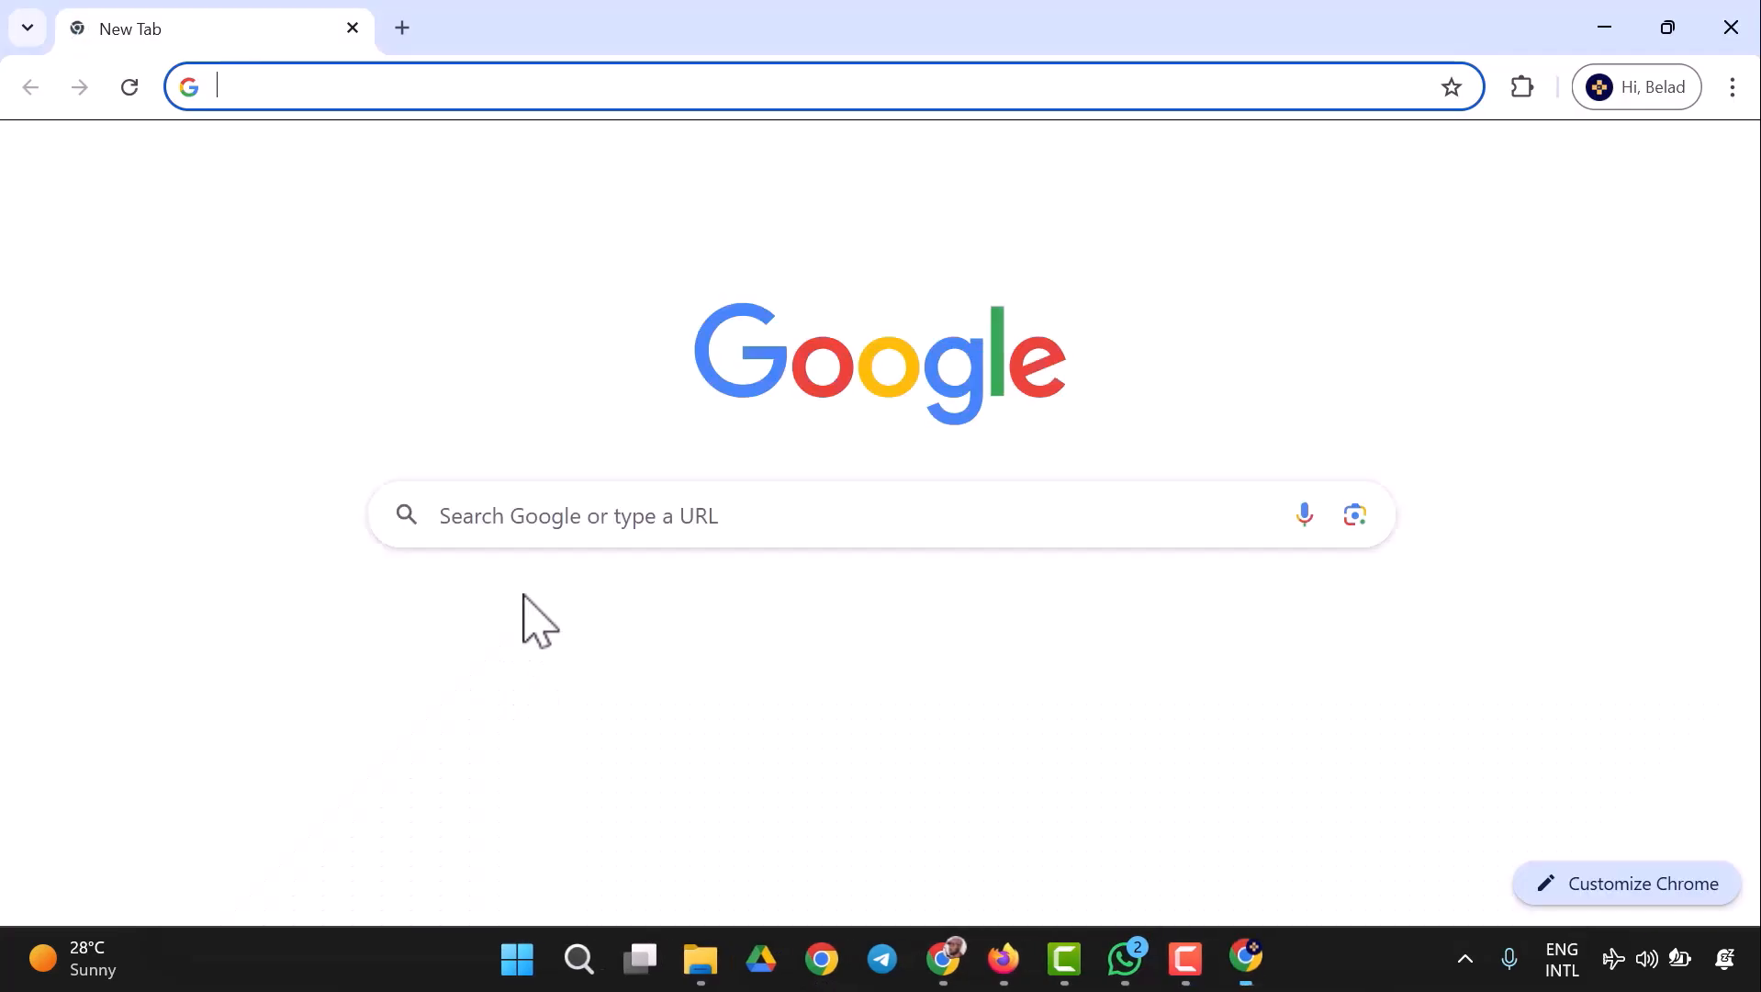
# - Search the web for "gamma ai" and open the Gamma website from the results
pyautogui.click(493, 89)
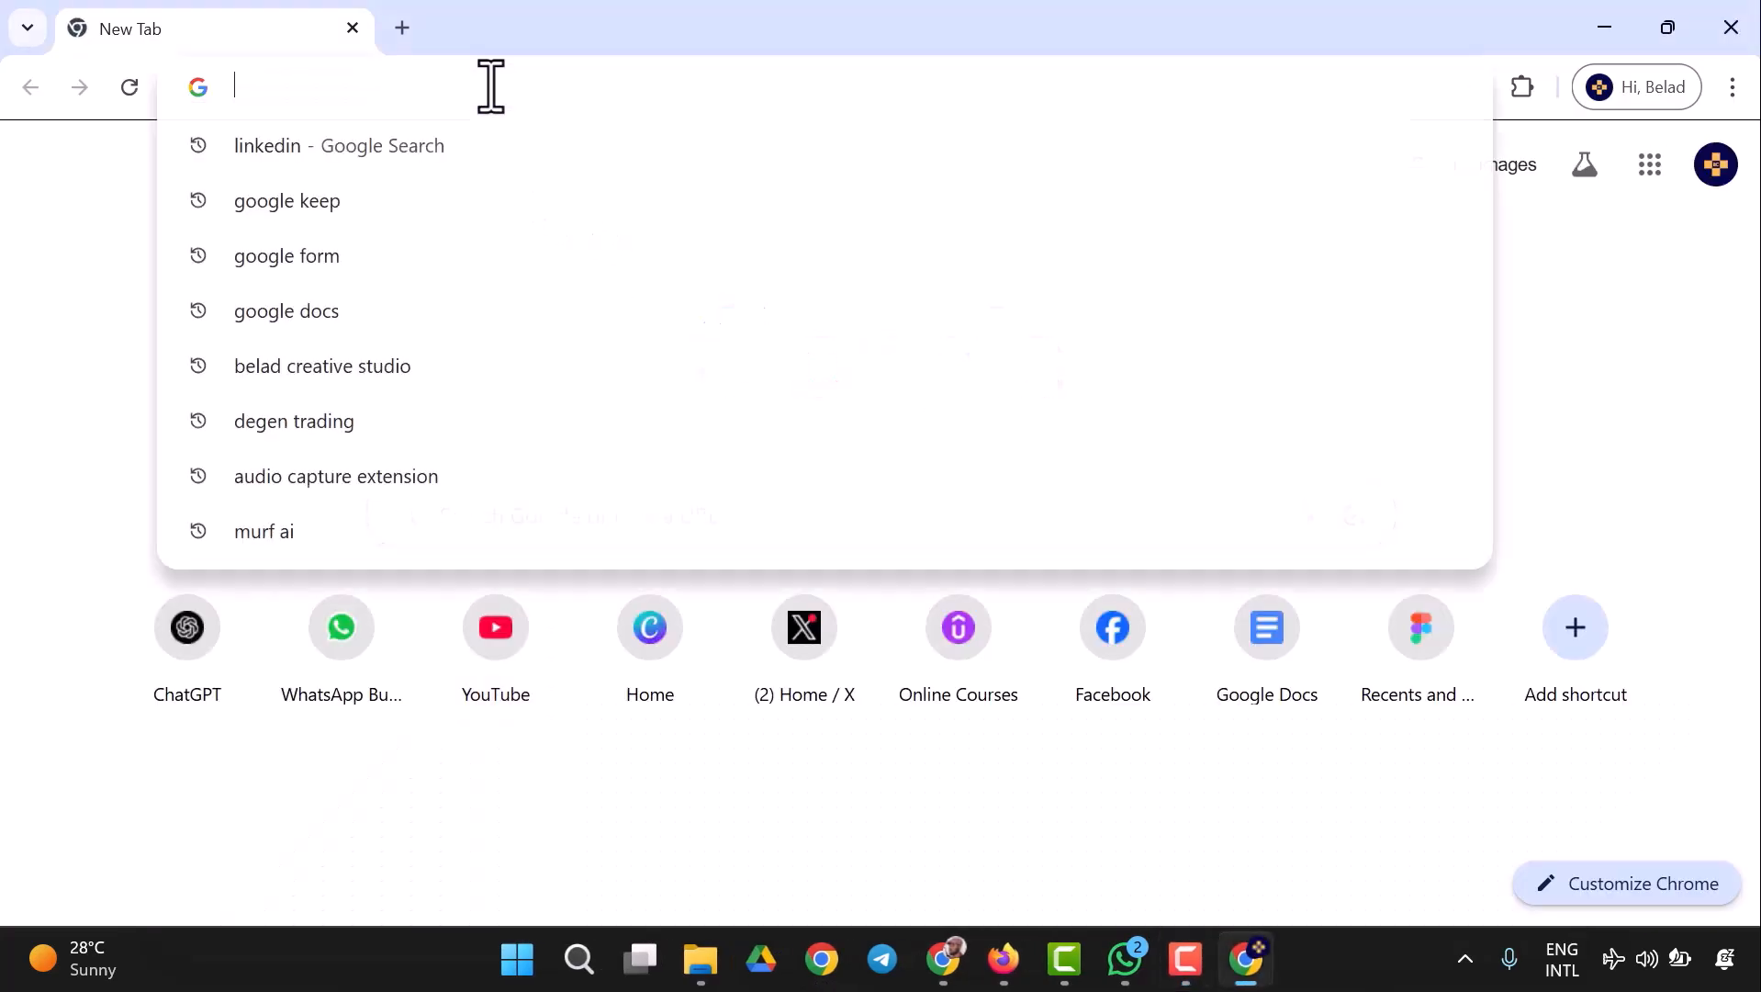
pyautogui.write('gamma ai')
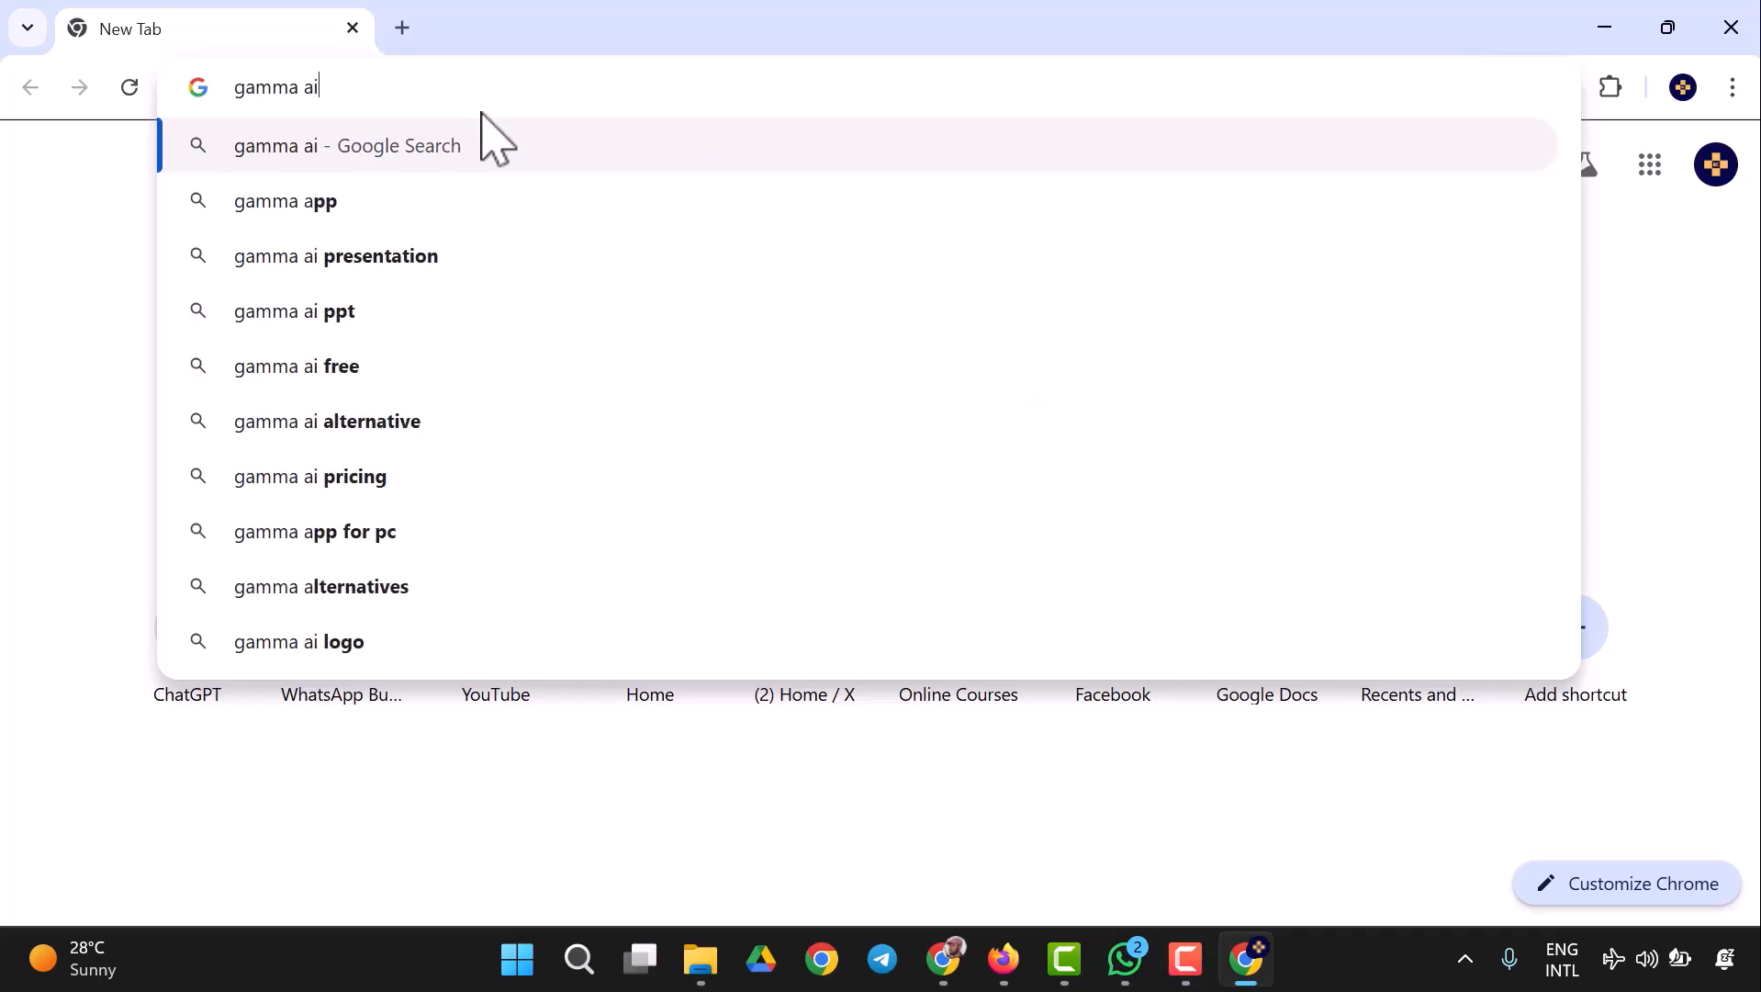
pyautogui.press('Return')
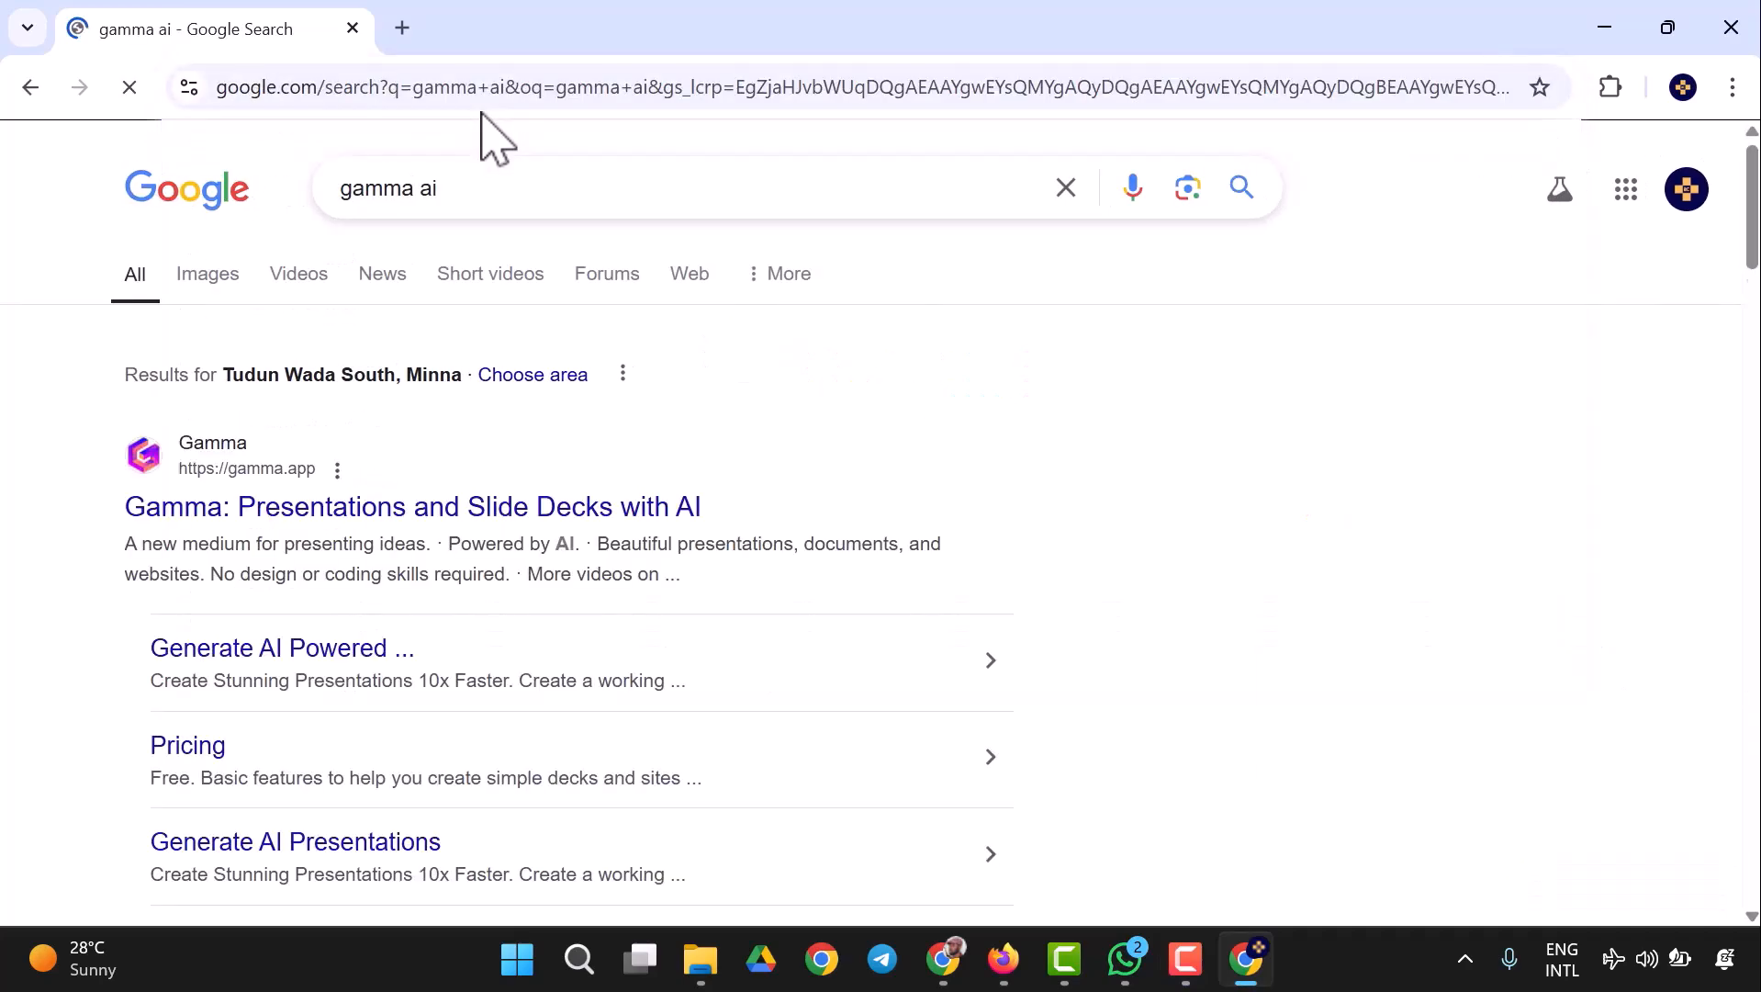
pyautogui.click(451, 507)
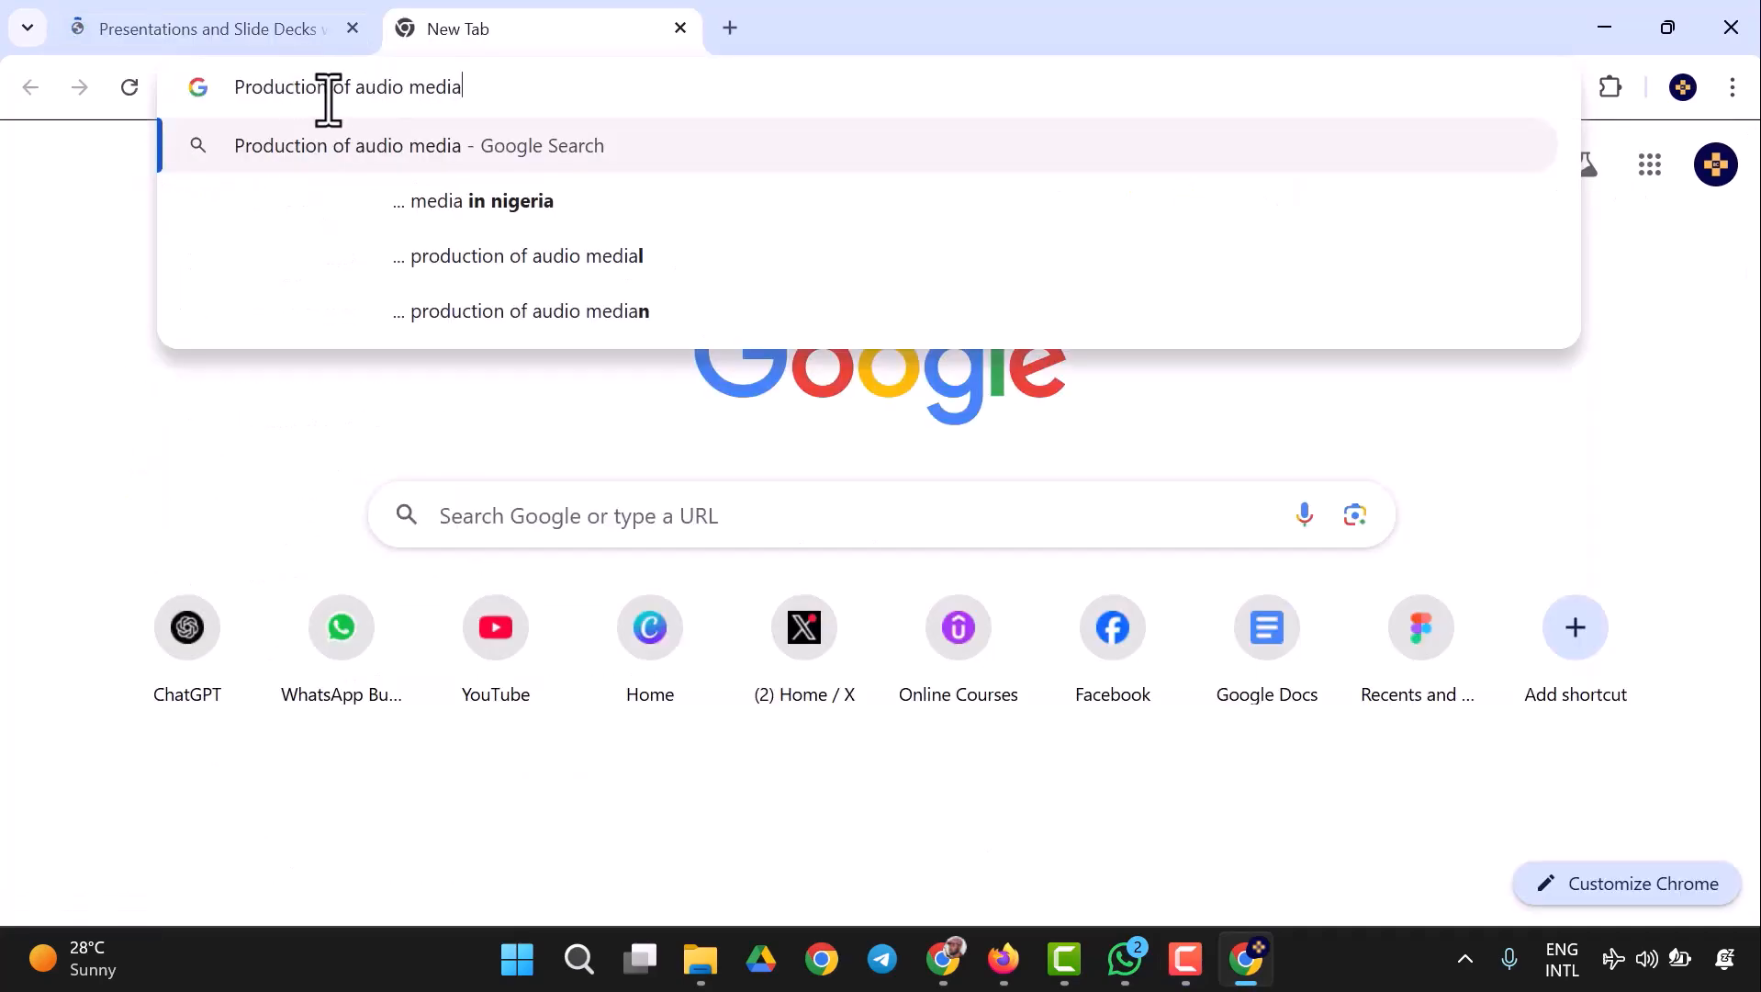
pyautogui.click(280, 36)
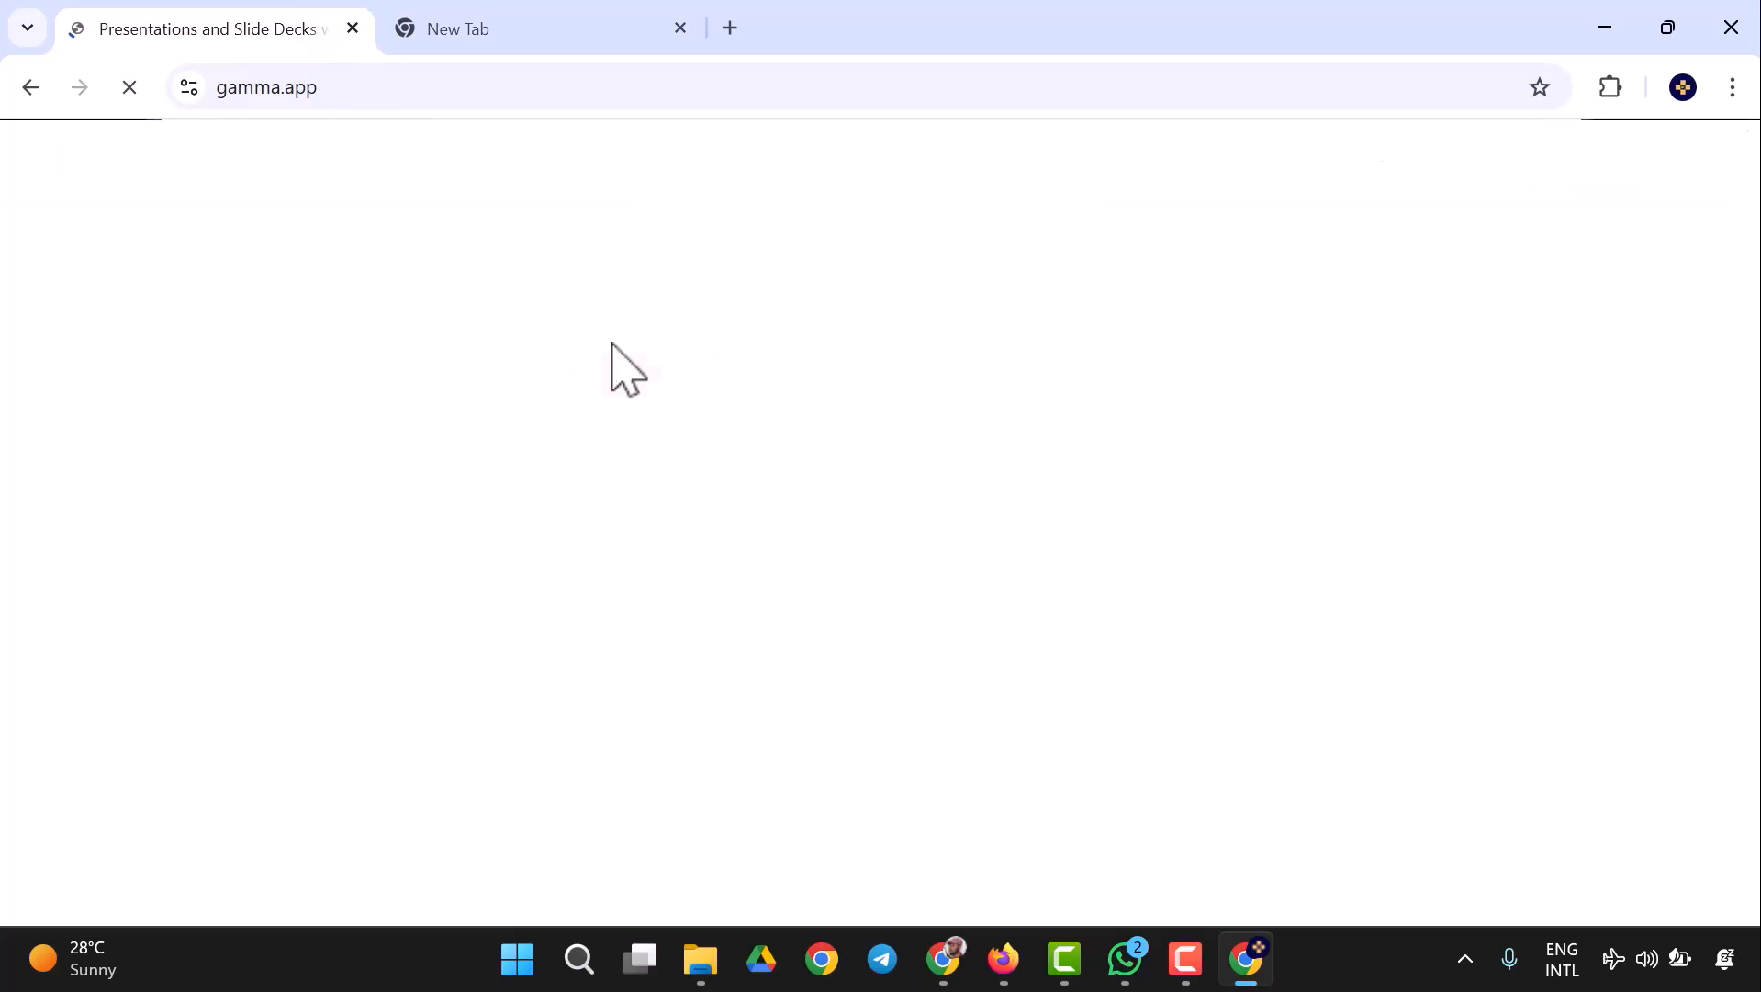
pyautogui.scroll(-6, 1384, 335)
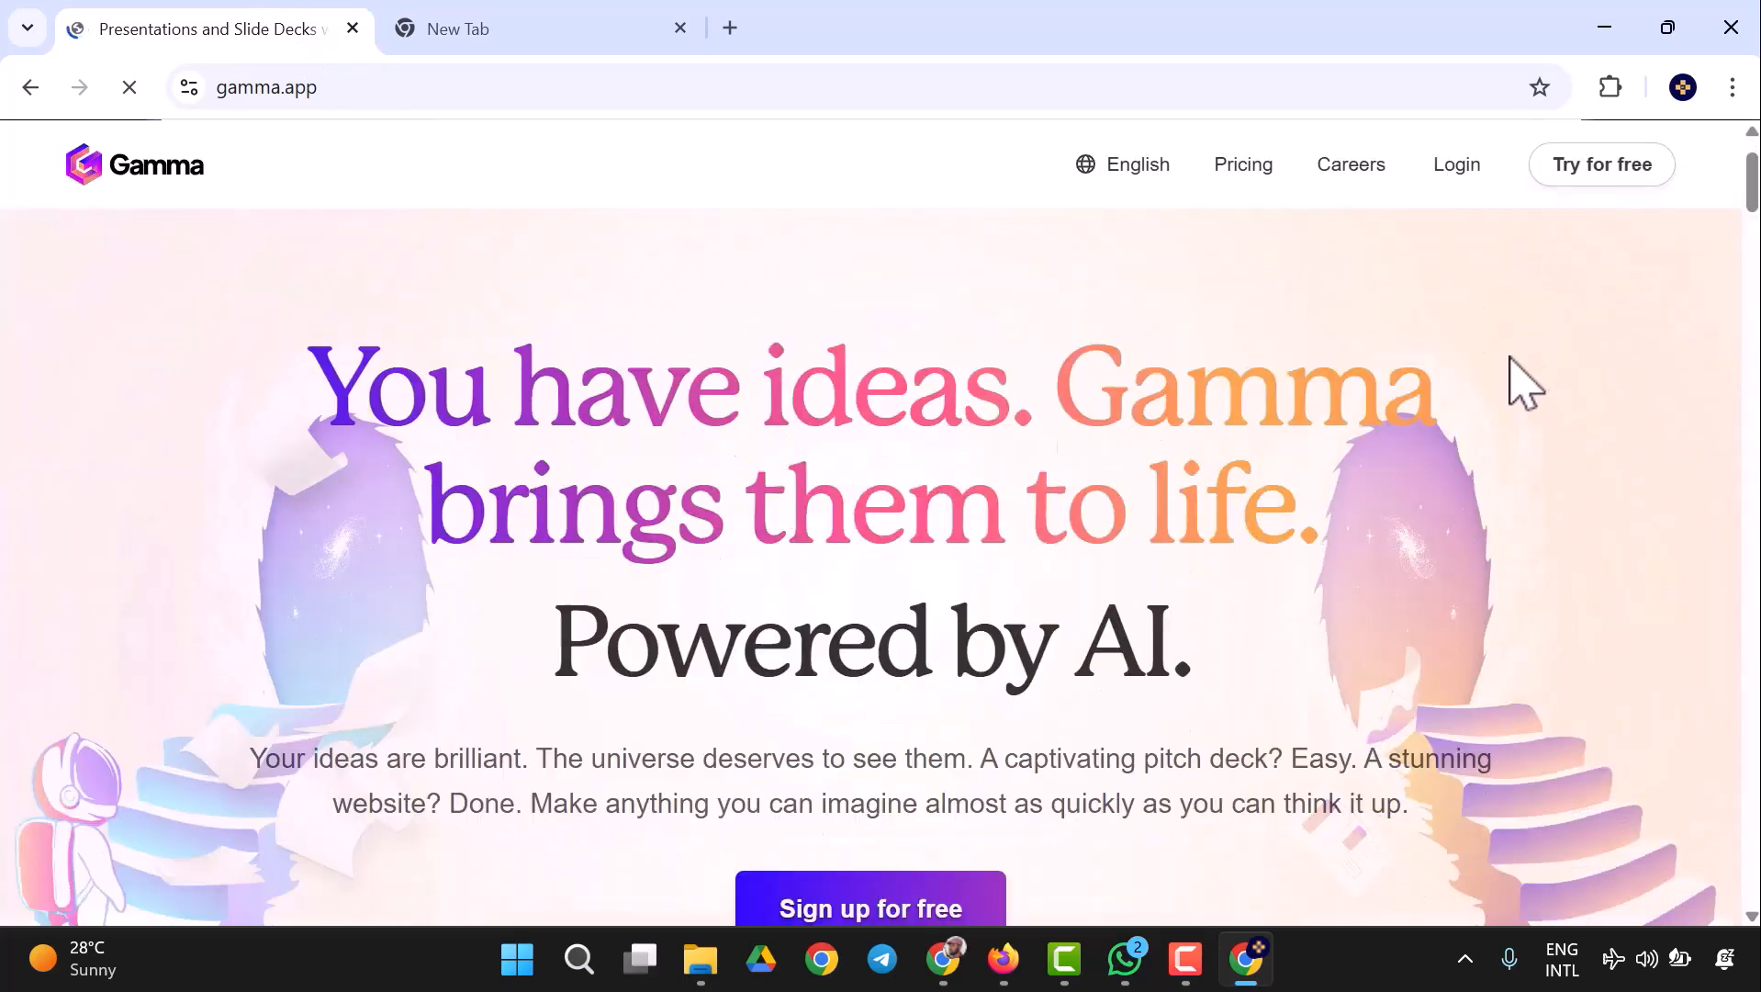
# - Sign up for Gamma for free using the existing Google account
pyautogui.click(1635, 180)
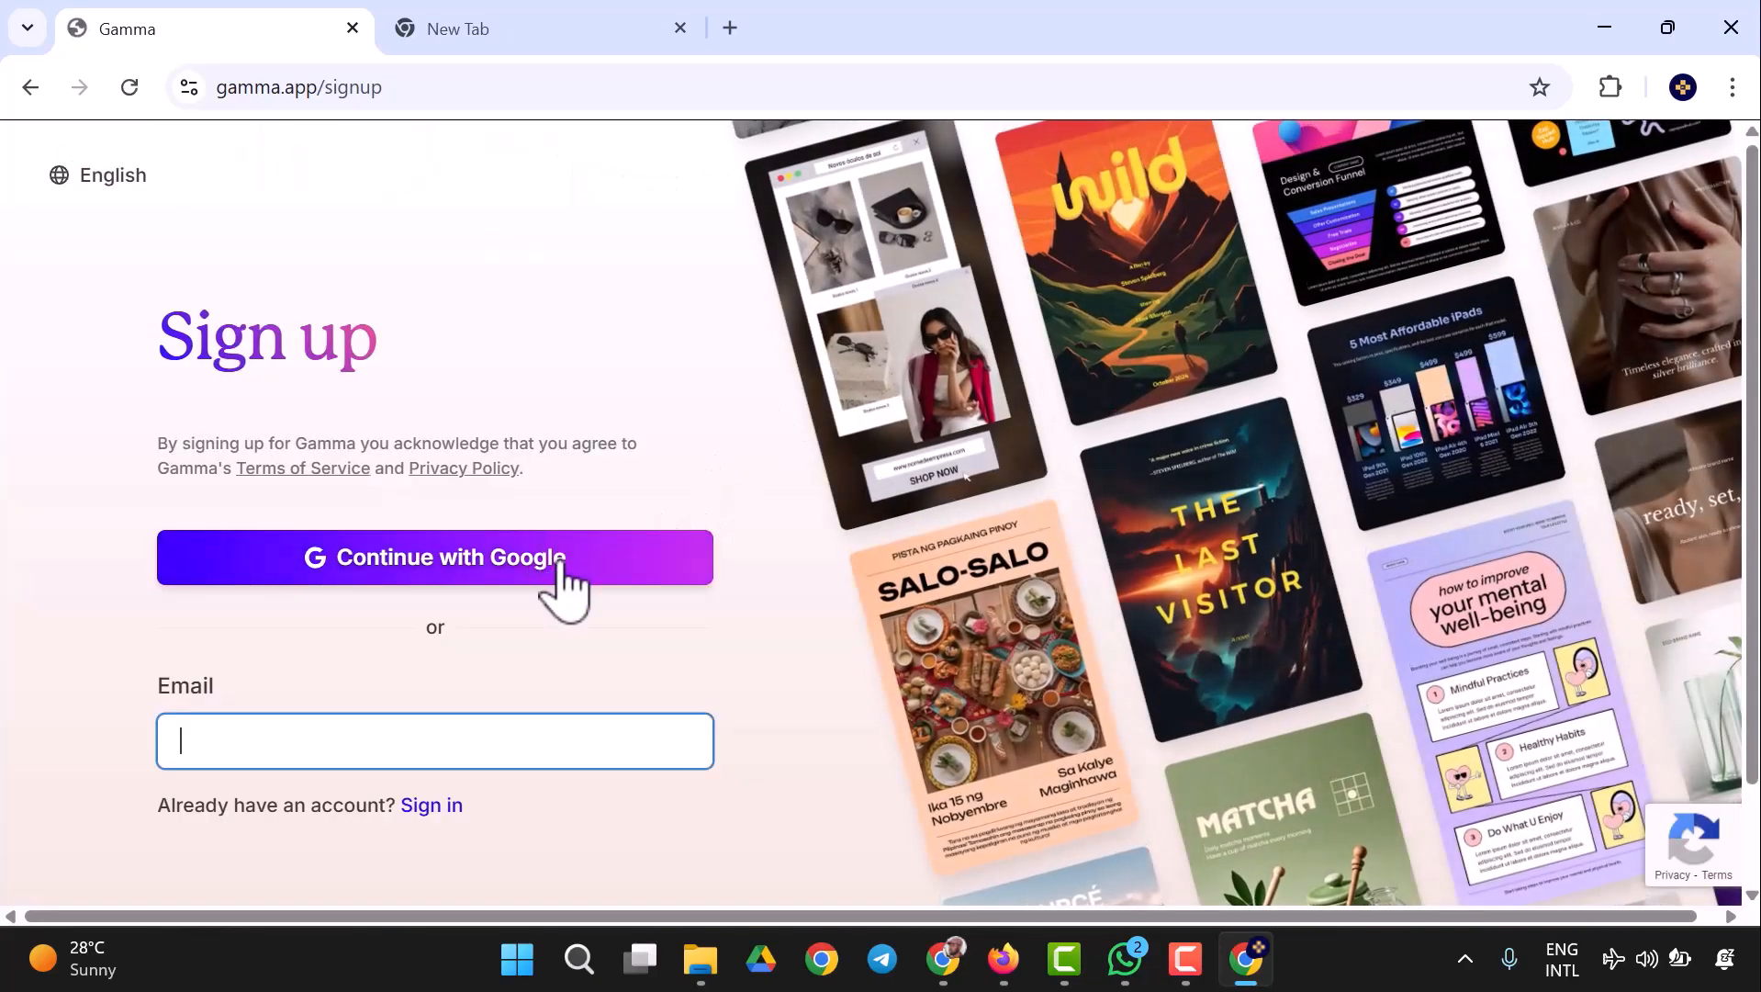
pyautogui.click(560, 562)
pyautogui.click(953, 26)
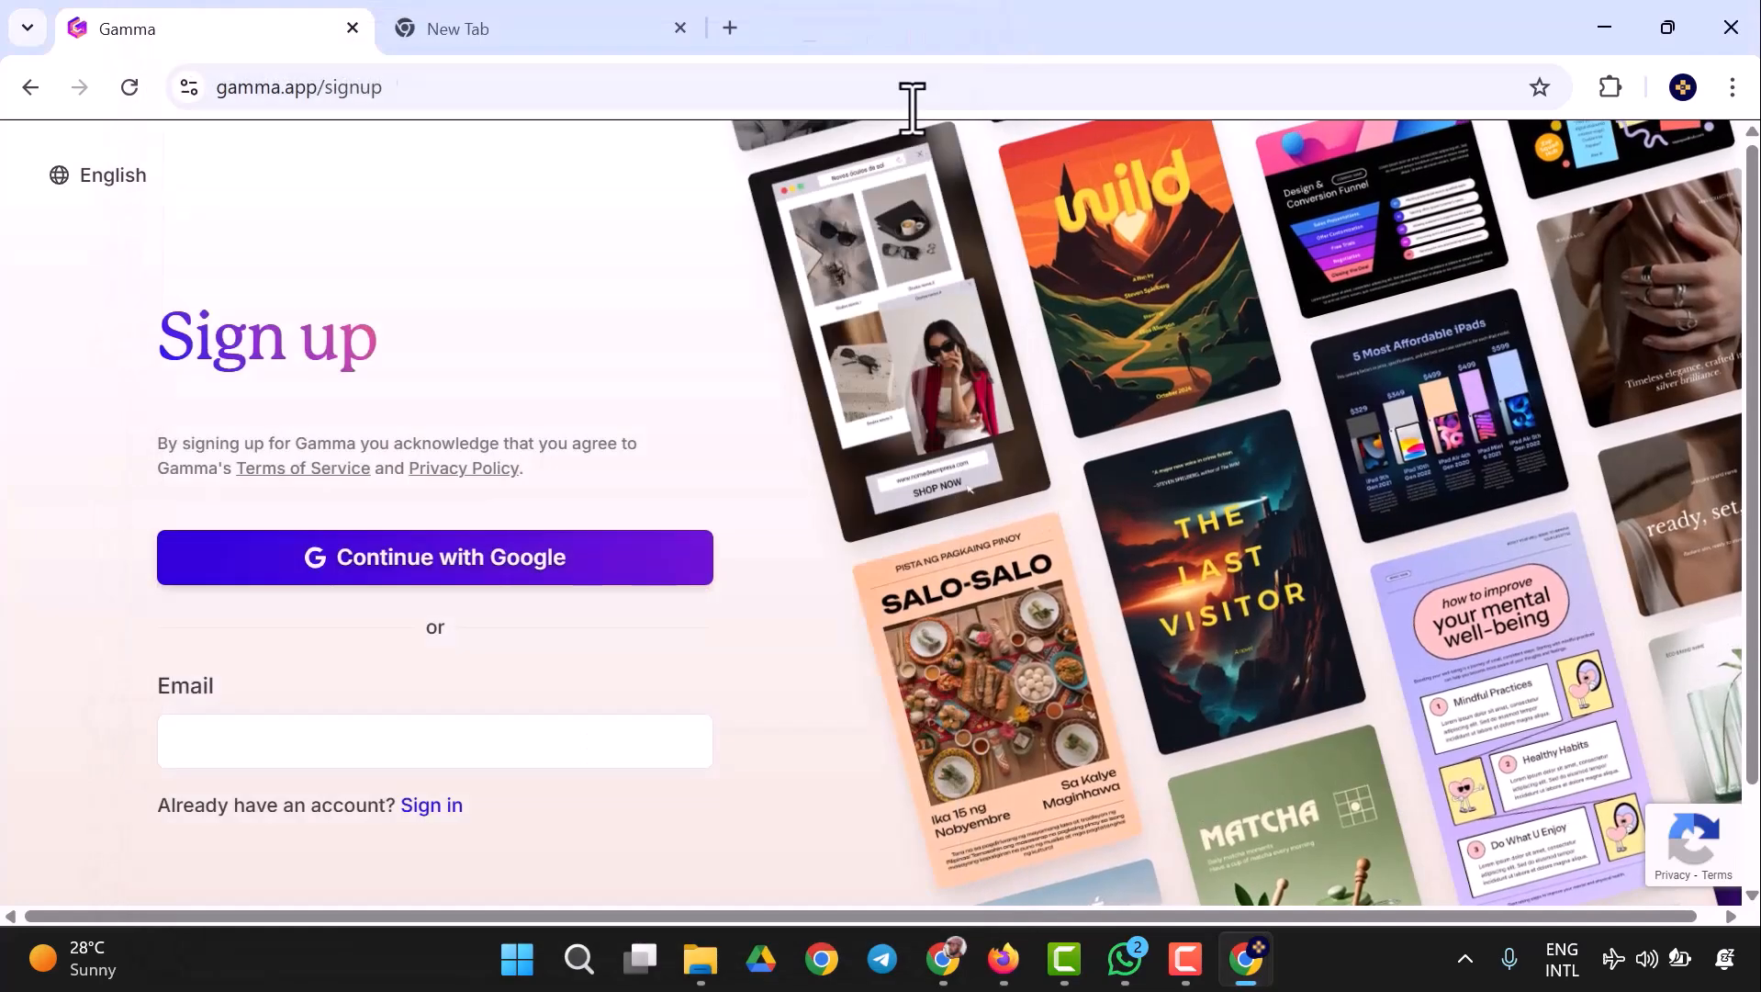
pyautogui.click(580, 551)
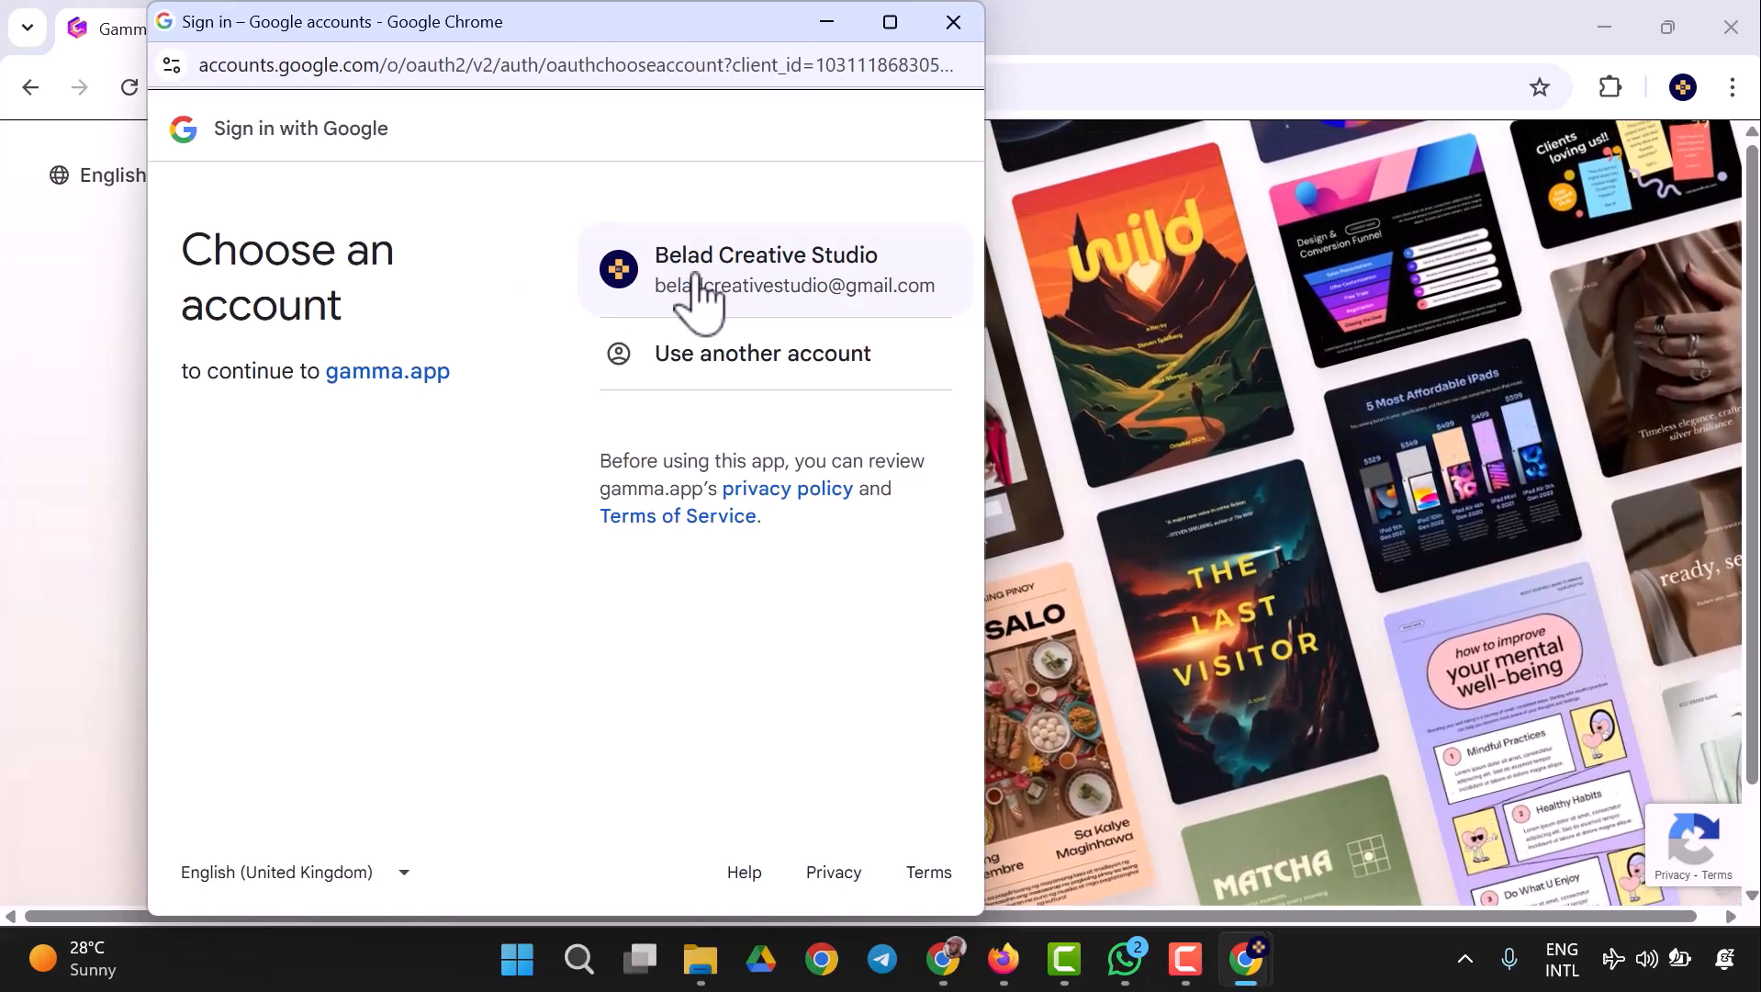
pyautogui.click(701, 292)
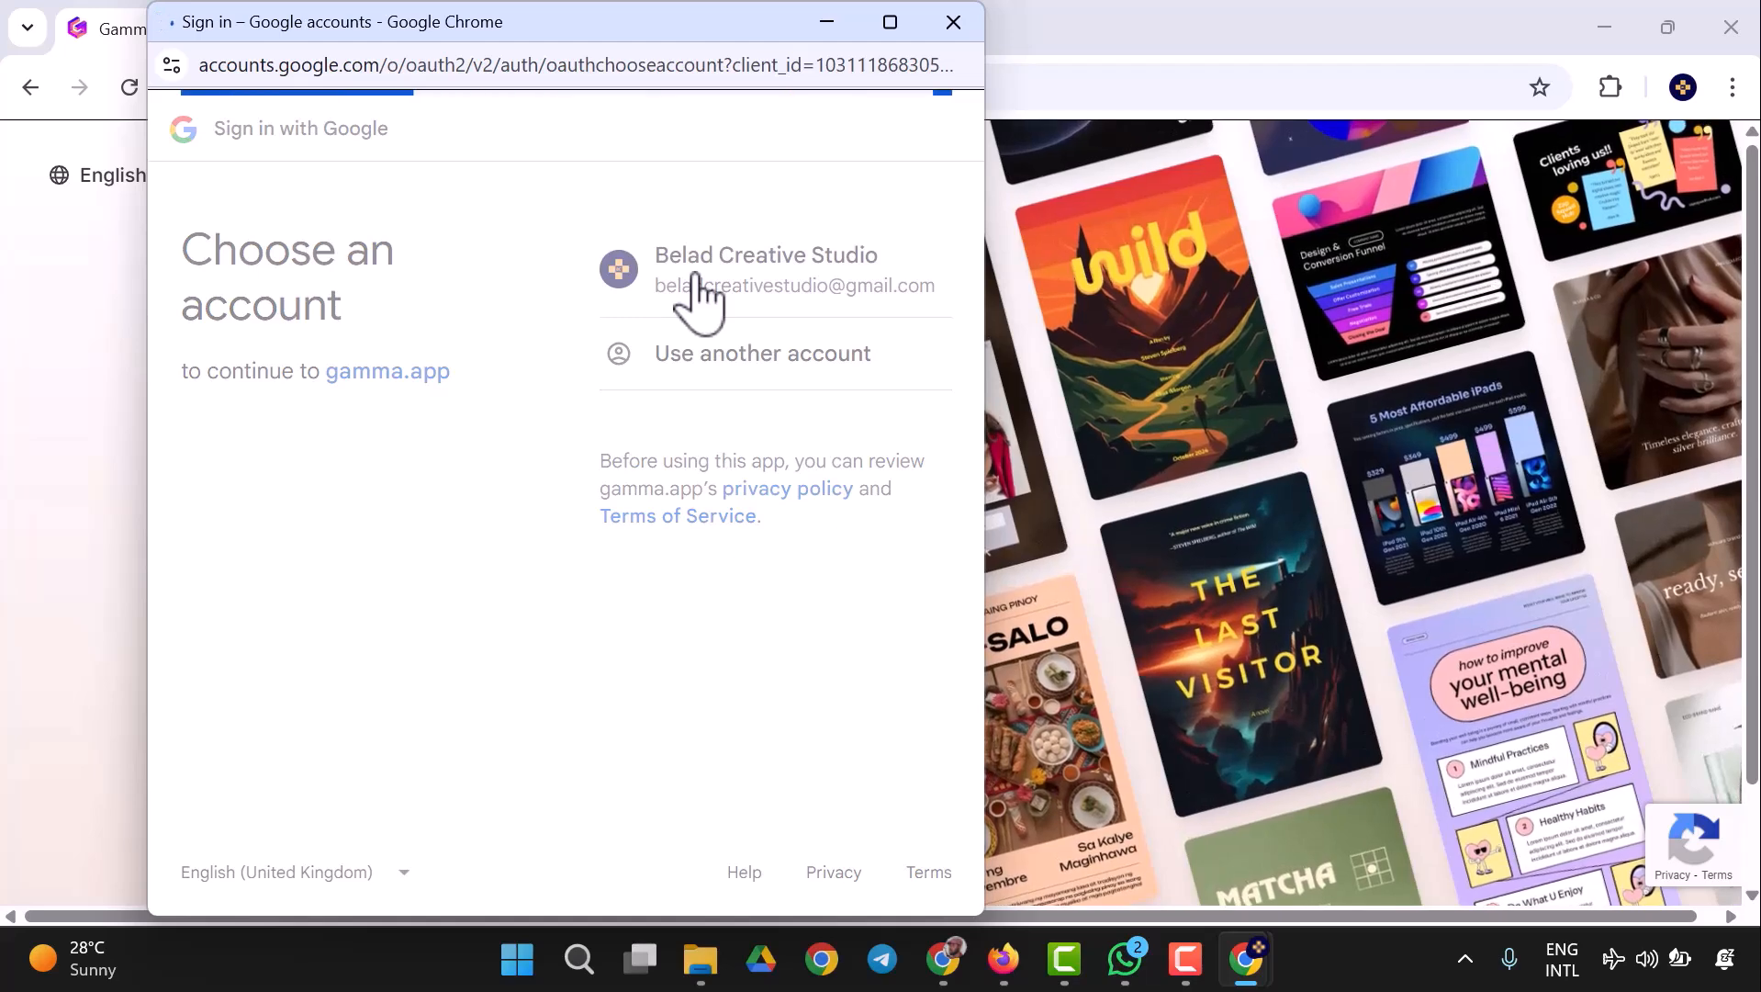
pyautogui.click(851, 544)
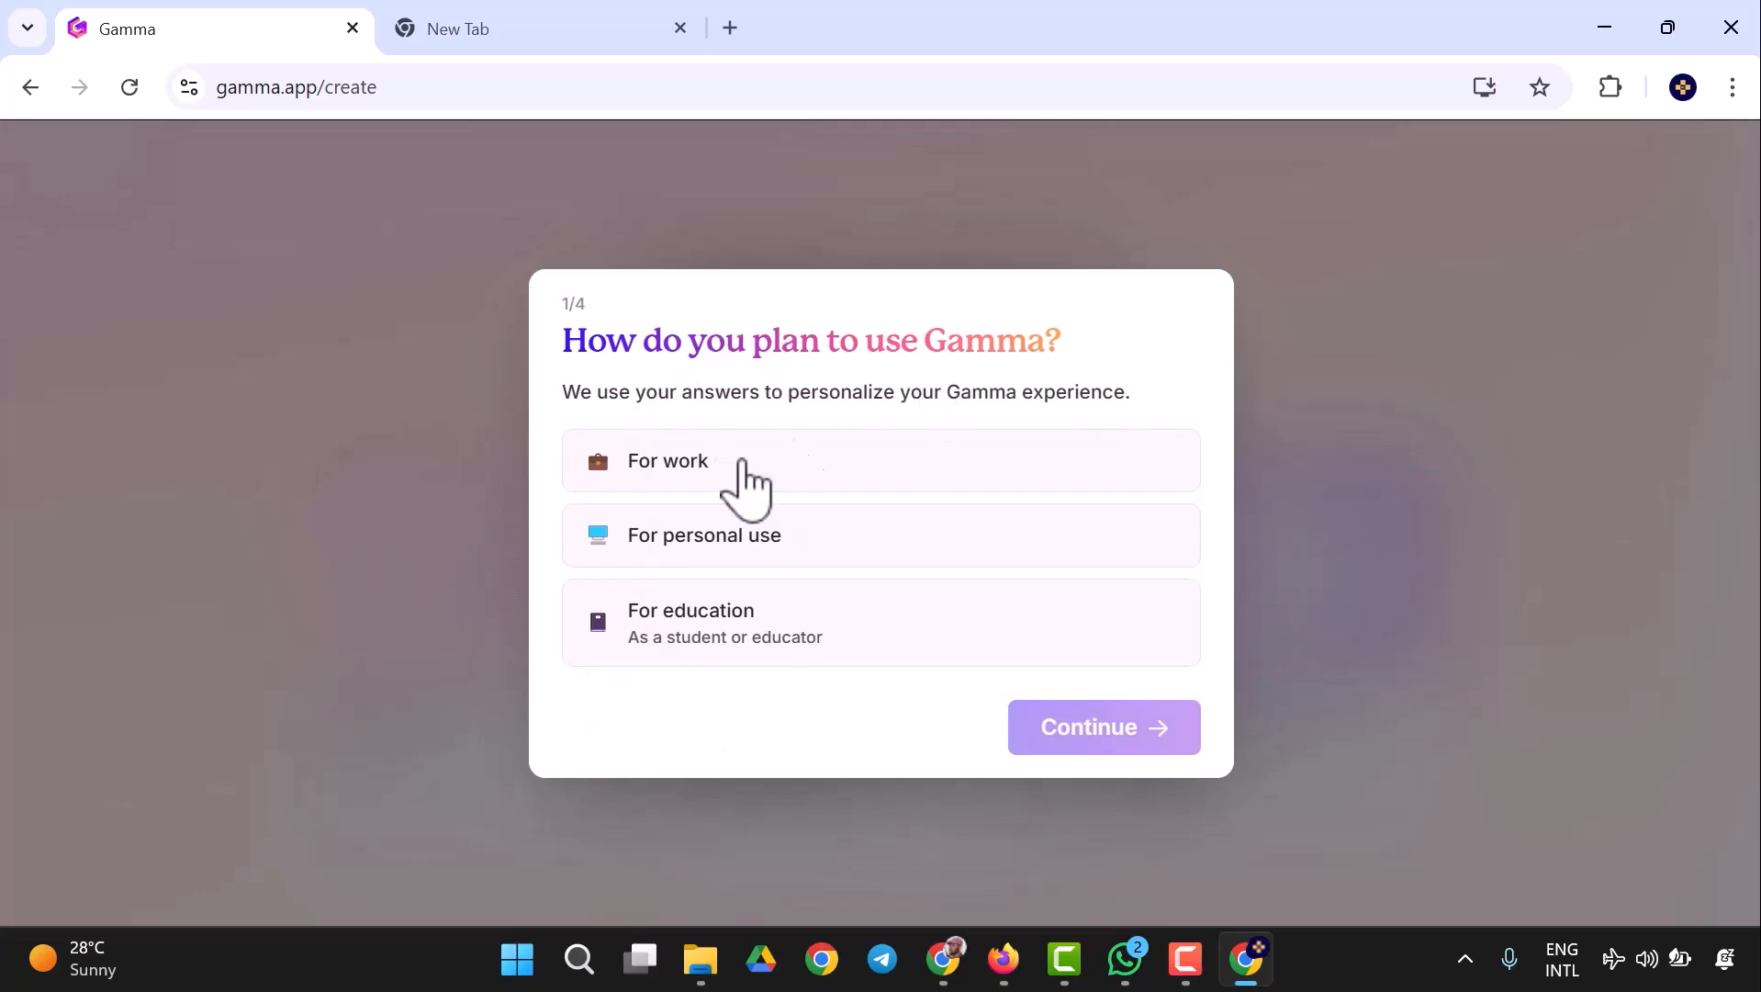
# - Answer the first two onboarding questions with personal use and Design as the kind of work
pyautogui.click(695, 536)
pyautogui.click(1068, 729)
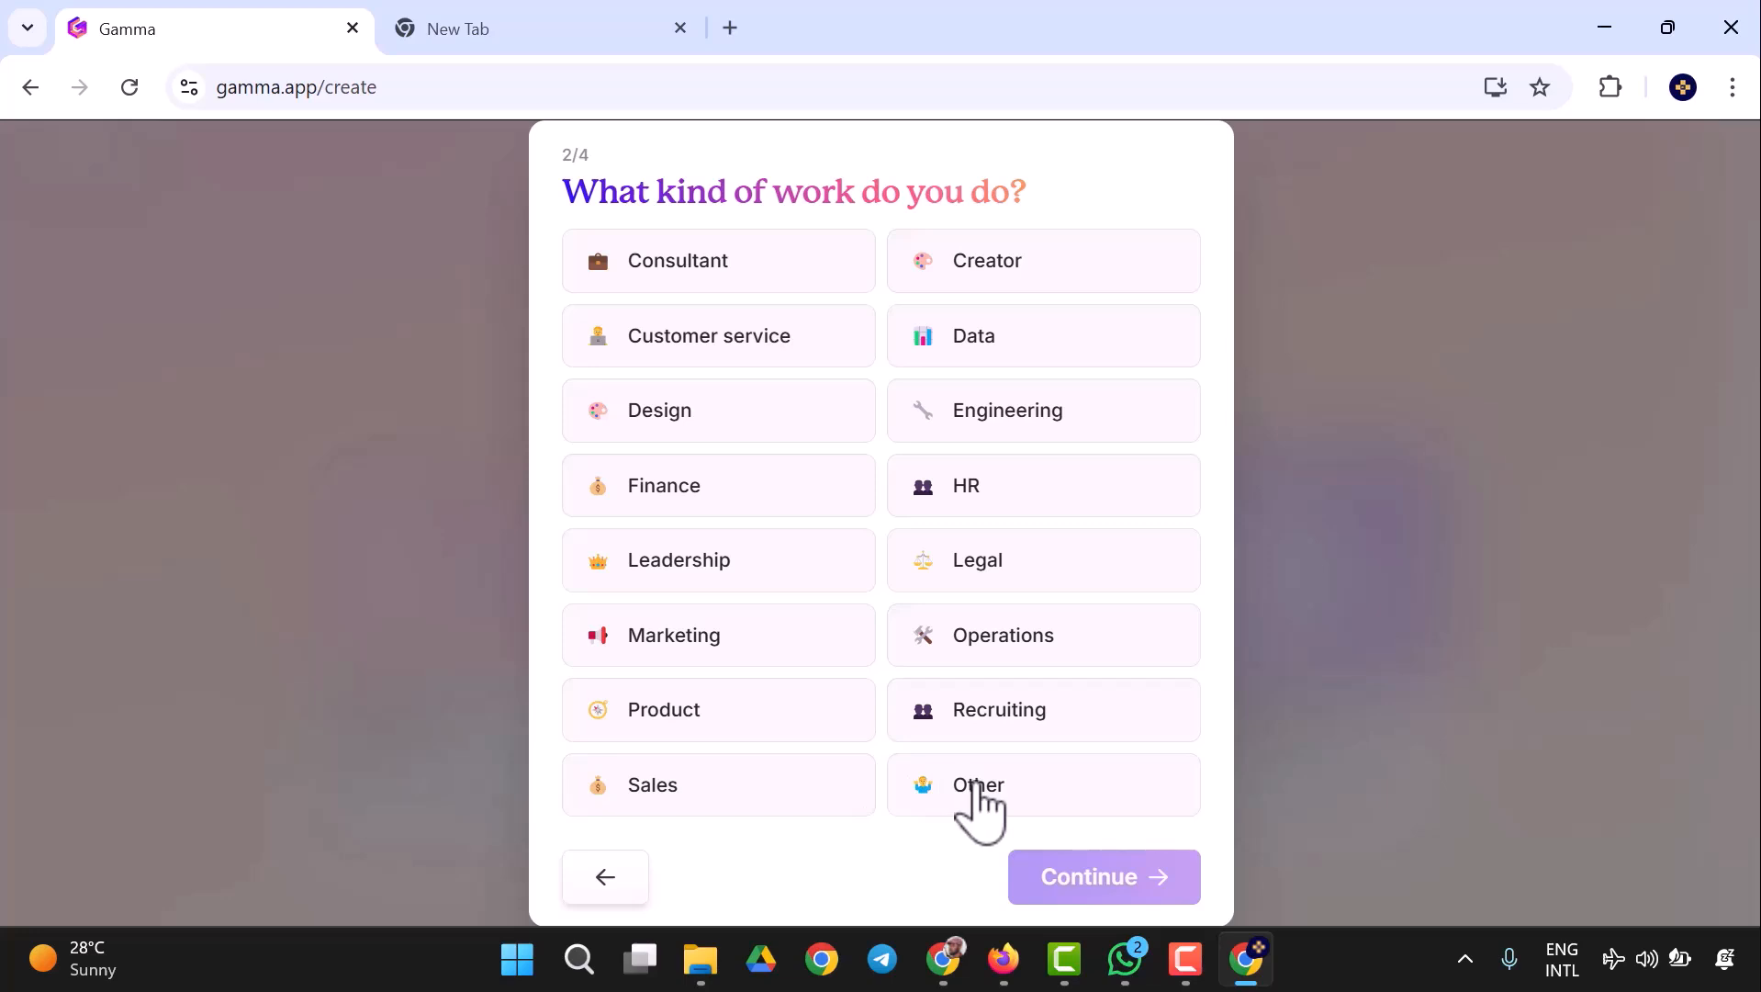
pyautogui.click(748, 427)
pyautogui.click(1065, 881)
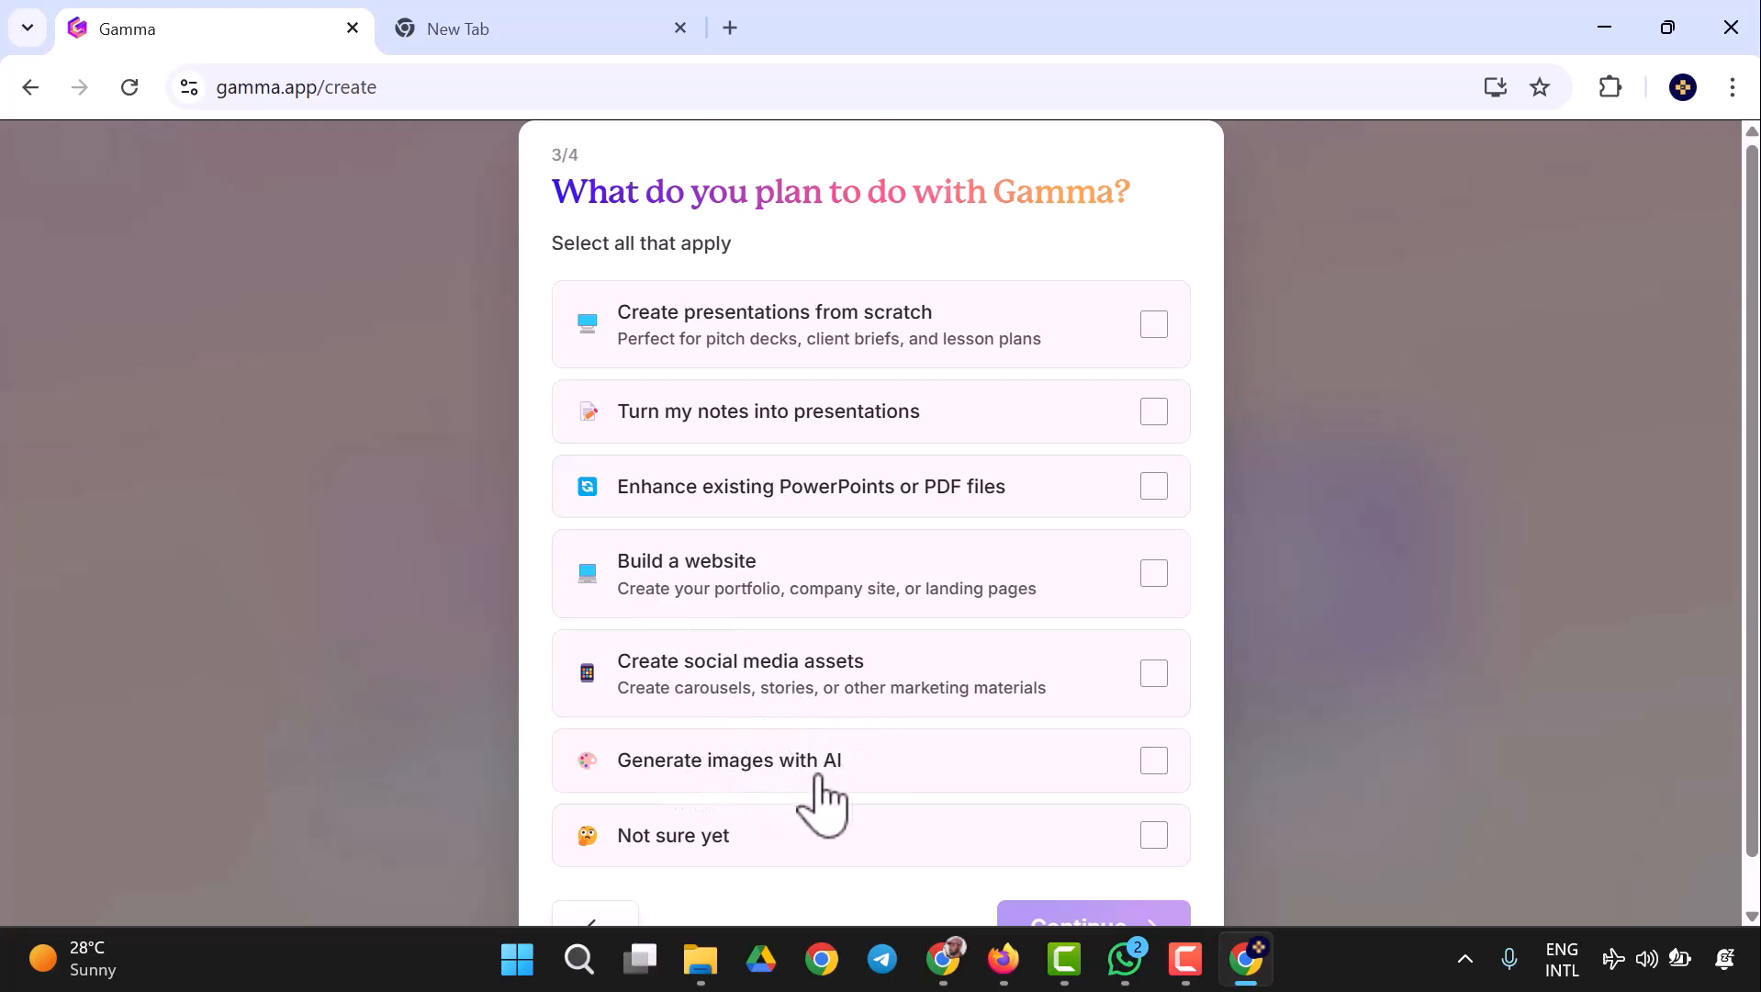
# - Select creating presentations from scratch, building a website, generating AI images and creating social media assets as the planned uses, and continue
pyautogui.scroll(-1, 955, 767)
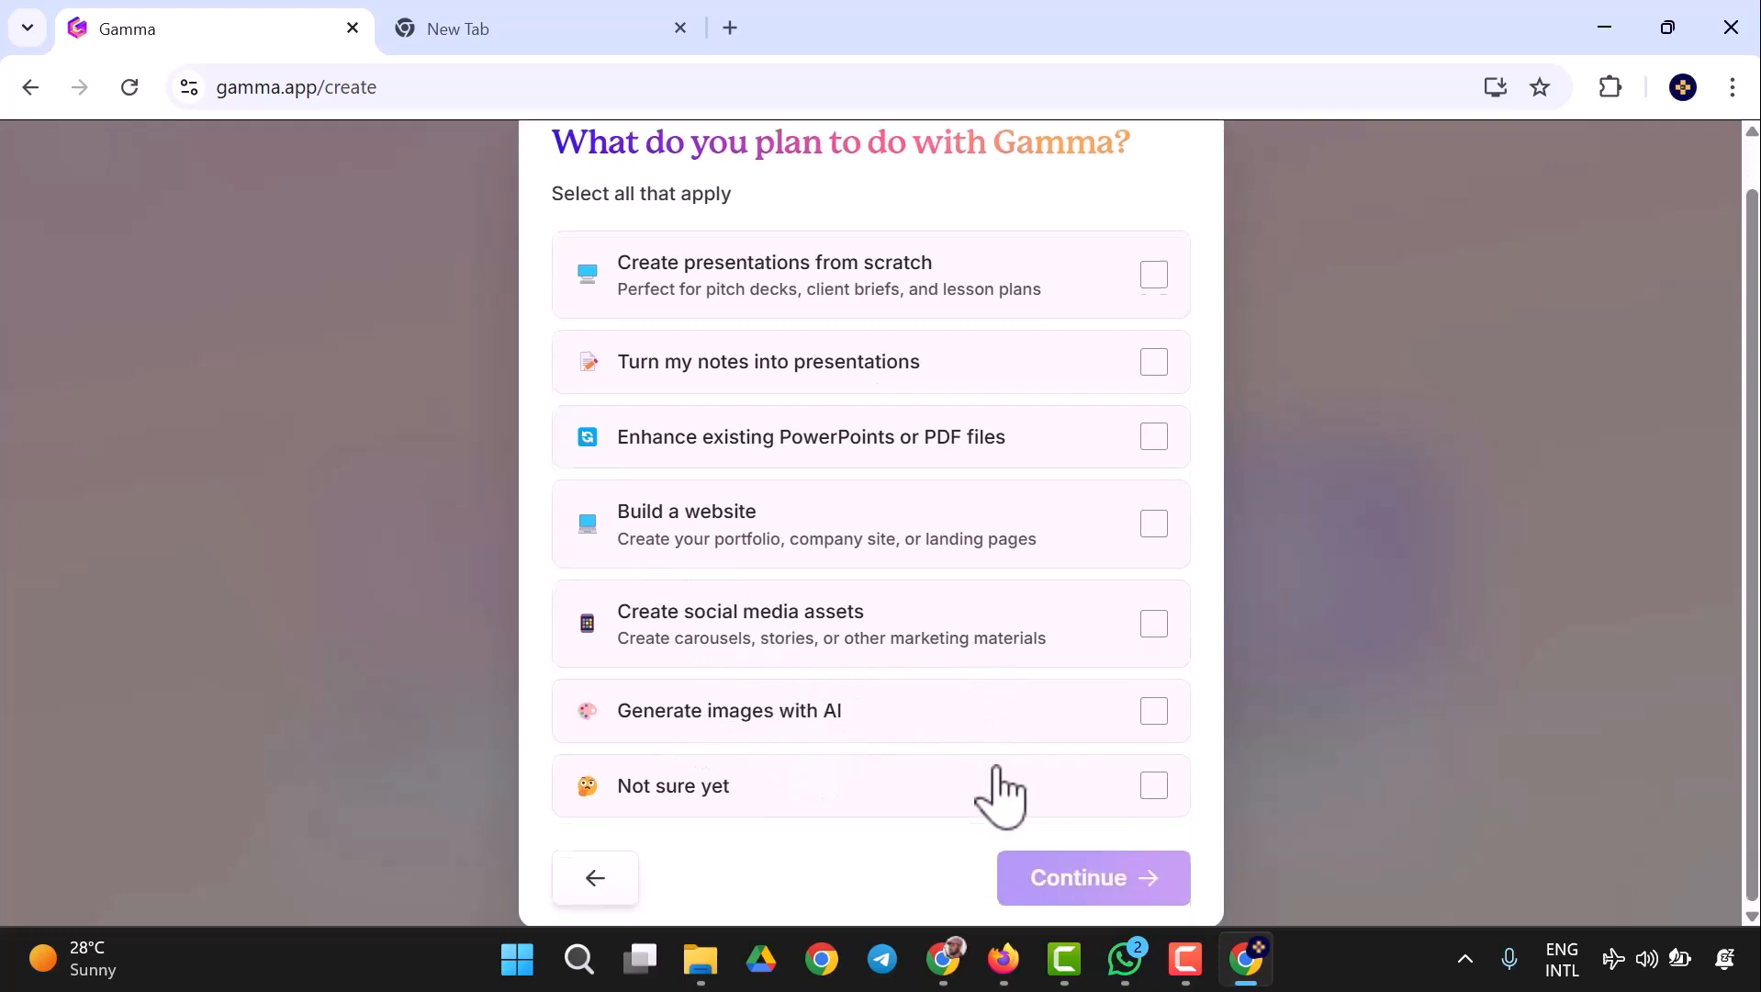
pyautogui.scroll(1, 999, 795)
pyautogui.click(1154, 325)
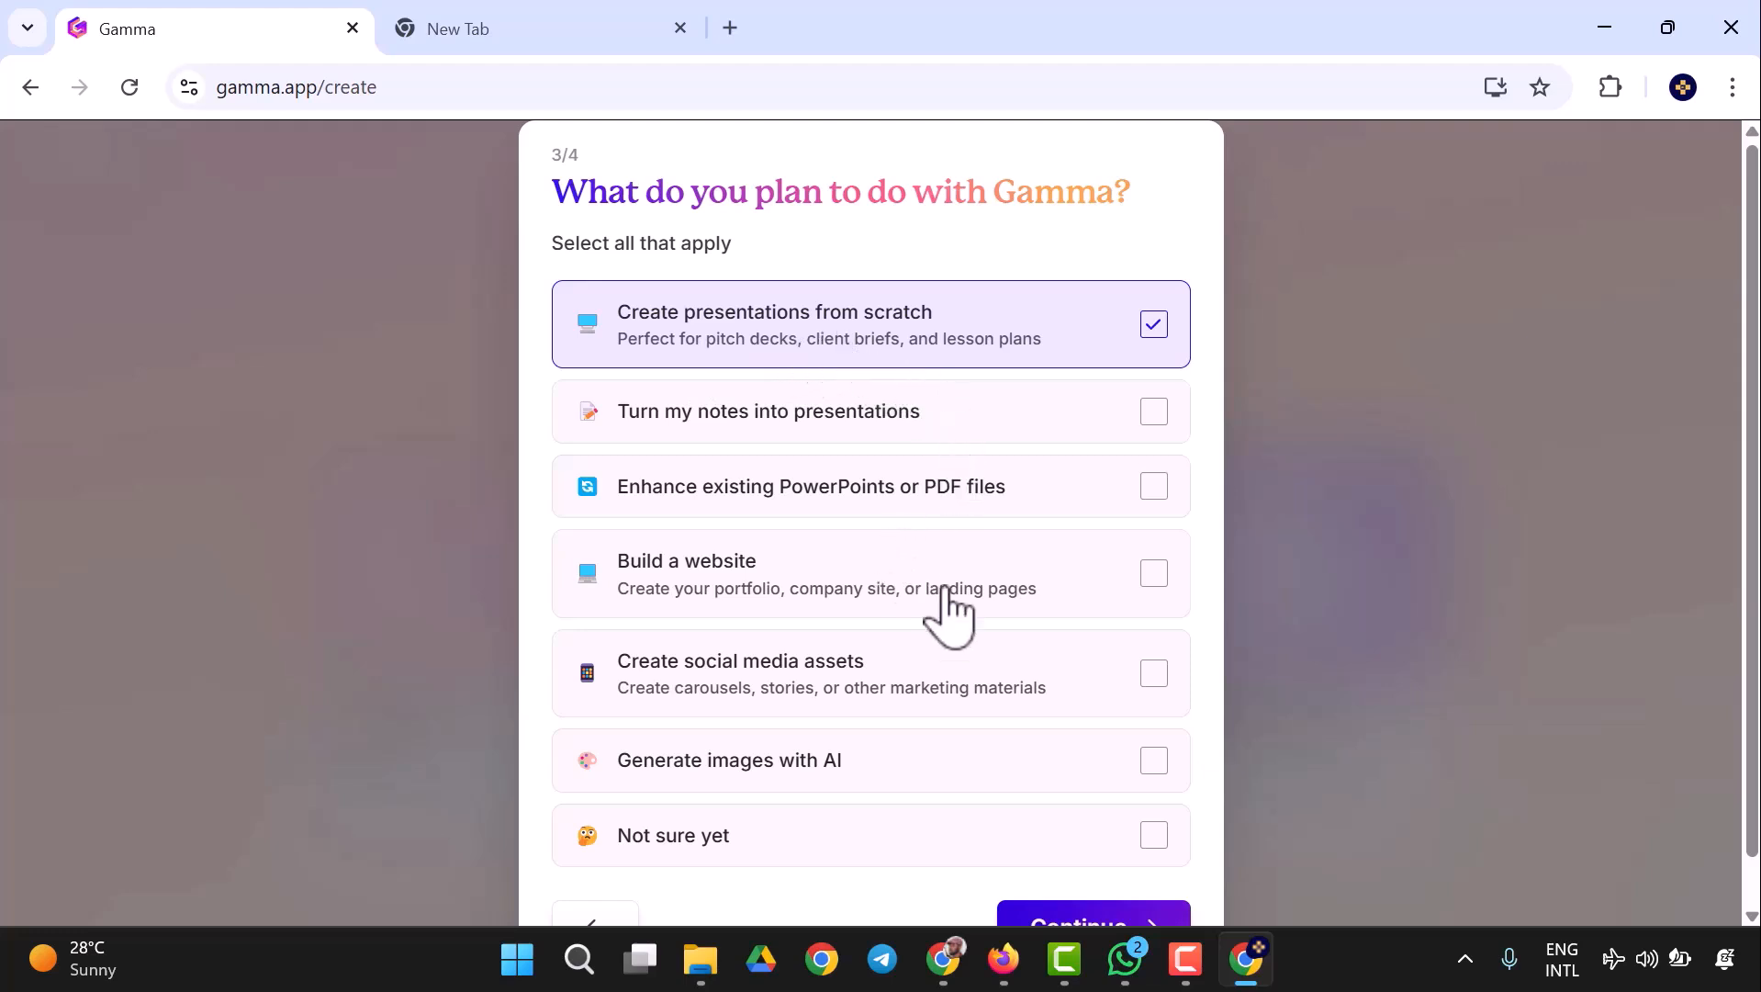
pyautogui.click(1155, 574)
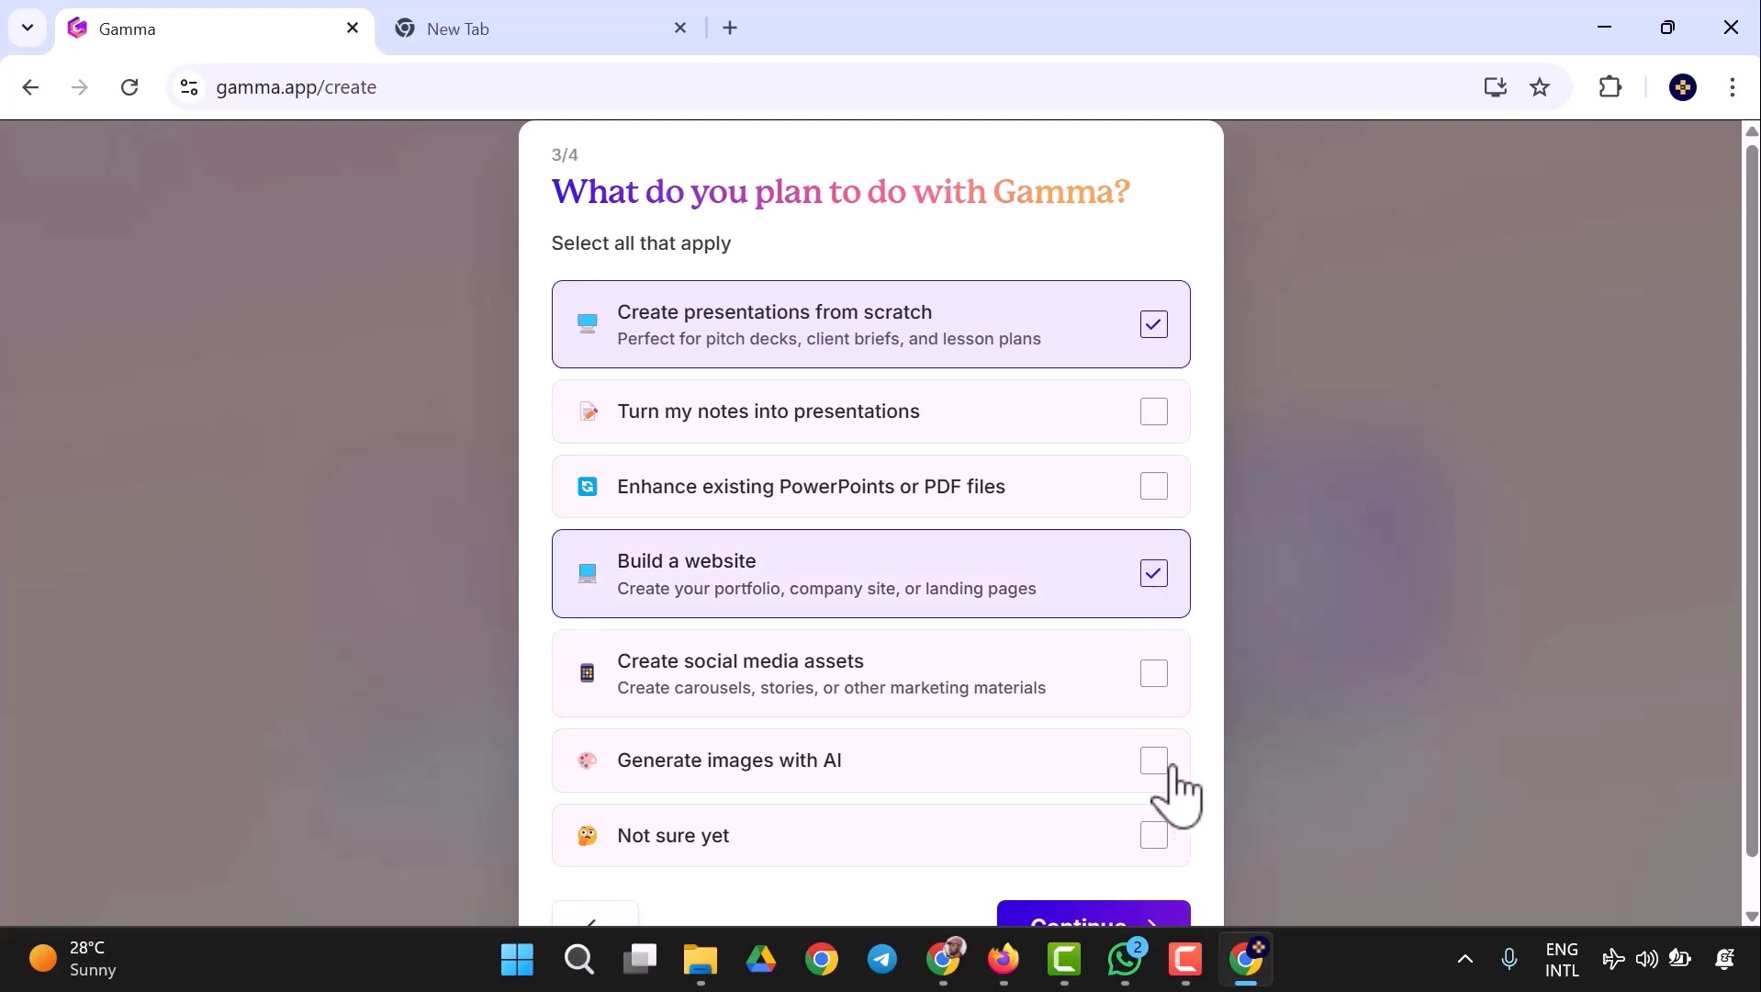
pyautogui.click(1172, 776)
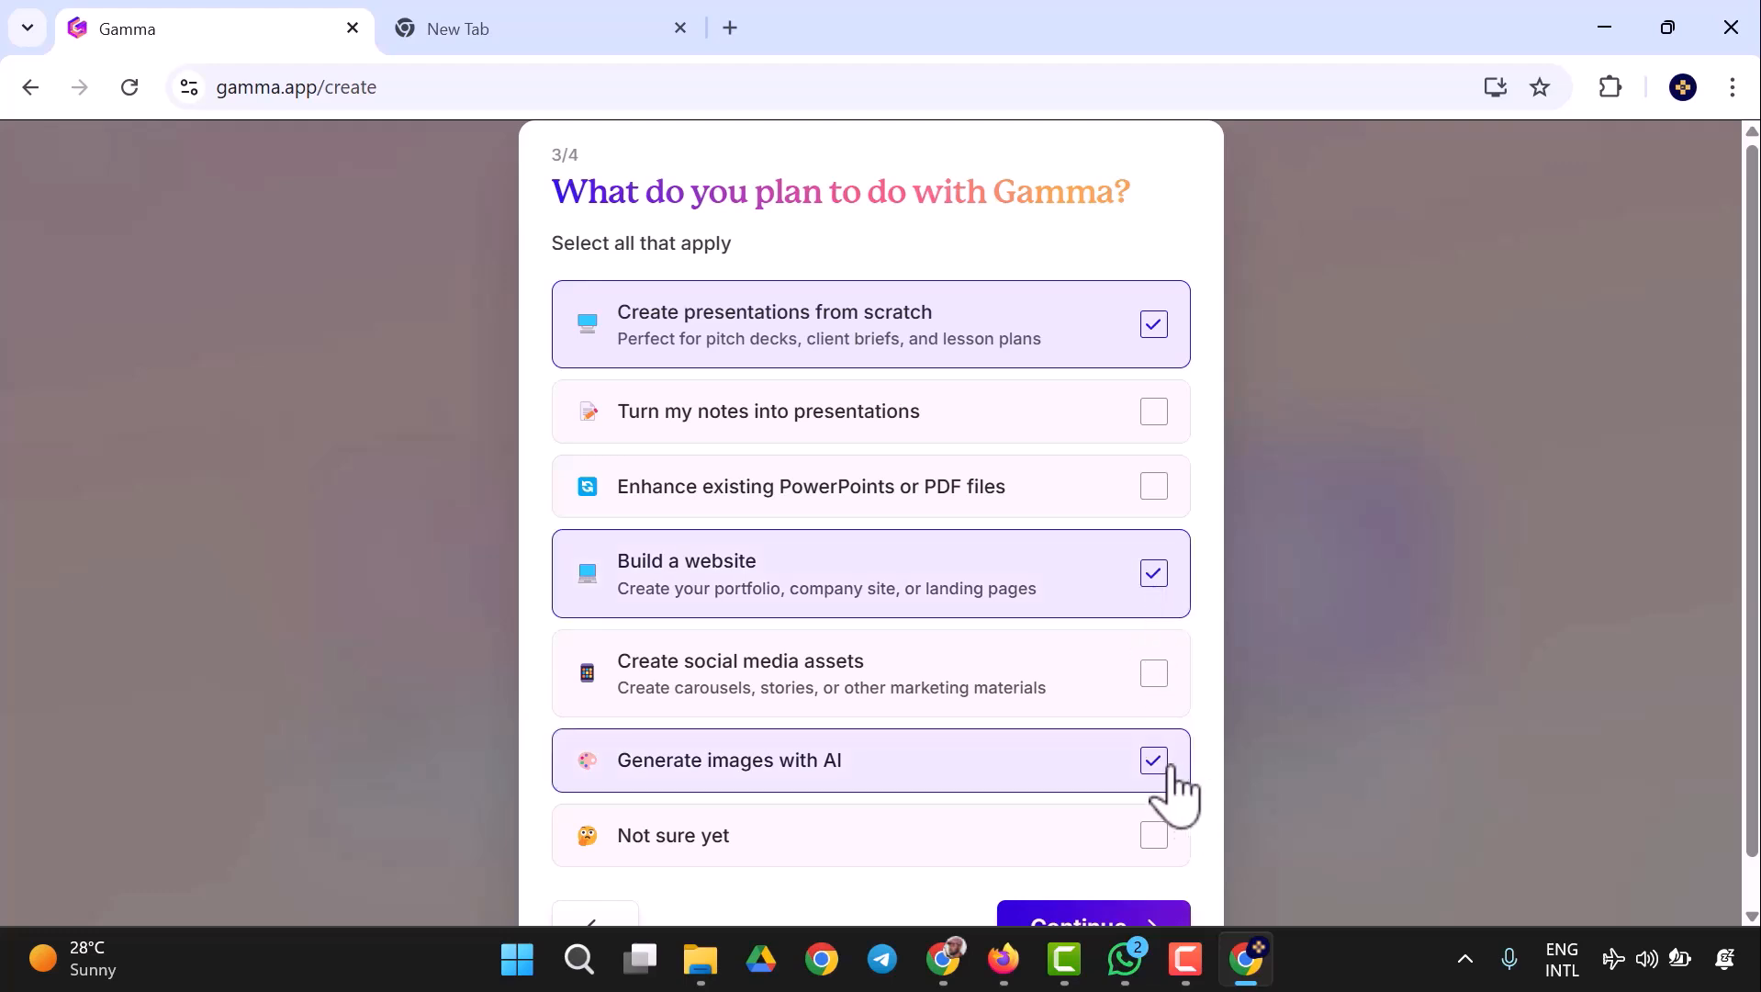
pyautogui.click(1153, 676)
pyautogui.scroll(-1, 1129, 845)
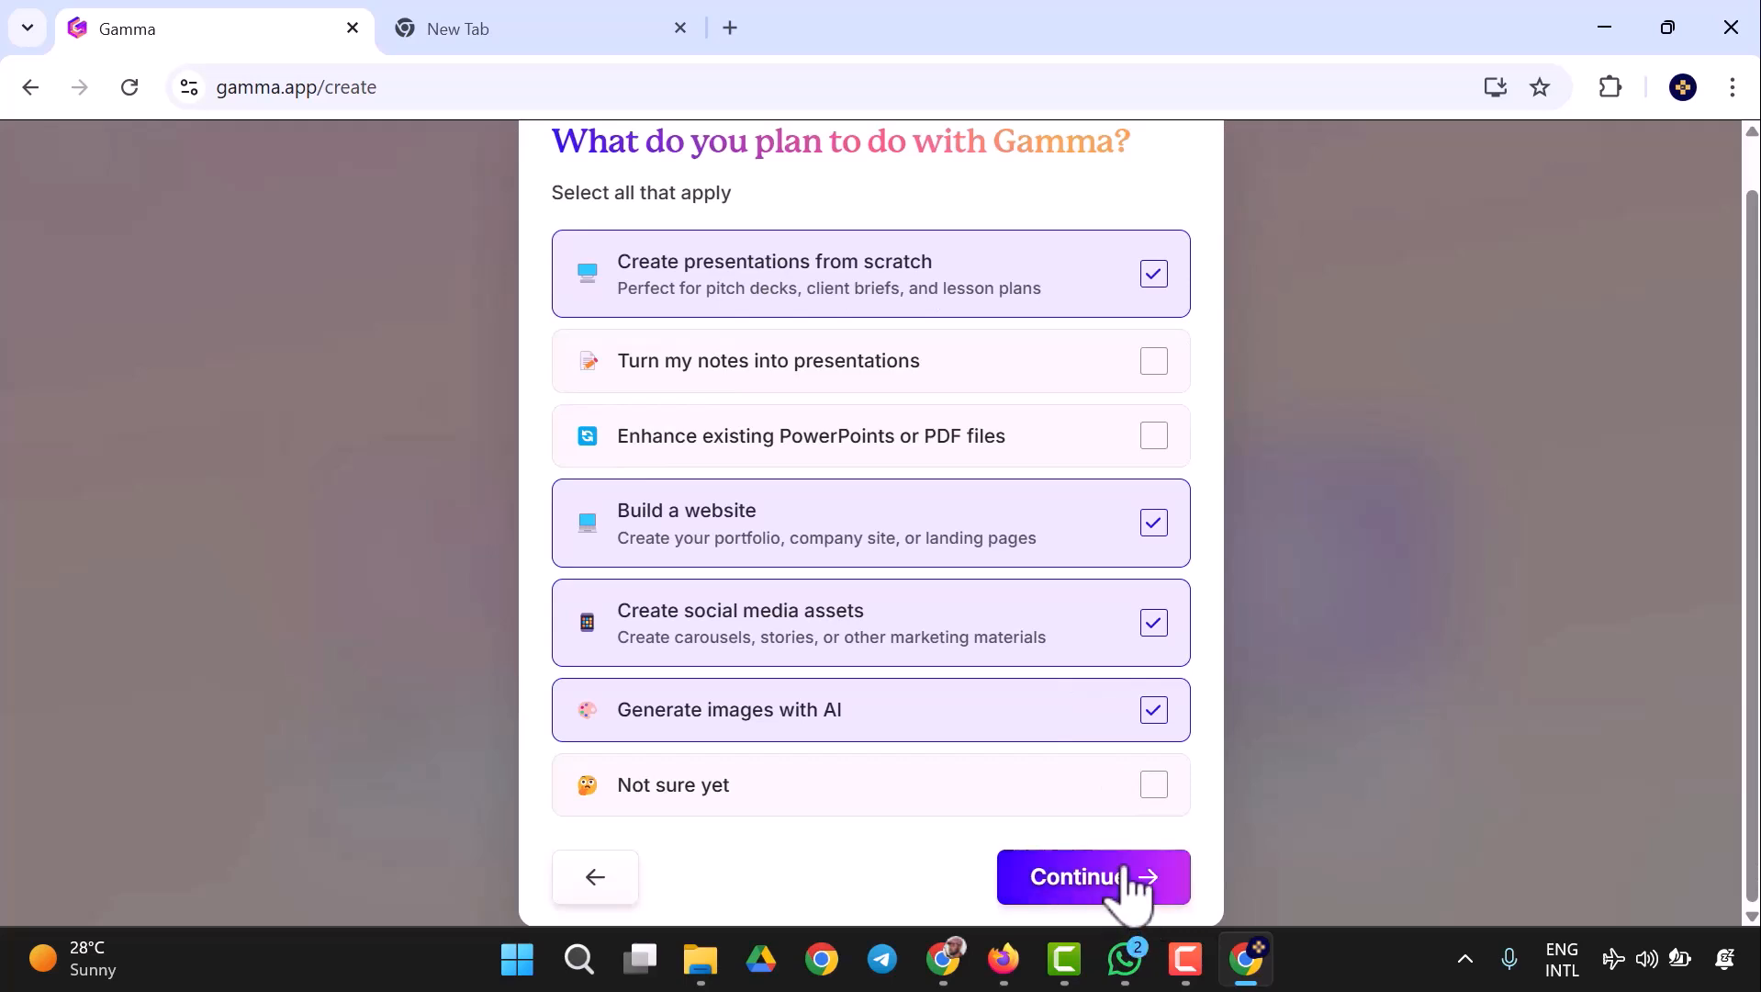
pyautogui.click(1129, 880)
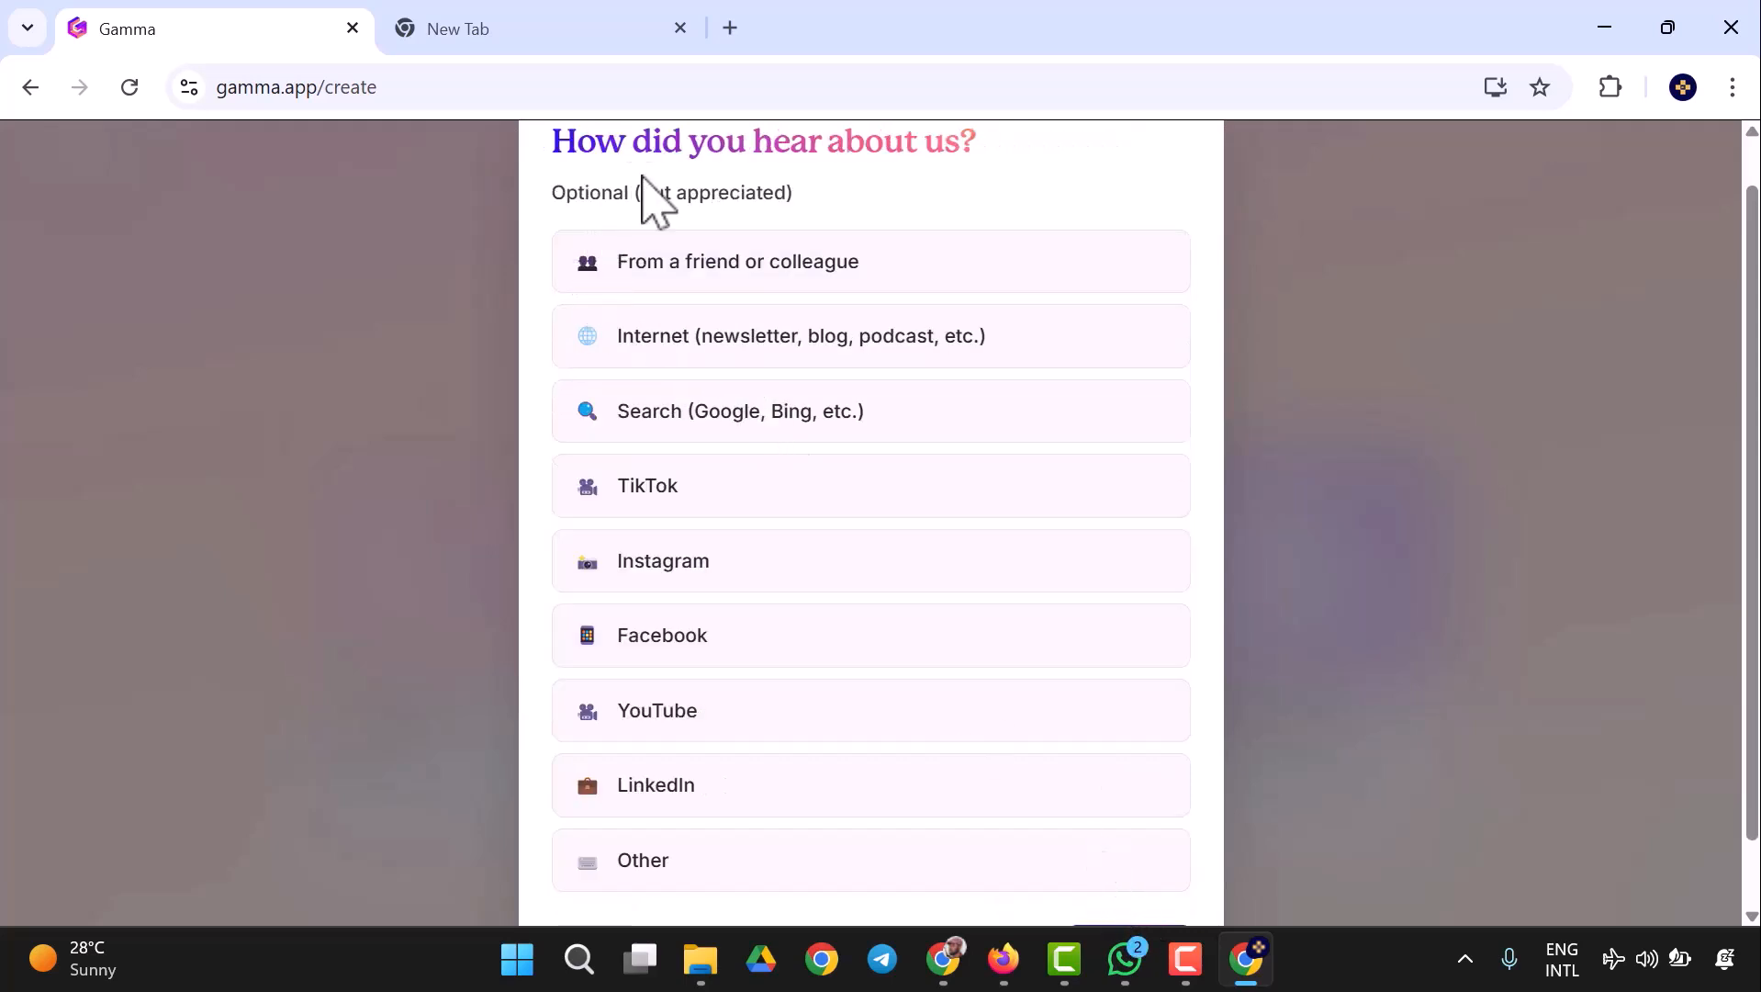
# - Answer how you heard about Gamma with Other and finish the onboarding questionnaire
pyautogui.scroll(-1, 687, 626)
pyautogui.click(629, 799)
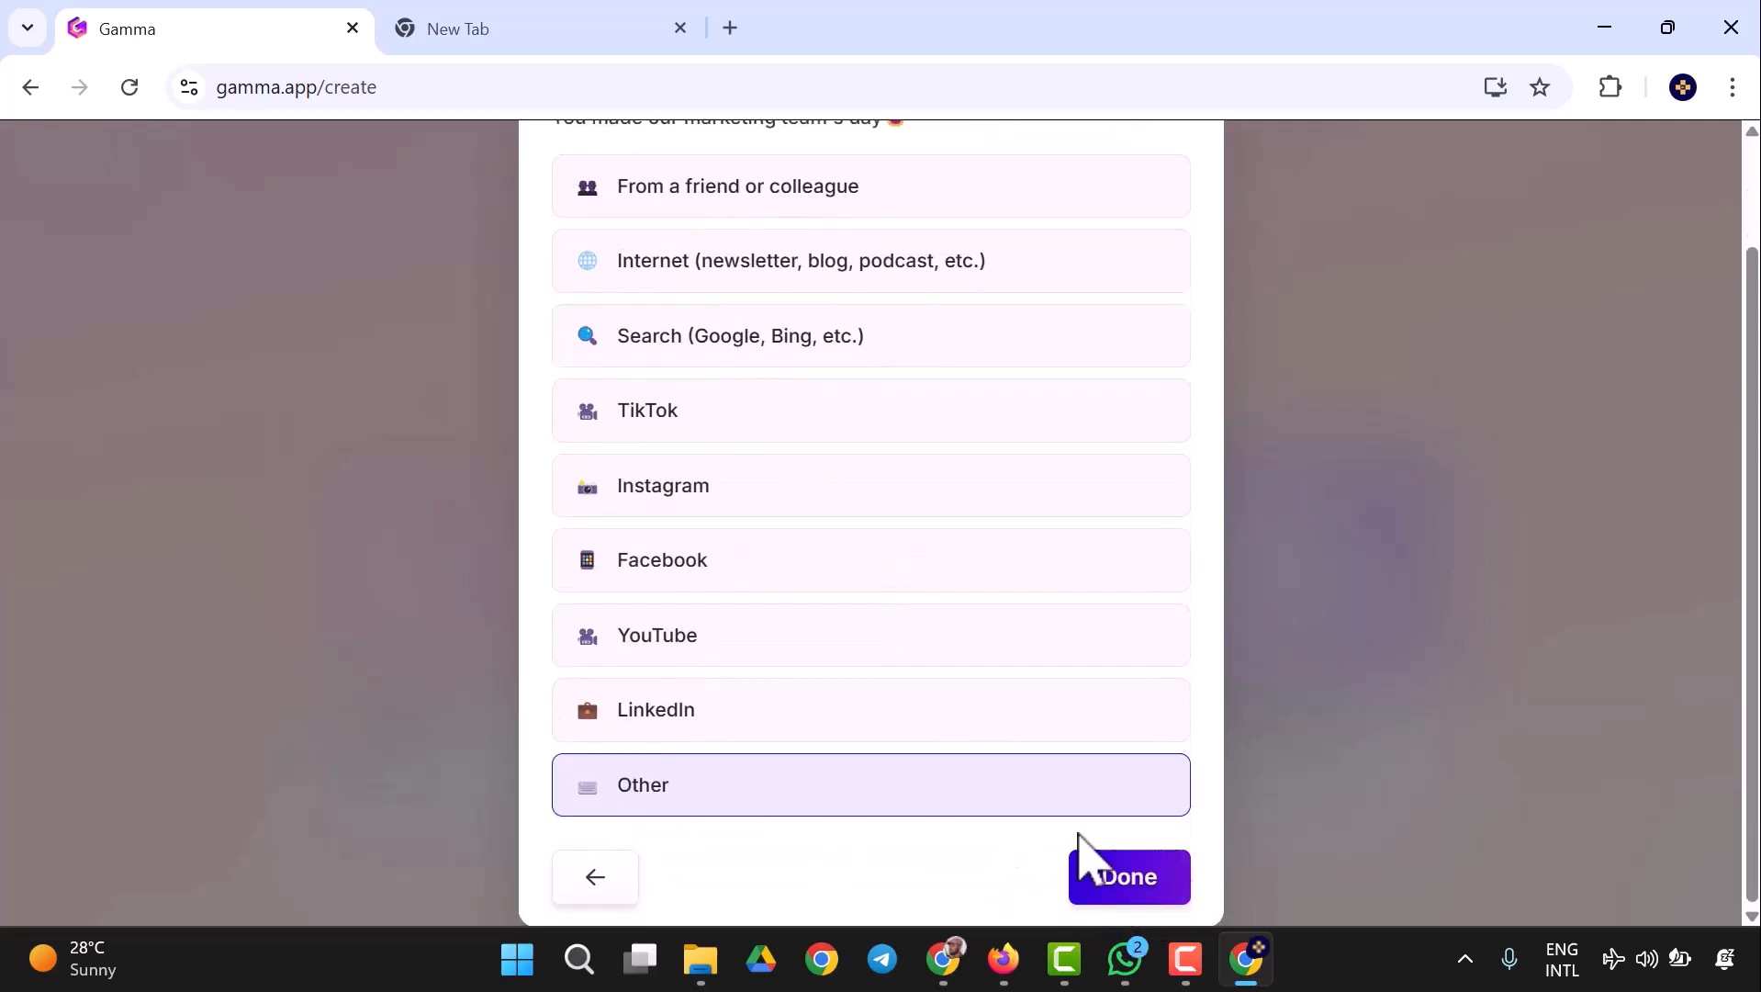
pyautogui.click(1159, 877)
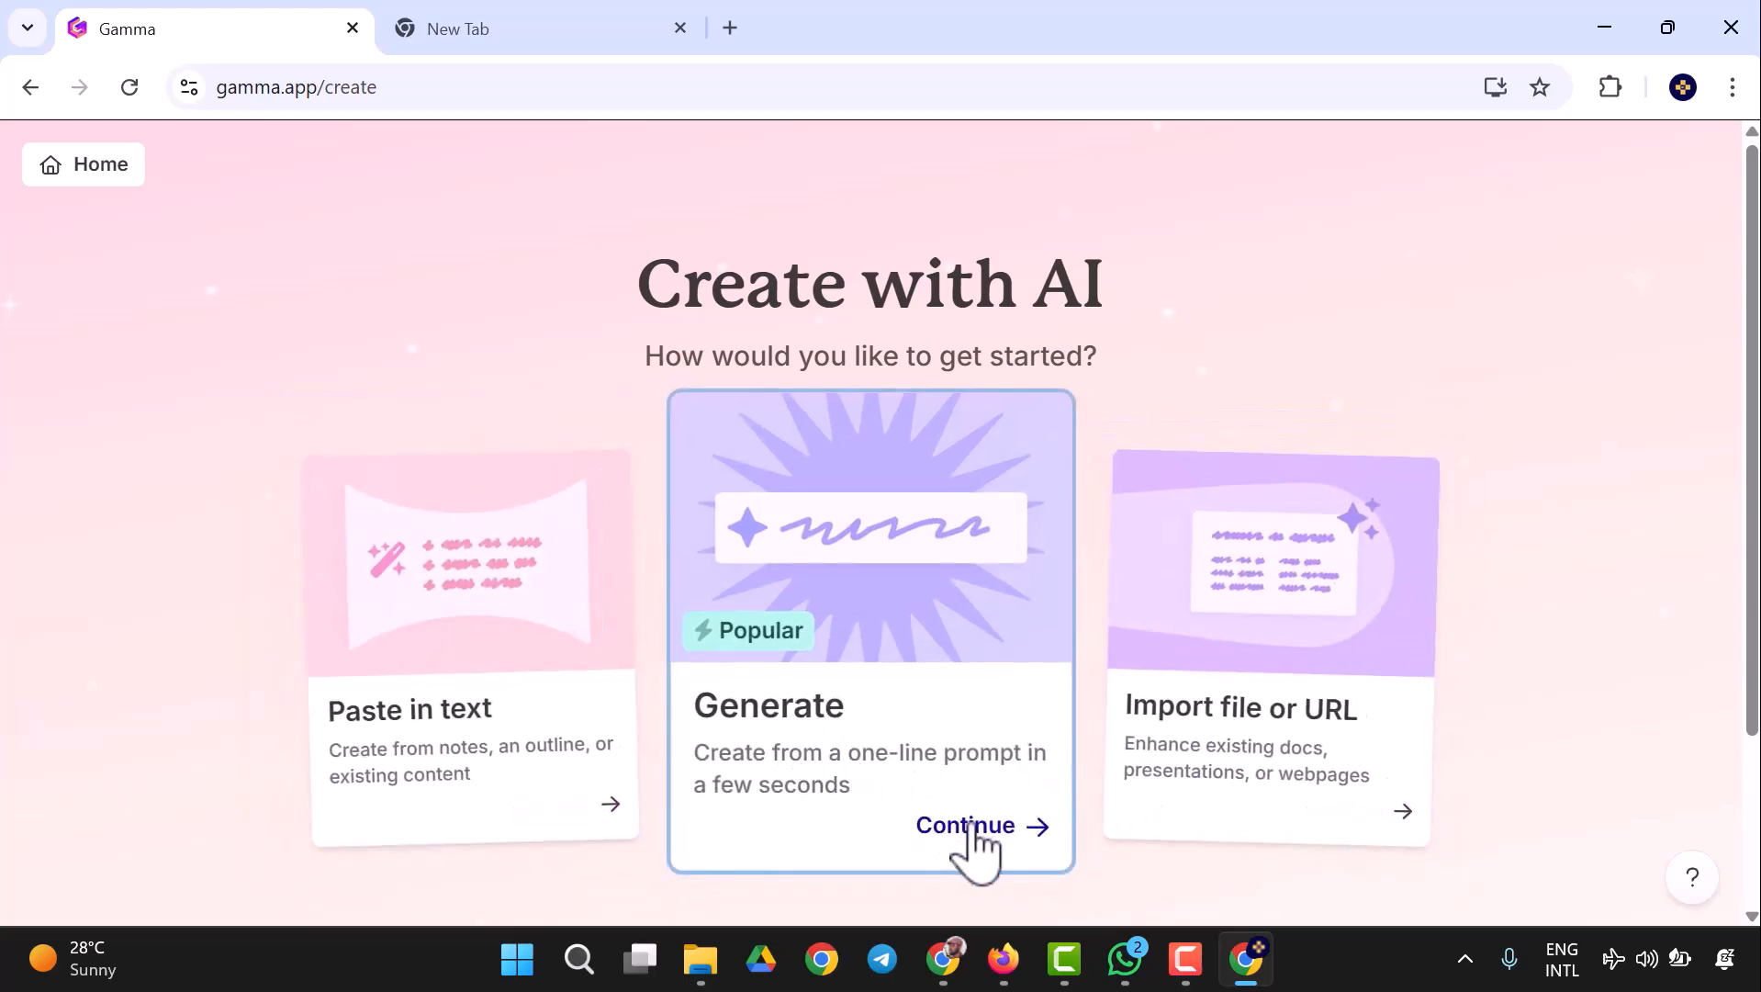
# - Start an AI presentation from a one-line prompt, set to 10 cards, Default page style and English (UK)
pyautogui.click(932, 758)
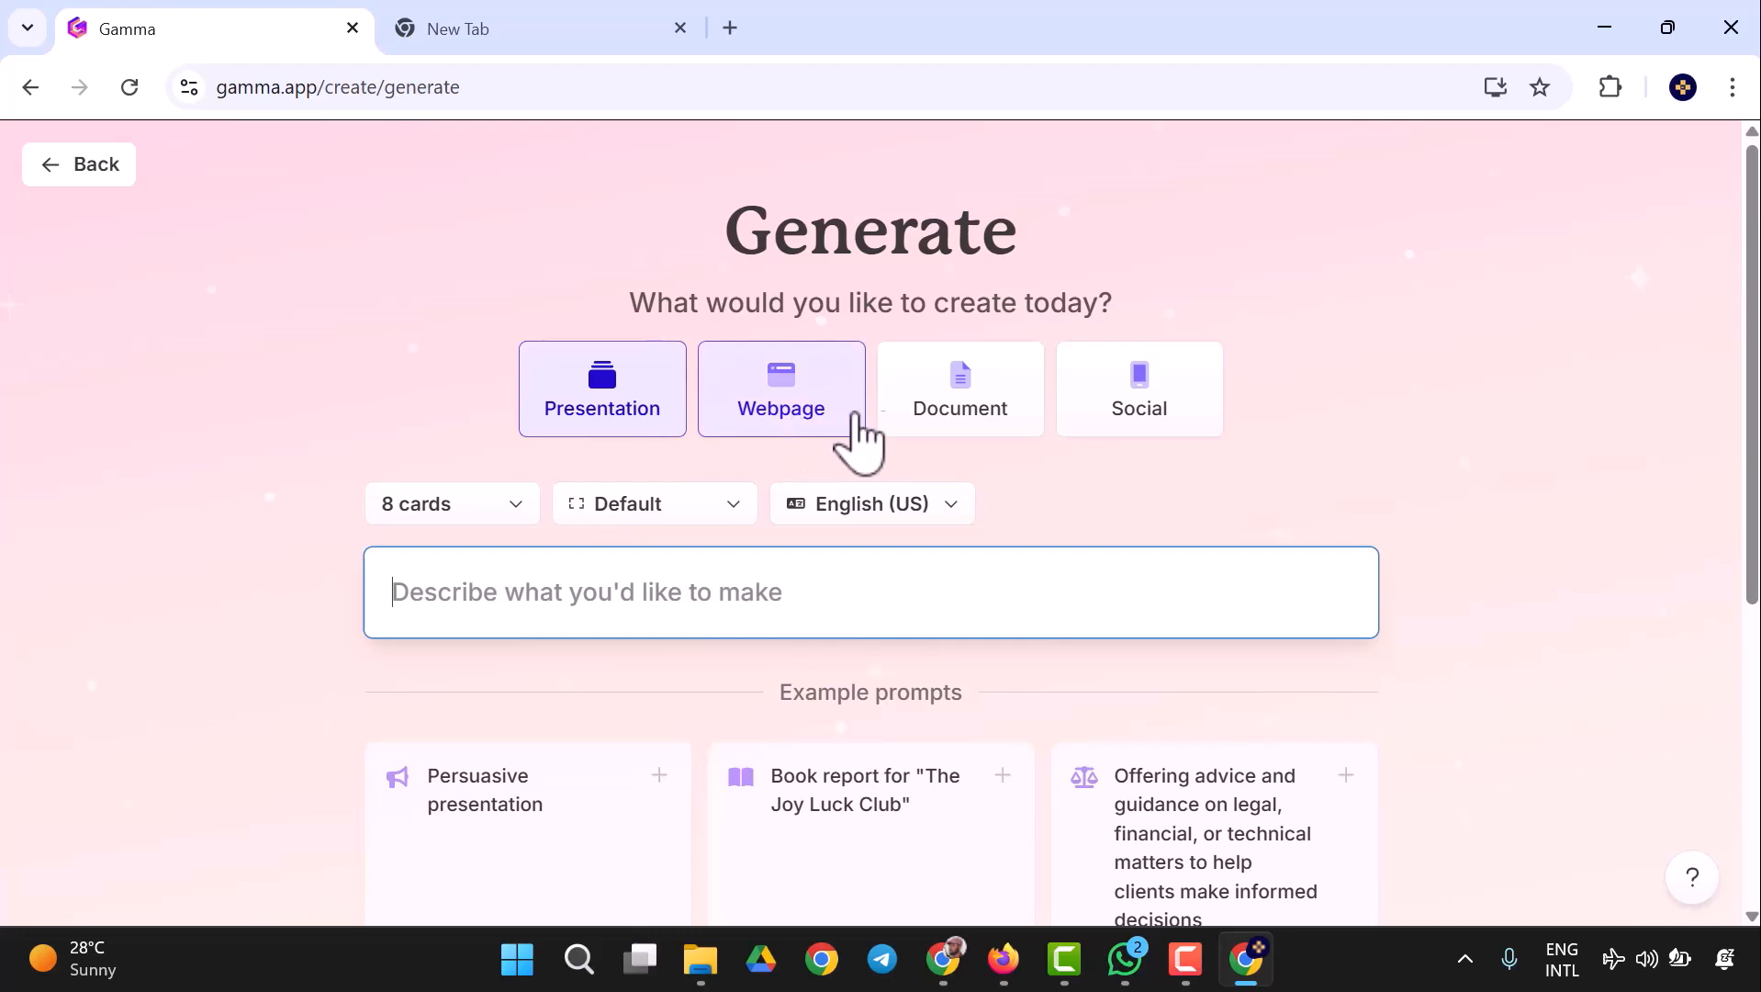
pyautogui.click(516, 508)
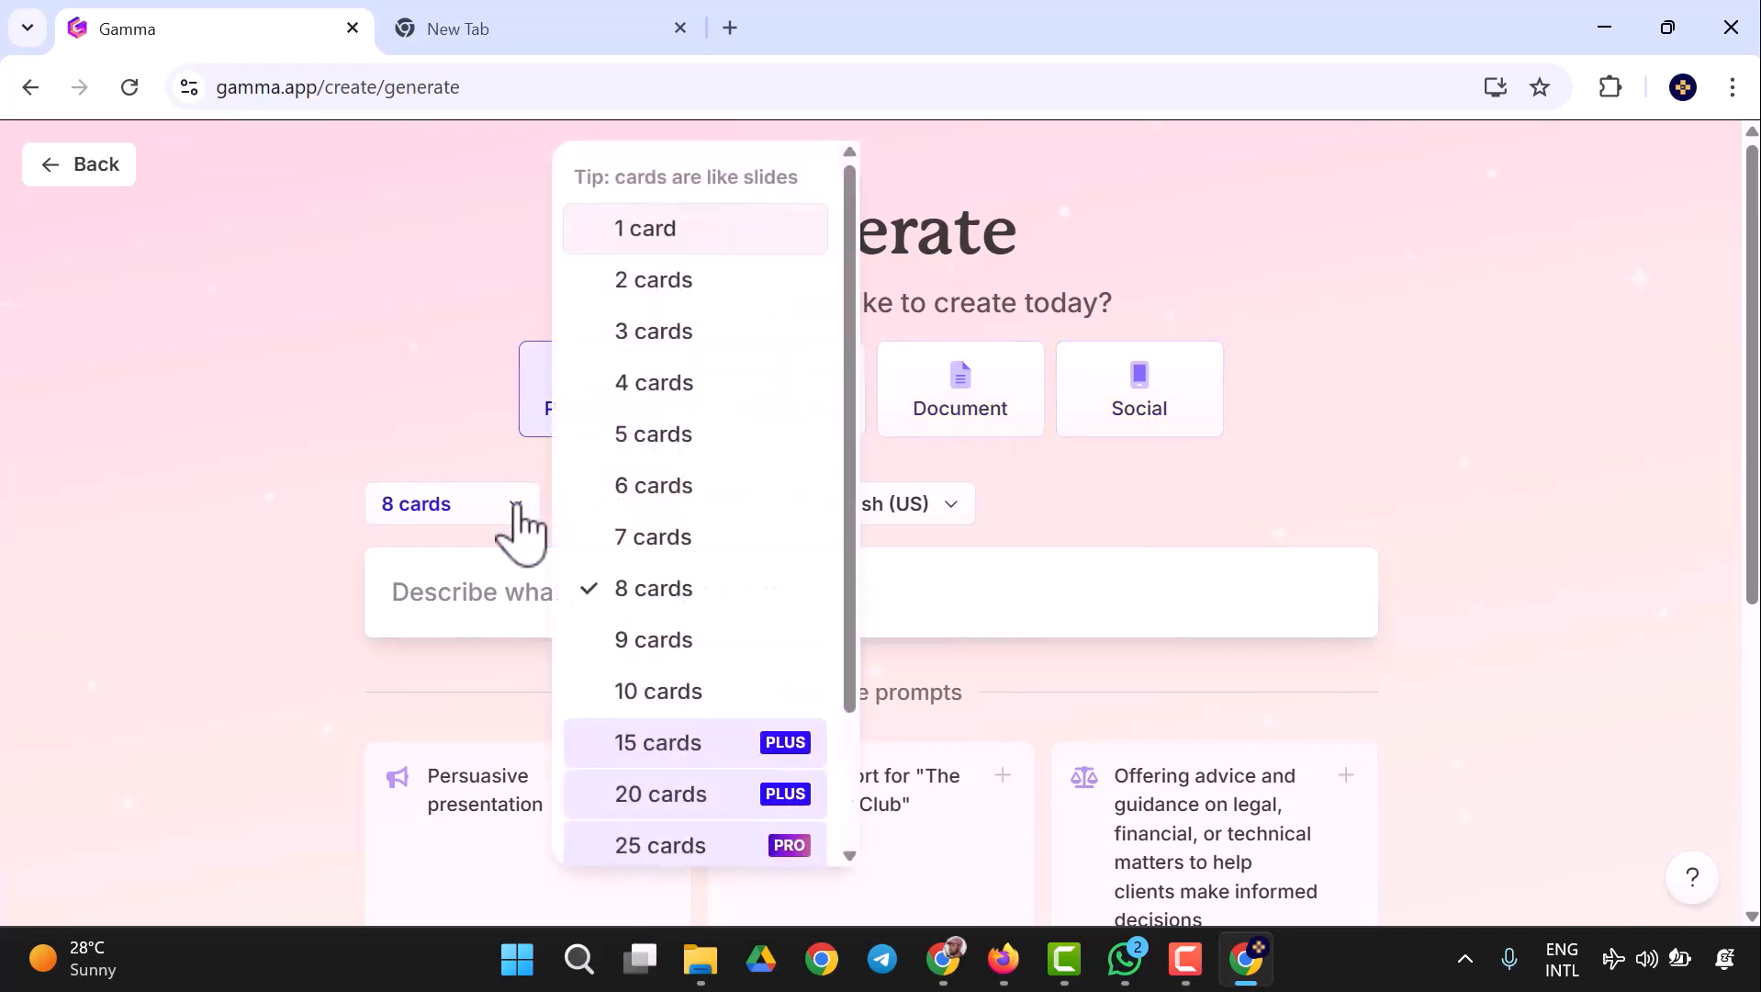
pyautogui.click(687, 699)
pyautogui.click(722, 519)
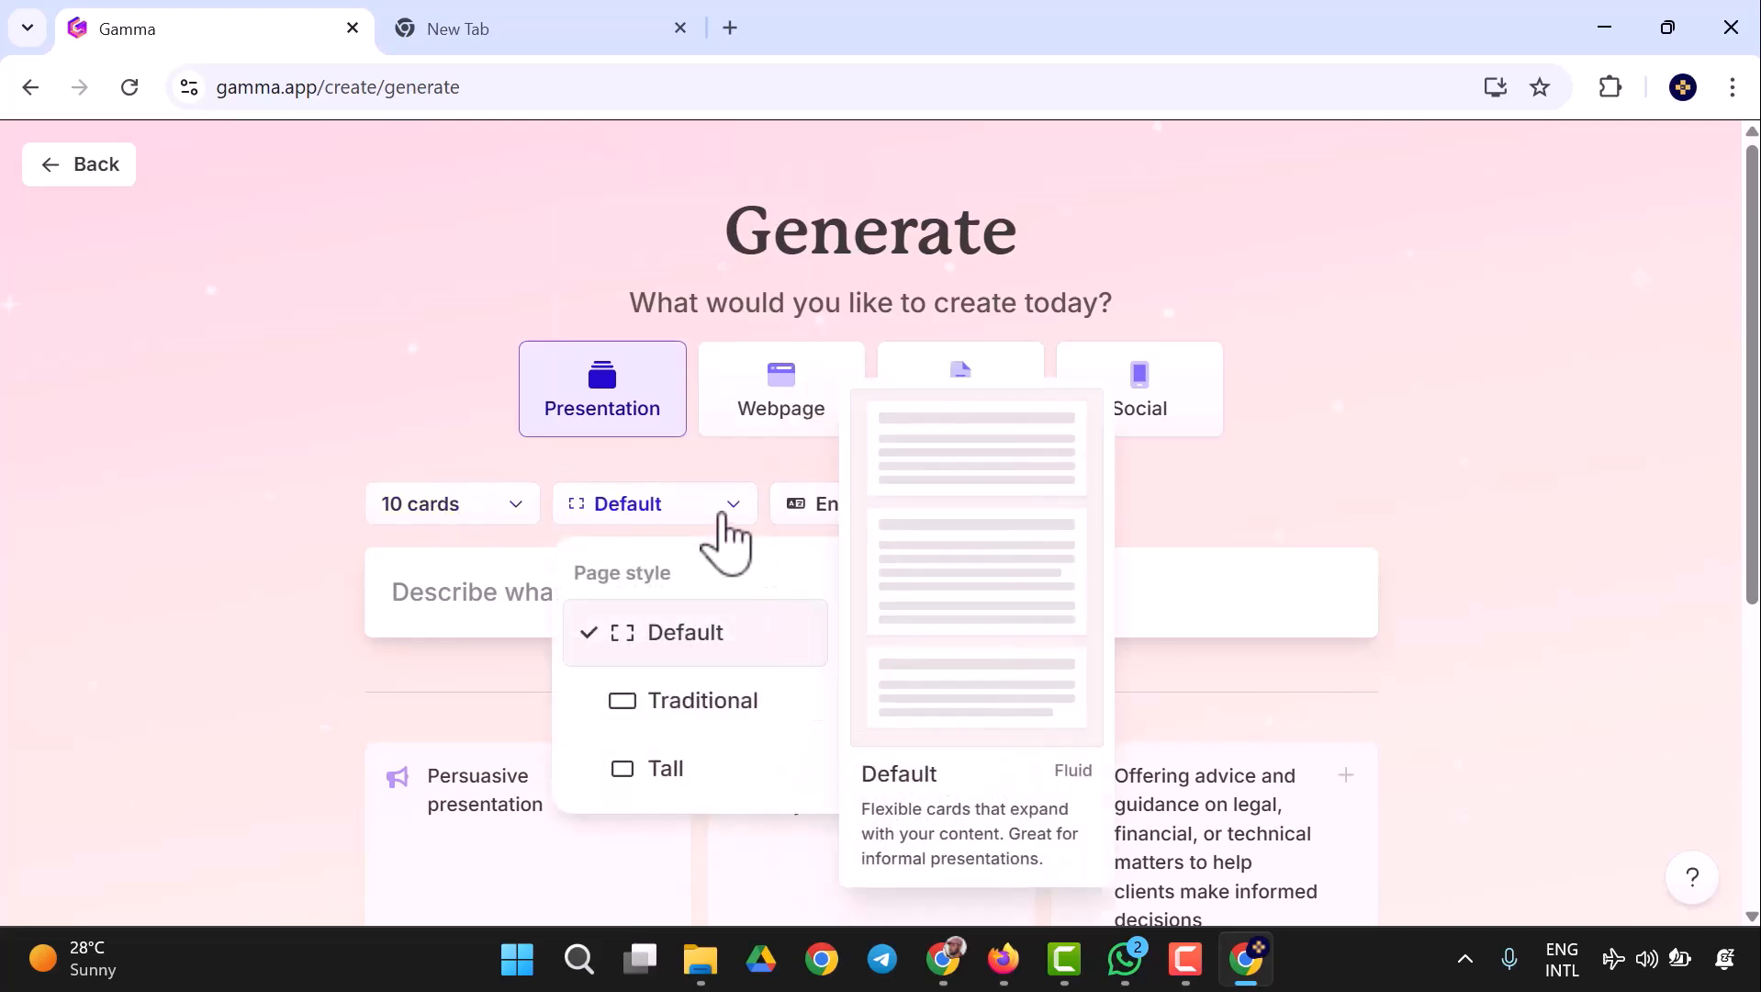
pyautogui.click(868, 514)
pyautogui.scroll(2, 983, 717)
pyautogui.click(913, 636)
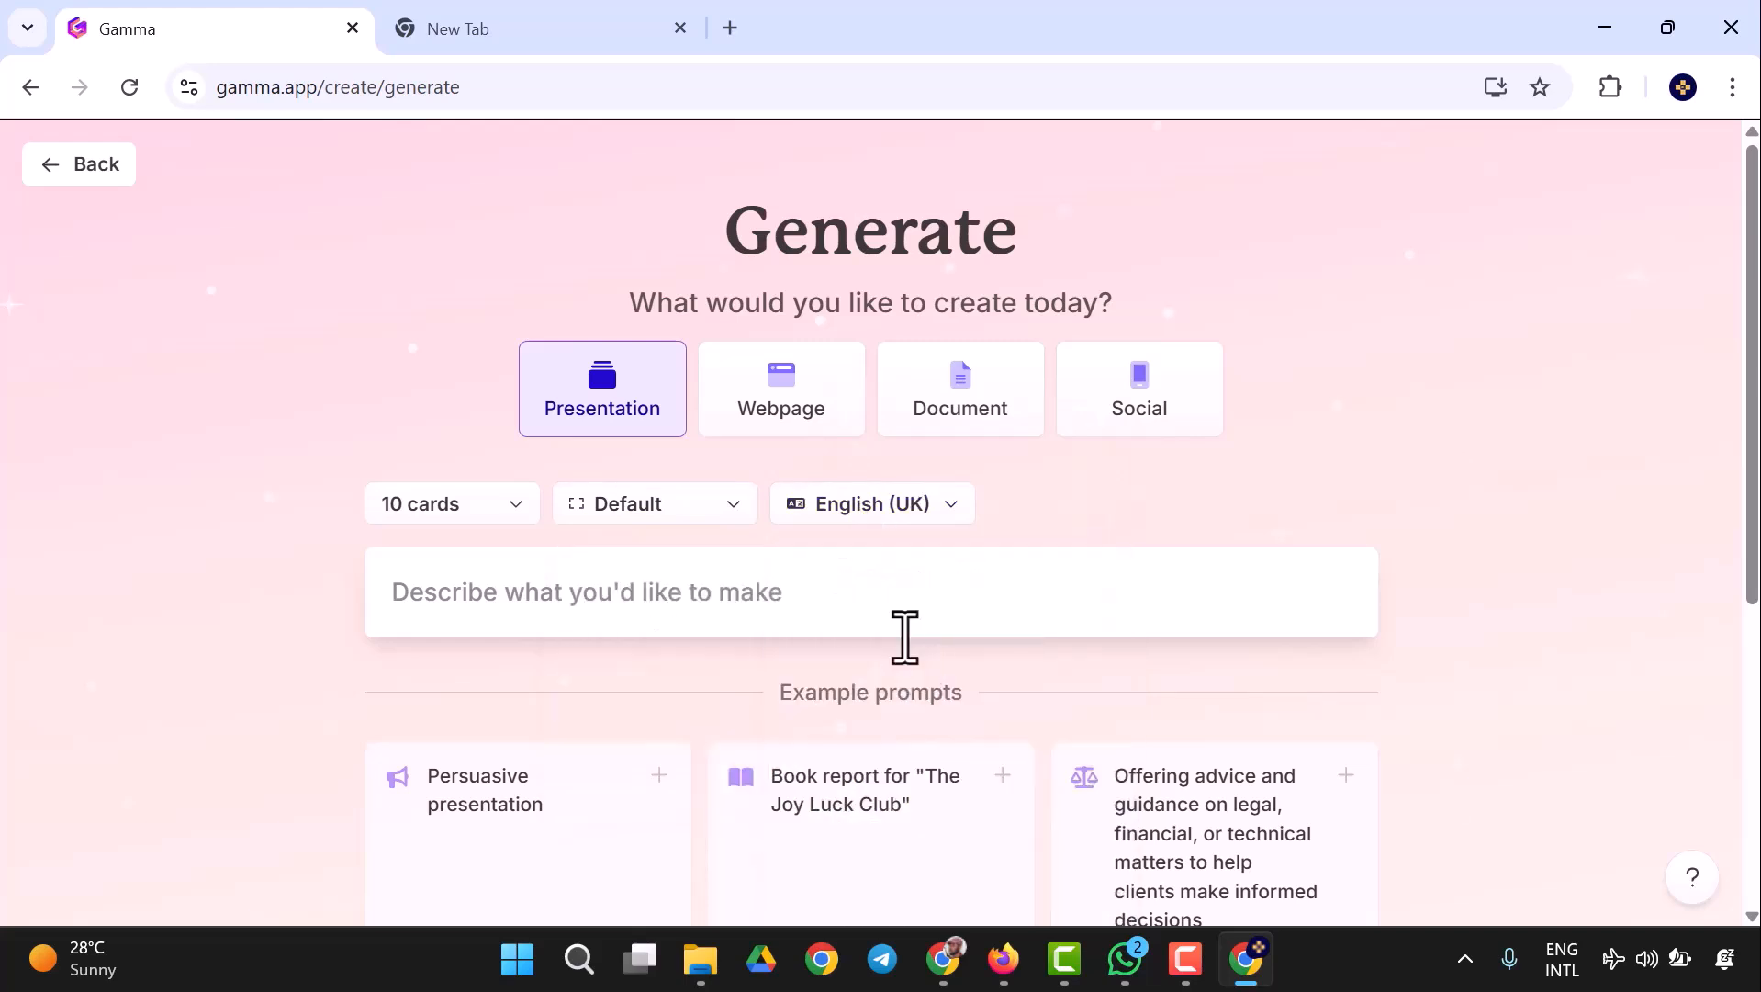
# - Enter the prompt "I want to create a presentation slide about Production of audio media" and generate the outline
pyautogui.click(584, 608)
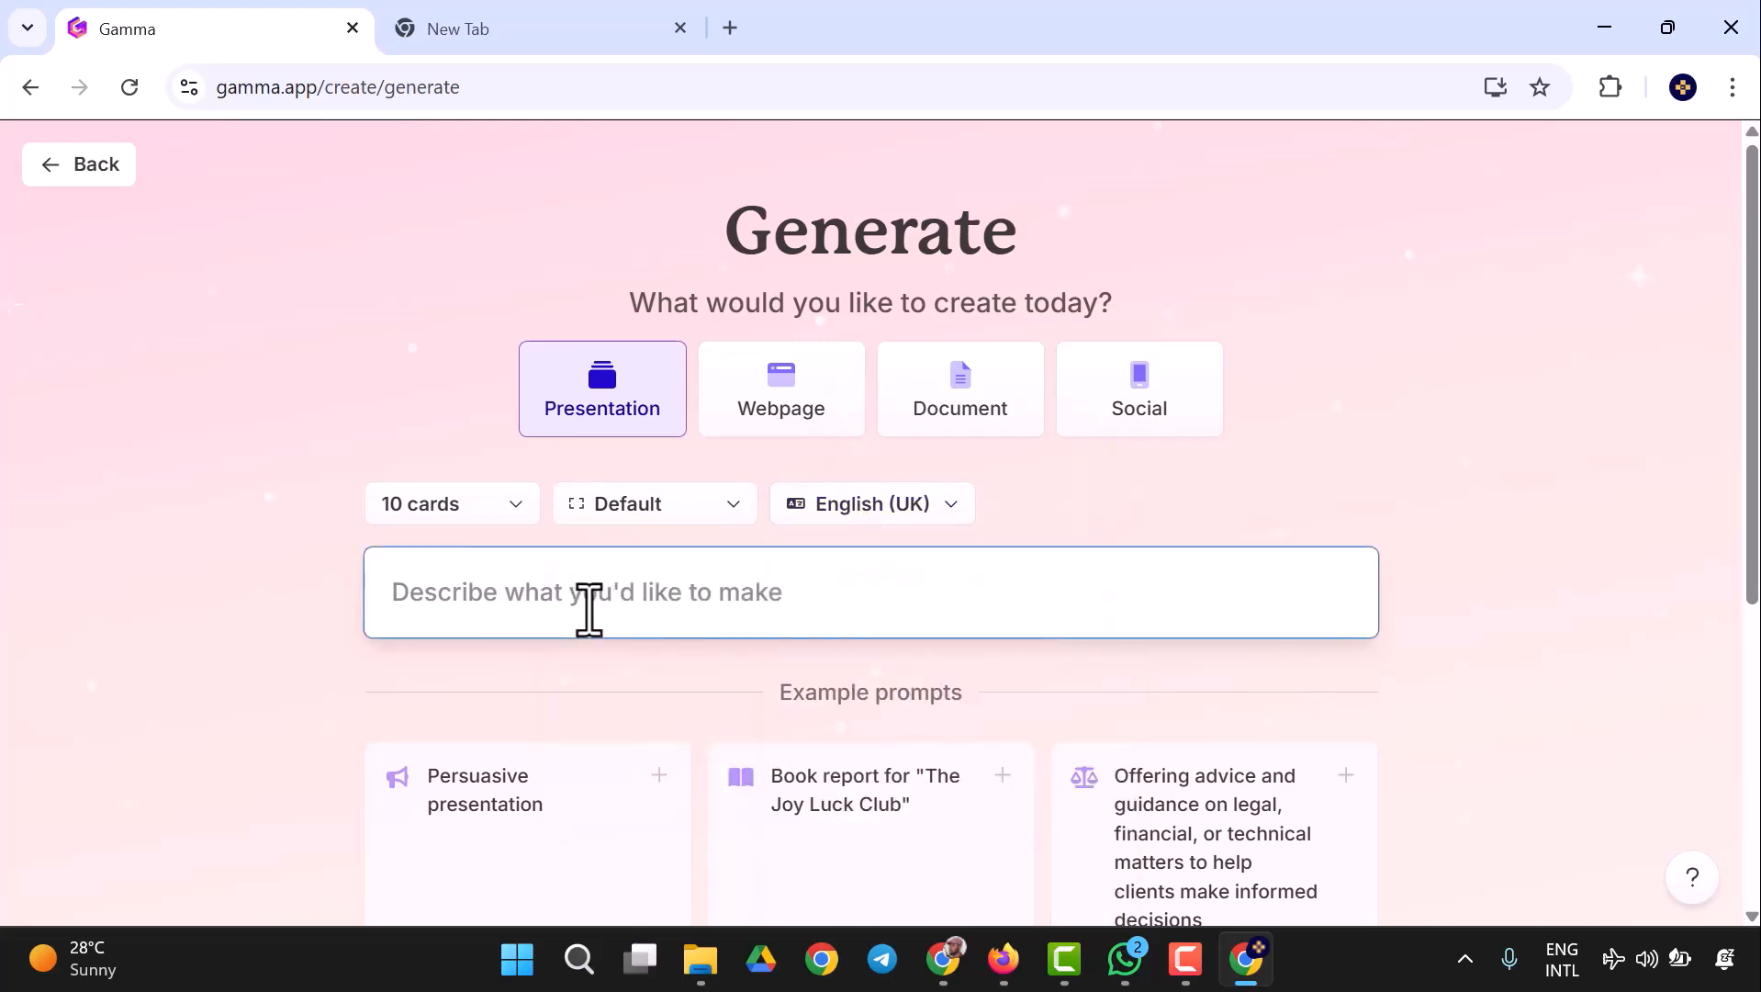
pyautogui.write('Production of audio media')
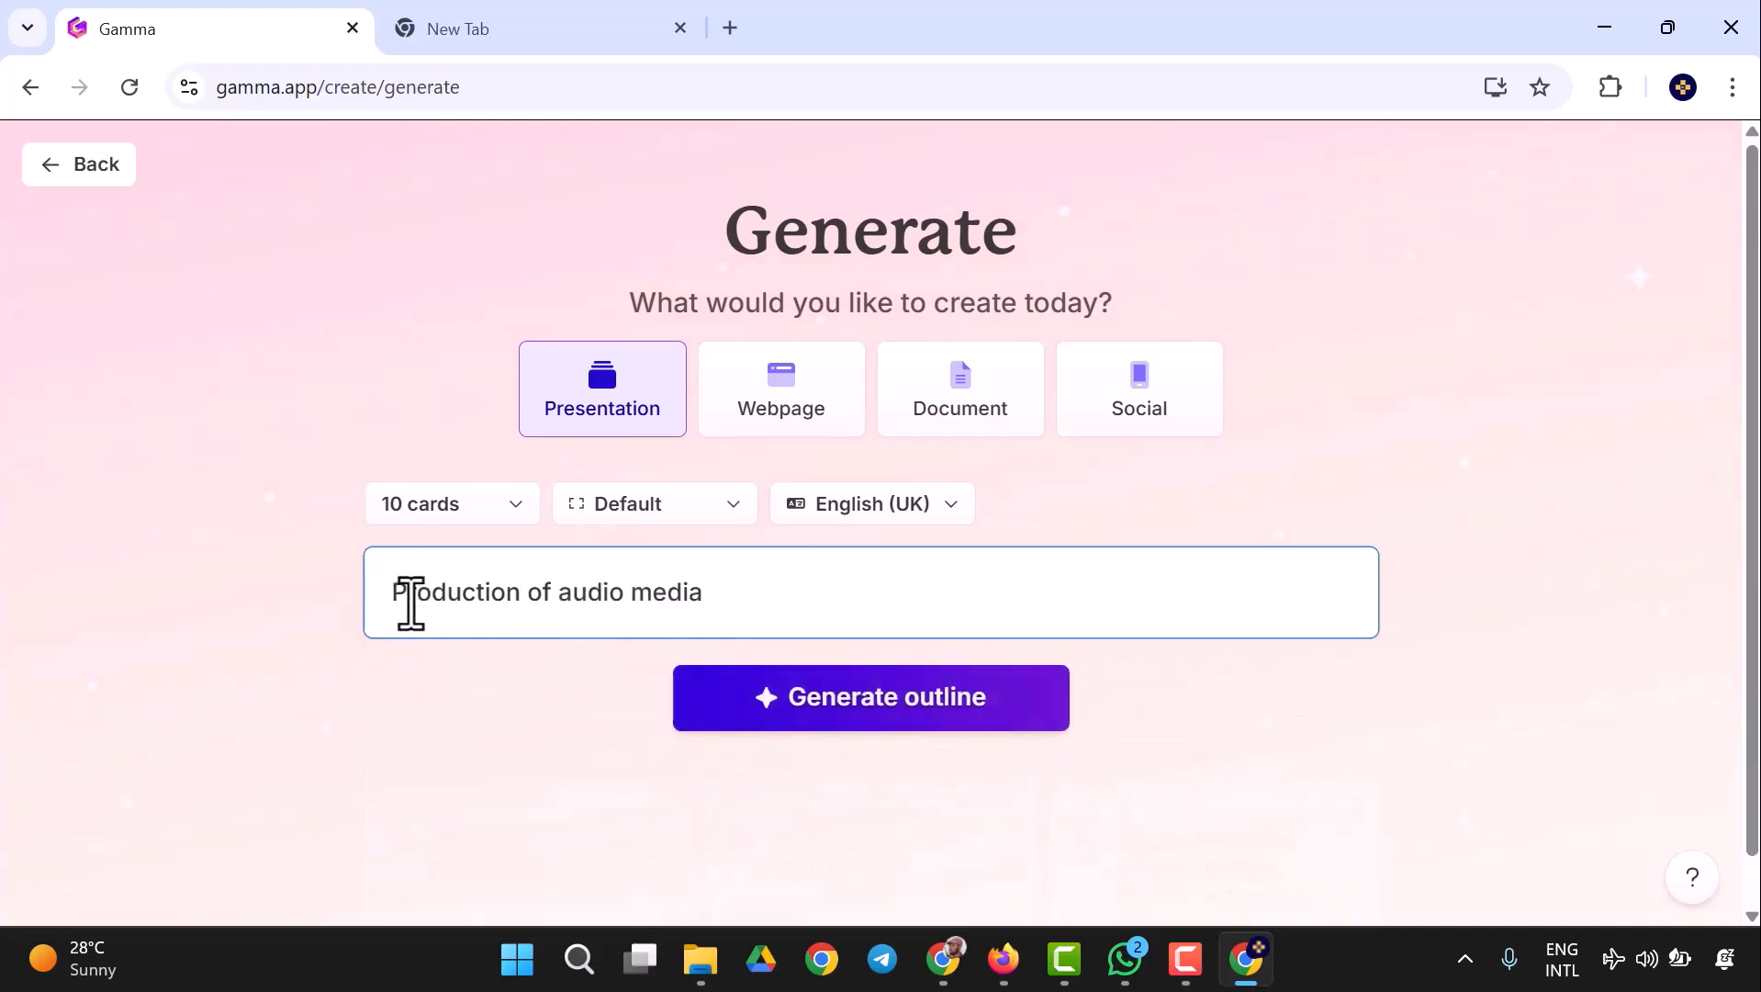
pyautogui.write('I want to cre')
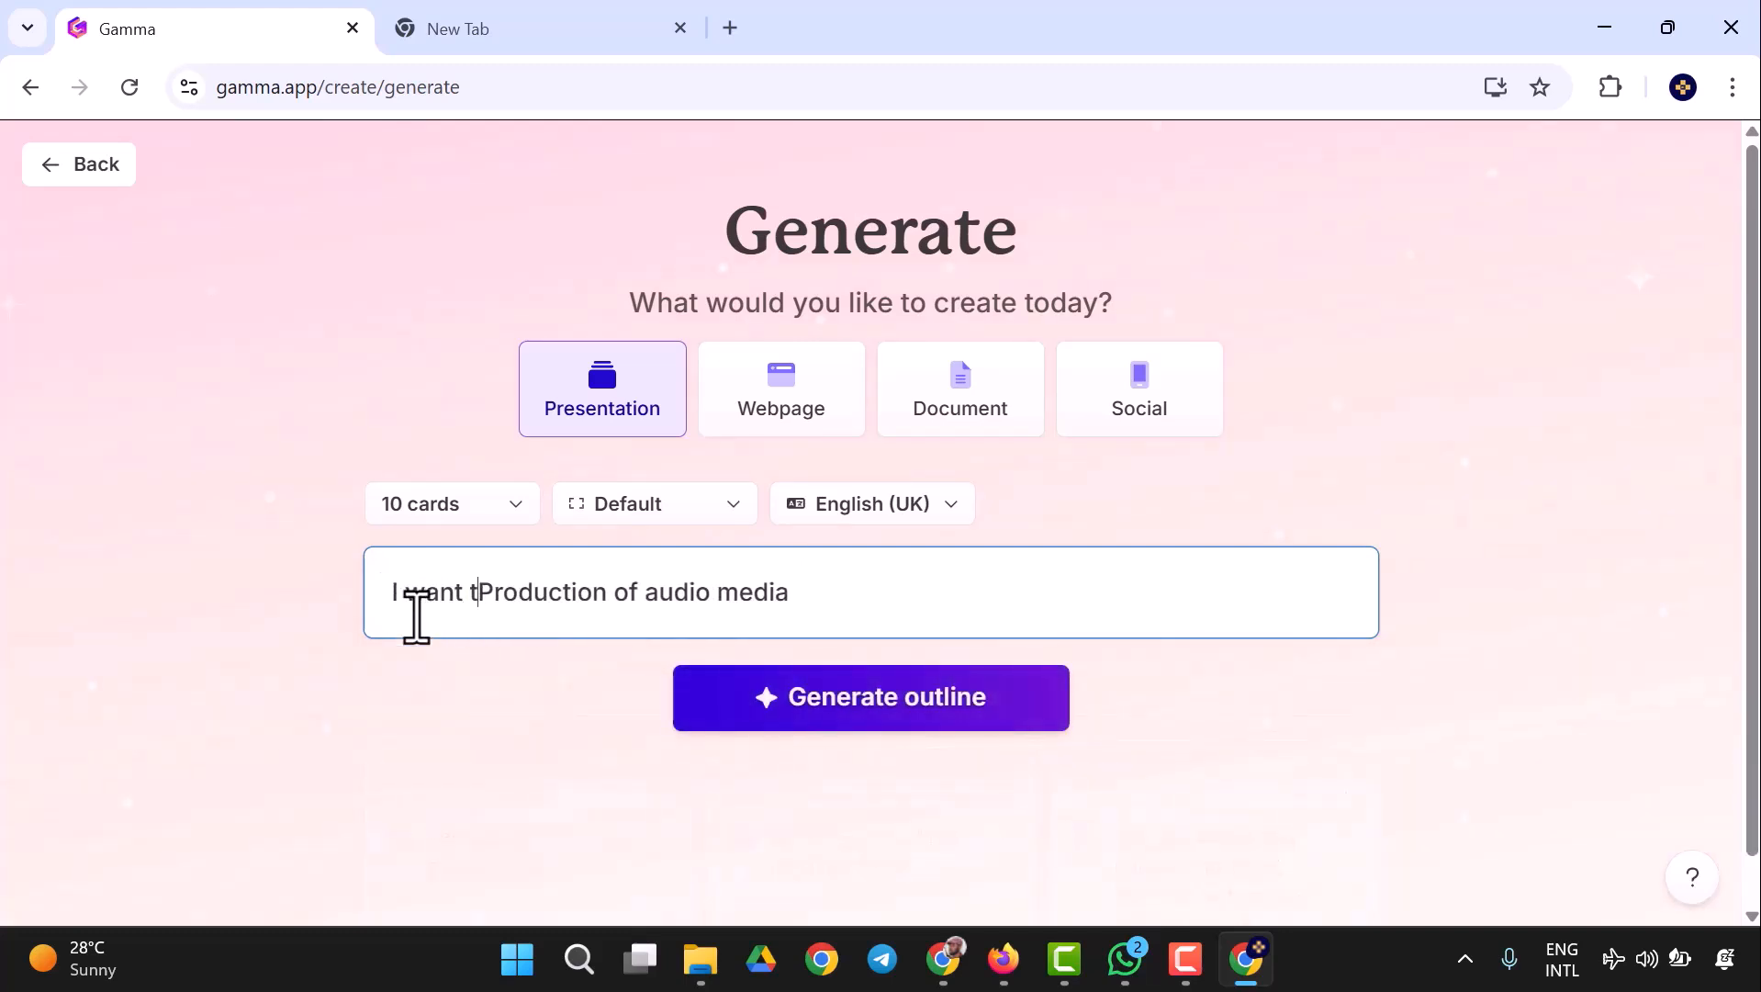
pyautogui.write('ate a presenta')
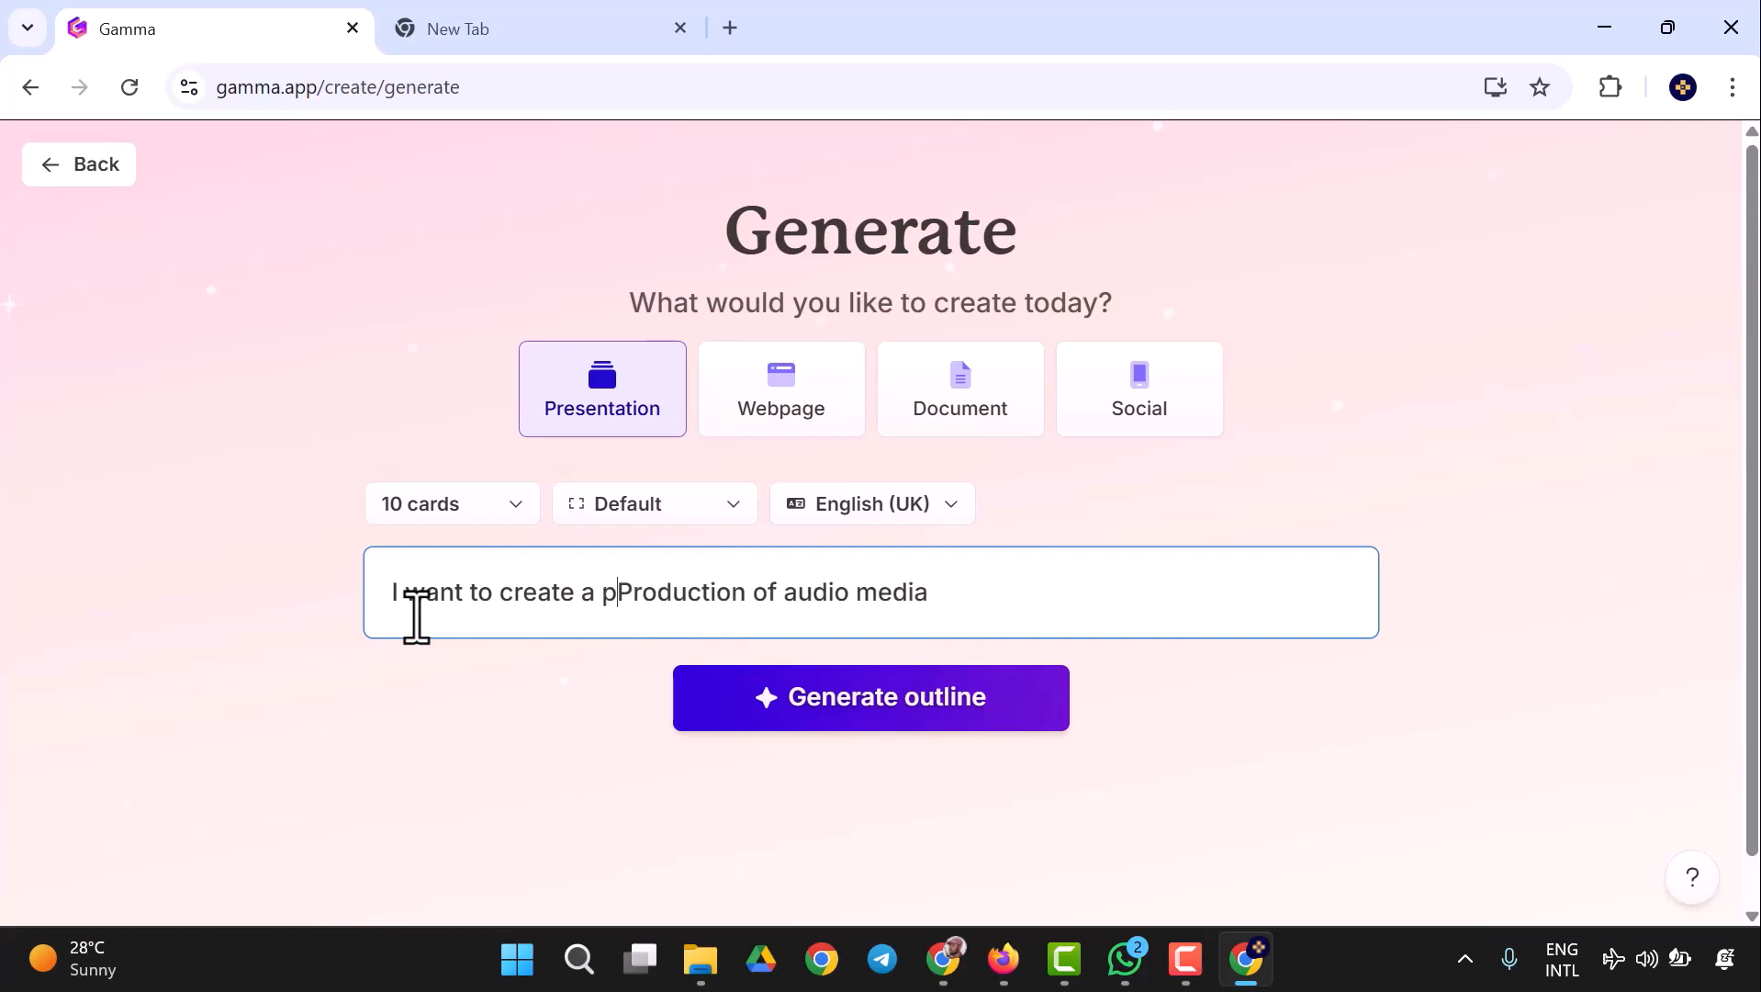
pyautogui.write('tion slide')
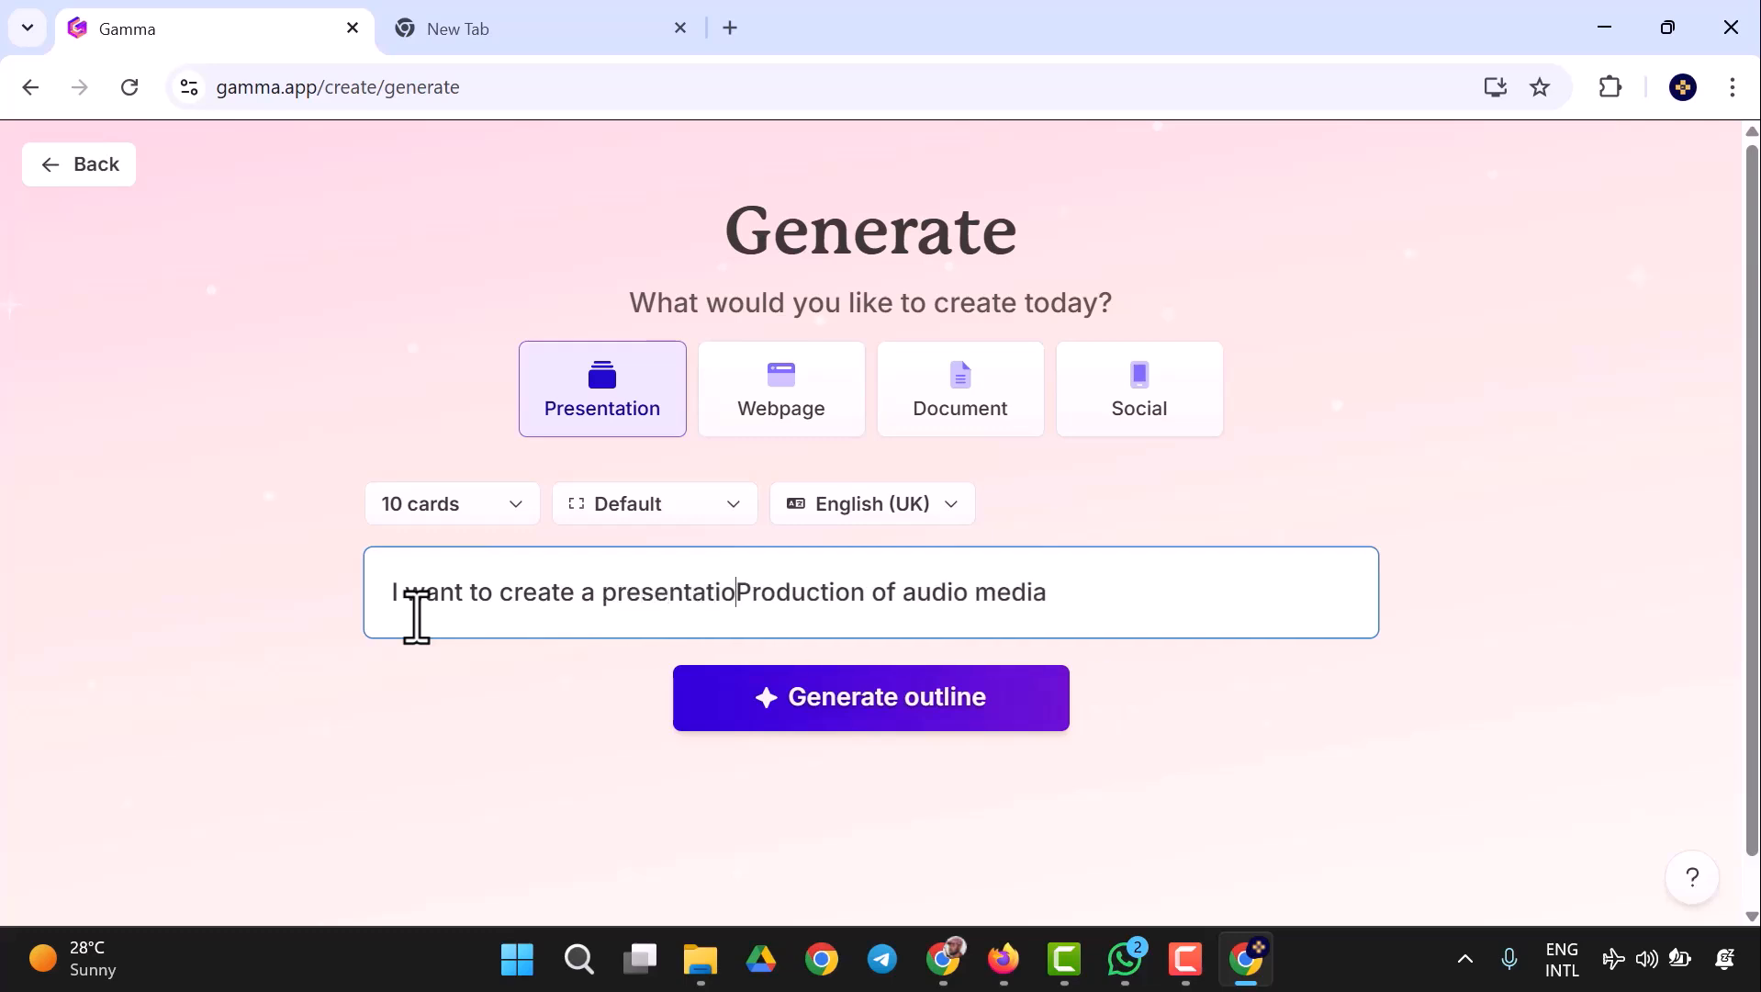
pyautogui.write(' about')
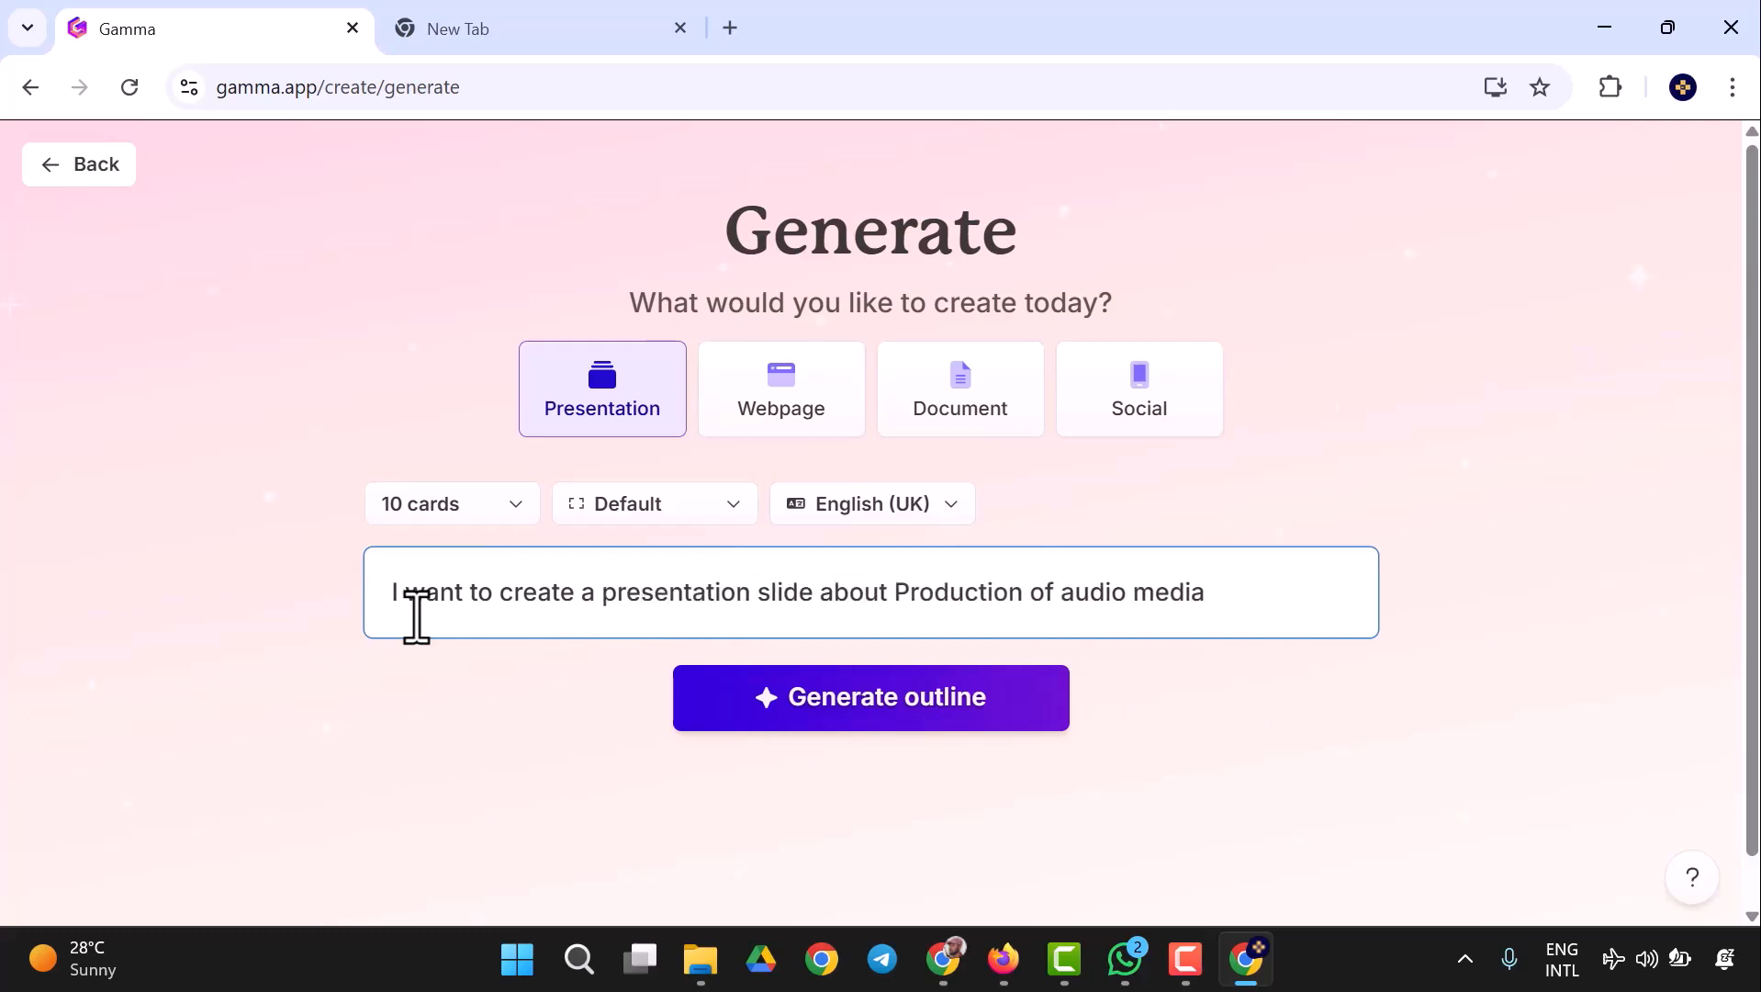
pyautogui.click(864, 709)
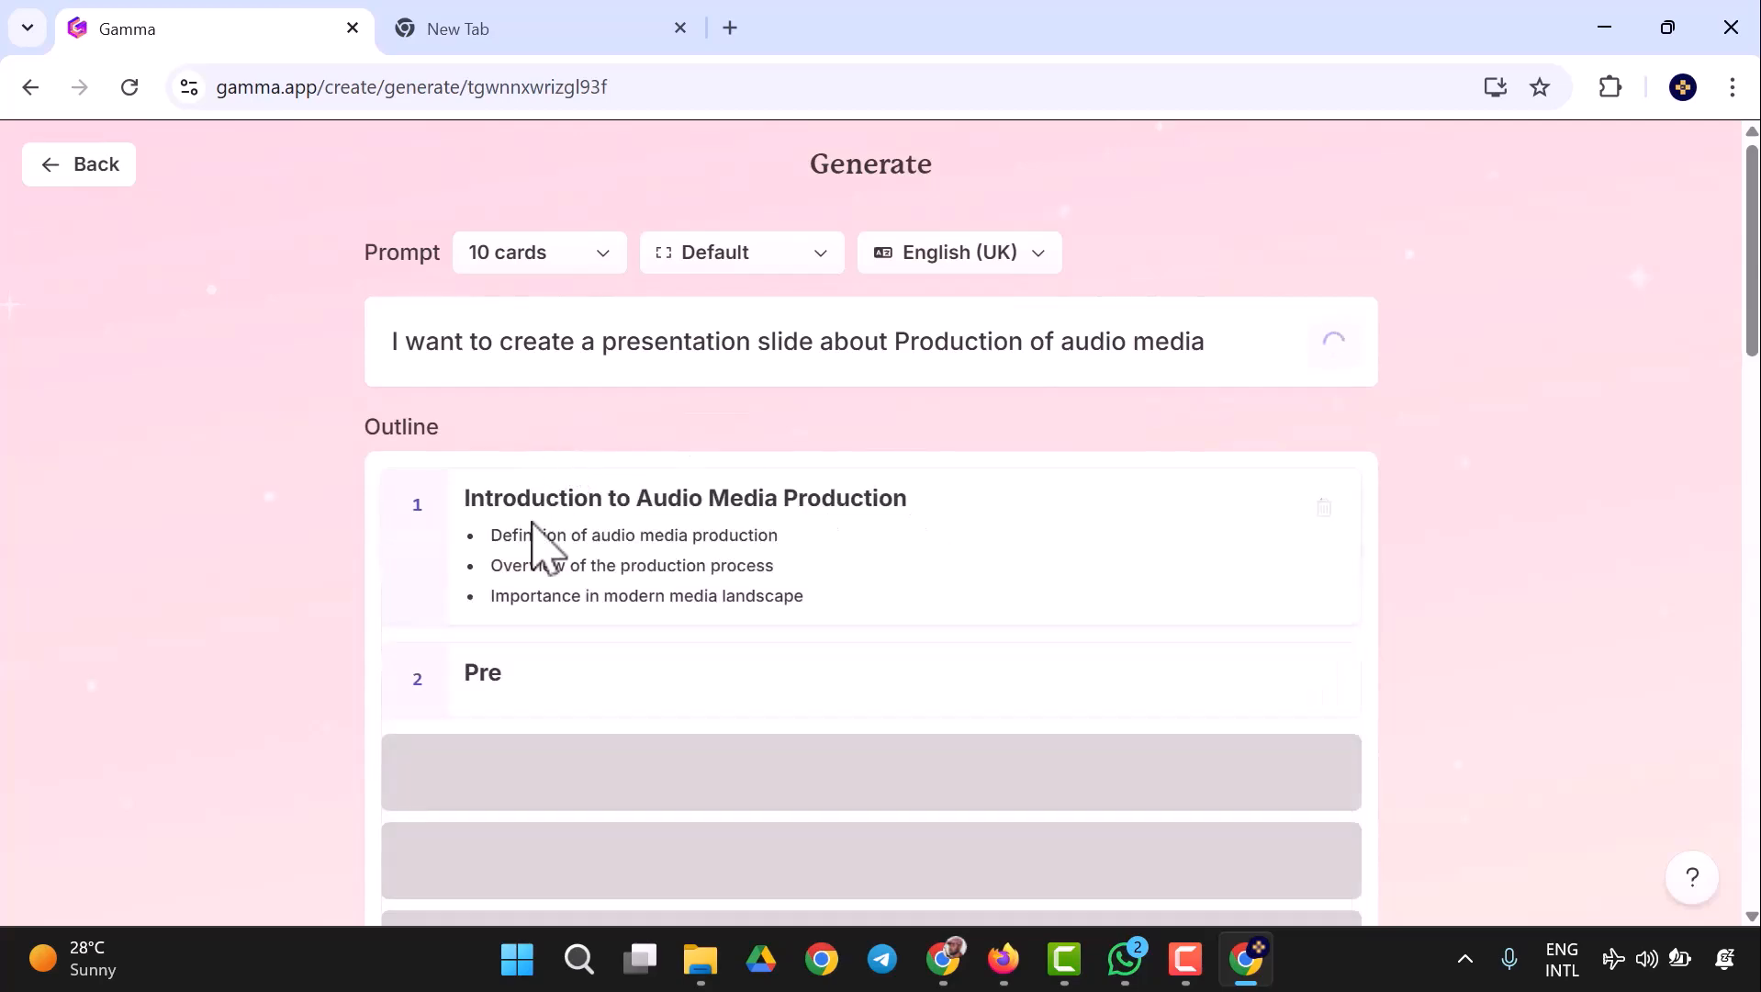
# - Review the generated outline's card titles and bullet points
pyautogui.scroll(-5, 696, 629)
pyautogui.scroll(2, 684, 382)
pyautogui.scroll(-5, 721, 335)
pyautogui.scroll(-4, 821, 339)
pyautogui.scroll(2, 836, 326)
pyautogui.scroll(9, 854, 335)
pyautogui.scroll(-7, 896, 453)
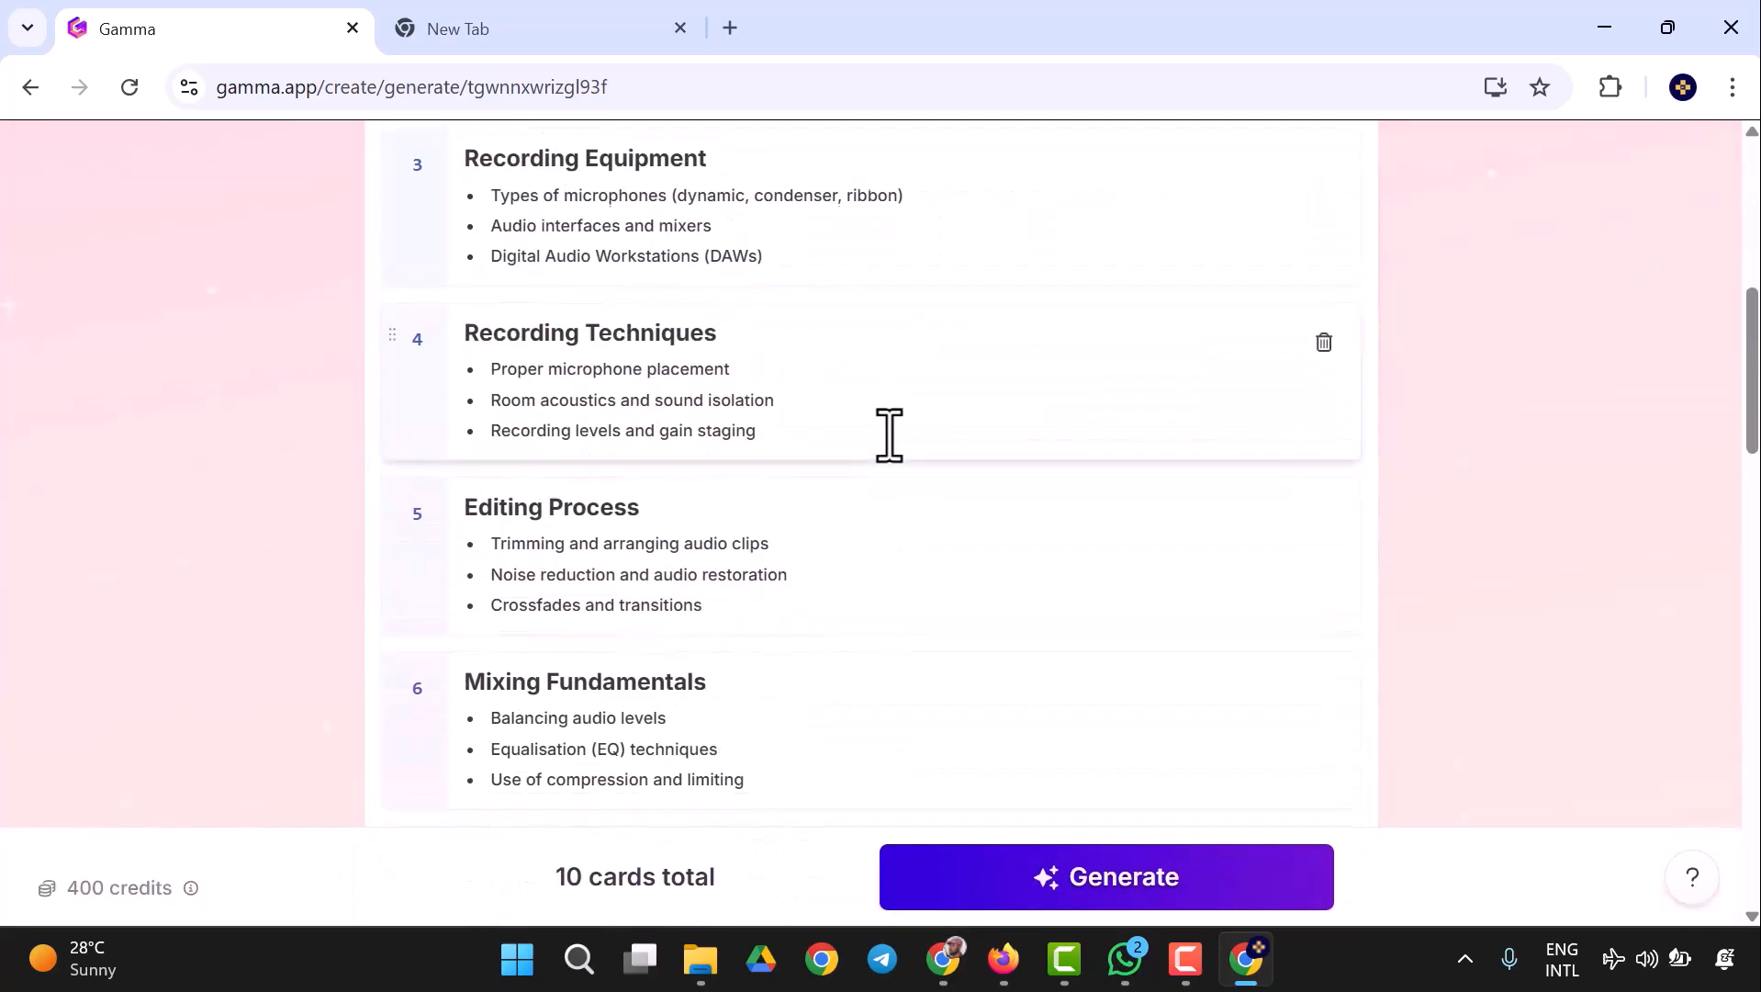
pyautogui.scroll(6, 889, 433)
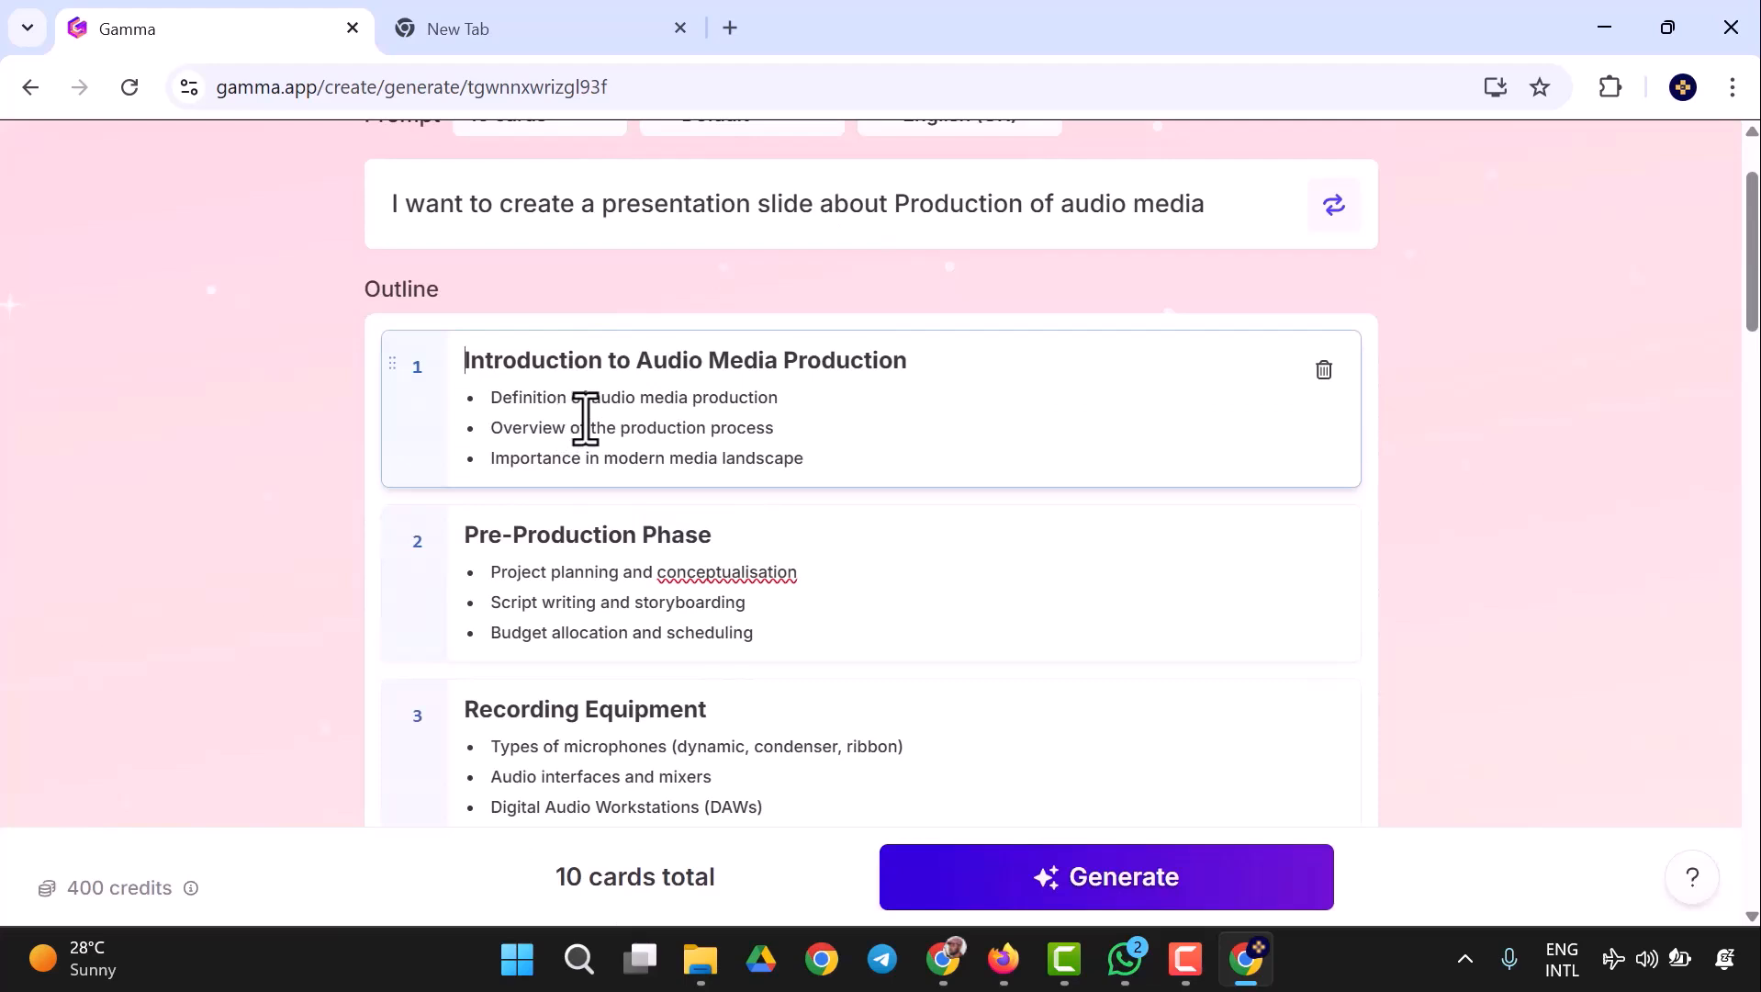
pyautogui.scroll(-2, 586, 474)
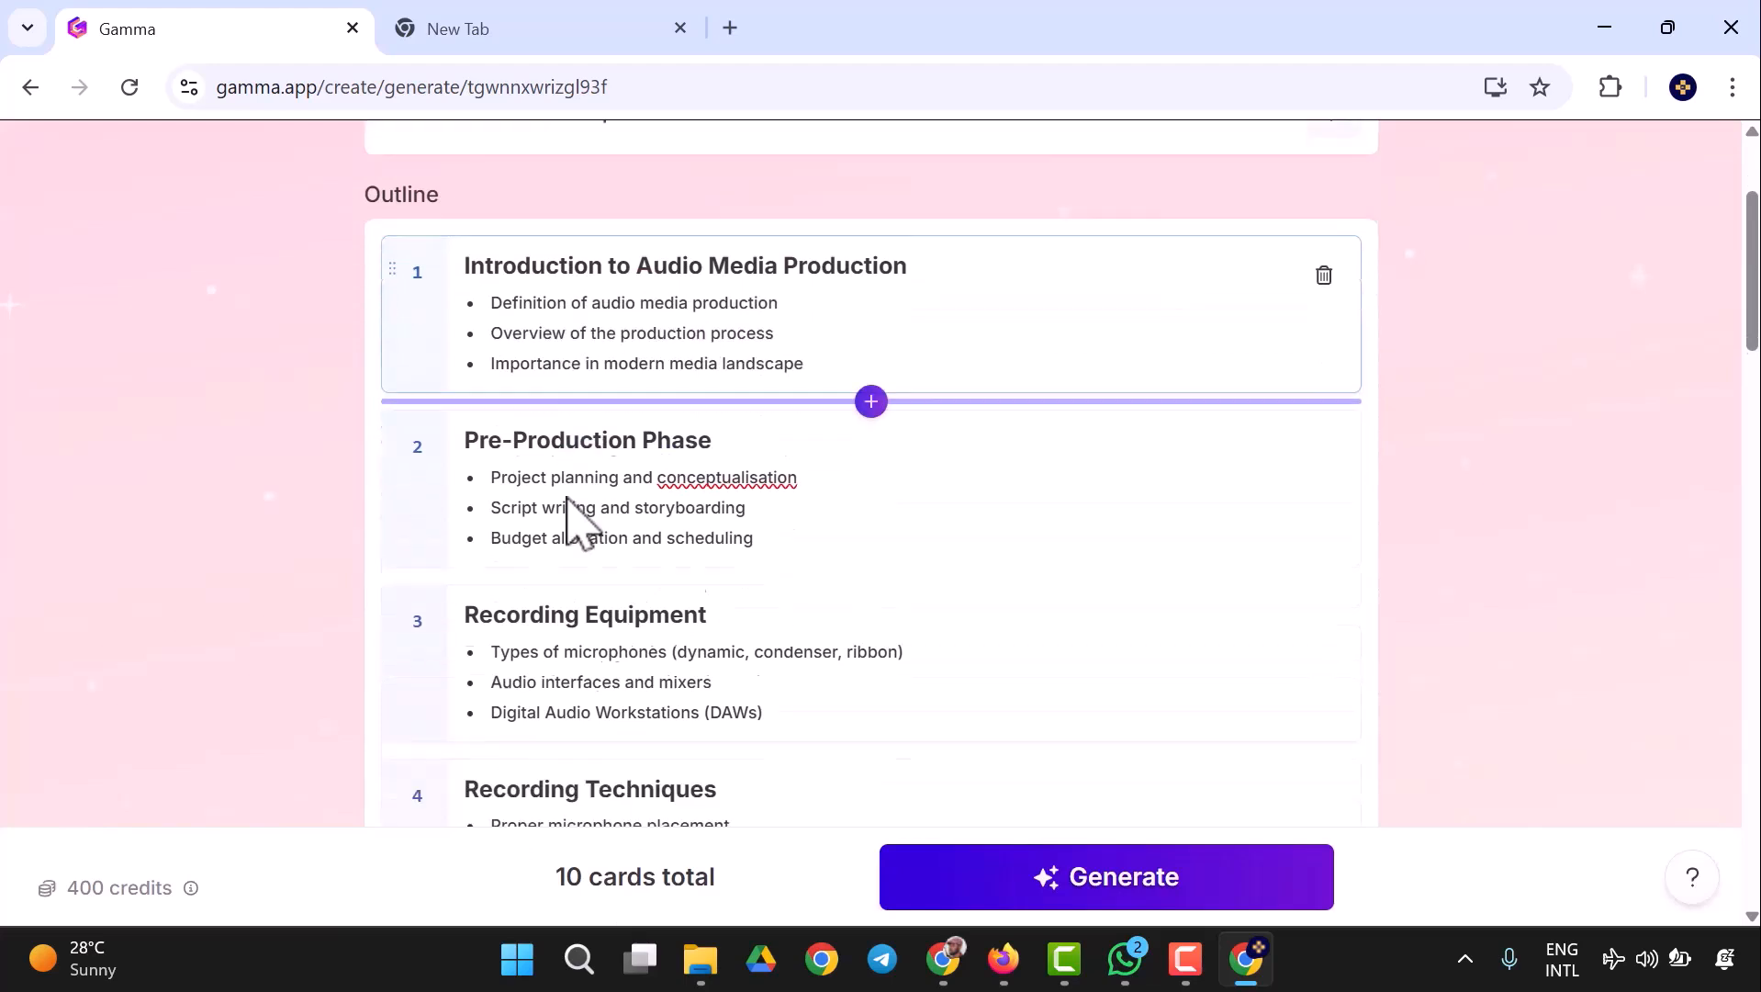
# - Read through the remaining outline cards, from Pre-Production Phase to Conclusion and Future Trends
pyautogui.scroll(-3, 580, 484)
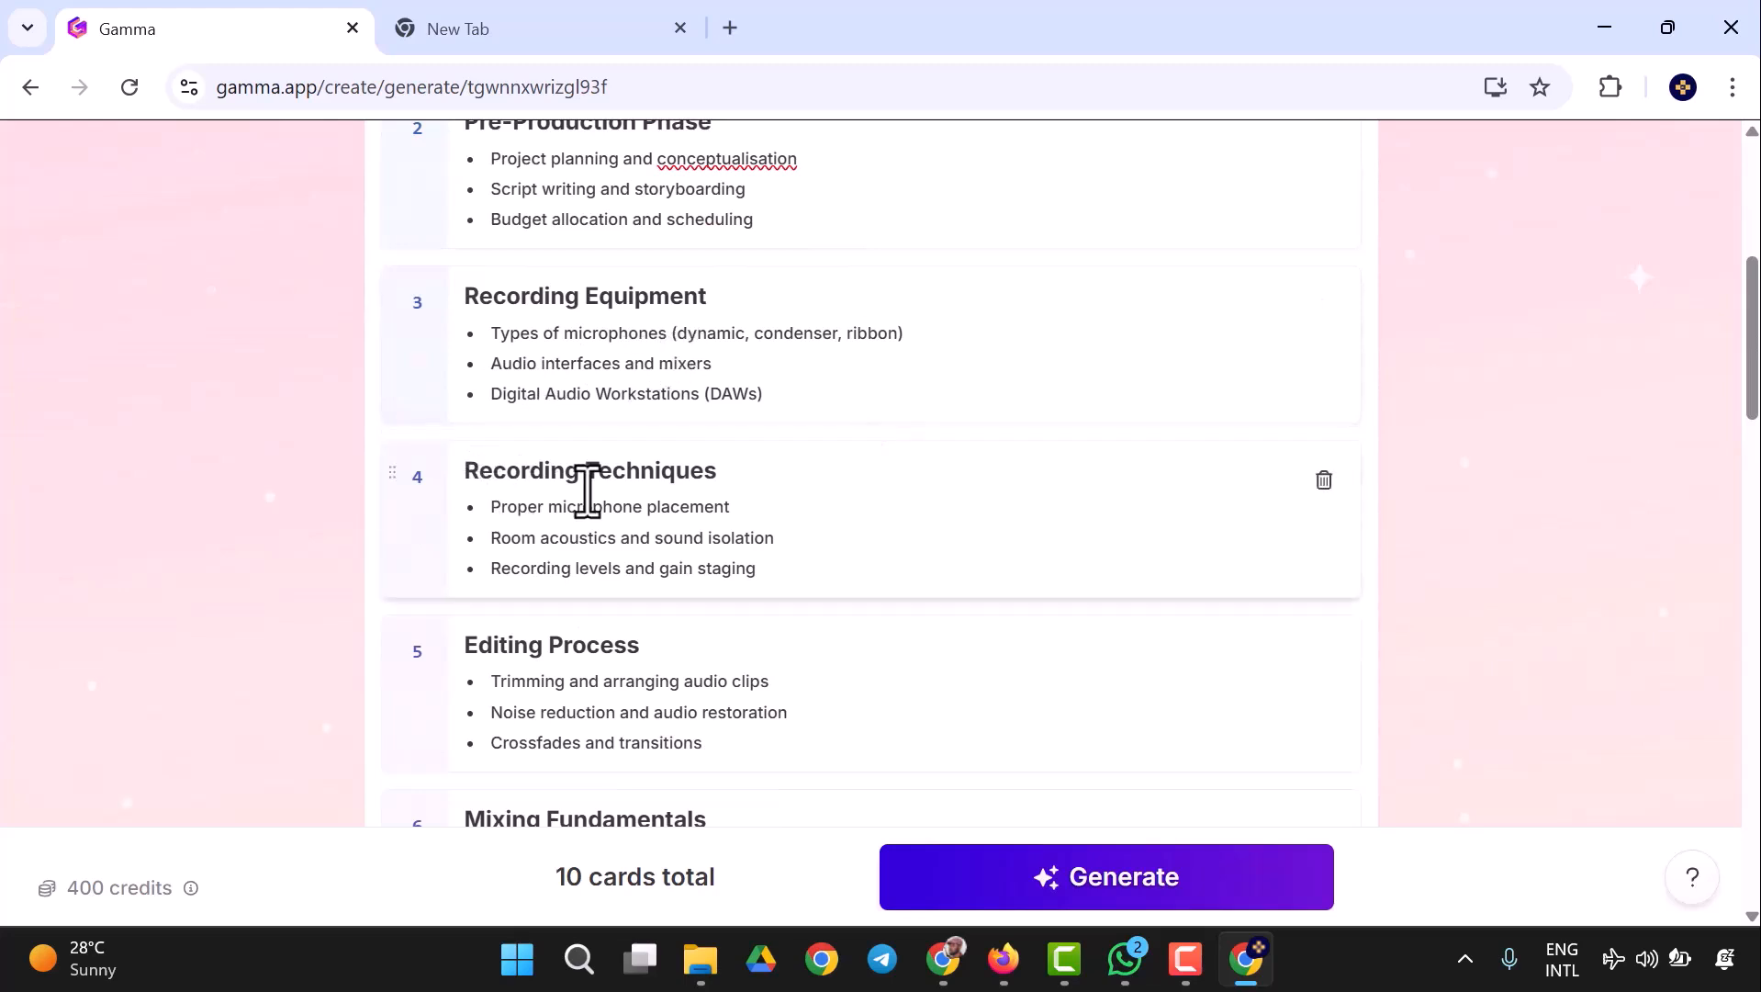
pyautogui.scroll(-3, 719, 504)
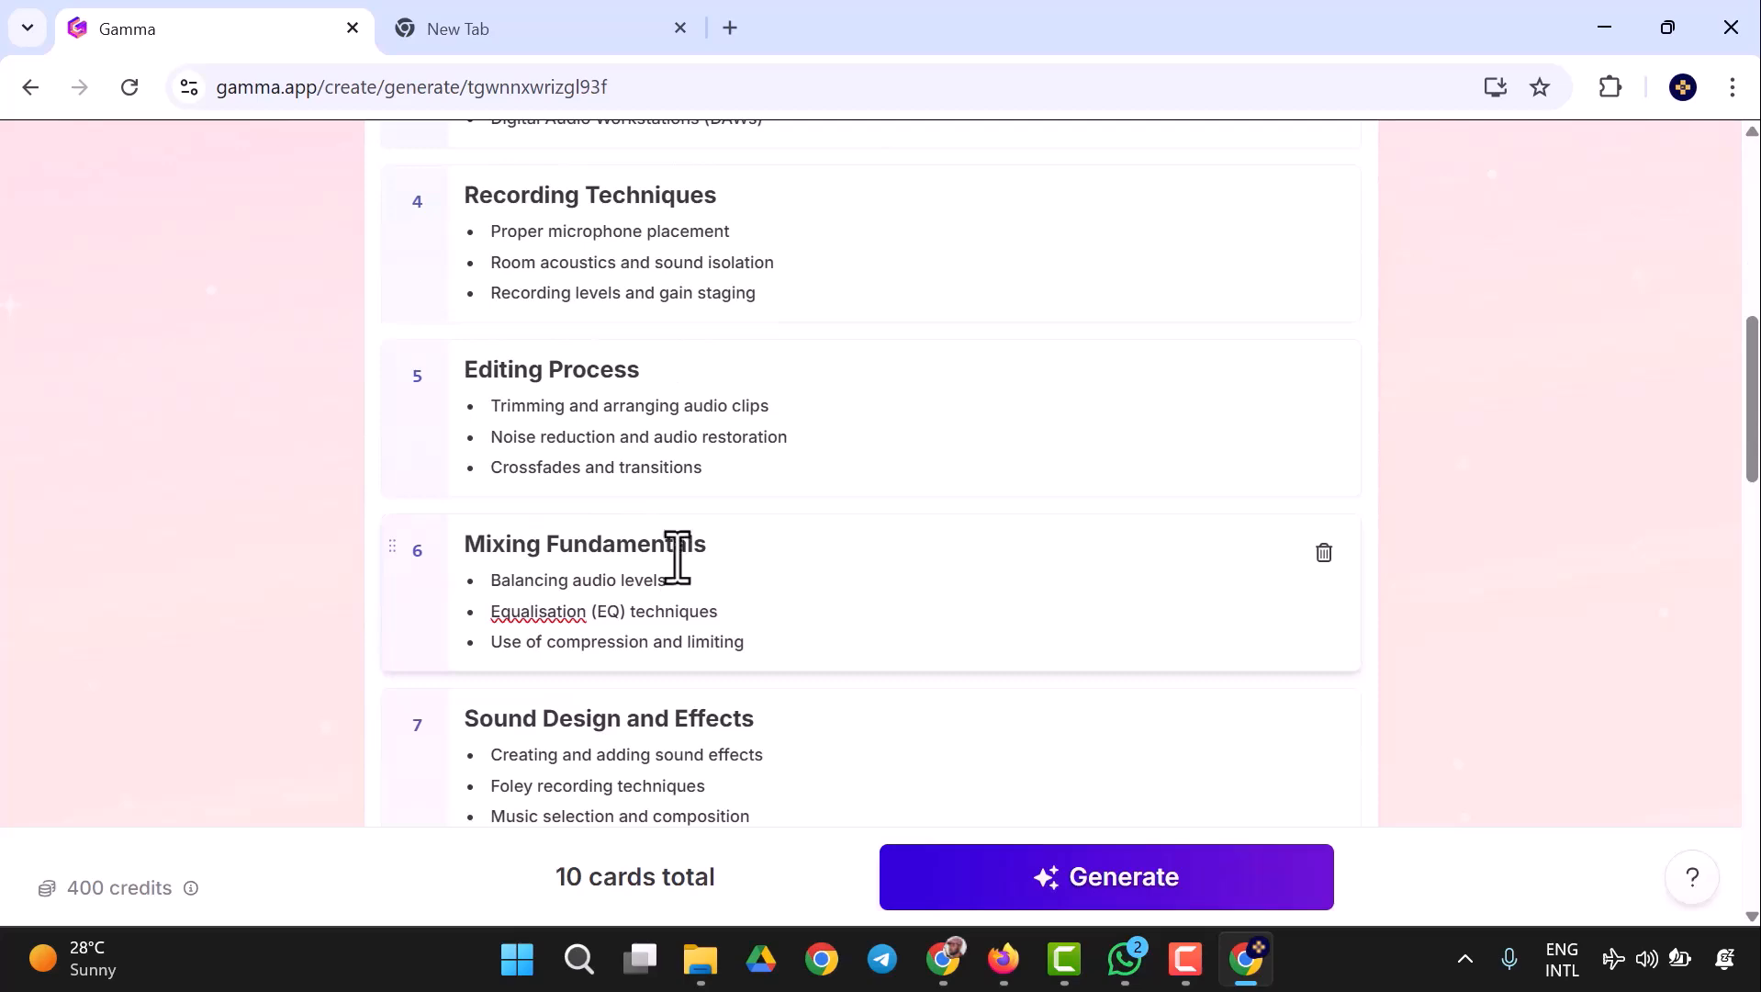
pyautogui.scroll(-2, 679, 542)
pyautogui.scroll(-3, 727, 599)
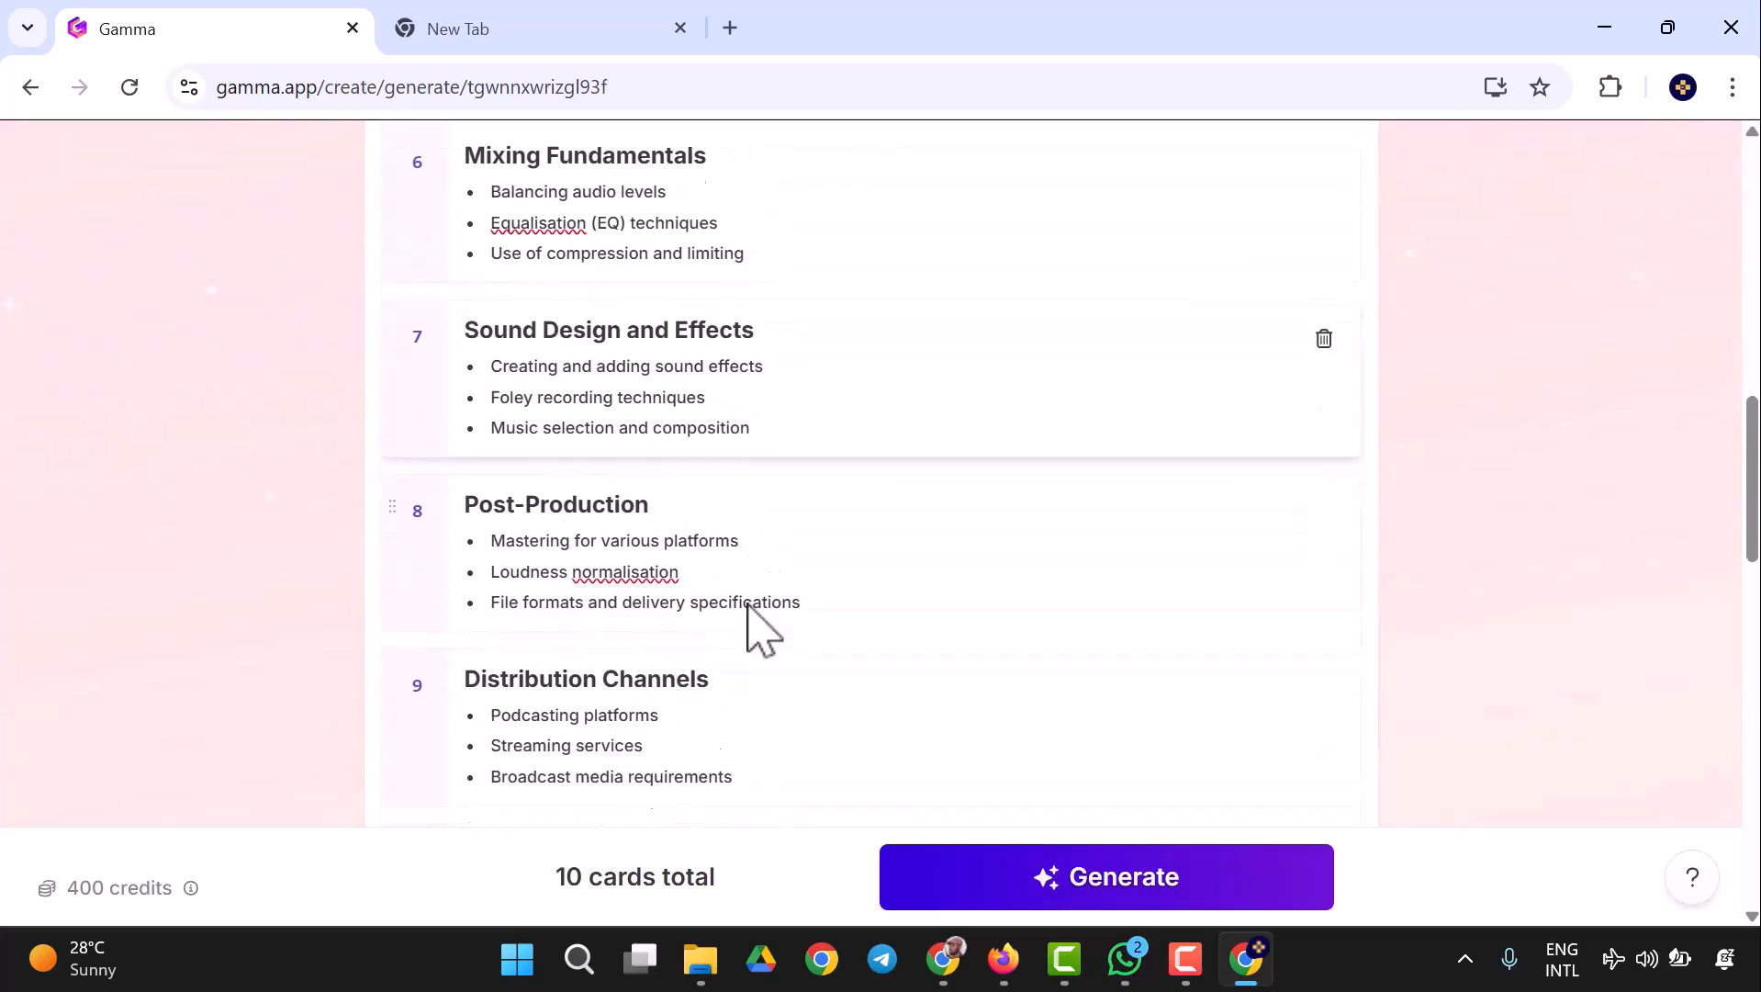
pyautogui.scroll(-2, 707, 633)
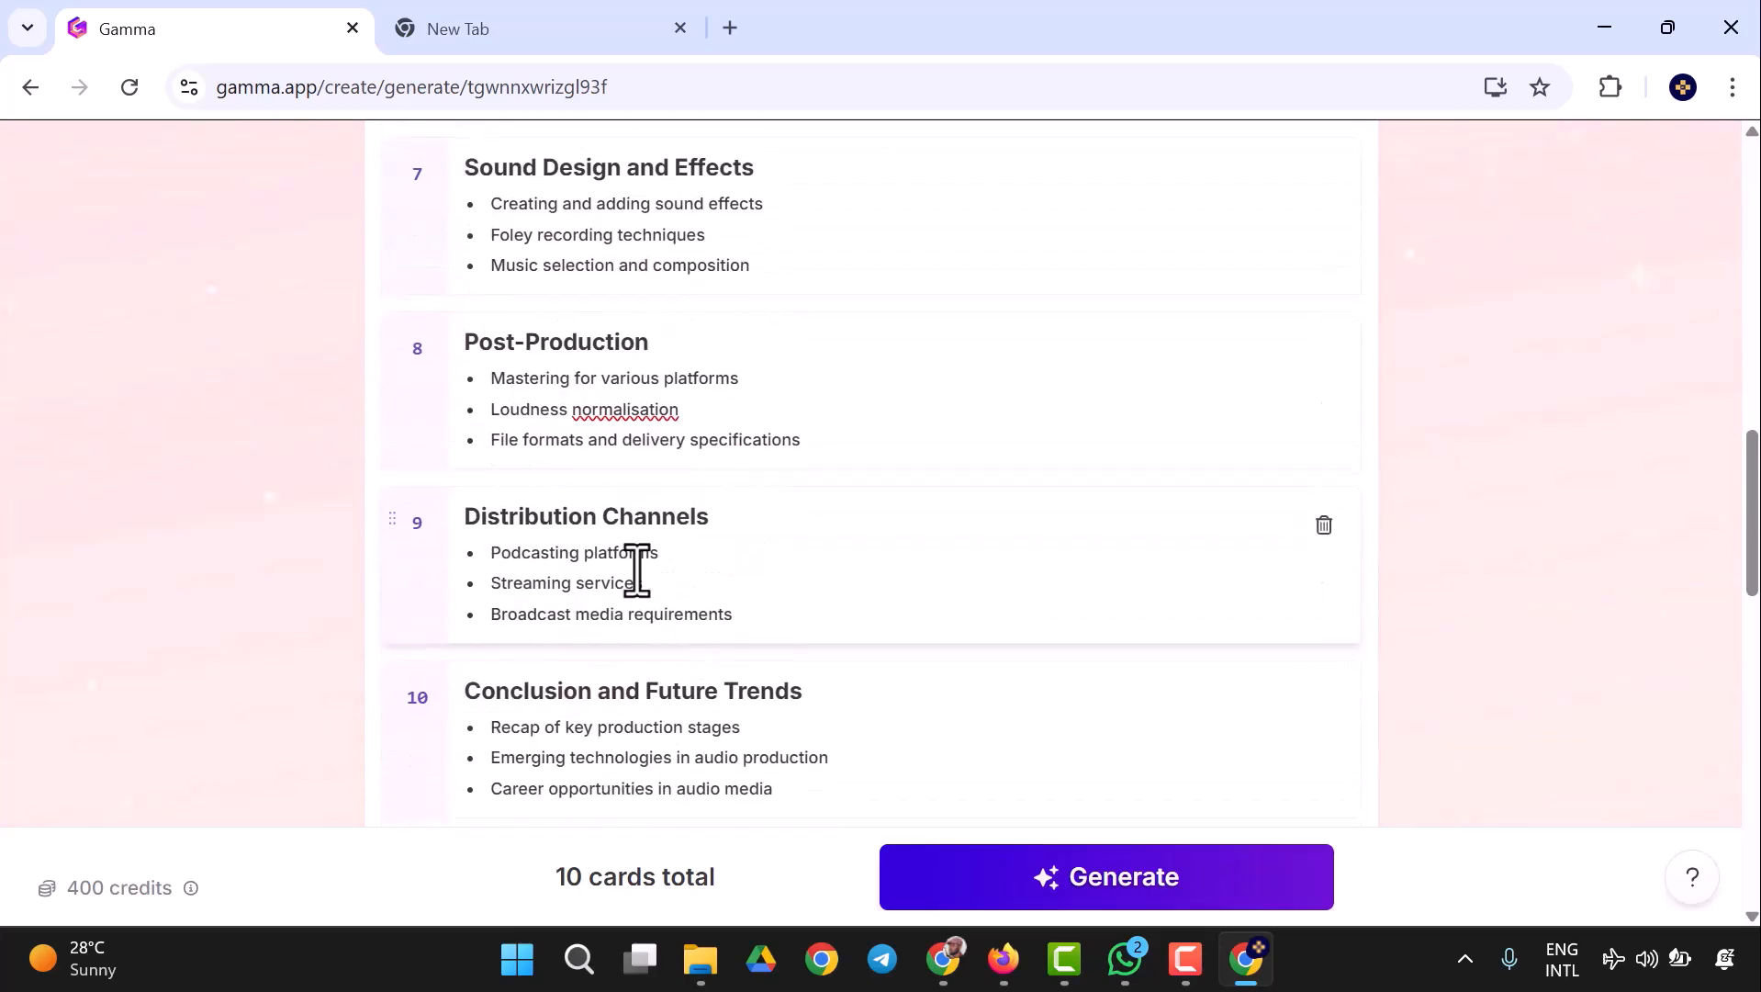
pyautogui.scroll(-3, 661, 650)
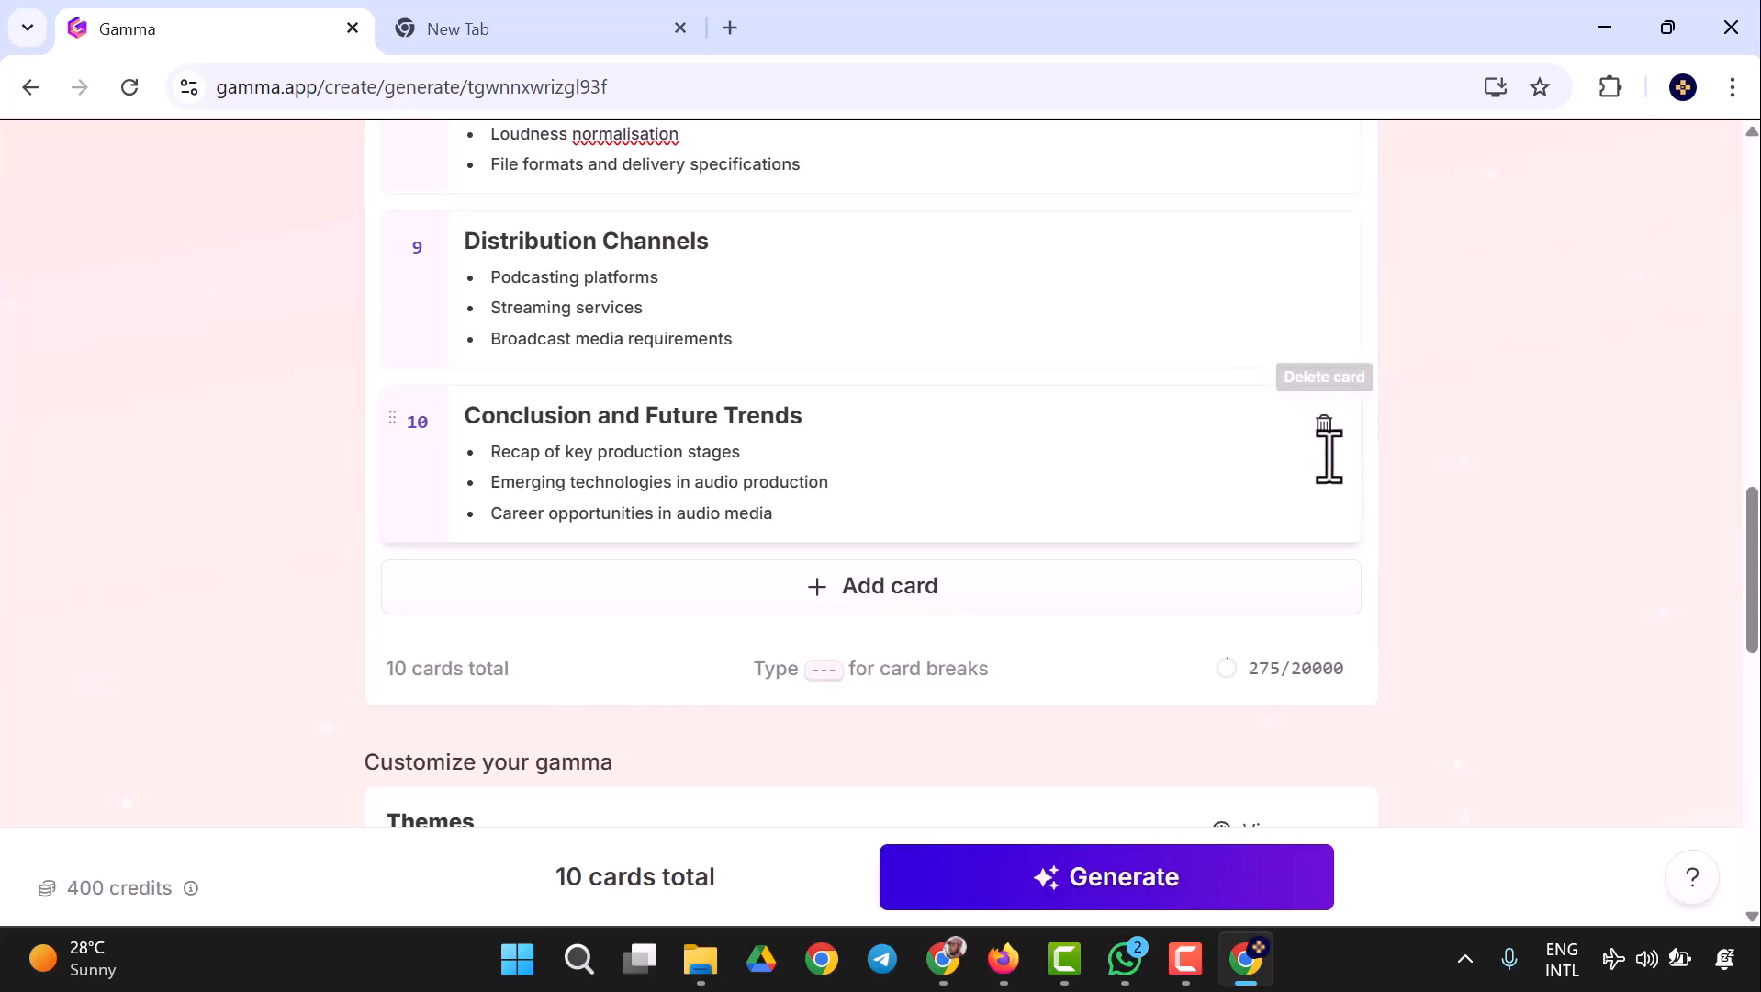
pyautogui.scroll(3, 1316, 459)
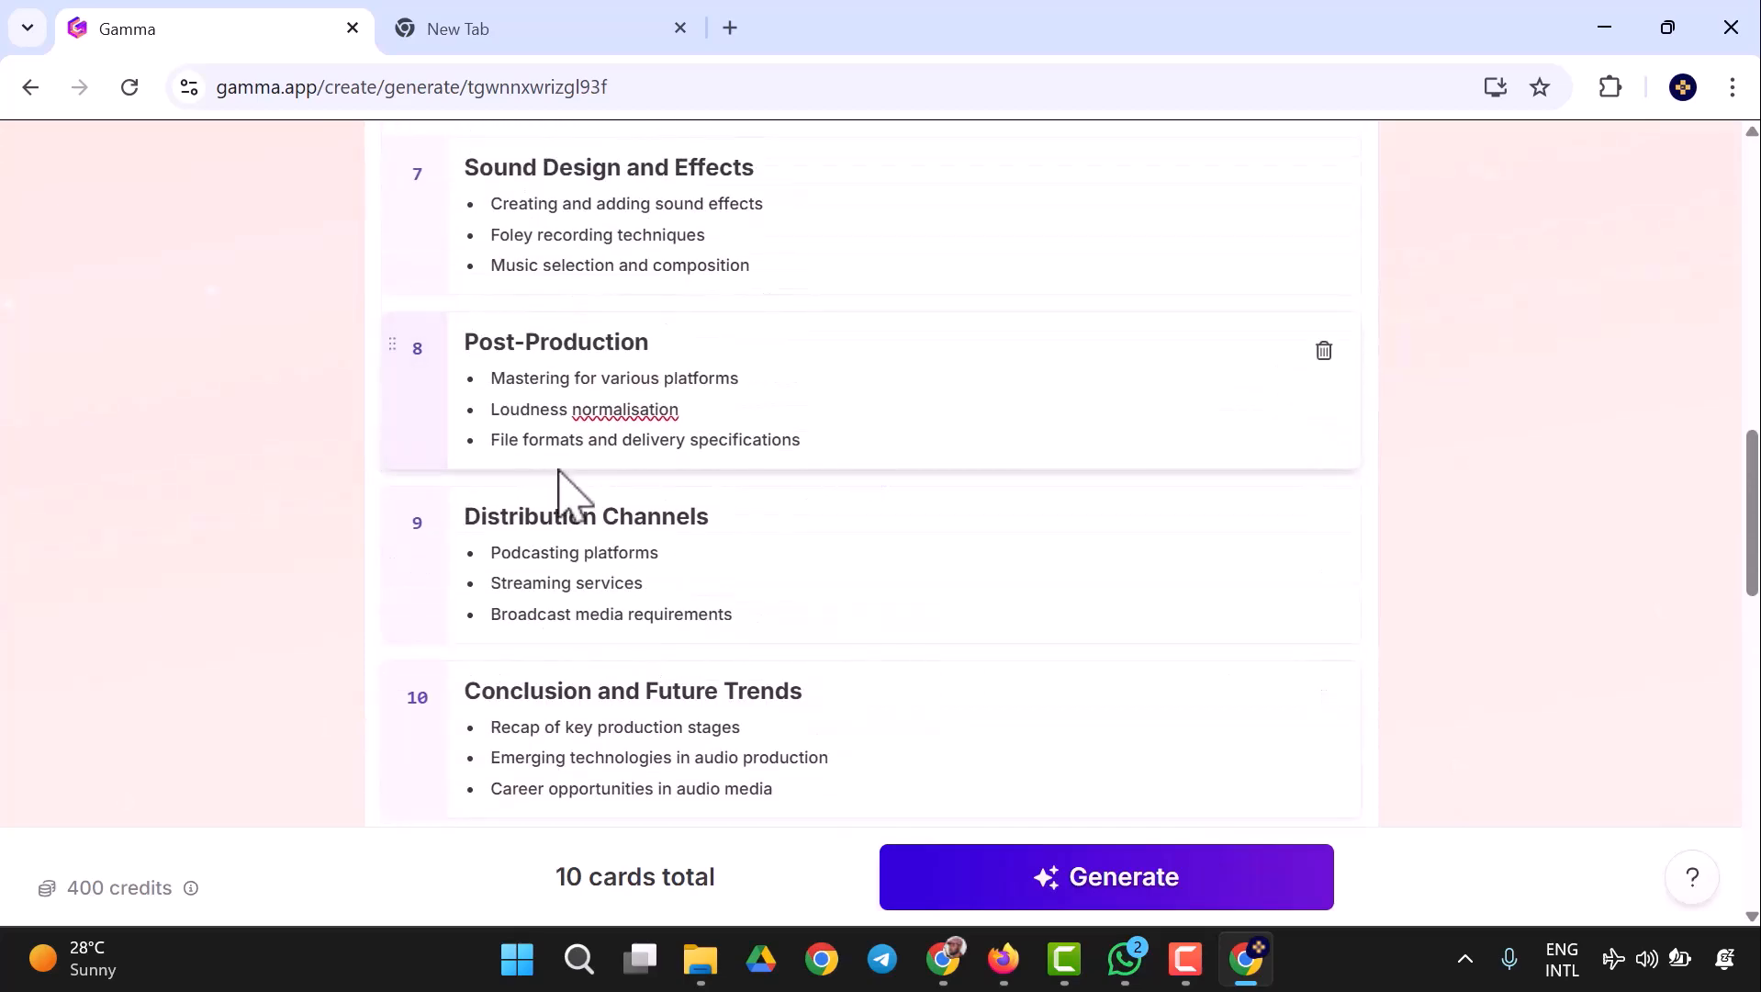
# - Choose the Indigo theme for the presentation
pyautogui.scroll(-6, 657, 495)
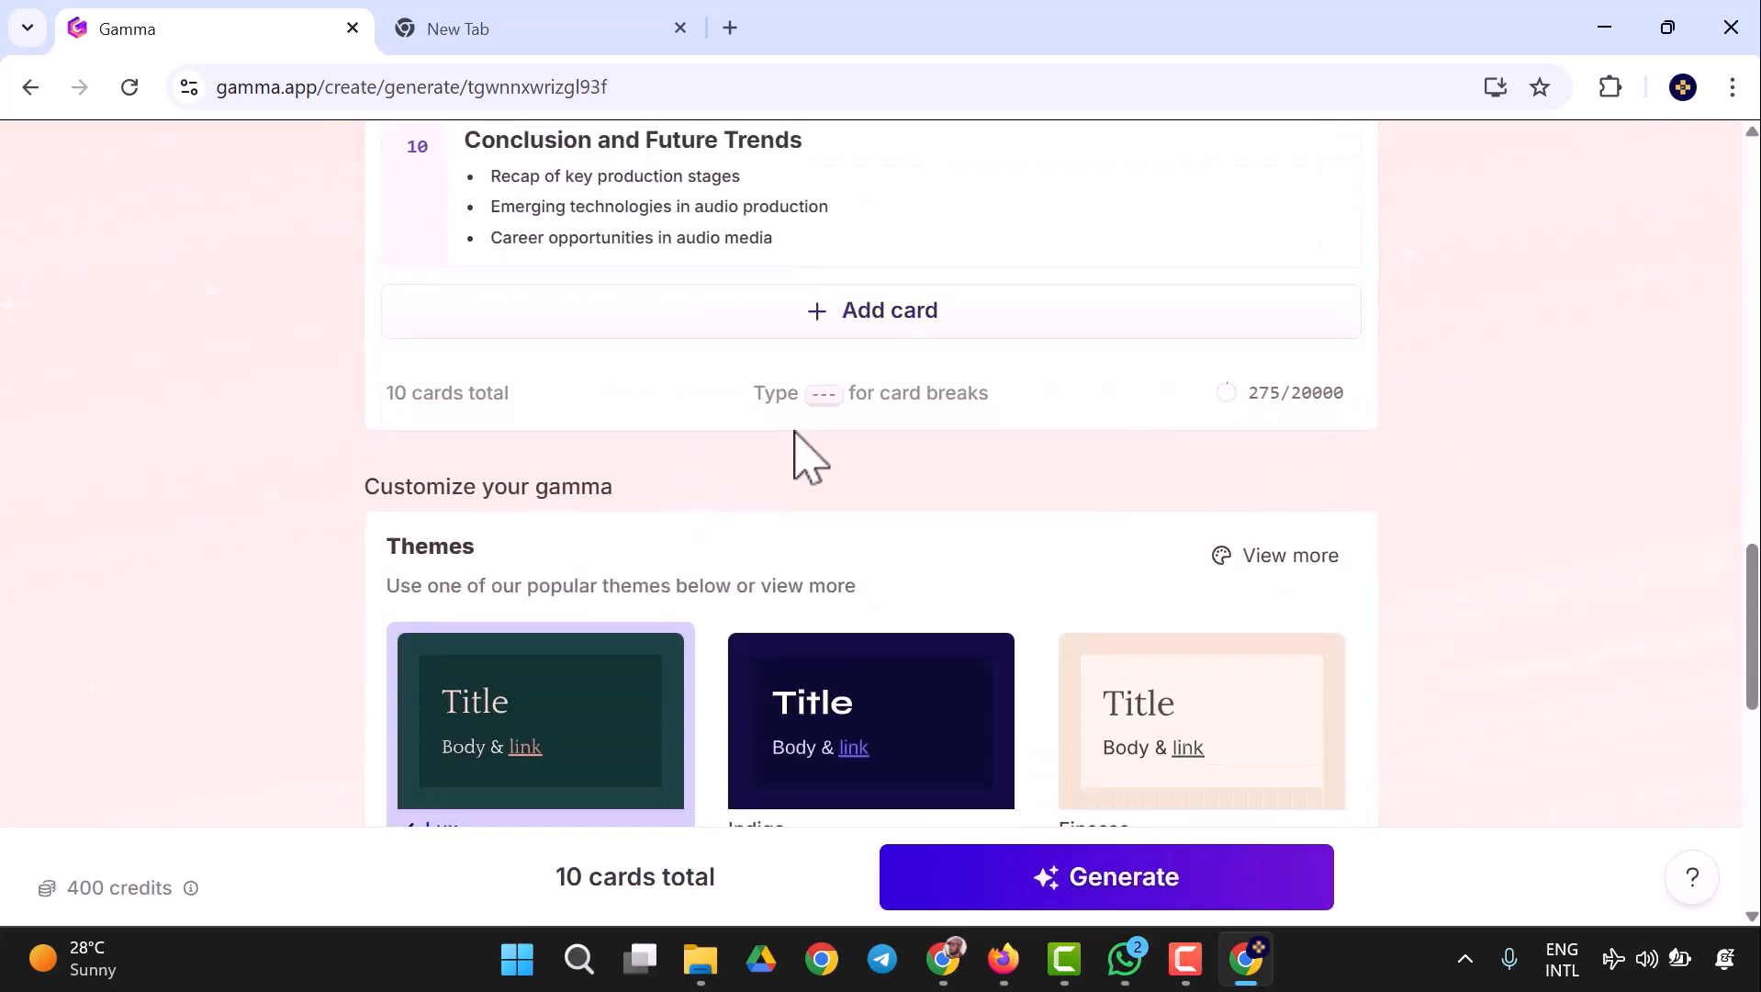
pyautogui.scroll(-3, 477, 503)
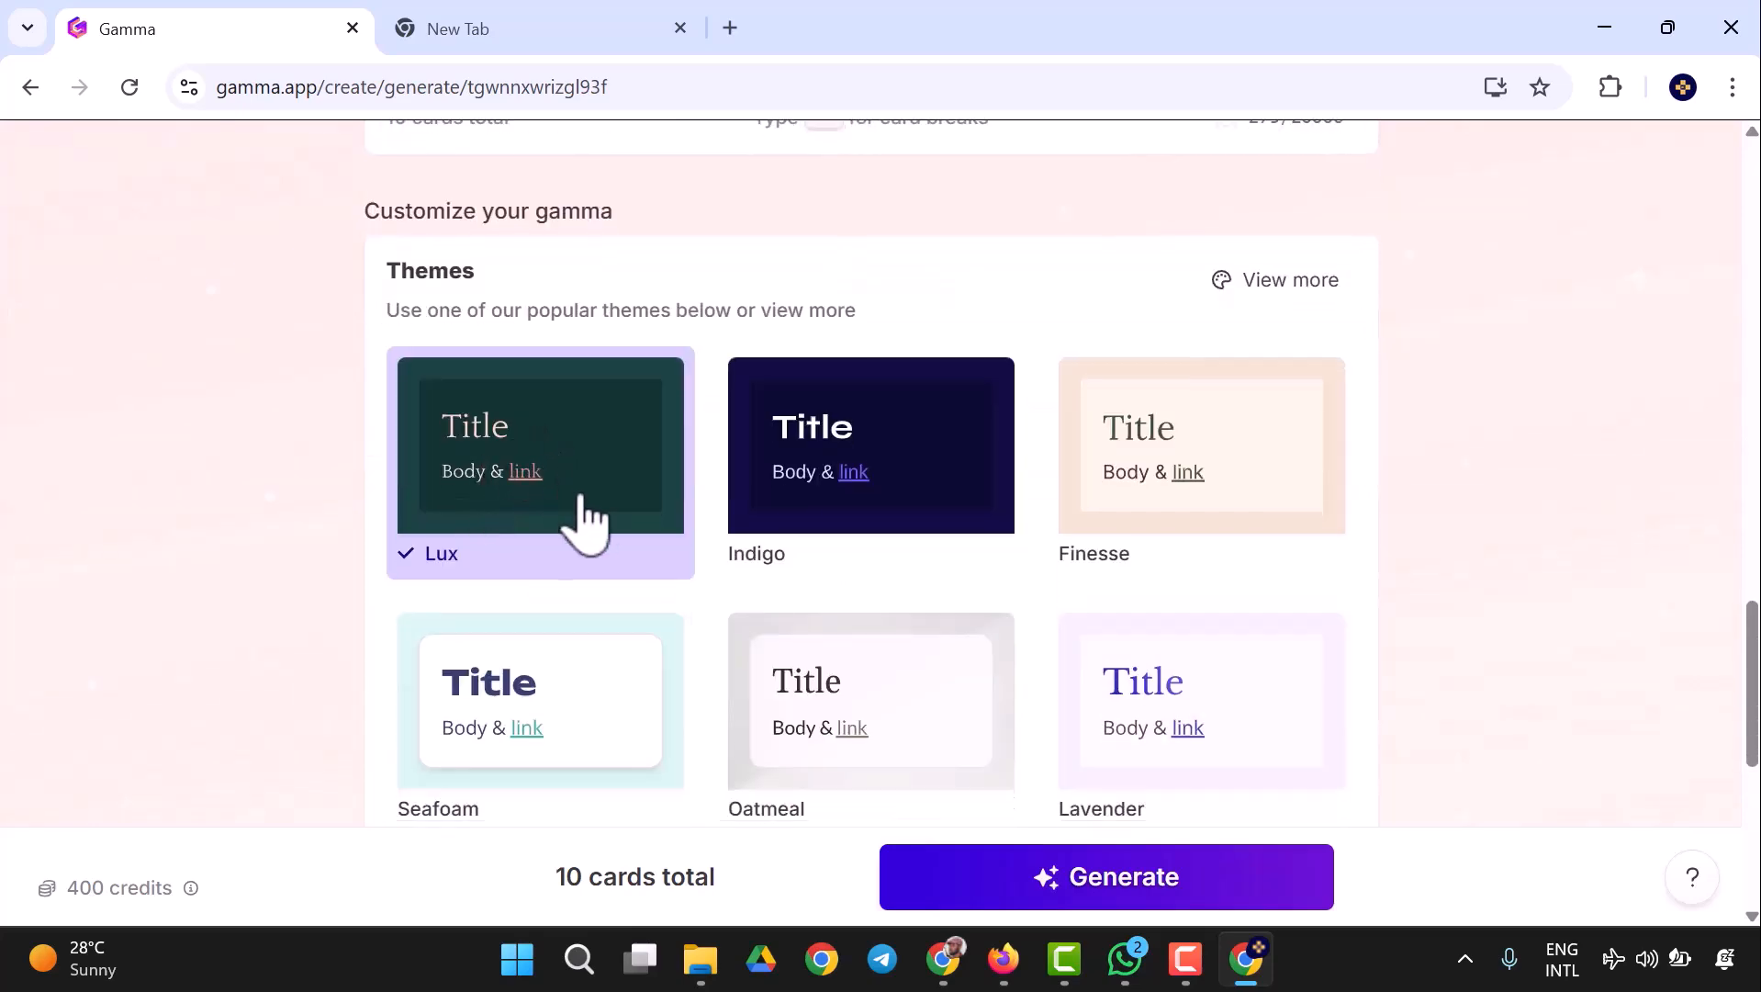
pyautogui.scroll(-6, 872, 556)
pyautogui.scroll(6, 900, 597)
pyautogui.click(867, 500)
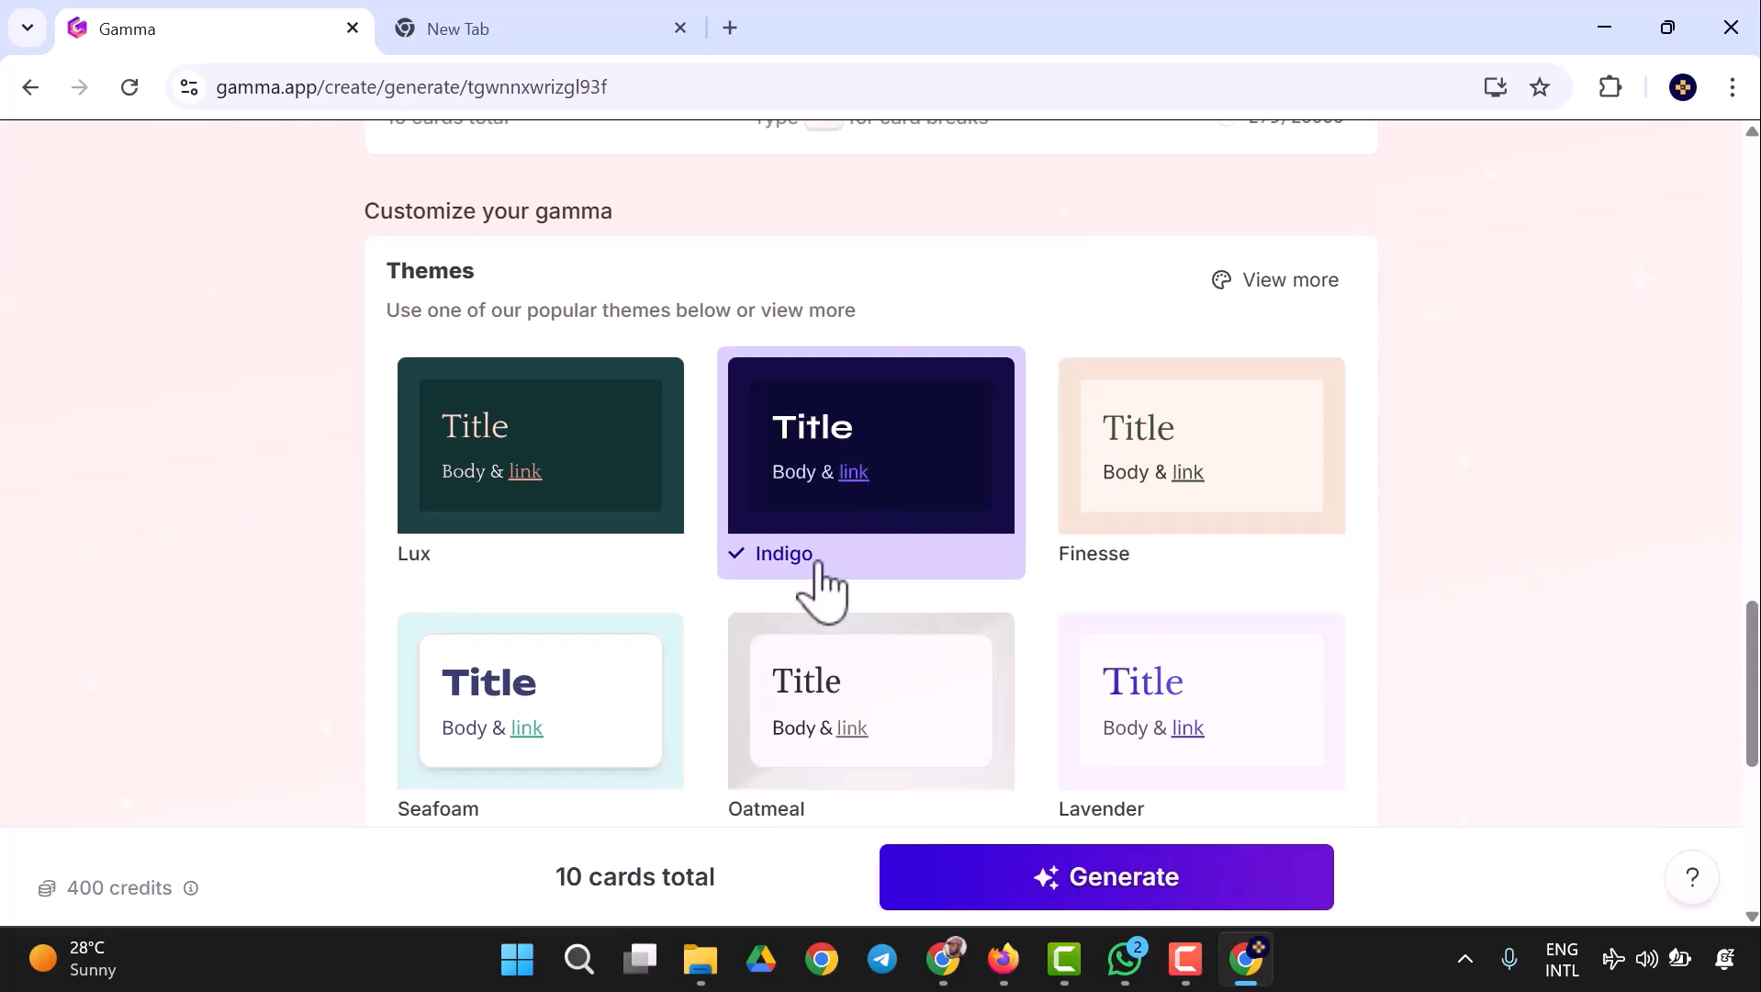
# - Set the amount of text per card to Detailed and keep AI images as the image source
pyautogui.scroll(-3, 926, 533)
pyautogui.scroll(3, 927, 533)
pyautogui.scroll(-3, 1277, 248)
pyautogui.scroll(-3, 707, 696)
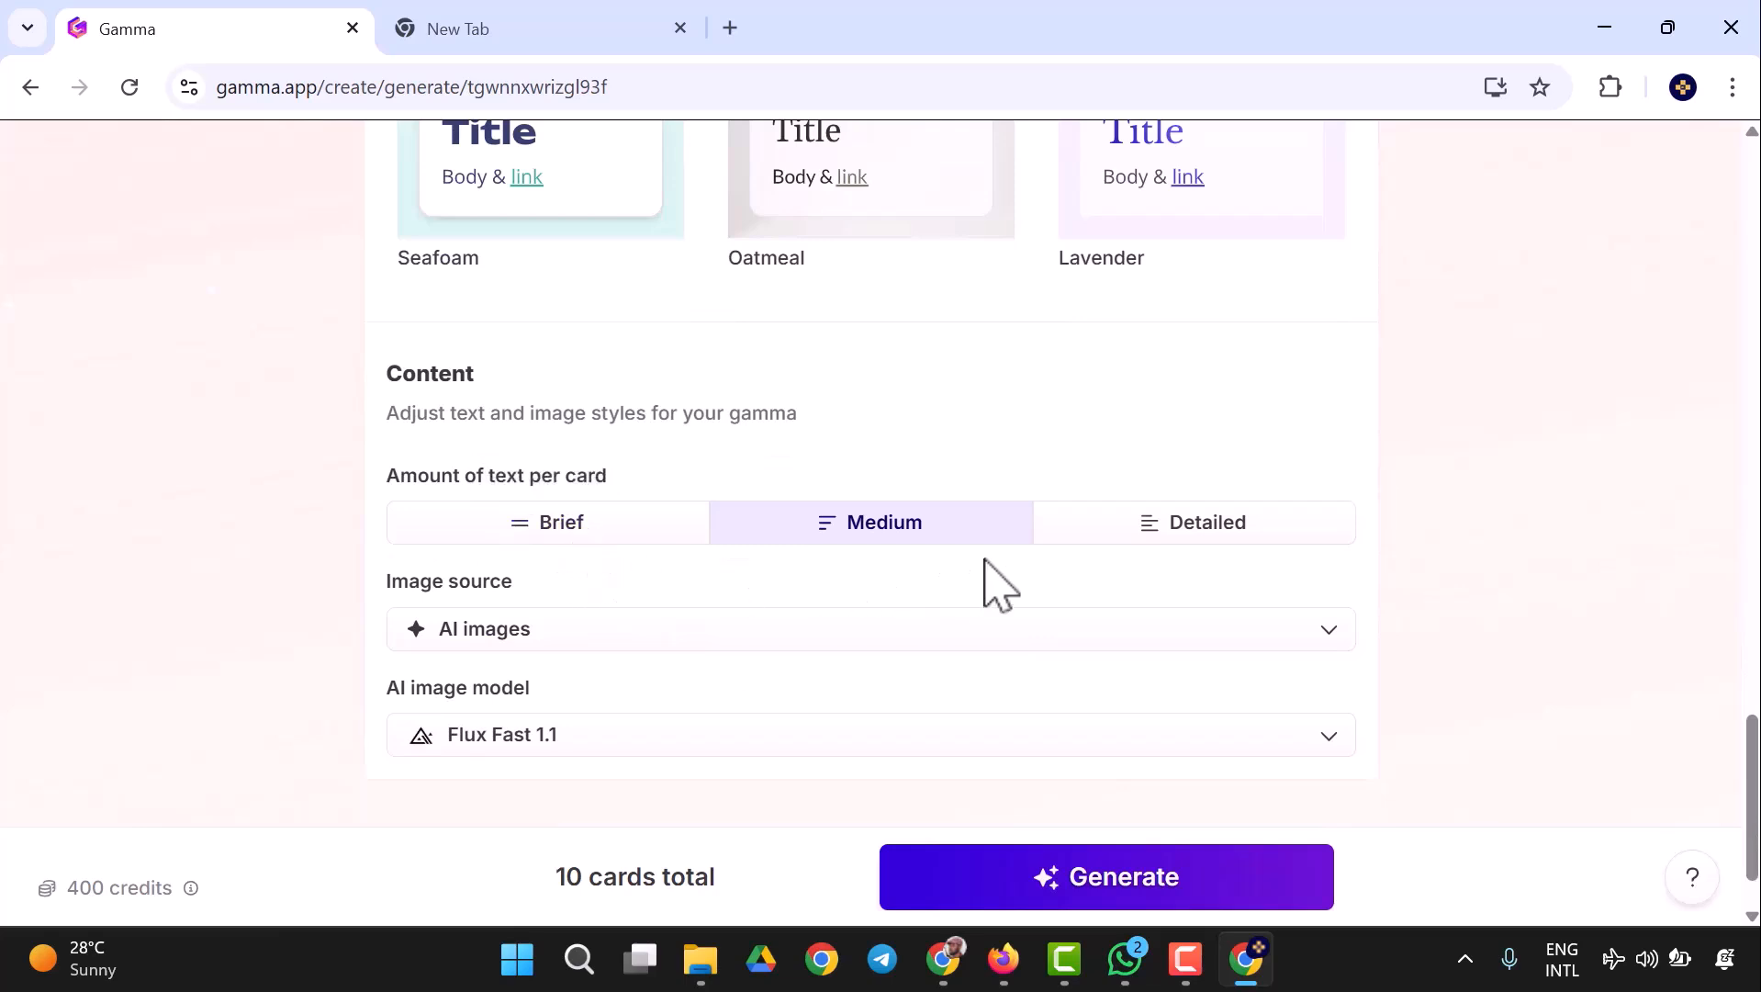
pyautogui.click(1210, 551)
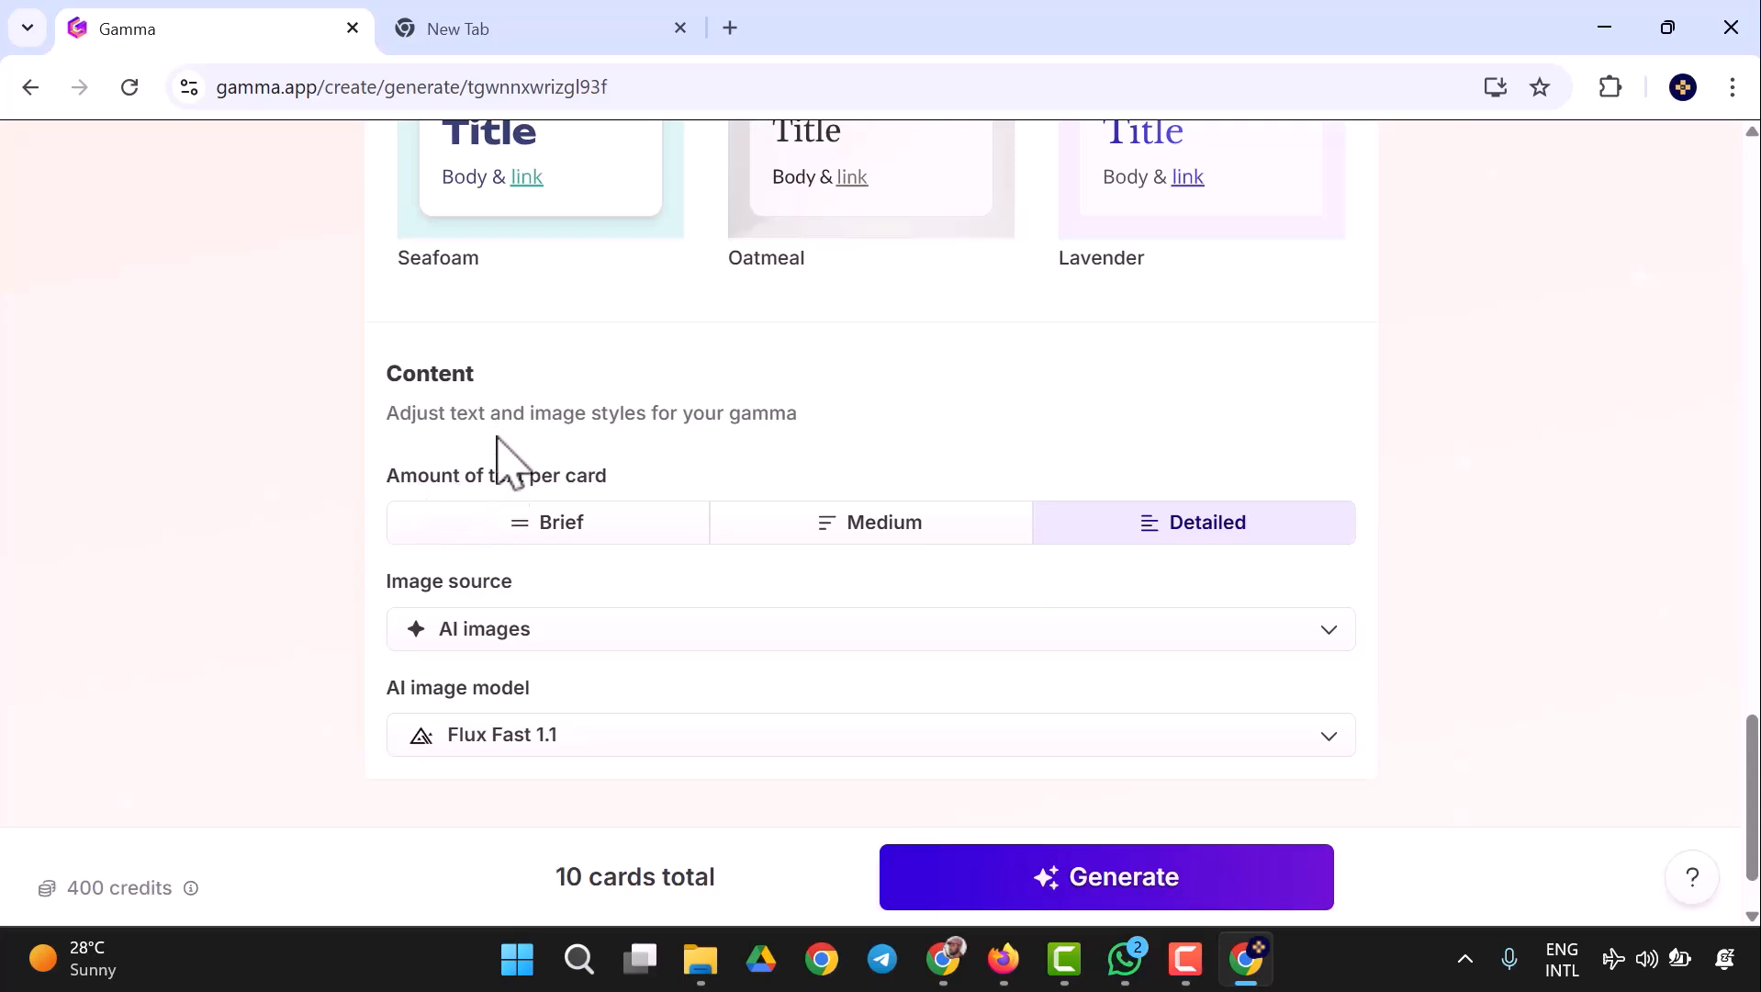
pyautogui.click(698, 631)
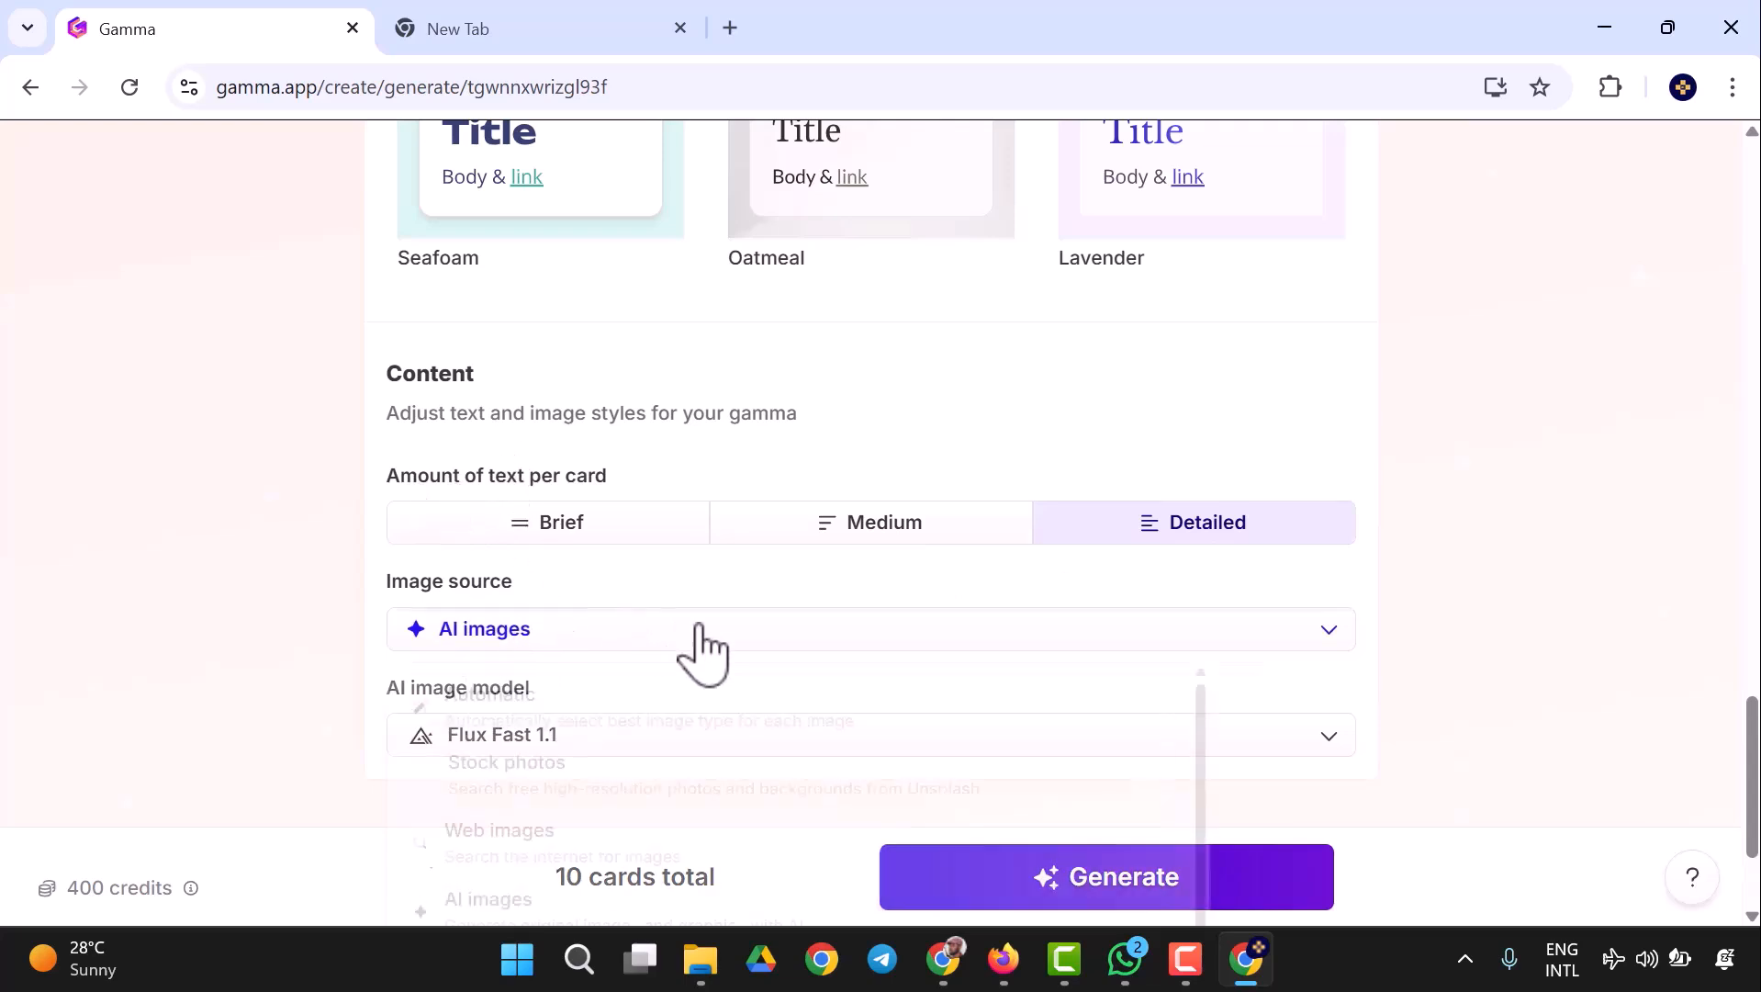
pyautogui.click(700, 632)
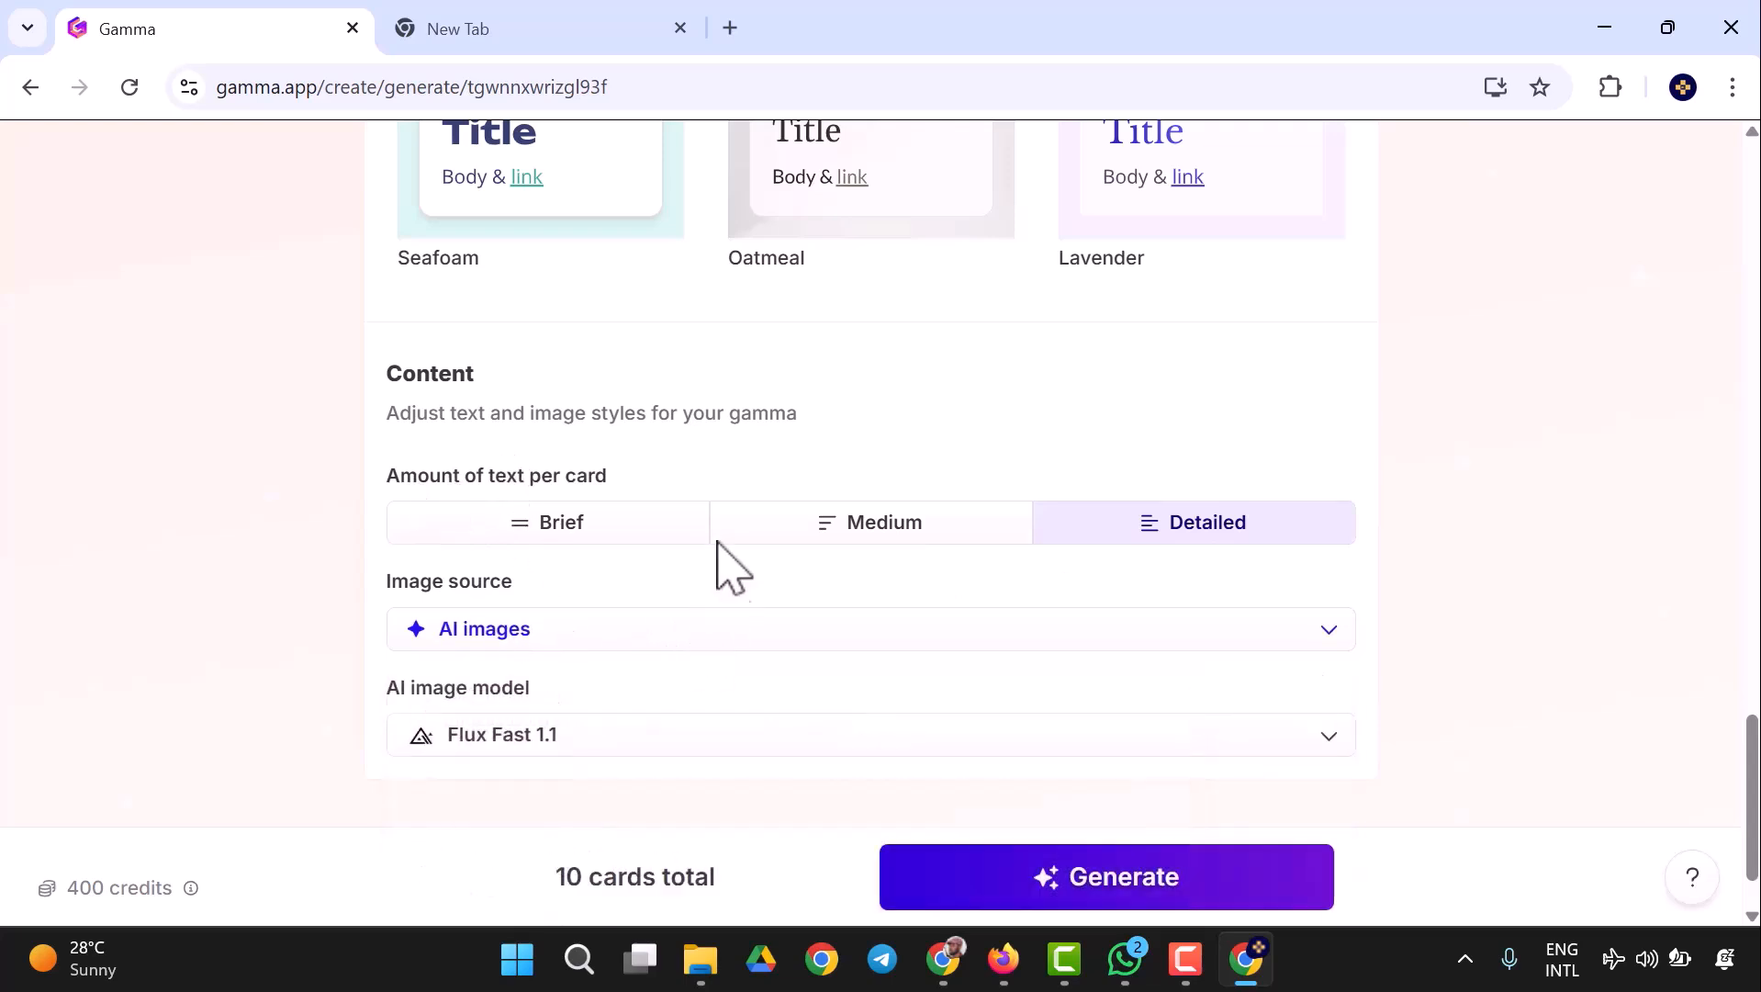
# - Check the available AI image models, keep Flux Fast 1.1, and generate the 10-card presentation
pyautogui.scroll(-1, 718, 565)
pyautogui.click(710, 643)
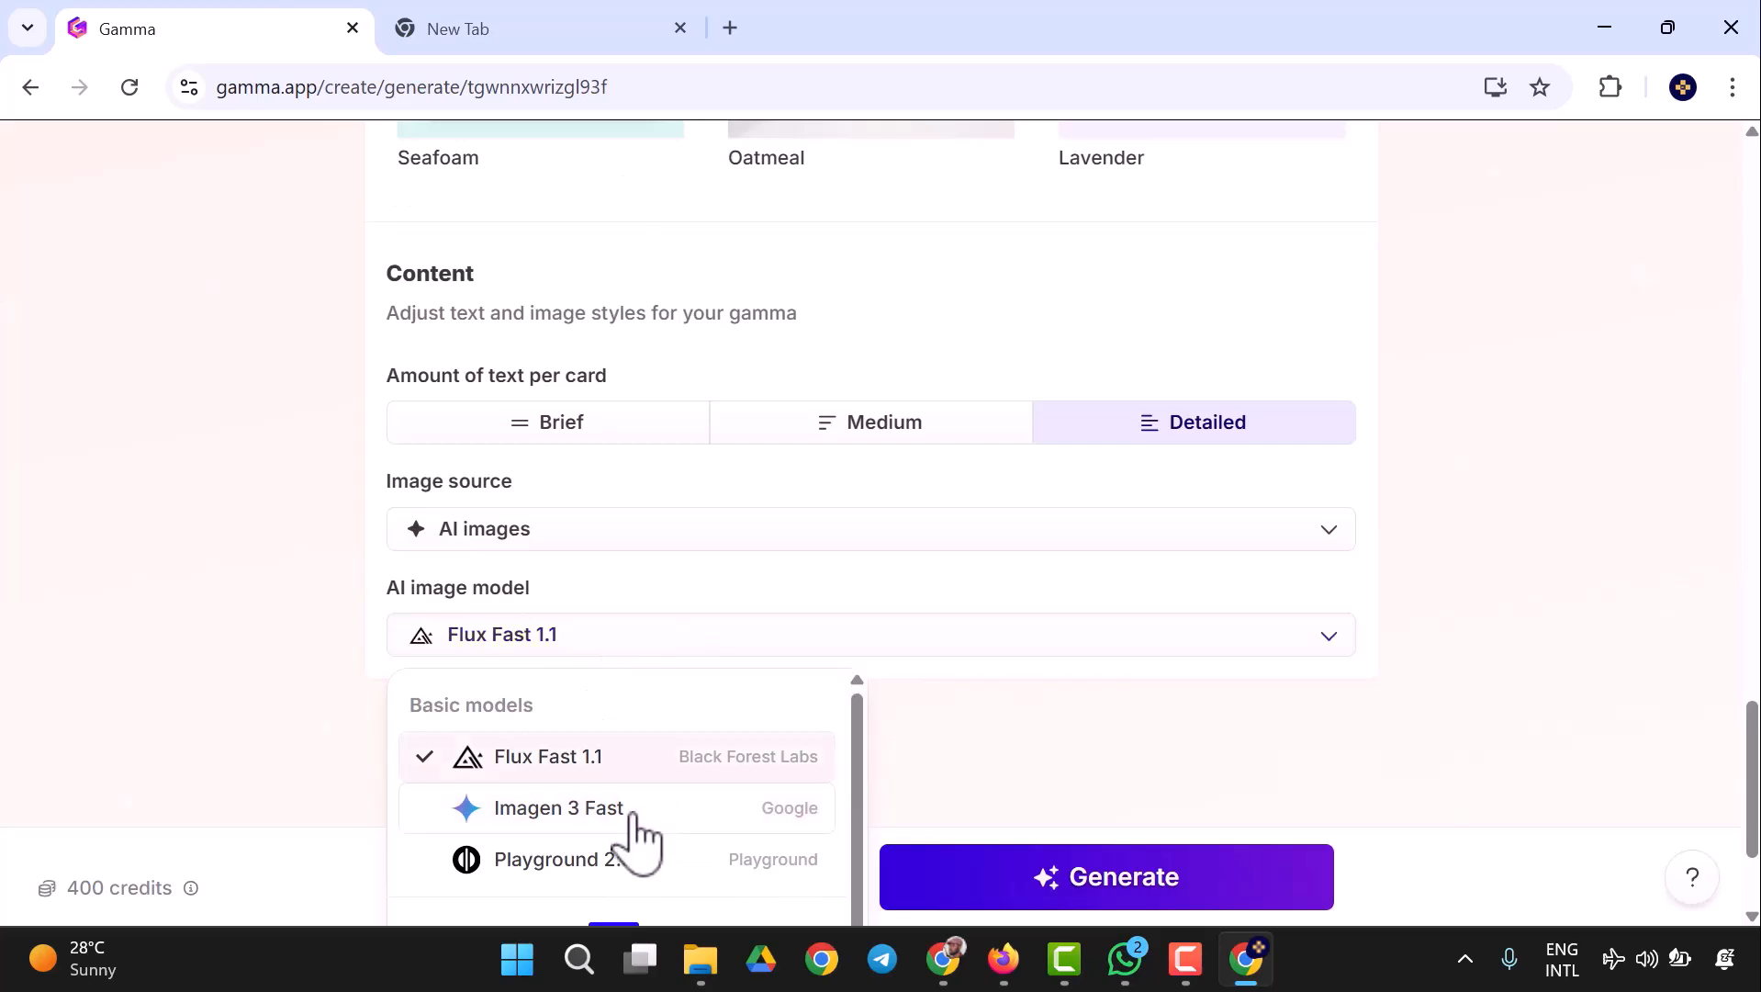
pyautogui.moveTo(622, 820)
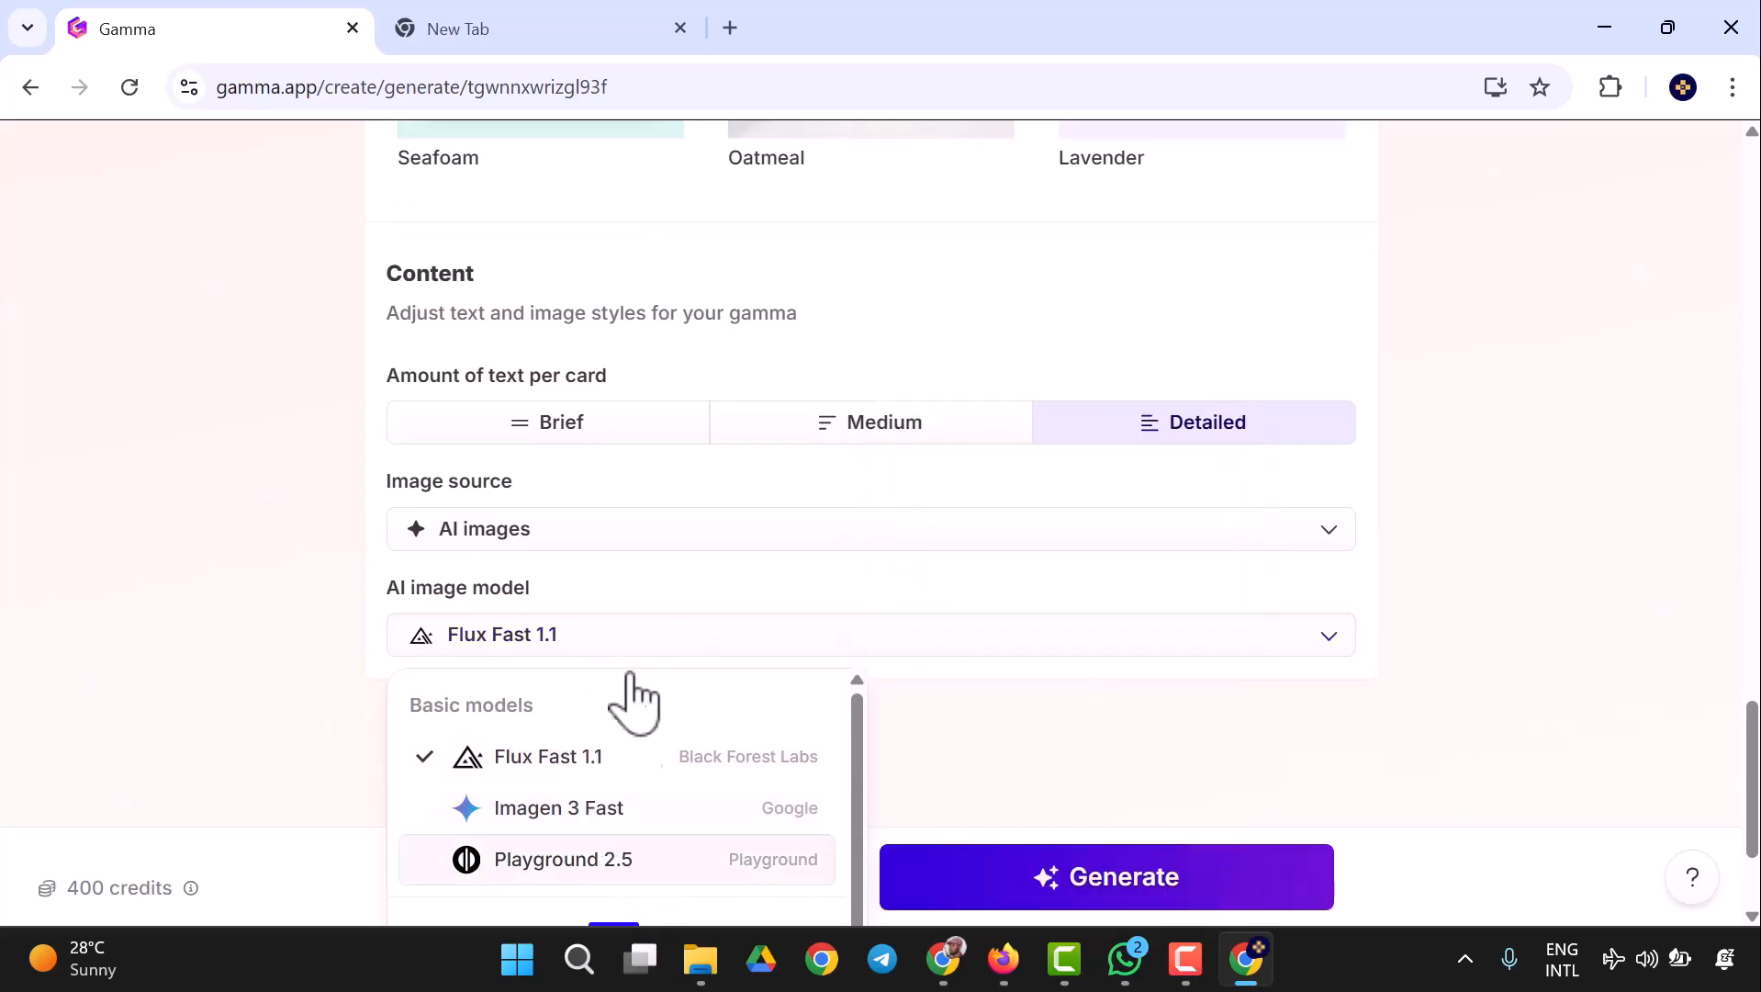
pyautogui.scroll(-2, 643, 675)
pyautogui.scroll(-2, 640, 654)
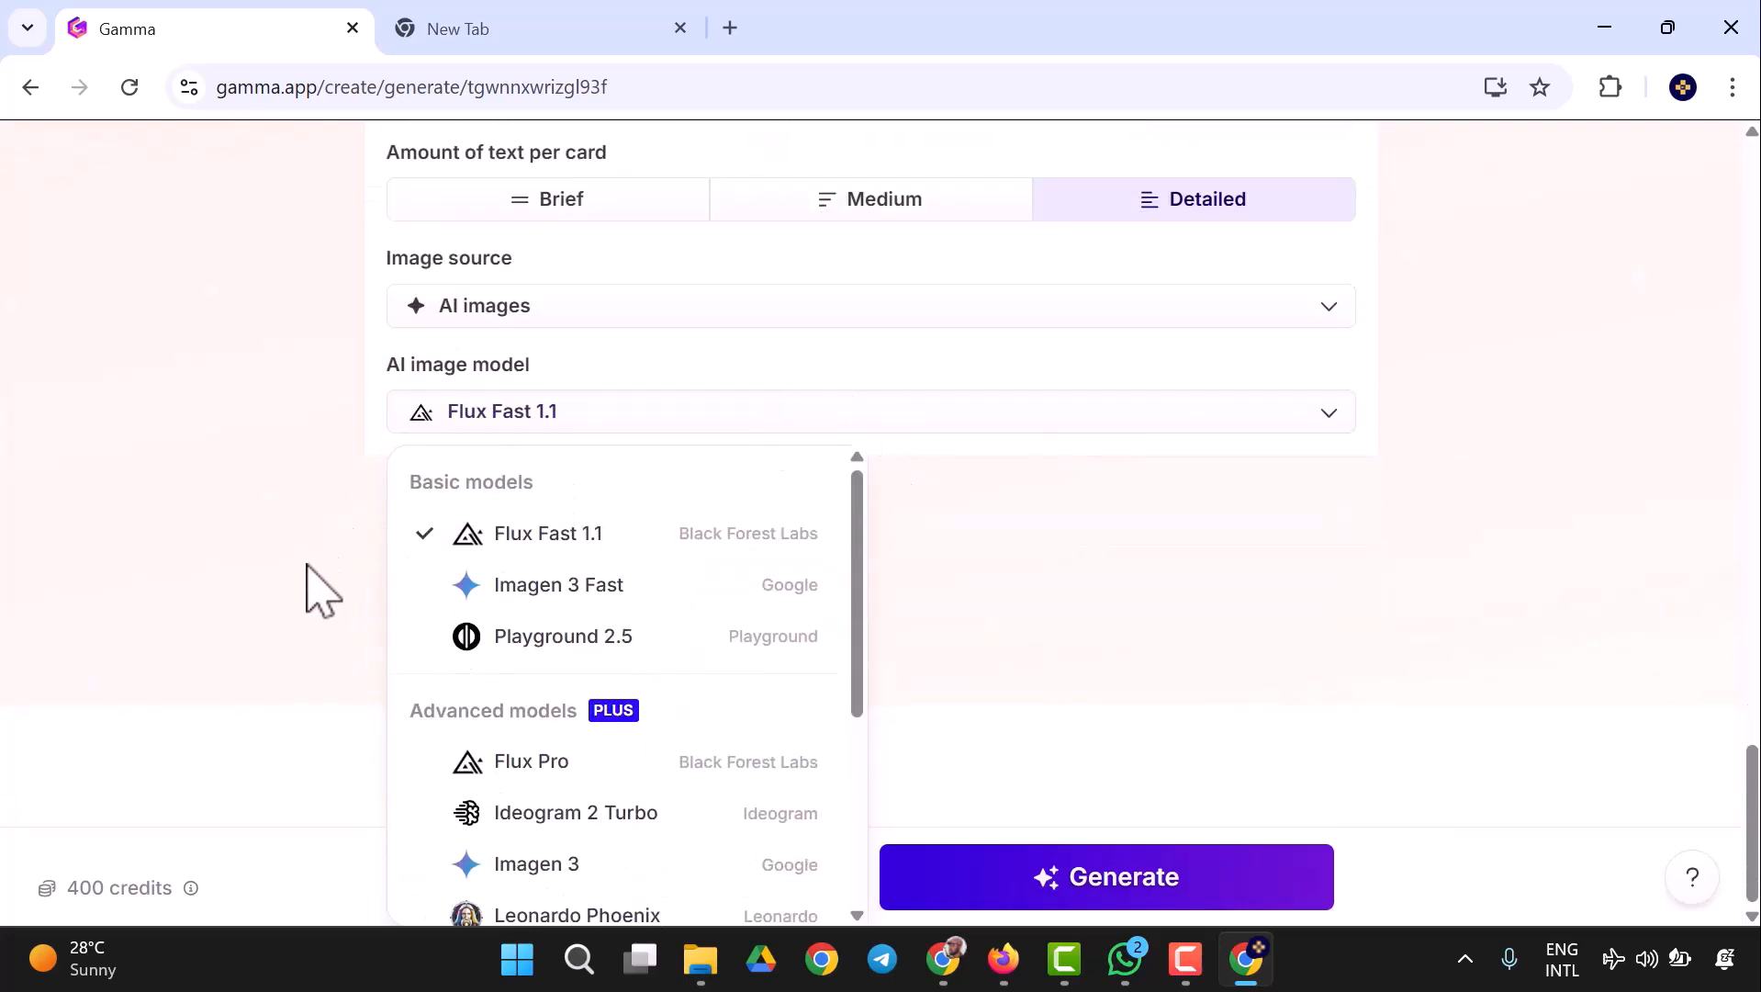
pyautogui.click(1294, 621)
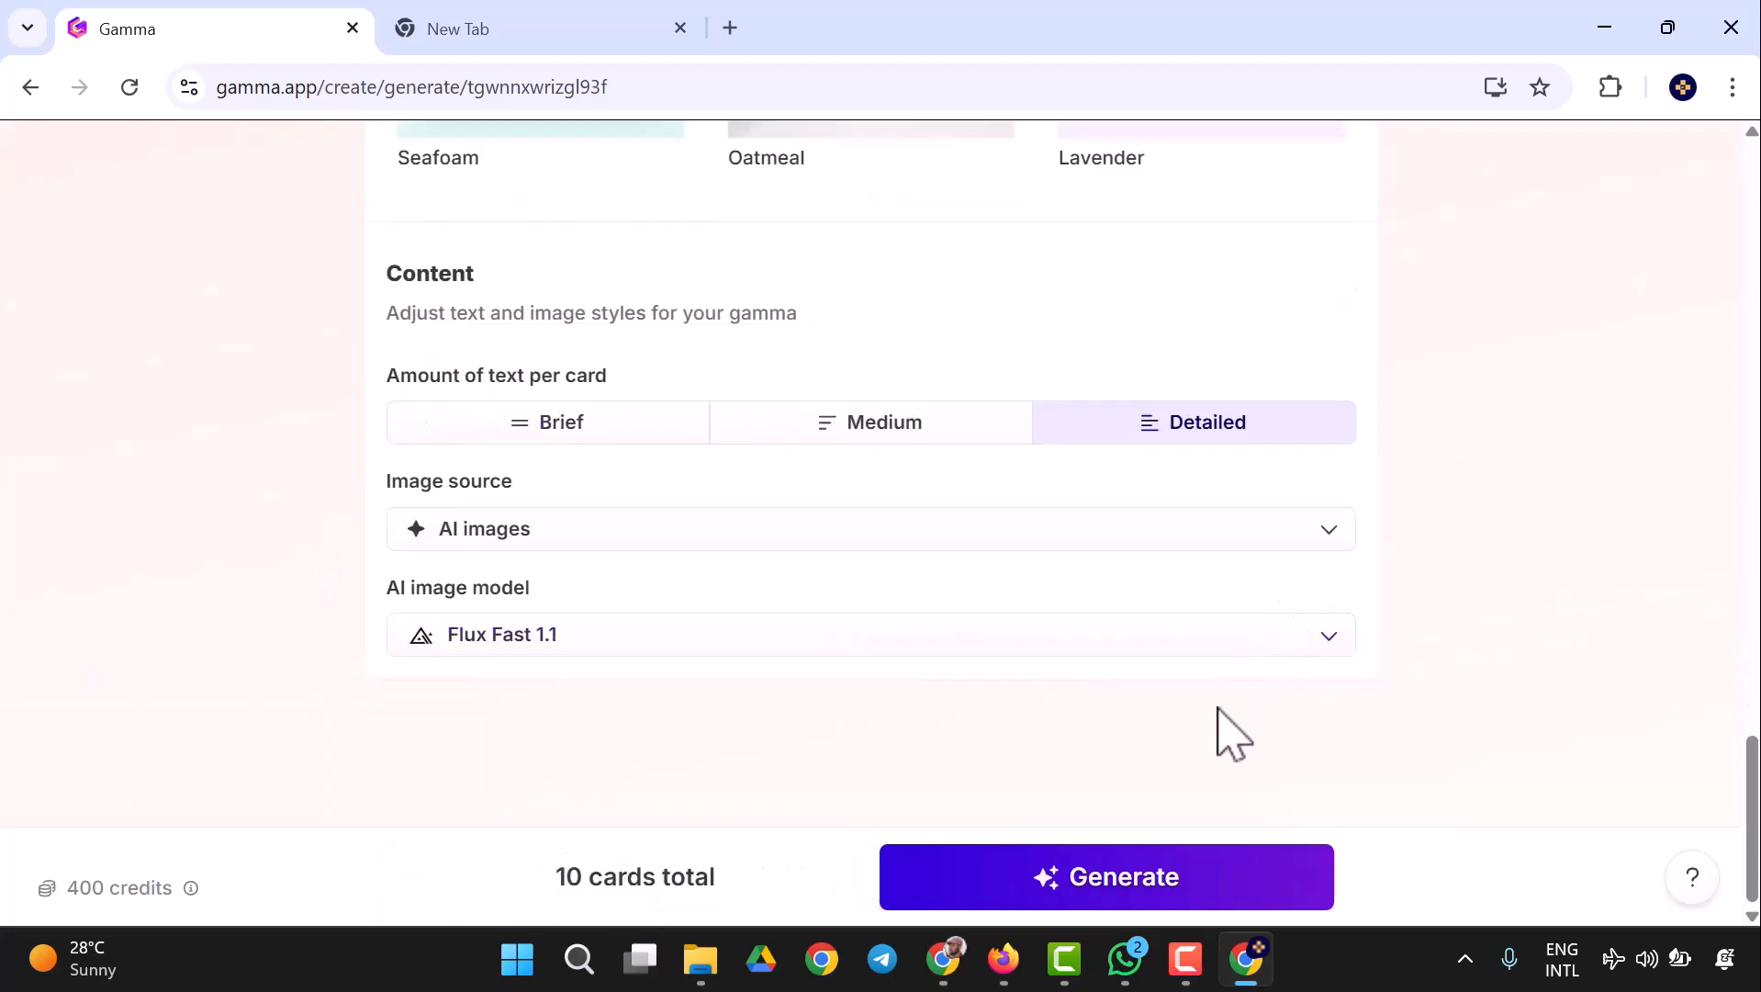
pyautogui.click(1161, 880)
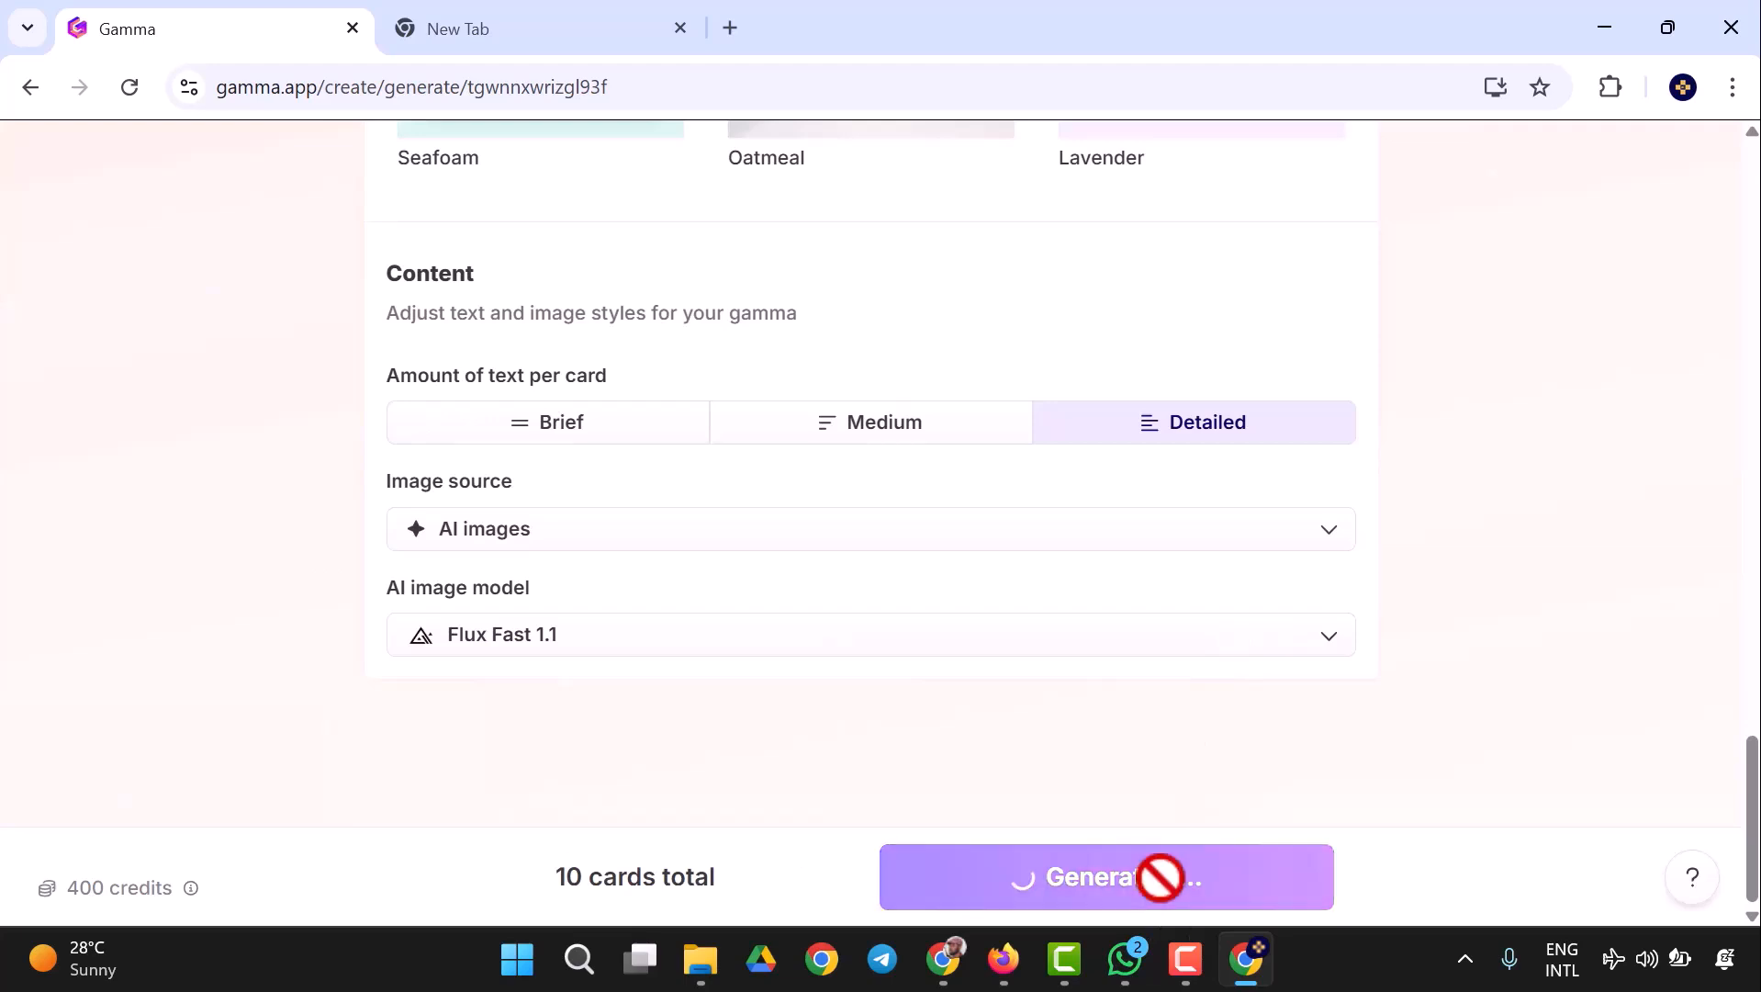
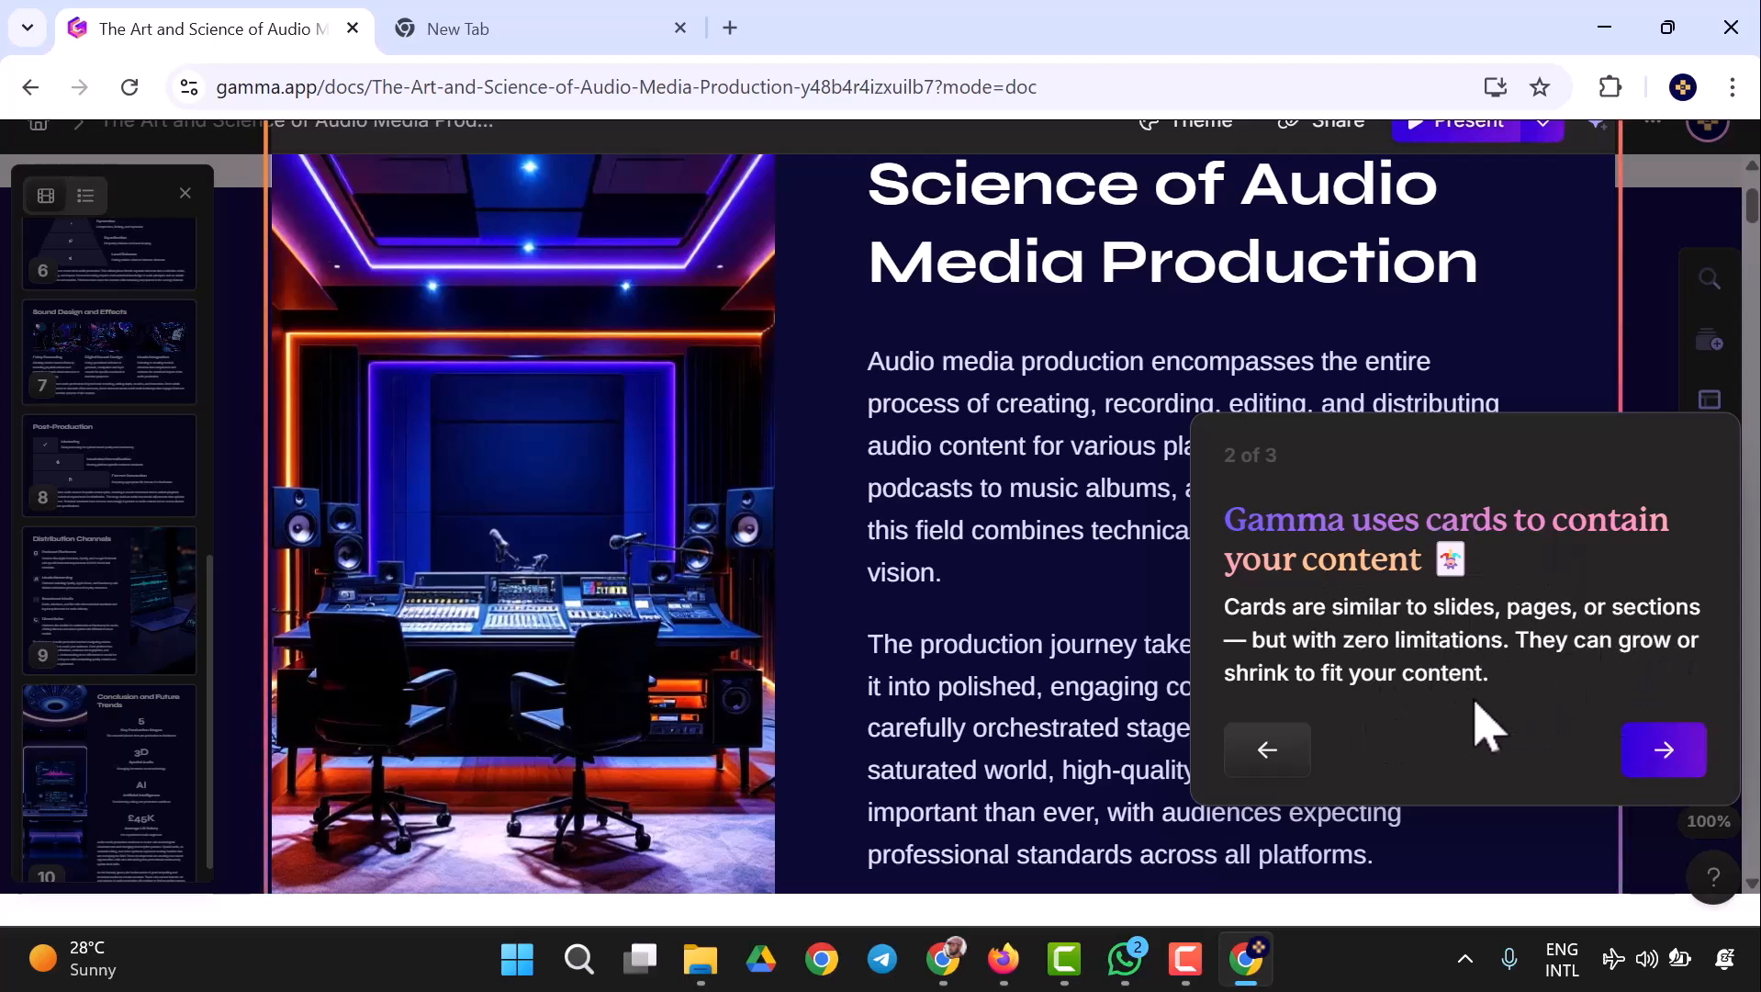
# - Finish the introductory tour of cards and editable blocks, and return to the start of the presentation
pyautogui.click(1664, 754)
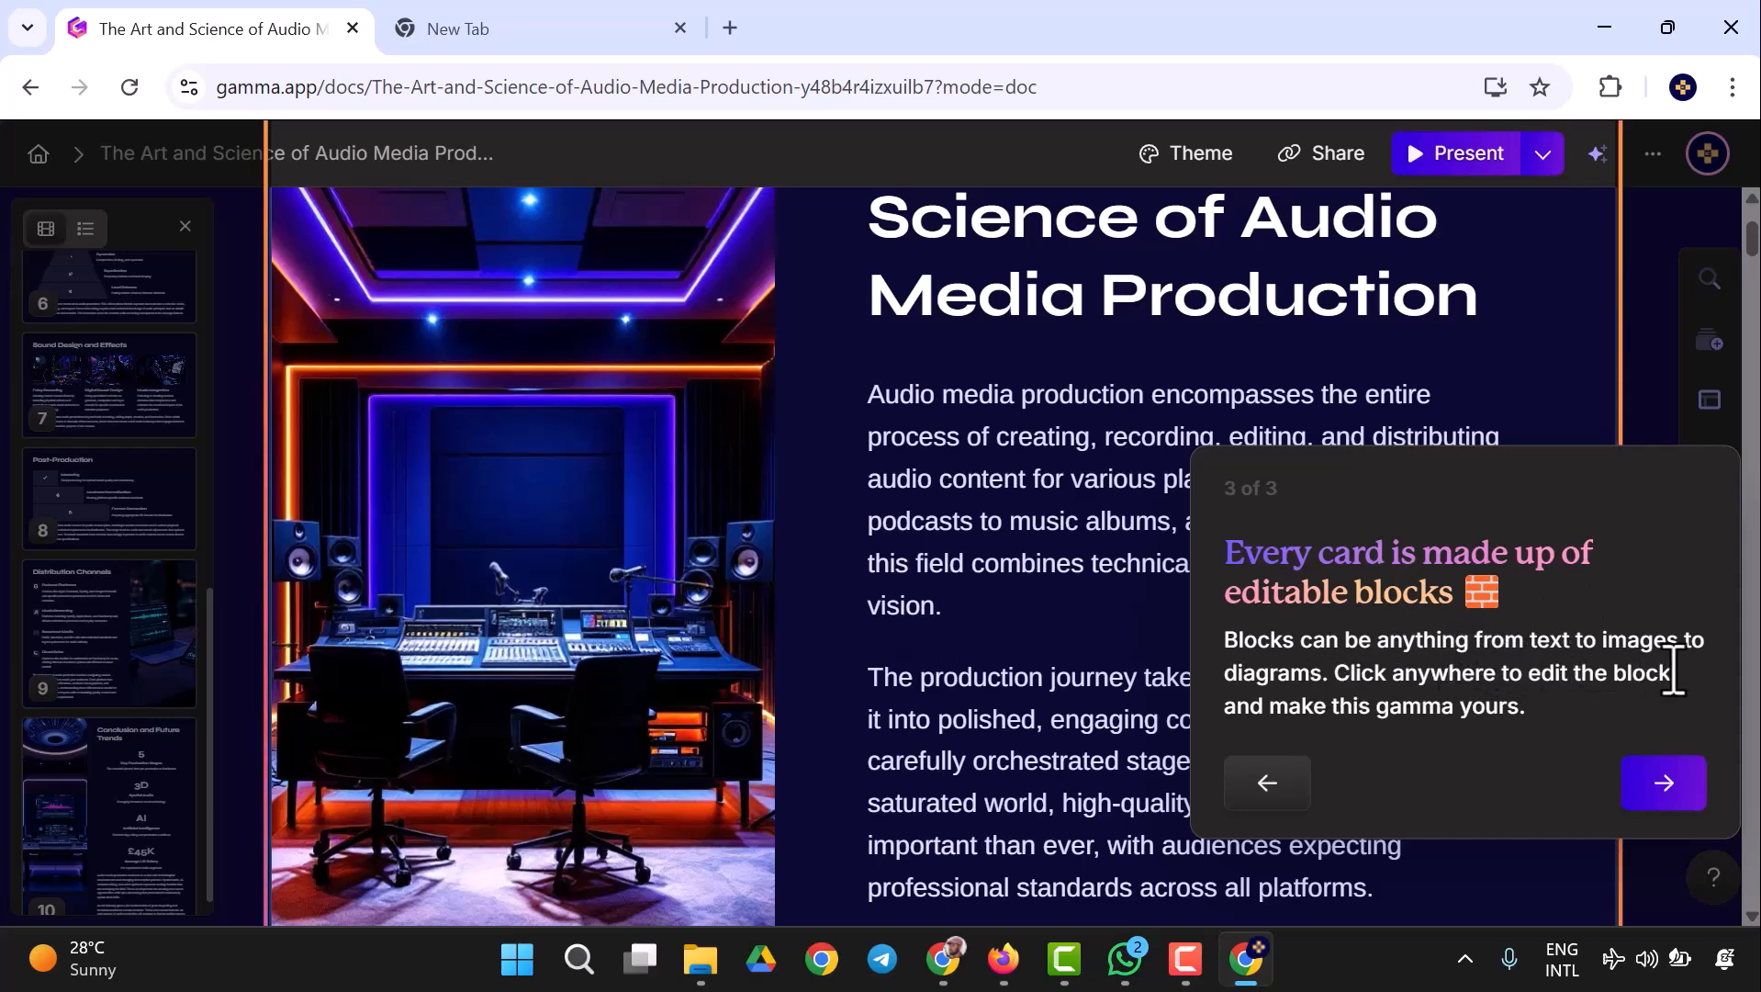
pyautogui.click(1677, 795)
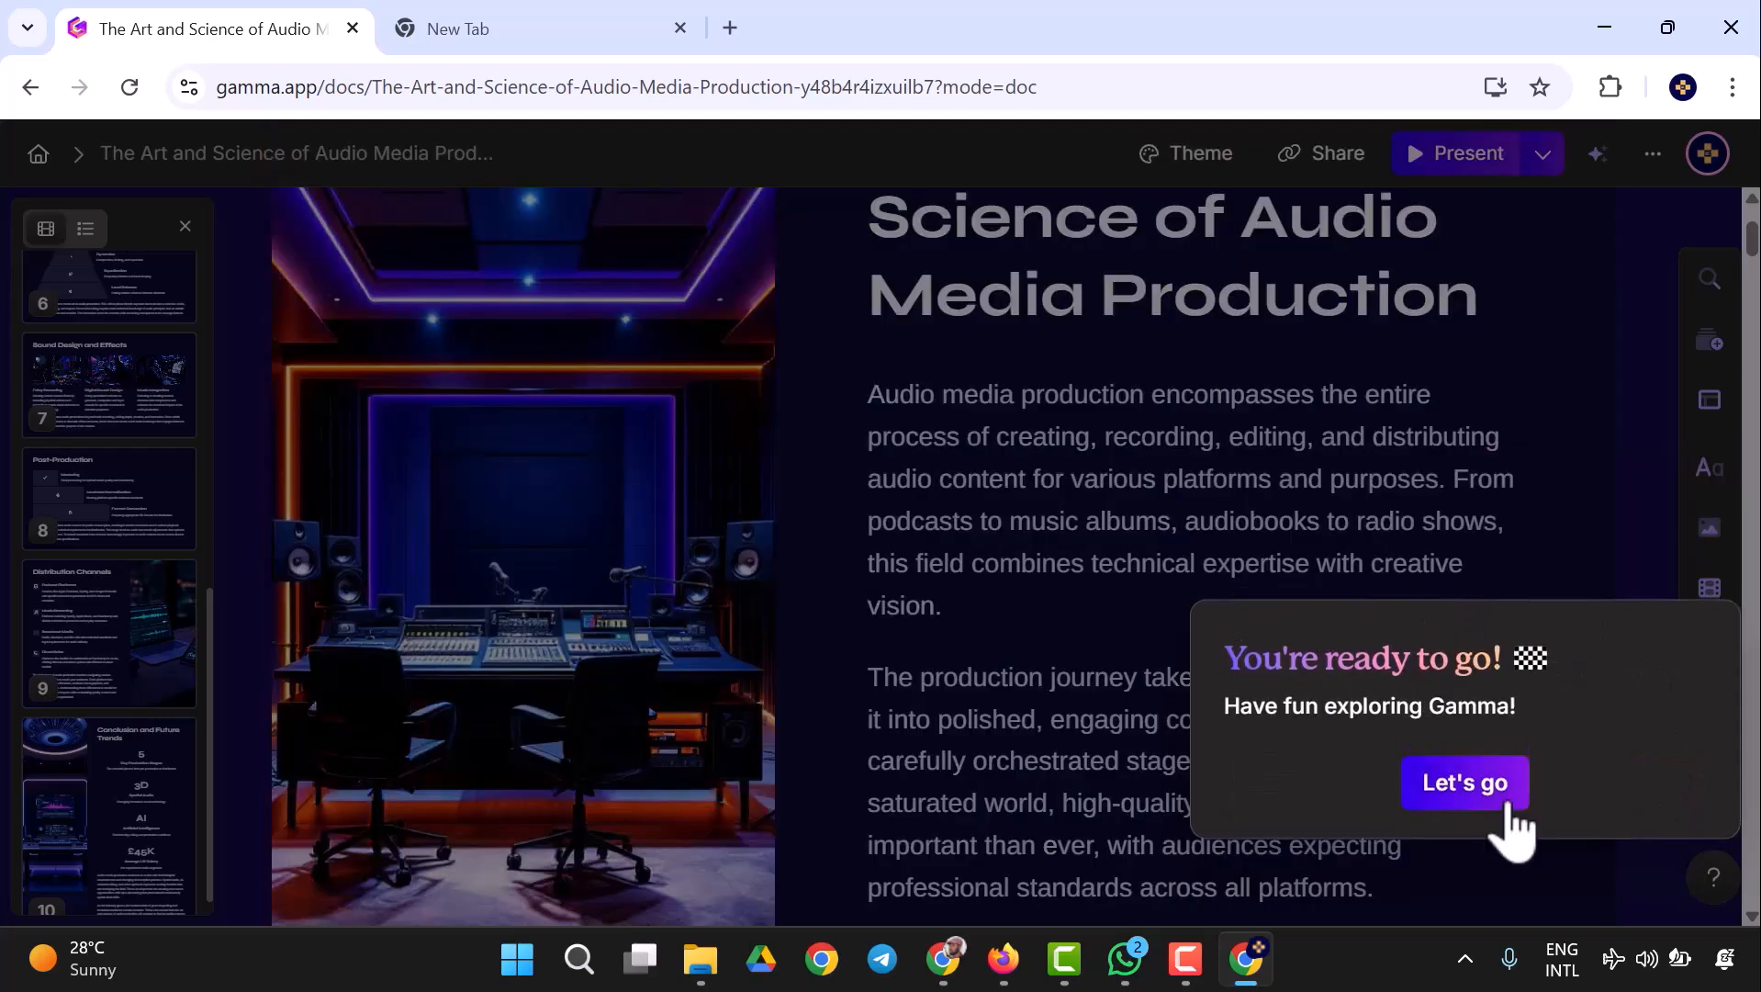
pyautogui.click(1466, 783)
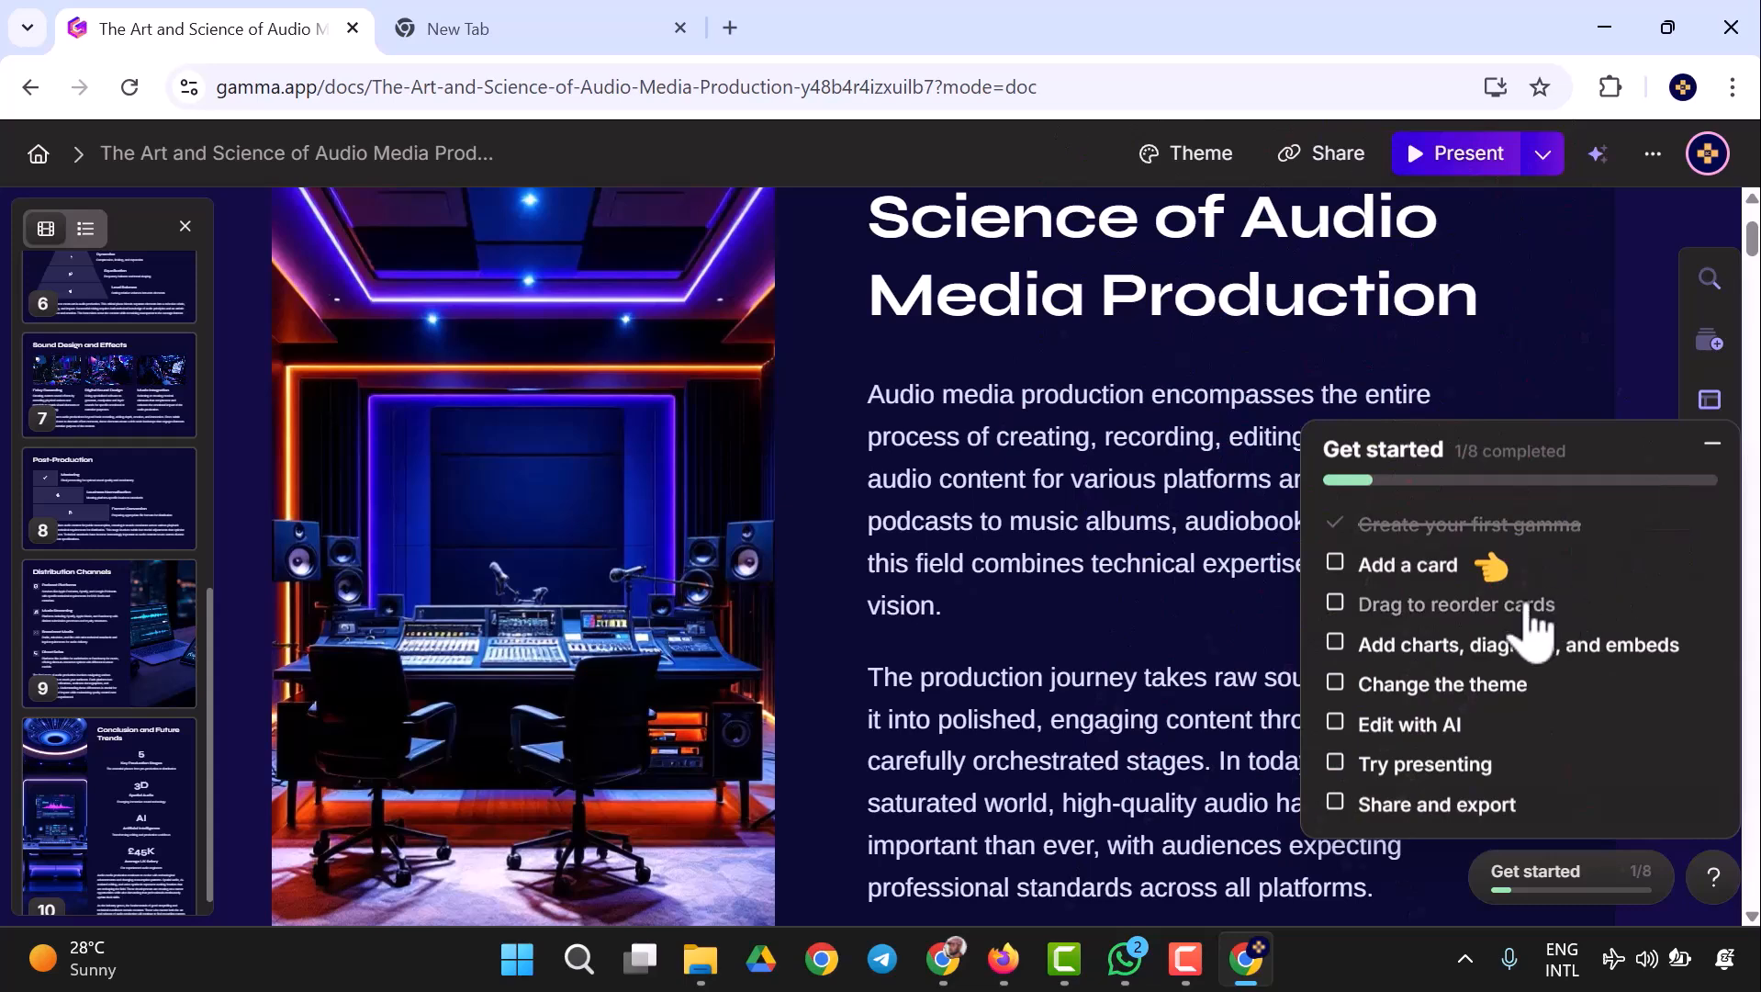
pyautogui.scroll(3, 1478, 414)
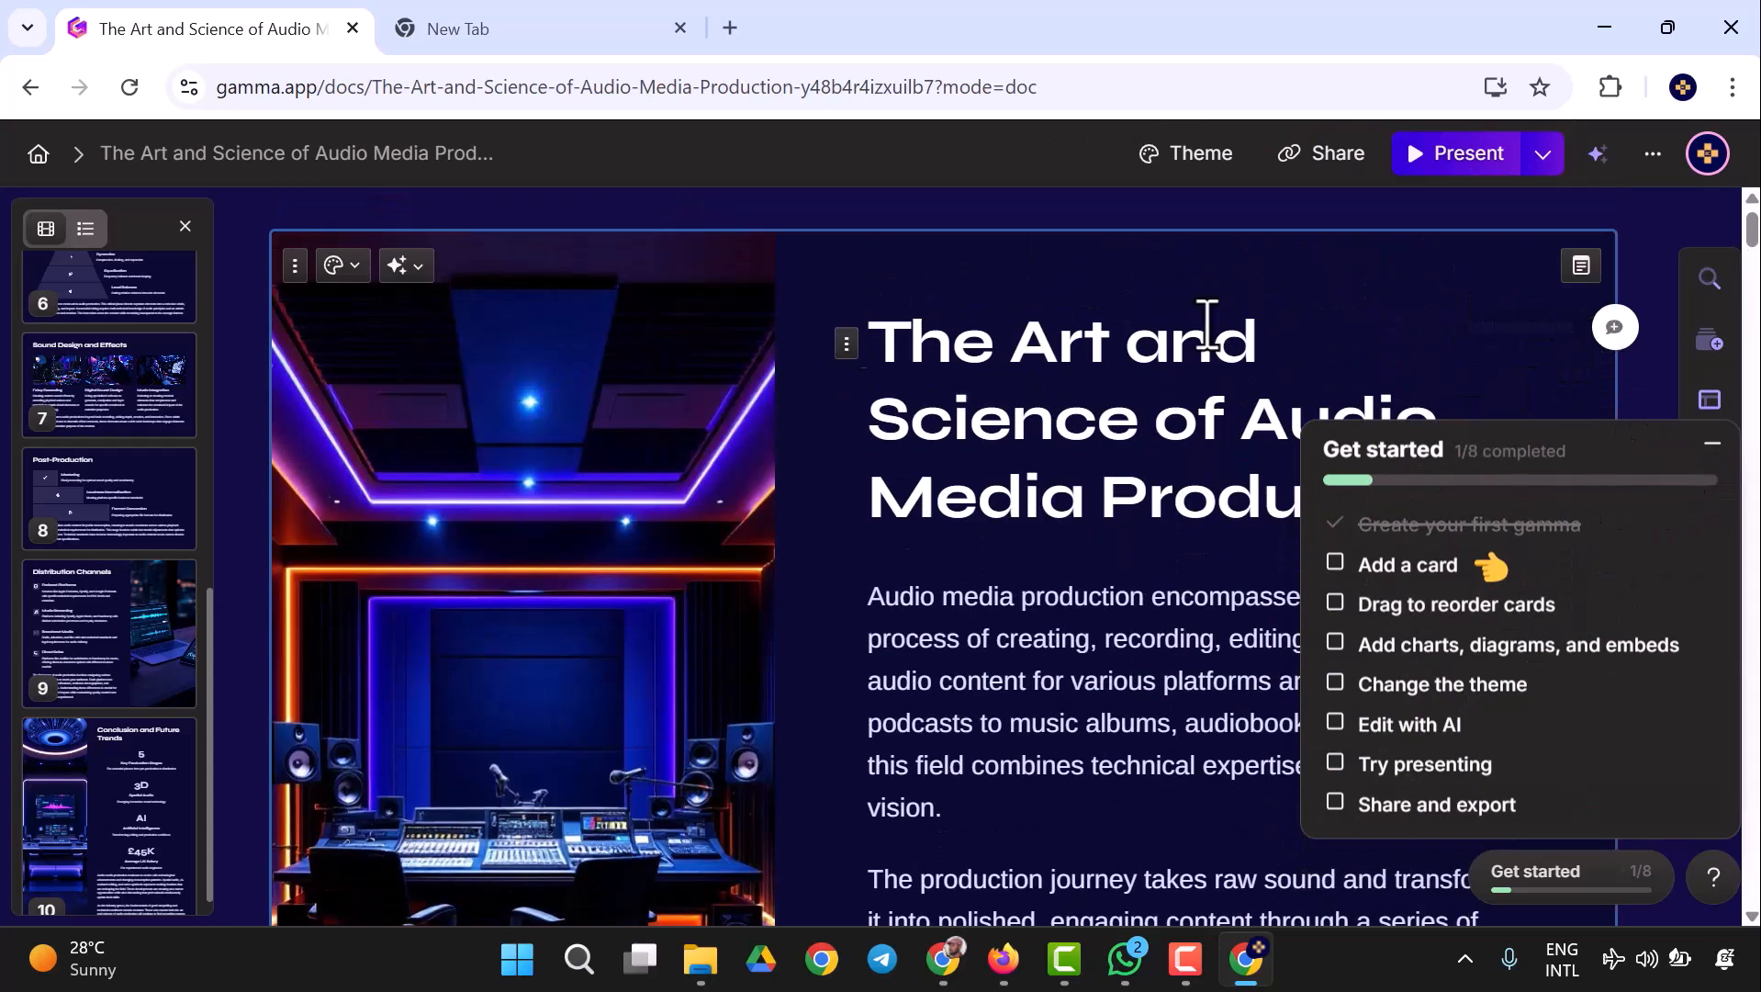
pyautogui.scroll(5, 137, 432)
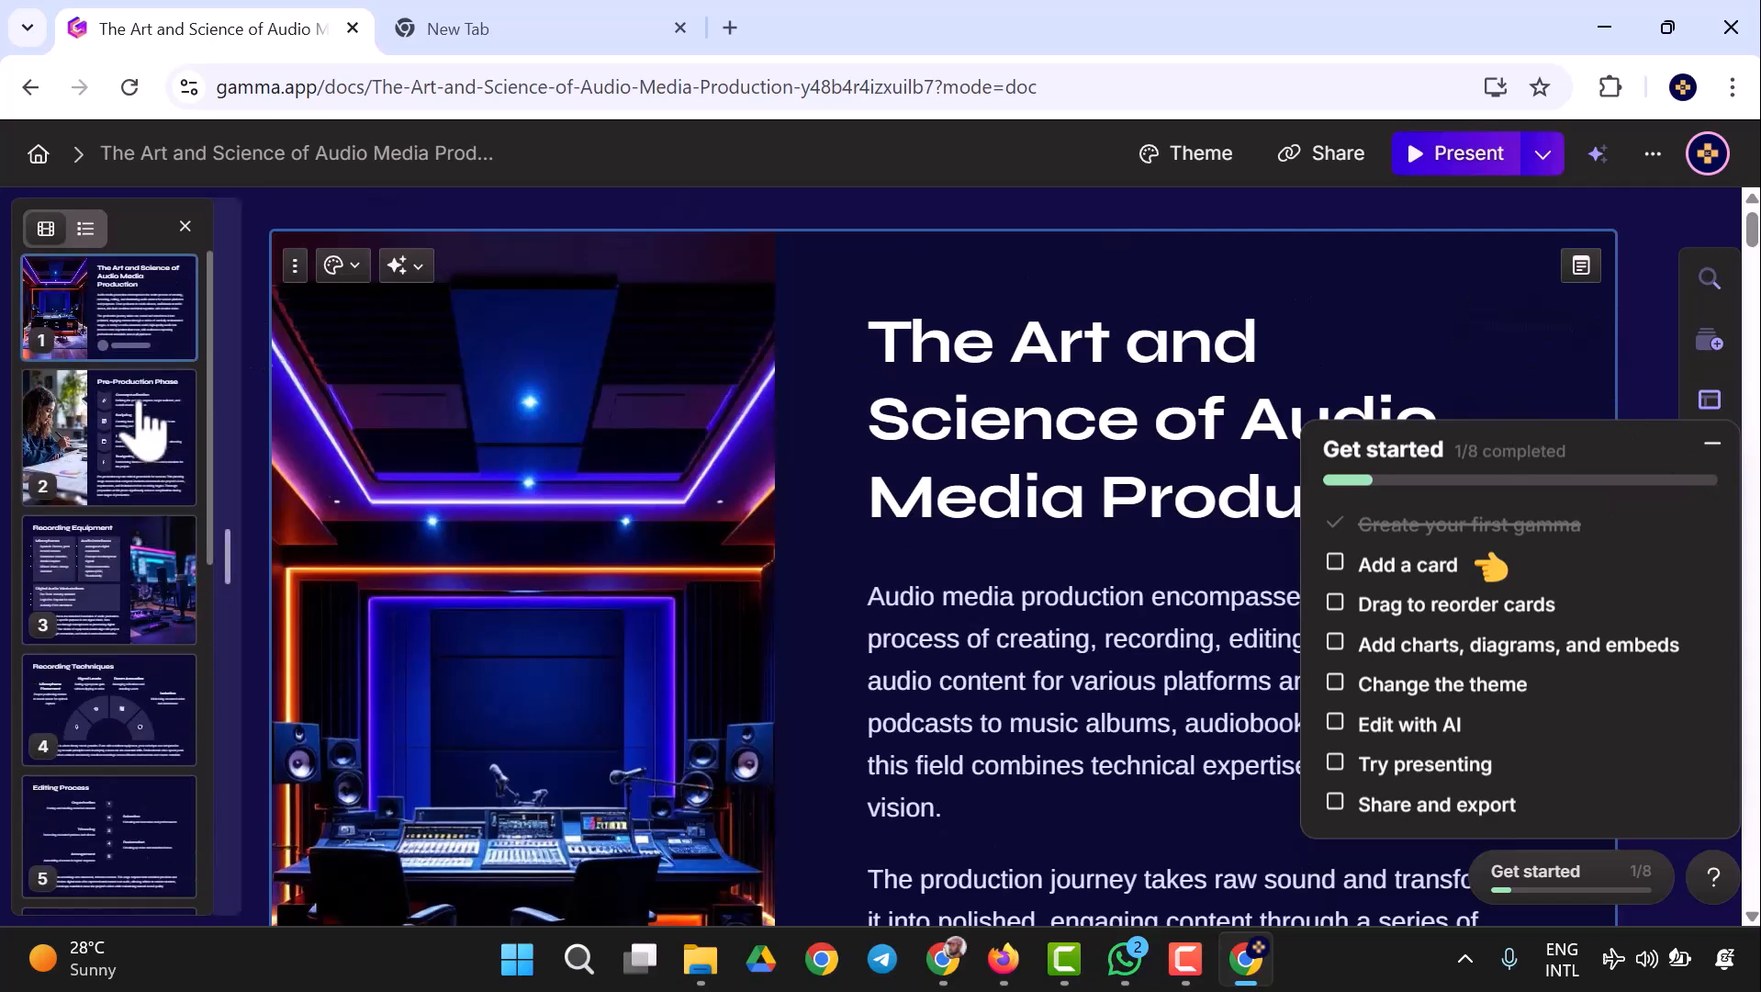
# - Go through the getting-started tips on adding cards, reordering cards, and adding charts, diagrams and embeds
pyautogui.click(1409, 566)
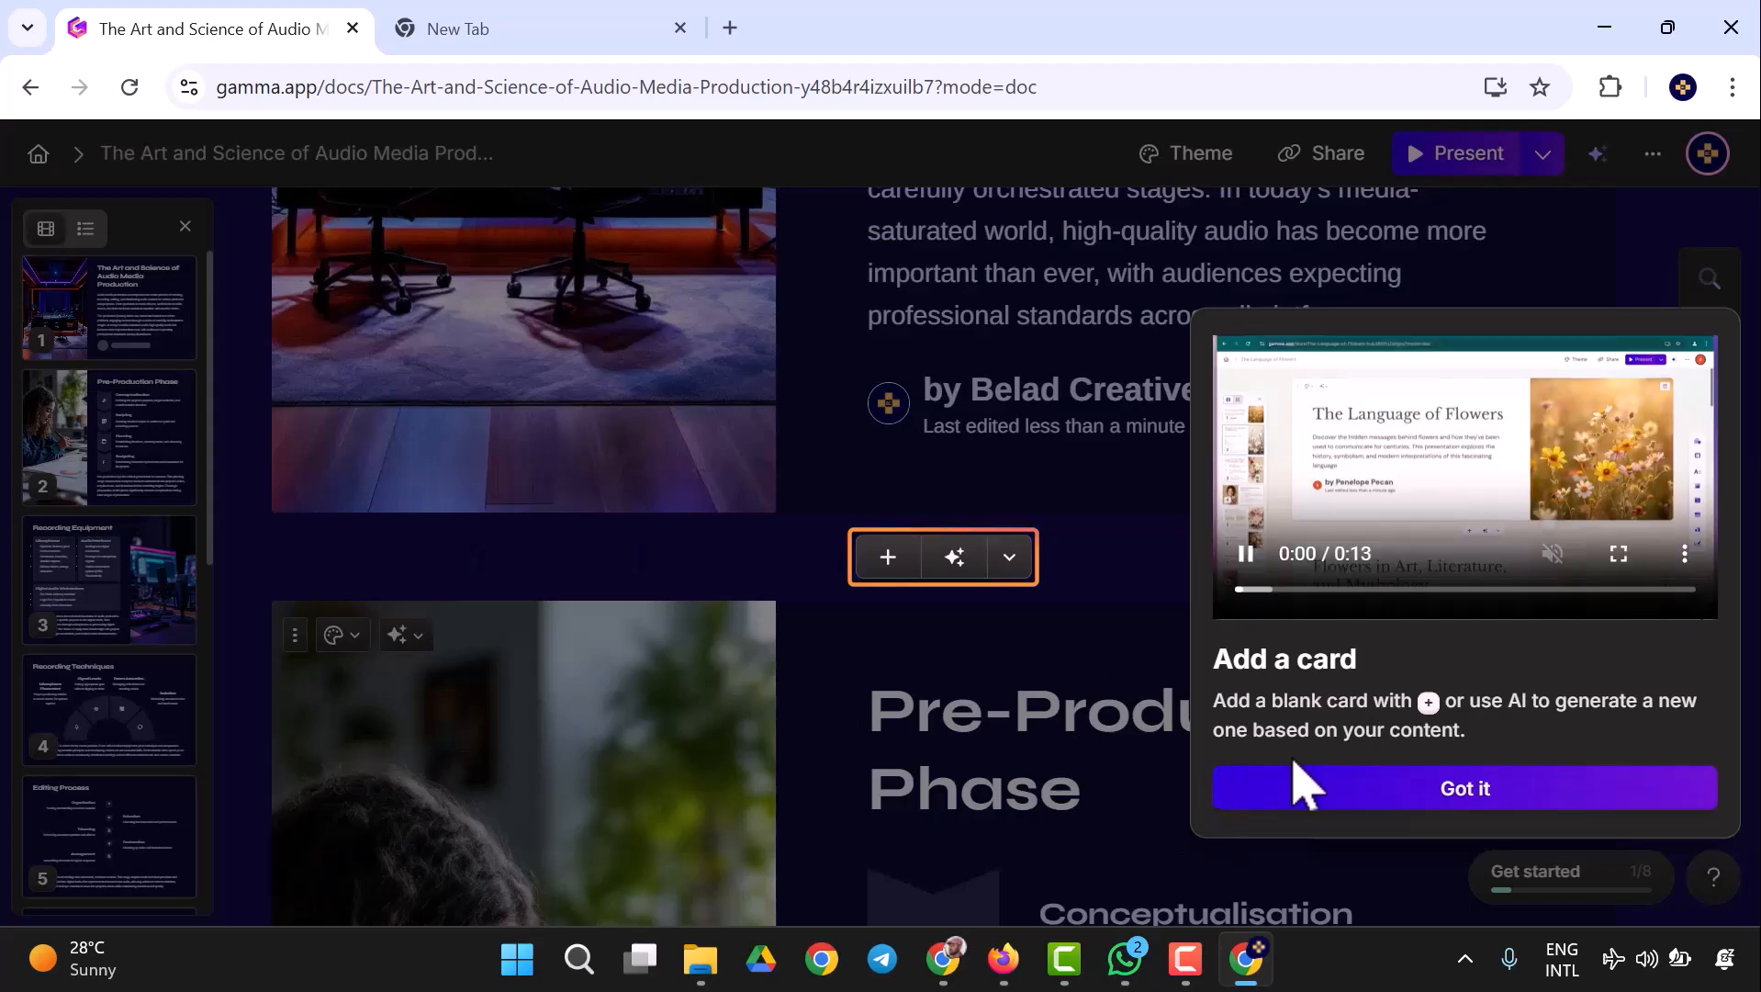
pyautogui.click(1504, 791)
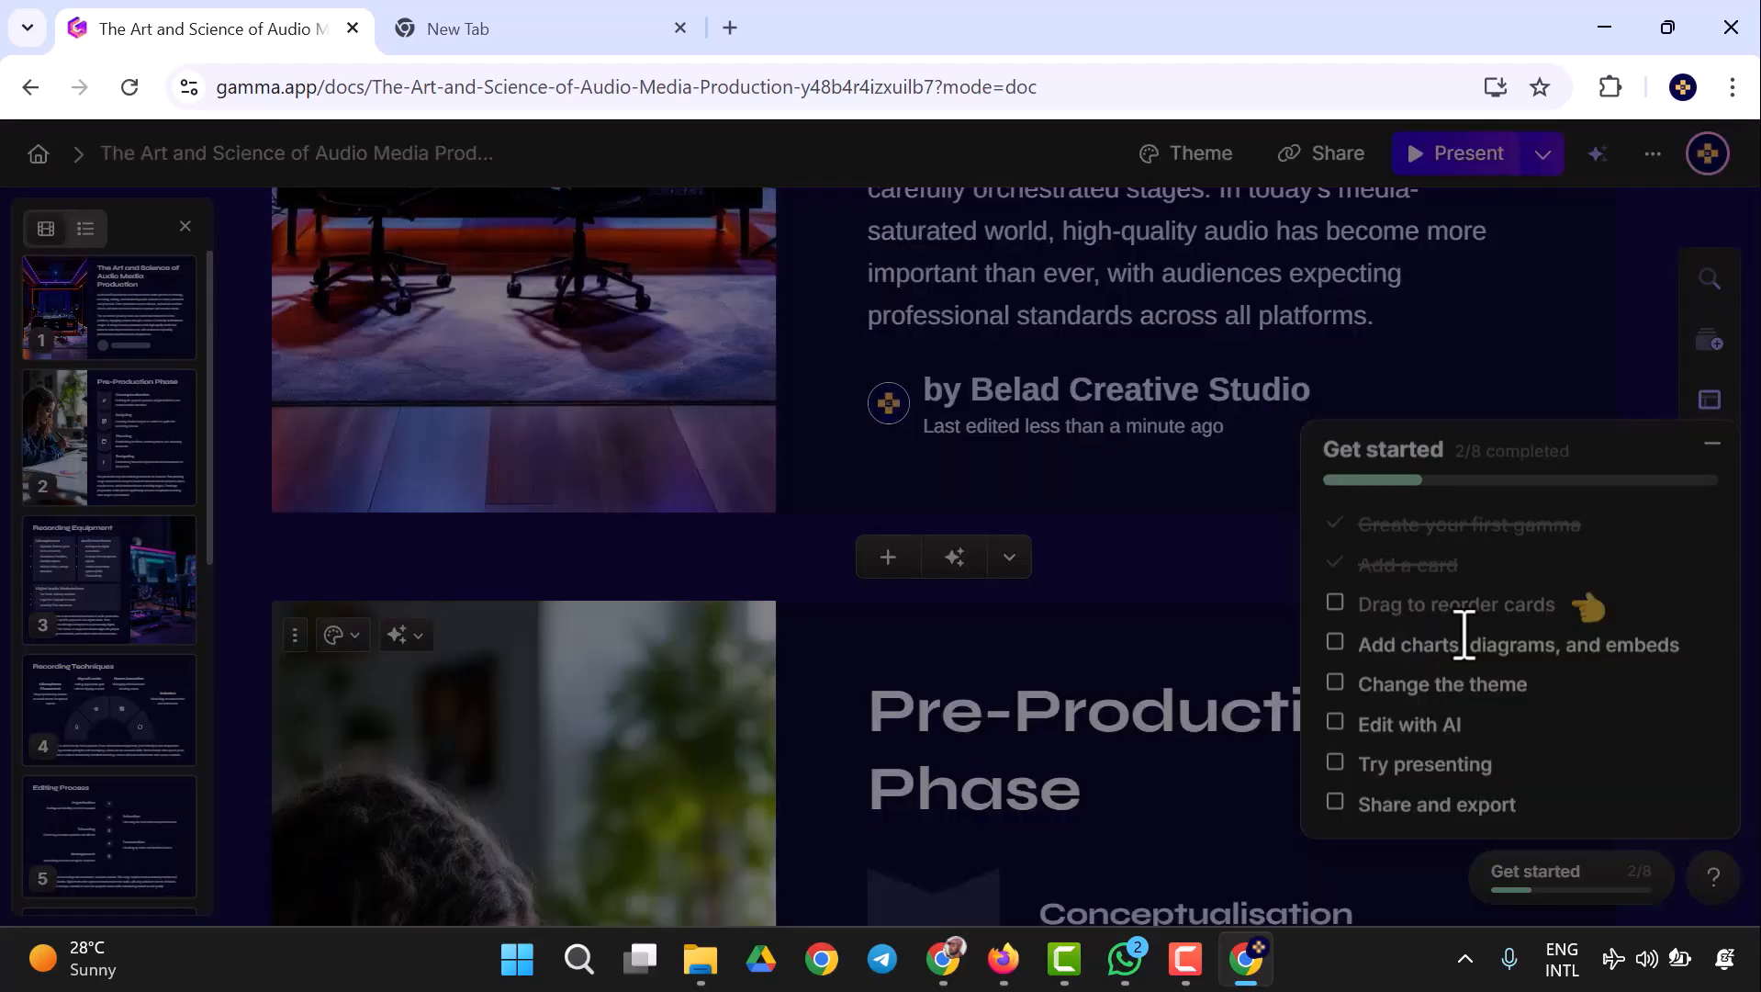
pyautogui.click(1460, 606)
pyautogui.click(584, 708)
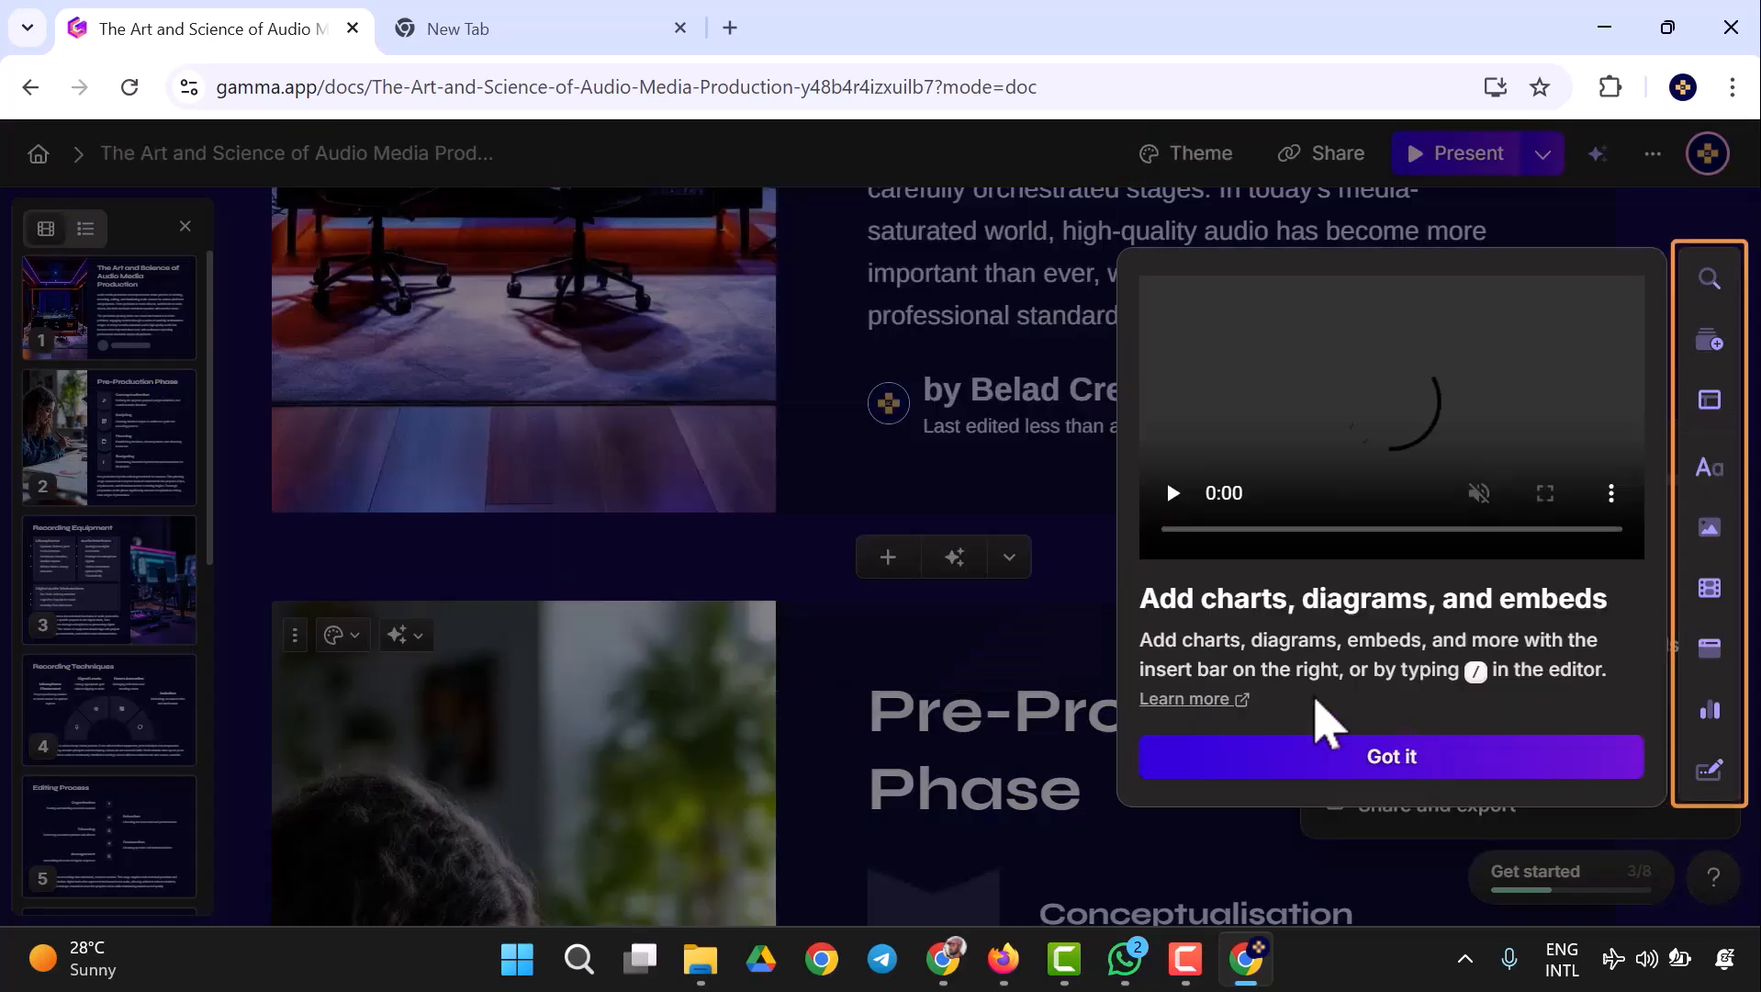
pyautogui.click(1439, 773)
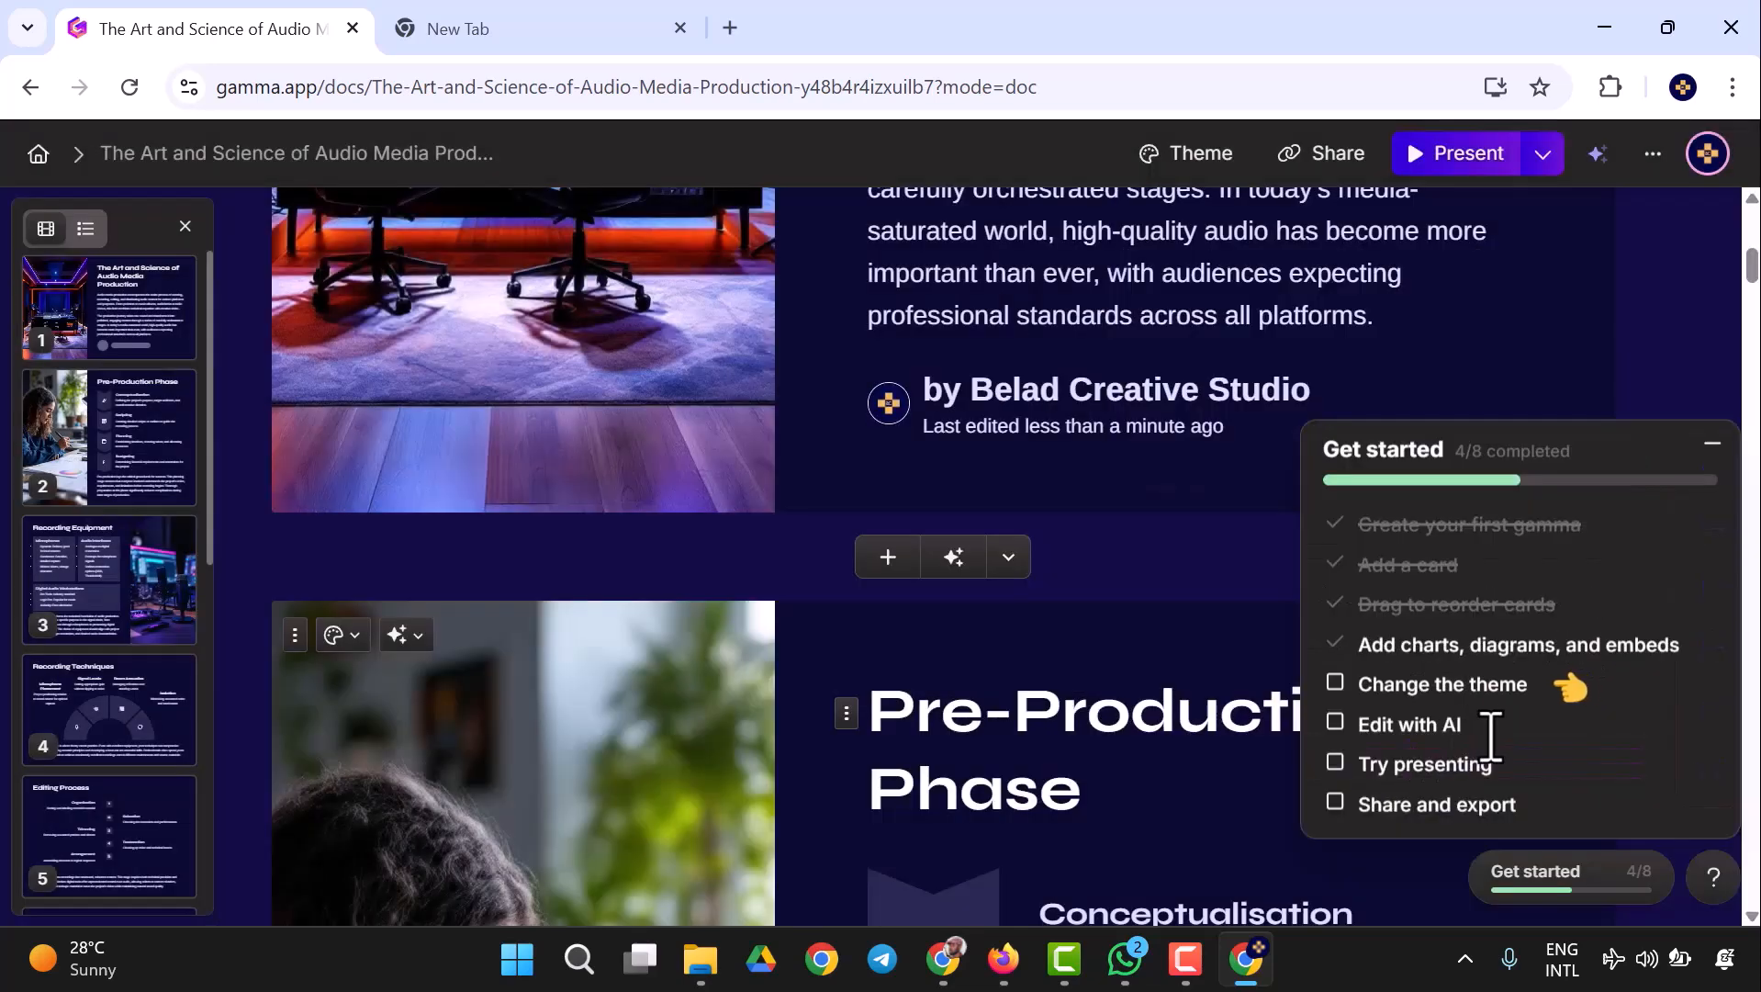
# - Complete the remaining getting-started tips on AI editing, presenting, sharing and exporting, and changing the theme, and dismiss the checklist
pyautogui.click(1431, 732)
pyautogui.click(1446, 786)
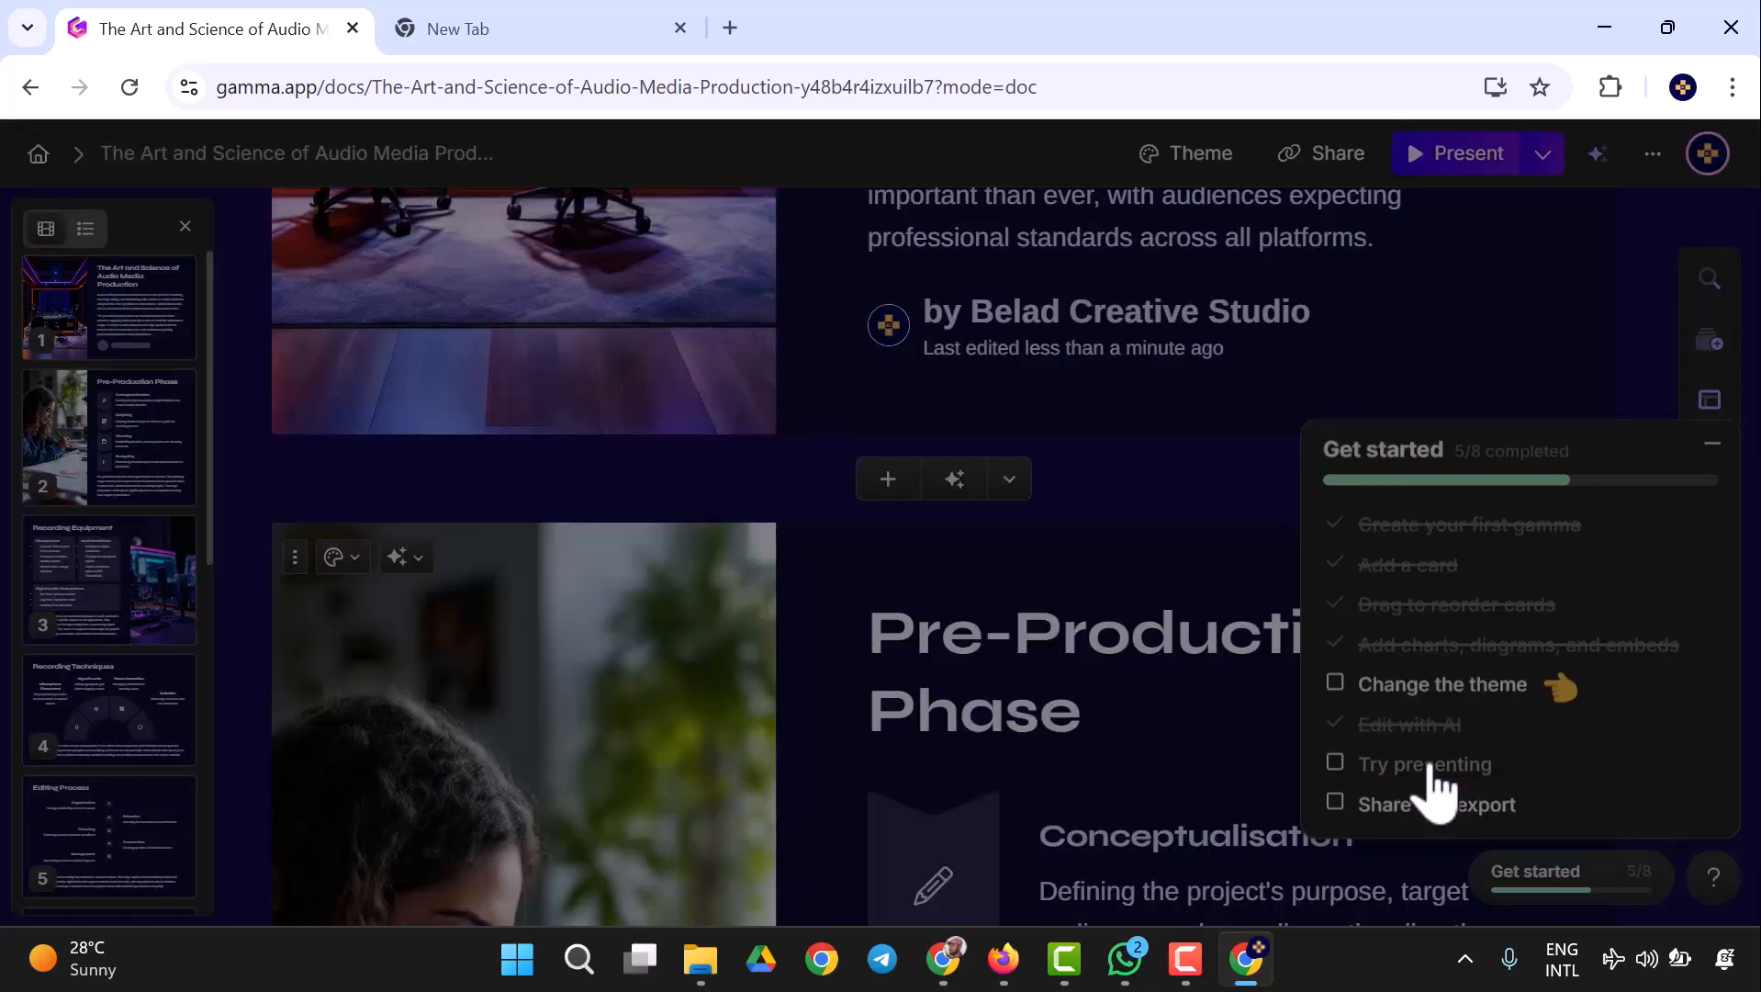
pyautogui.click(1431, 769)
pyautogui.click(1210, 665)
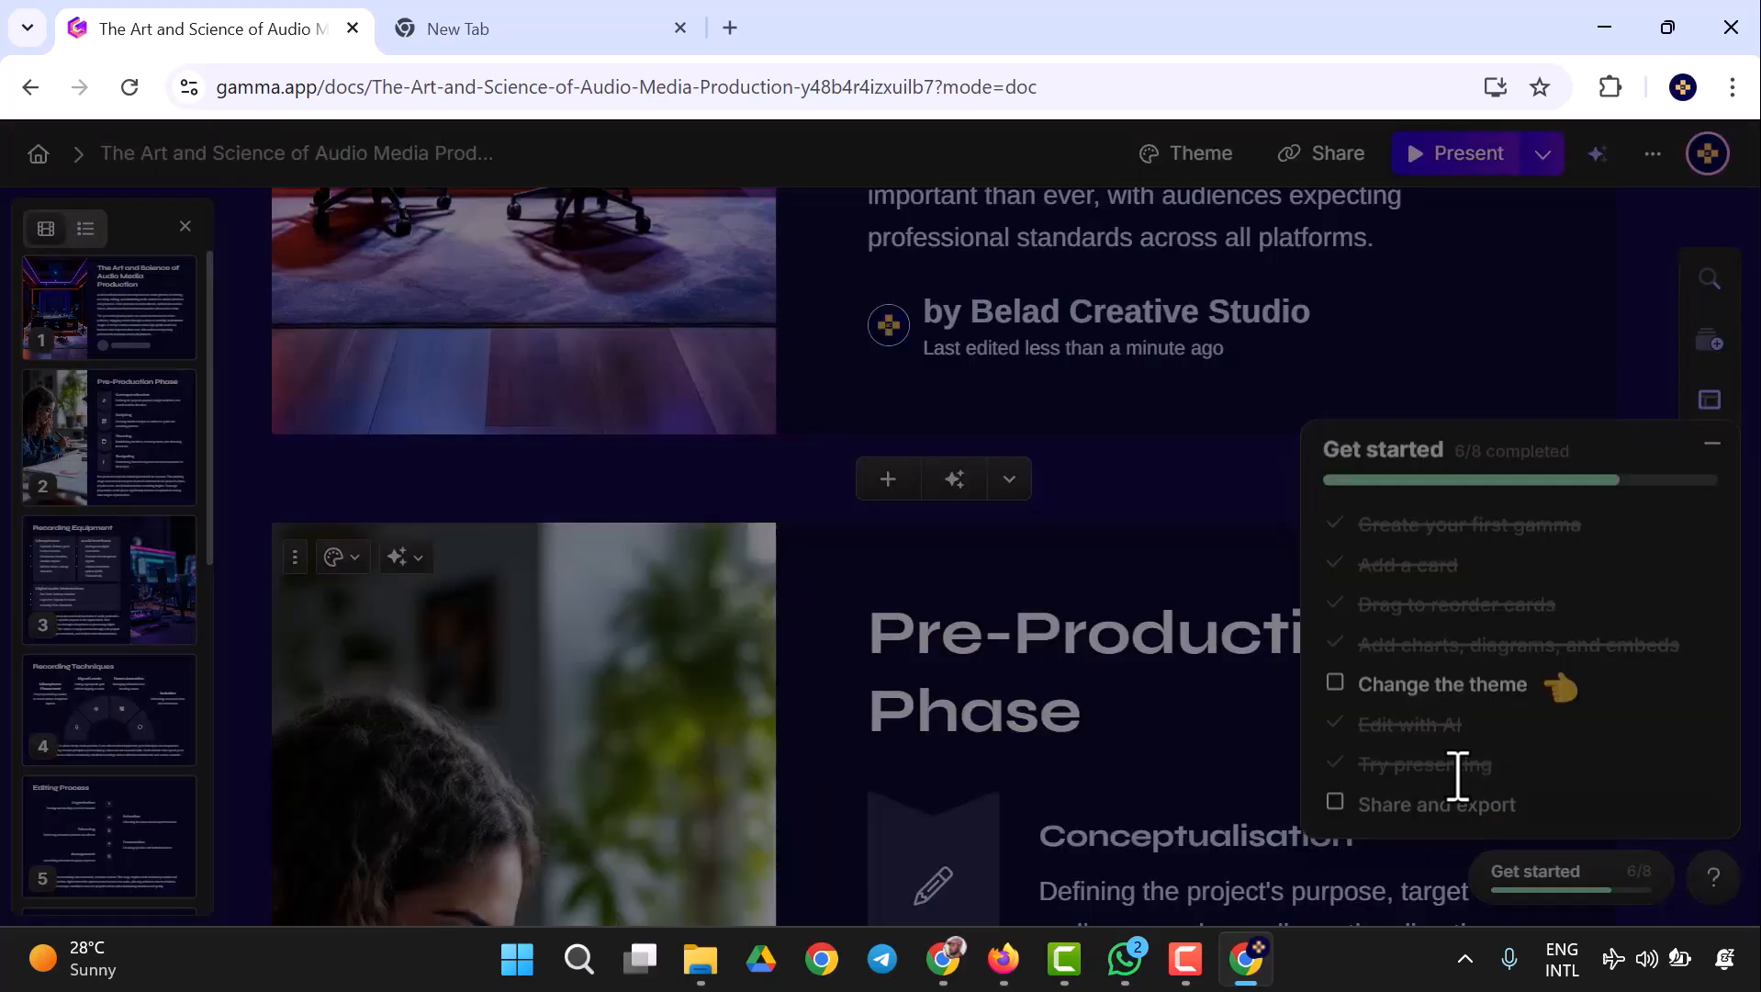
pyautogui.click(1458, 797)
pyautogui.click(1050, 622)
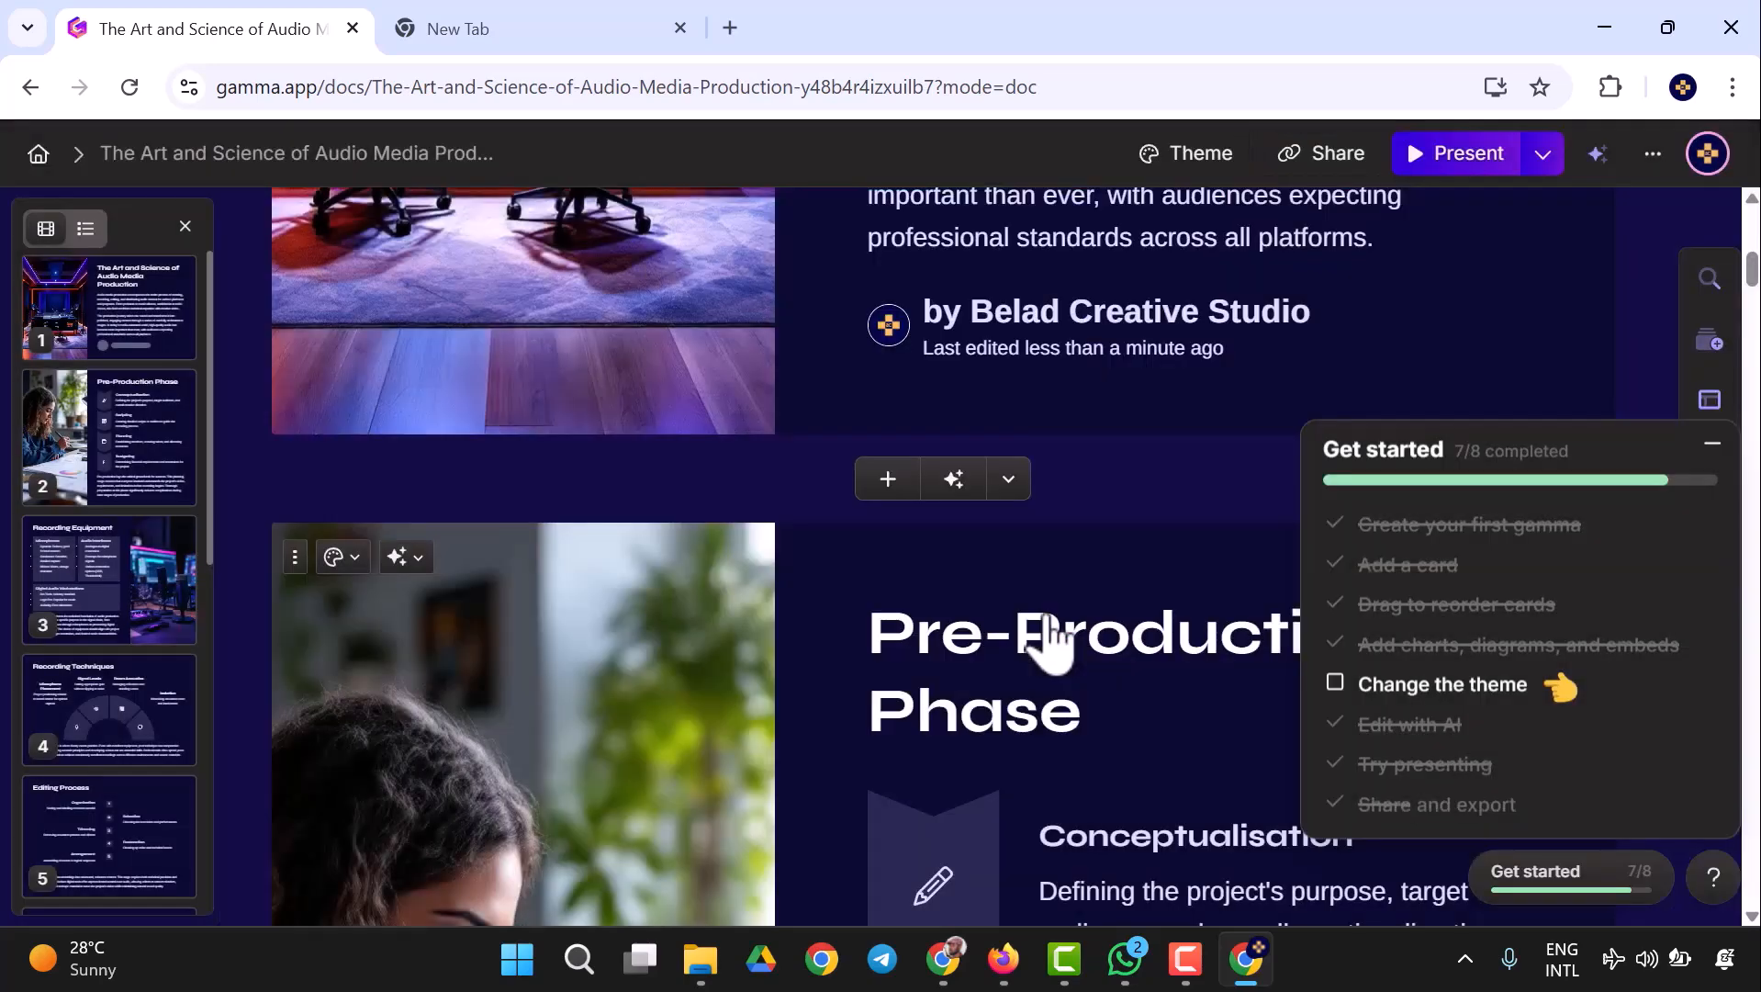
pyautogui.click(1402, 686)
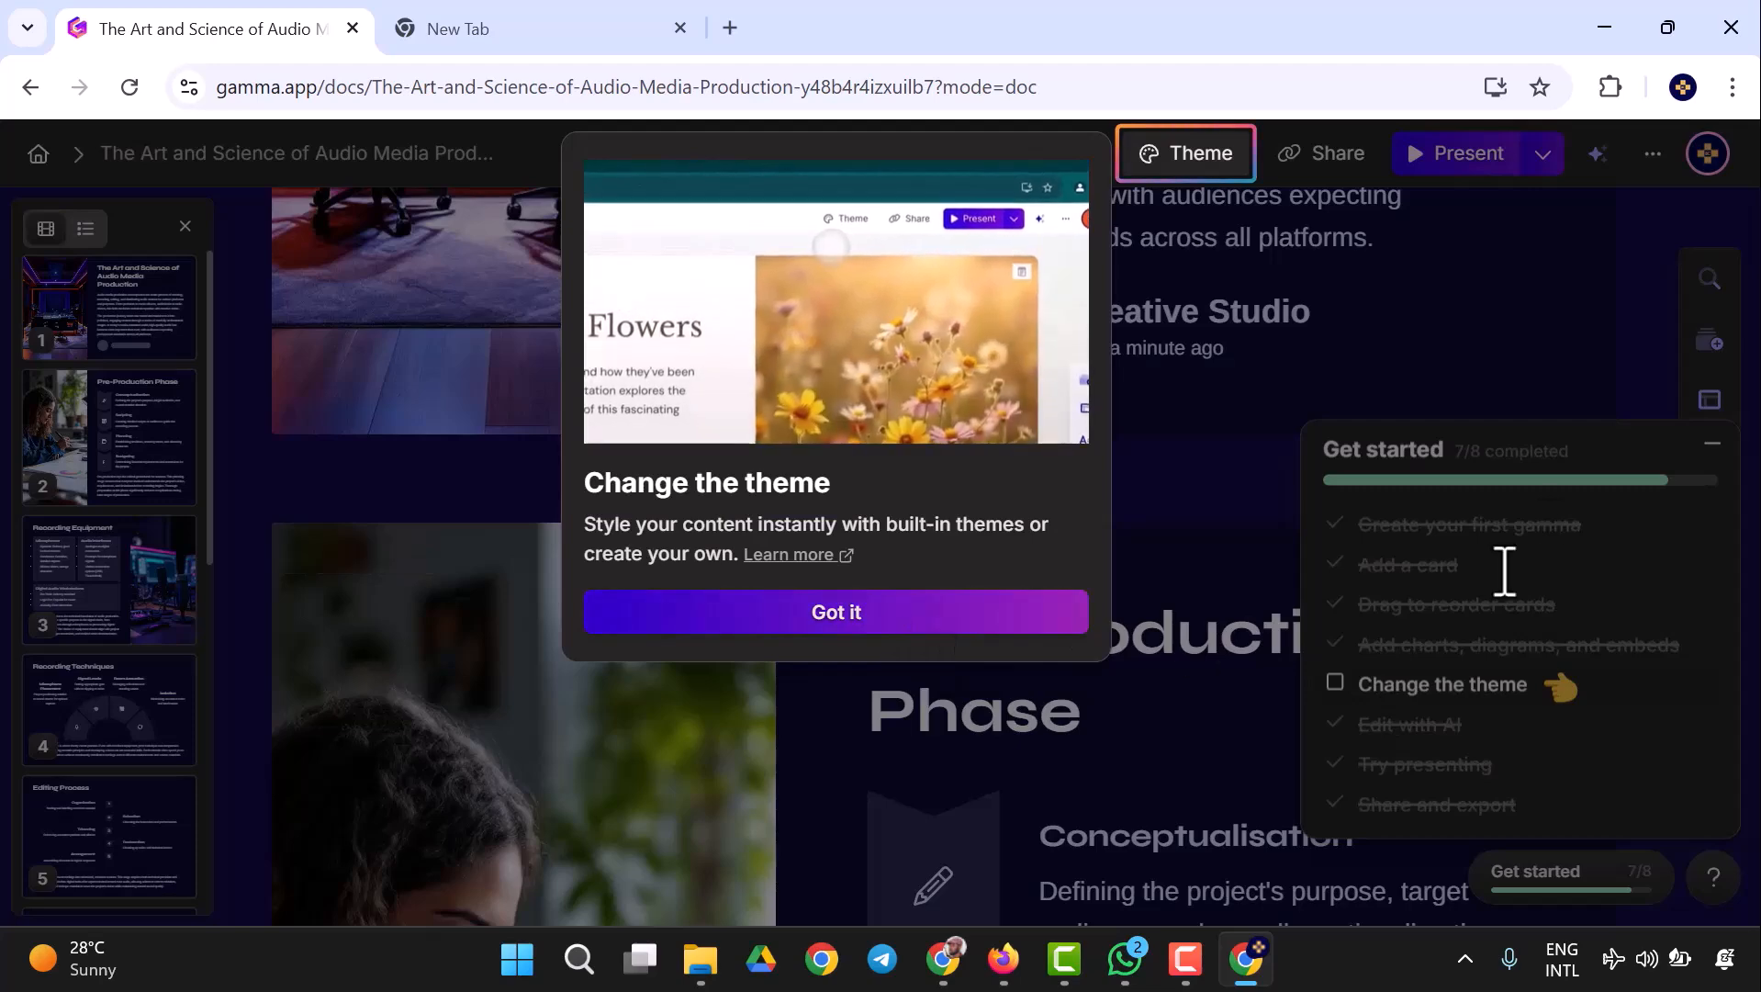
pyautogui.click(1511, 562)
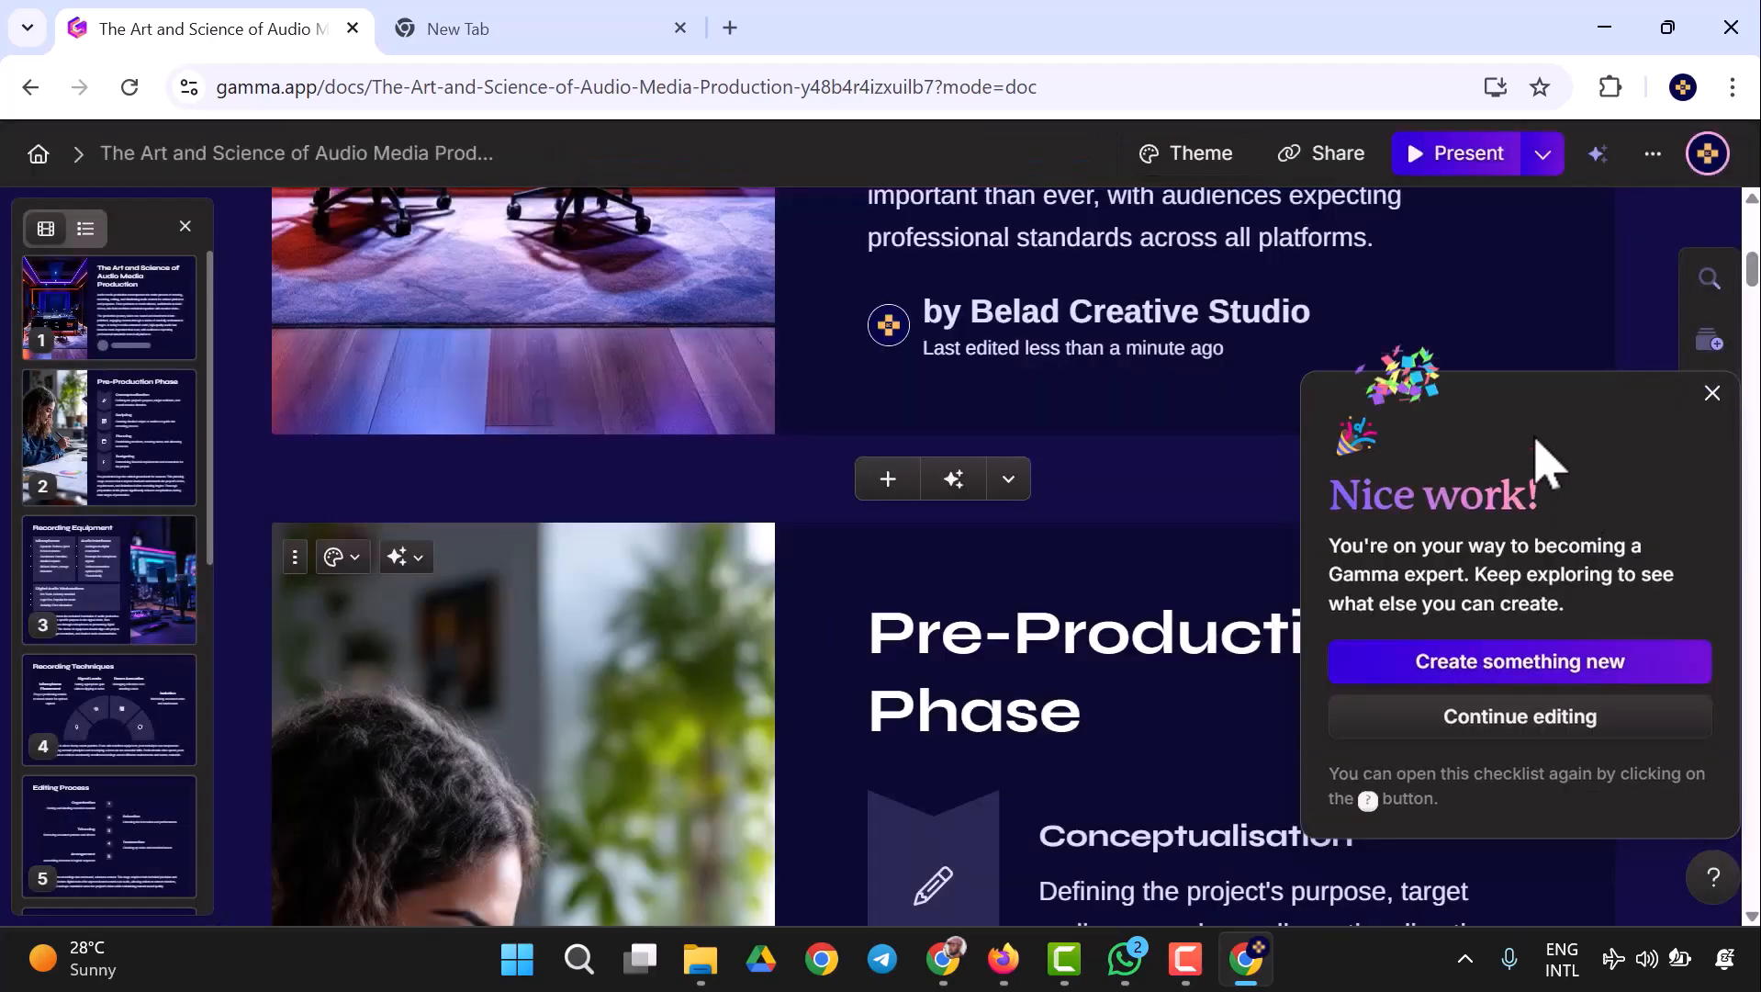
pyautogui.click(1712, 394)
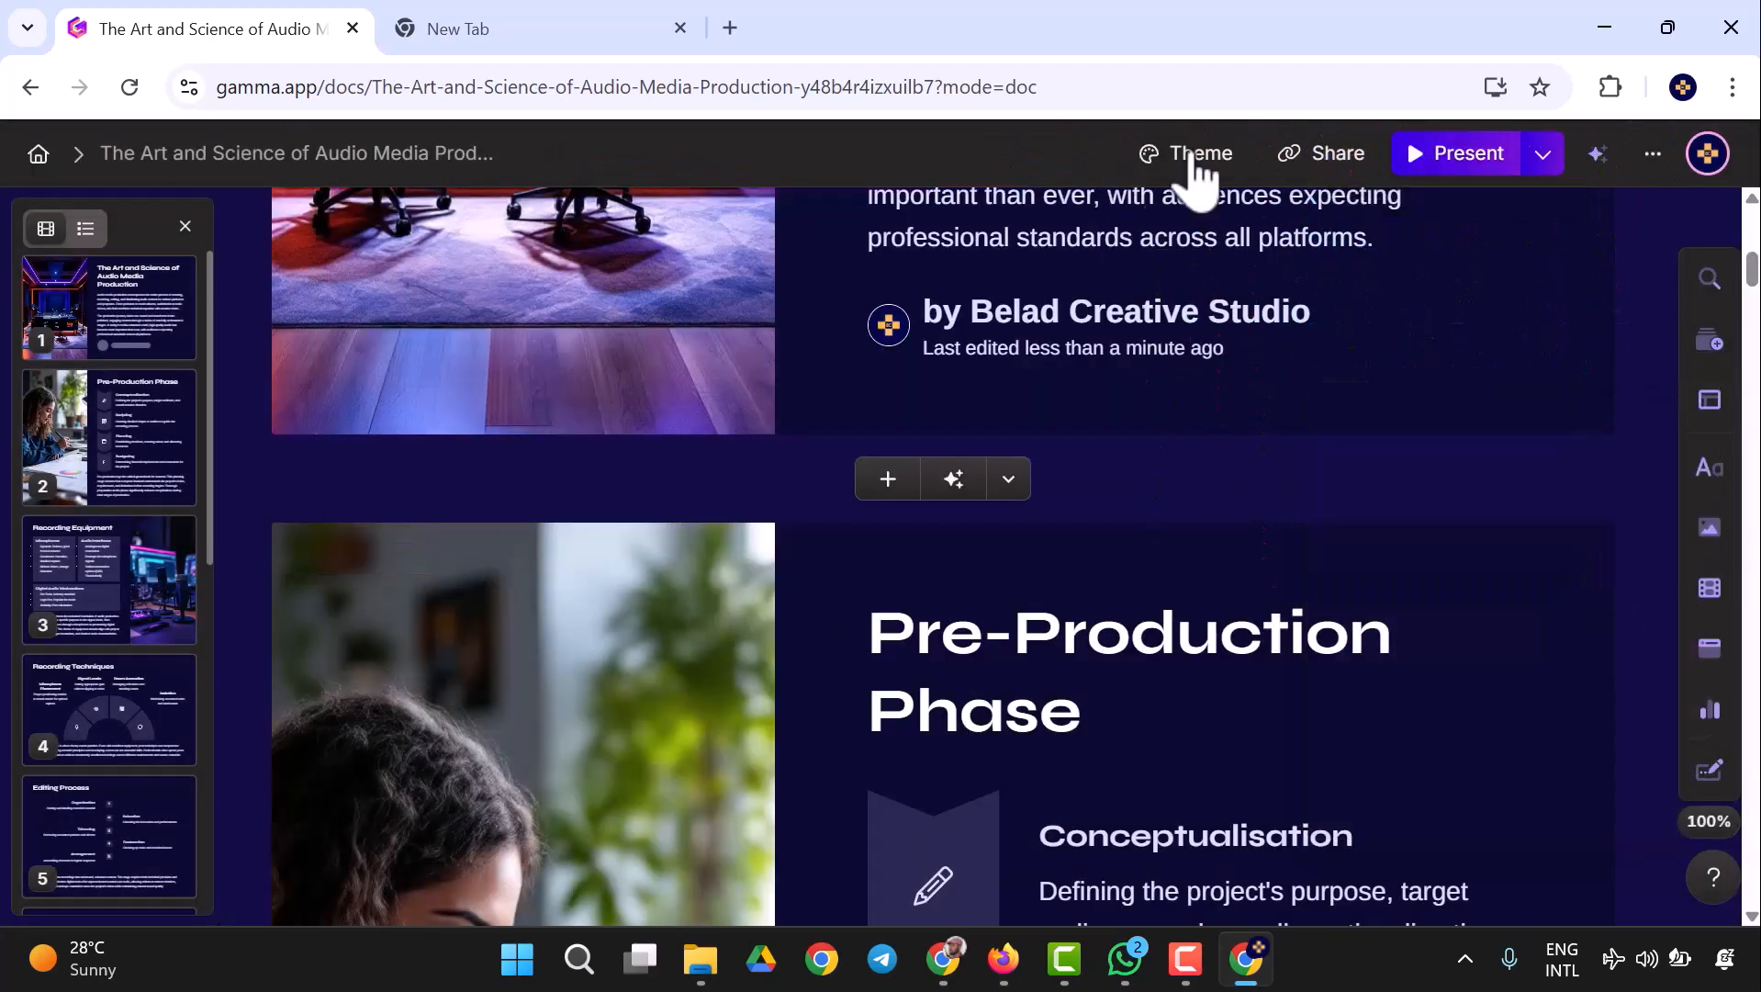
# - Export all cards of the presentation to PDF and to PowerPoint
pyautogui.click(1278, 156)
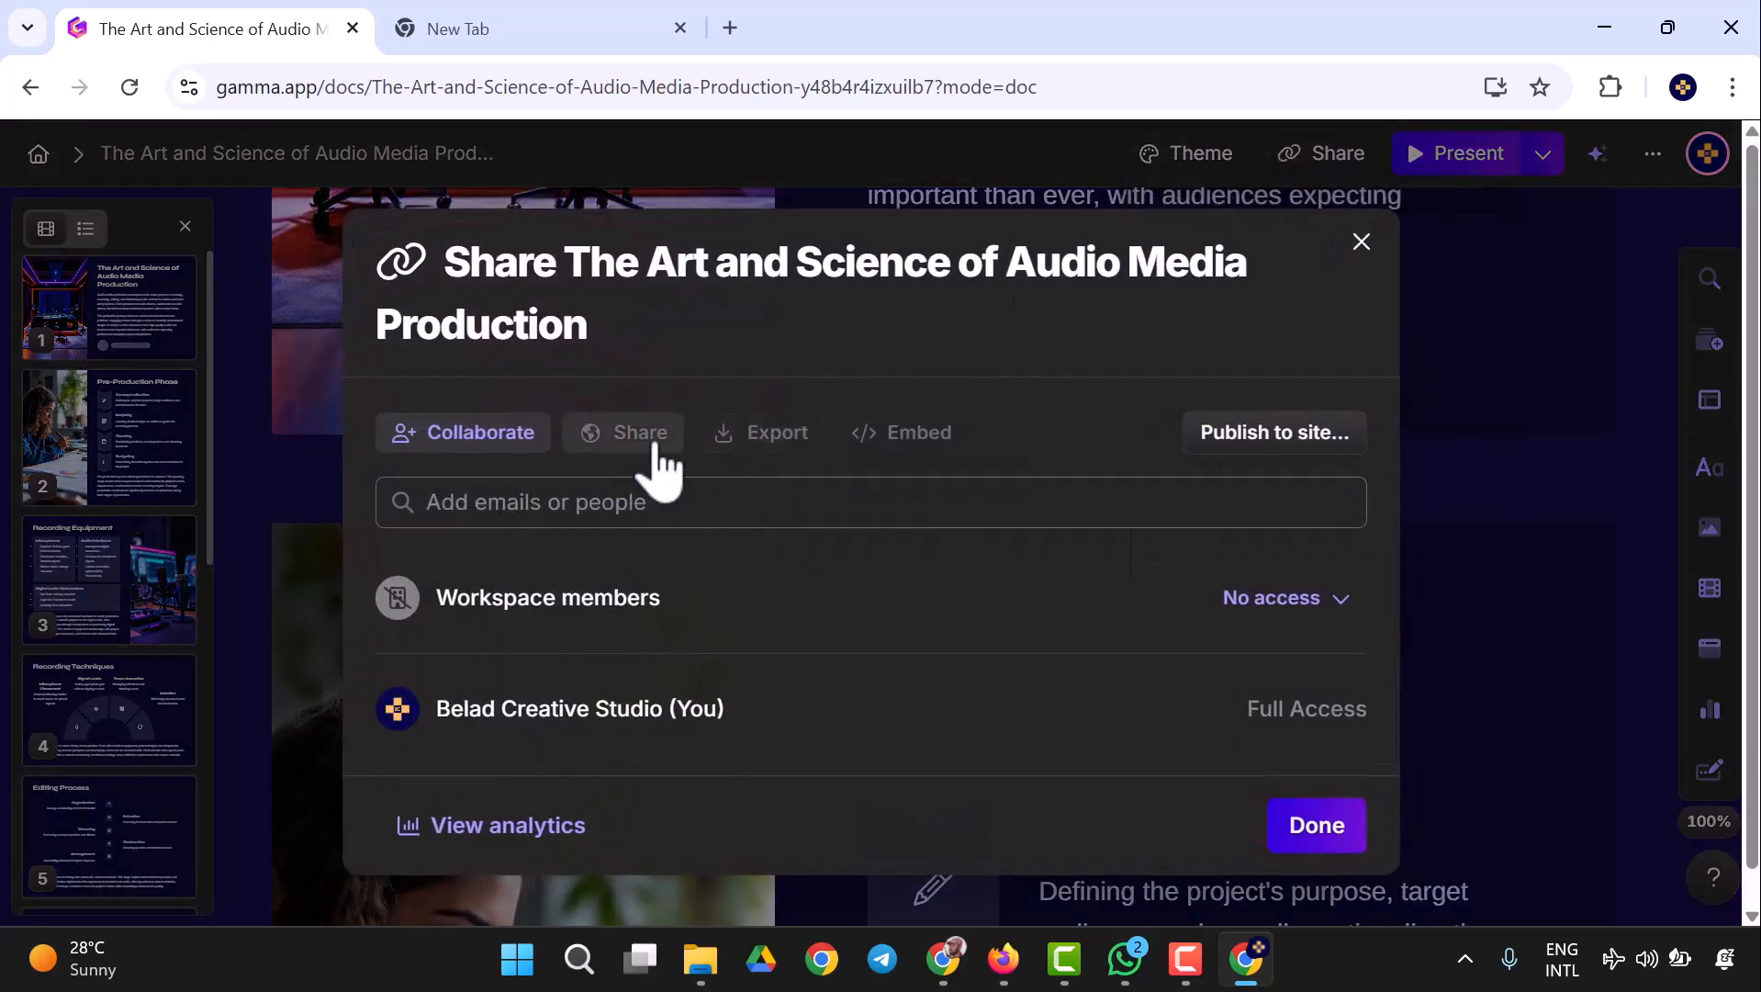
pyautogui.click(749, 443)
pyautogui.scroll(-2, 921, 551)
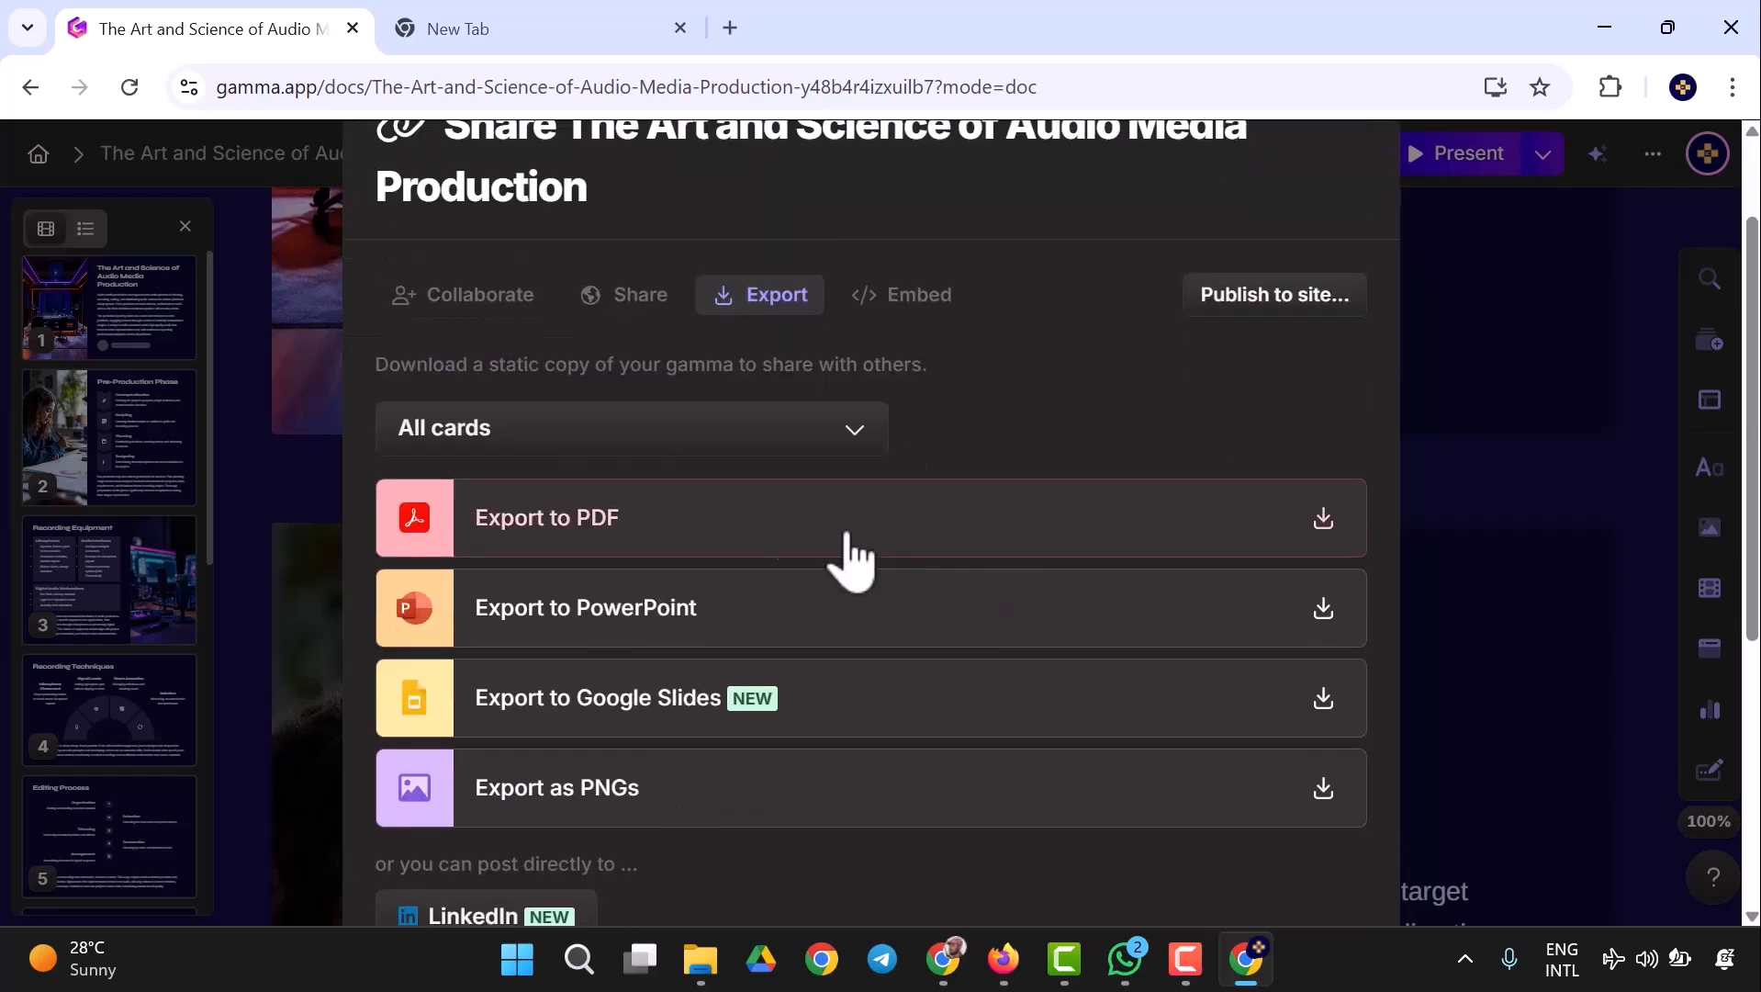
pyautogui.click(1322, 525)
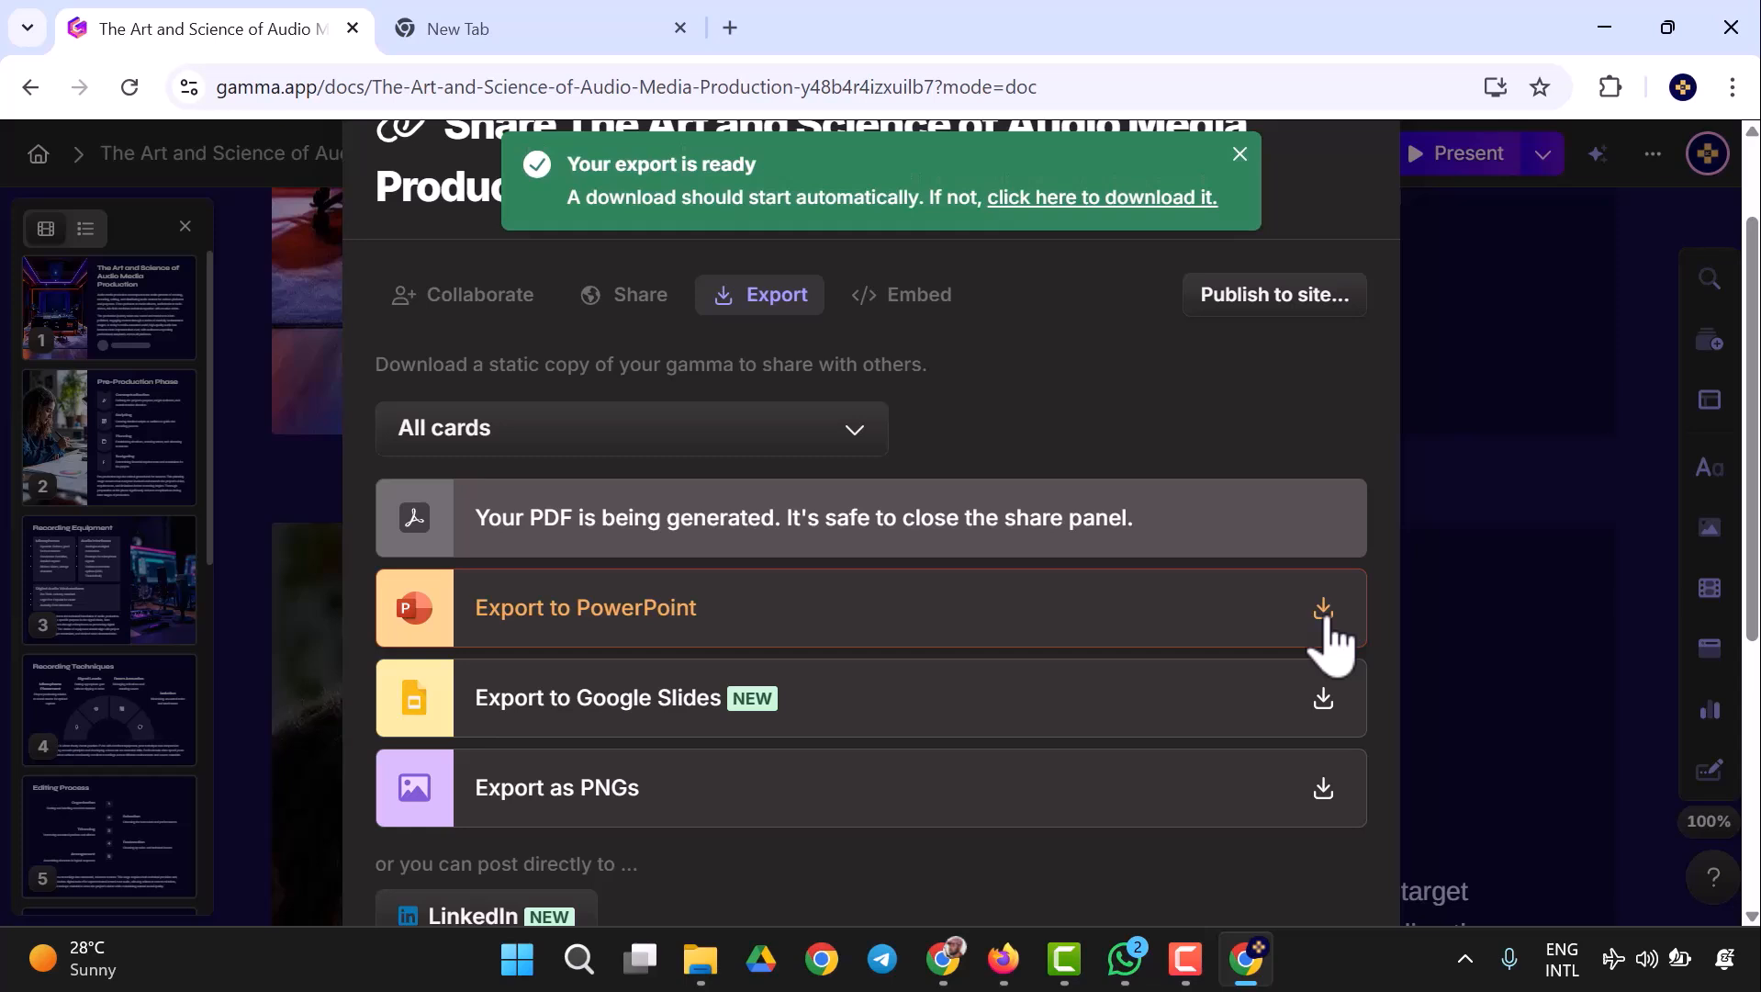
pyautogui.click(1323, 610)
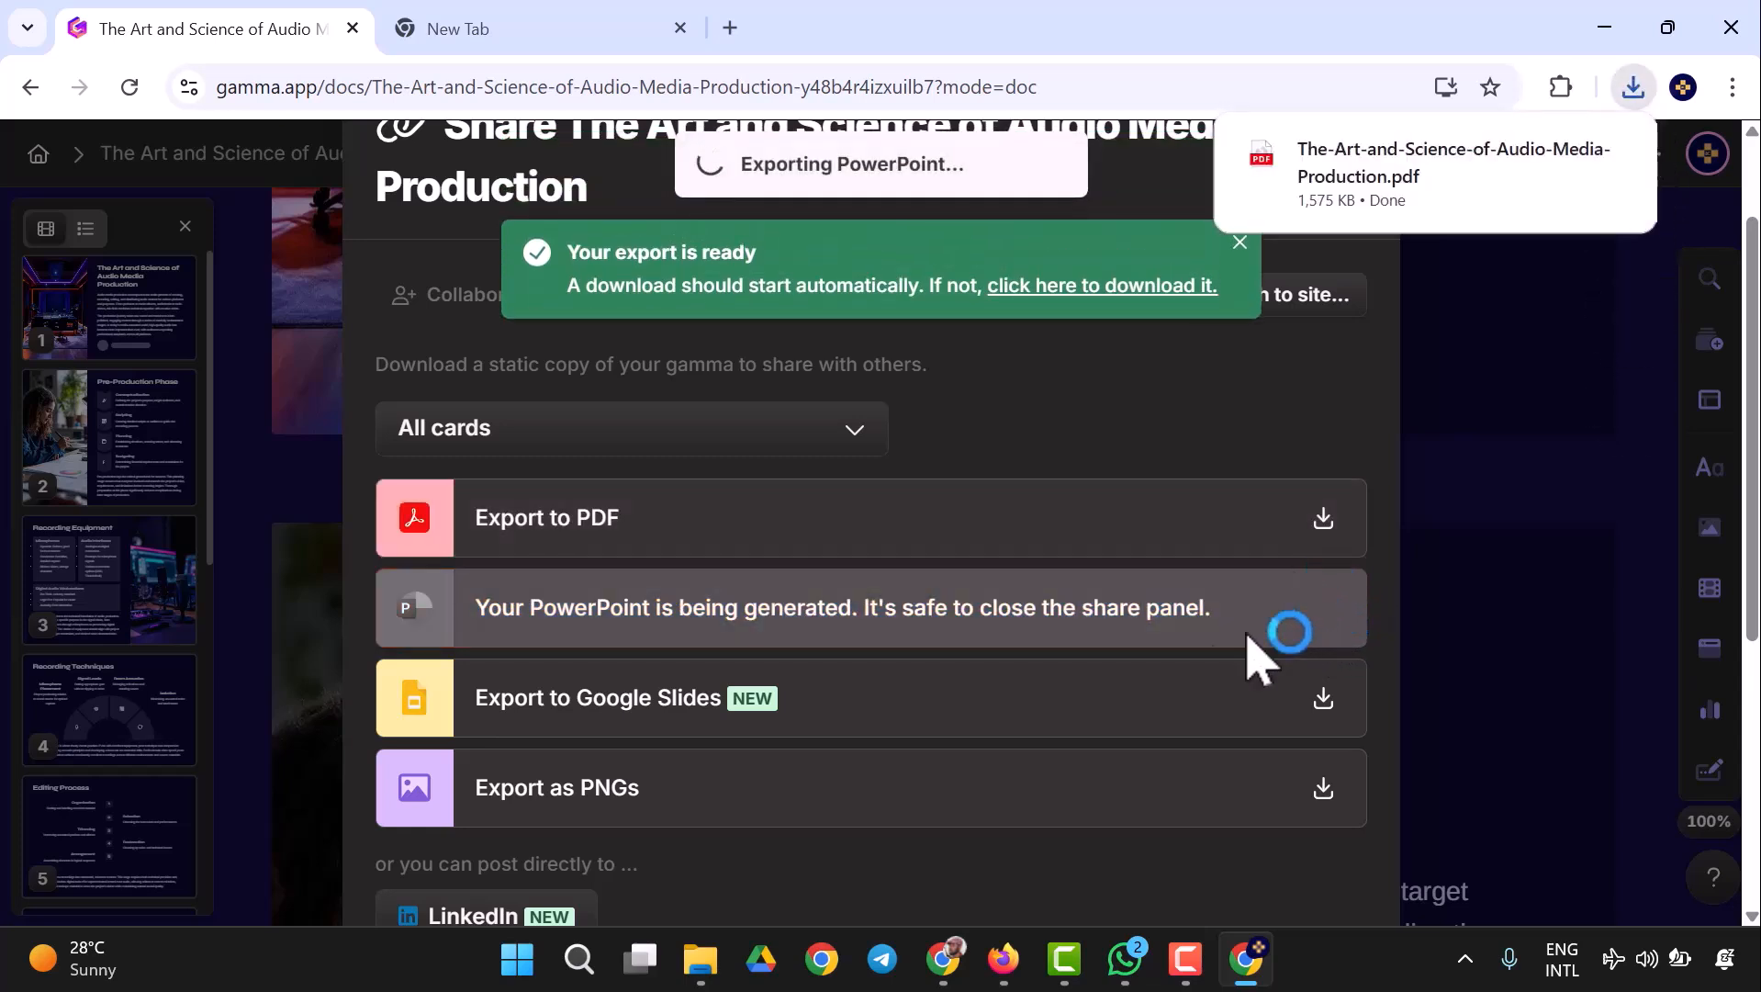
# - Open The-Art-and-Science-of-Audio-Media-Production PDF from the Downloads folder, look through its first three pages, and close it
pyautogui.moveTo(711, 977)
pyautogui.click(562, 868)
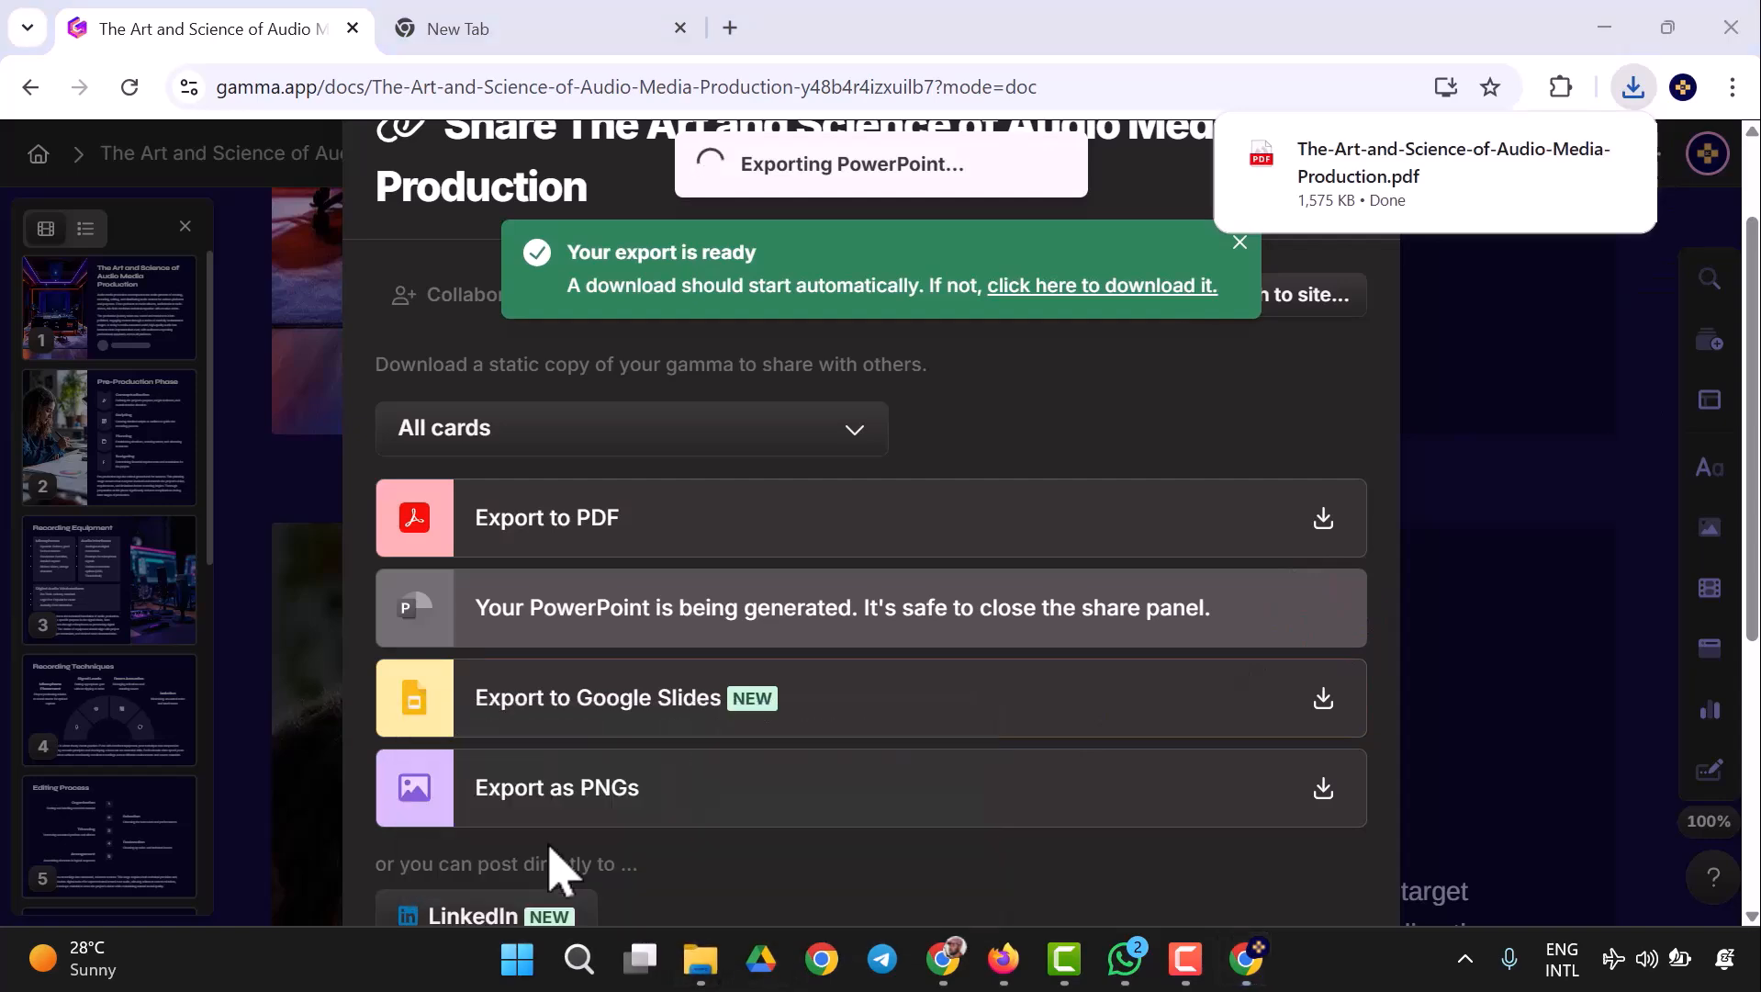
pyautogui.click(117, 433)
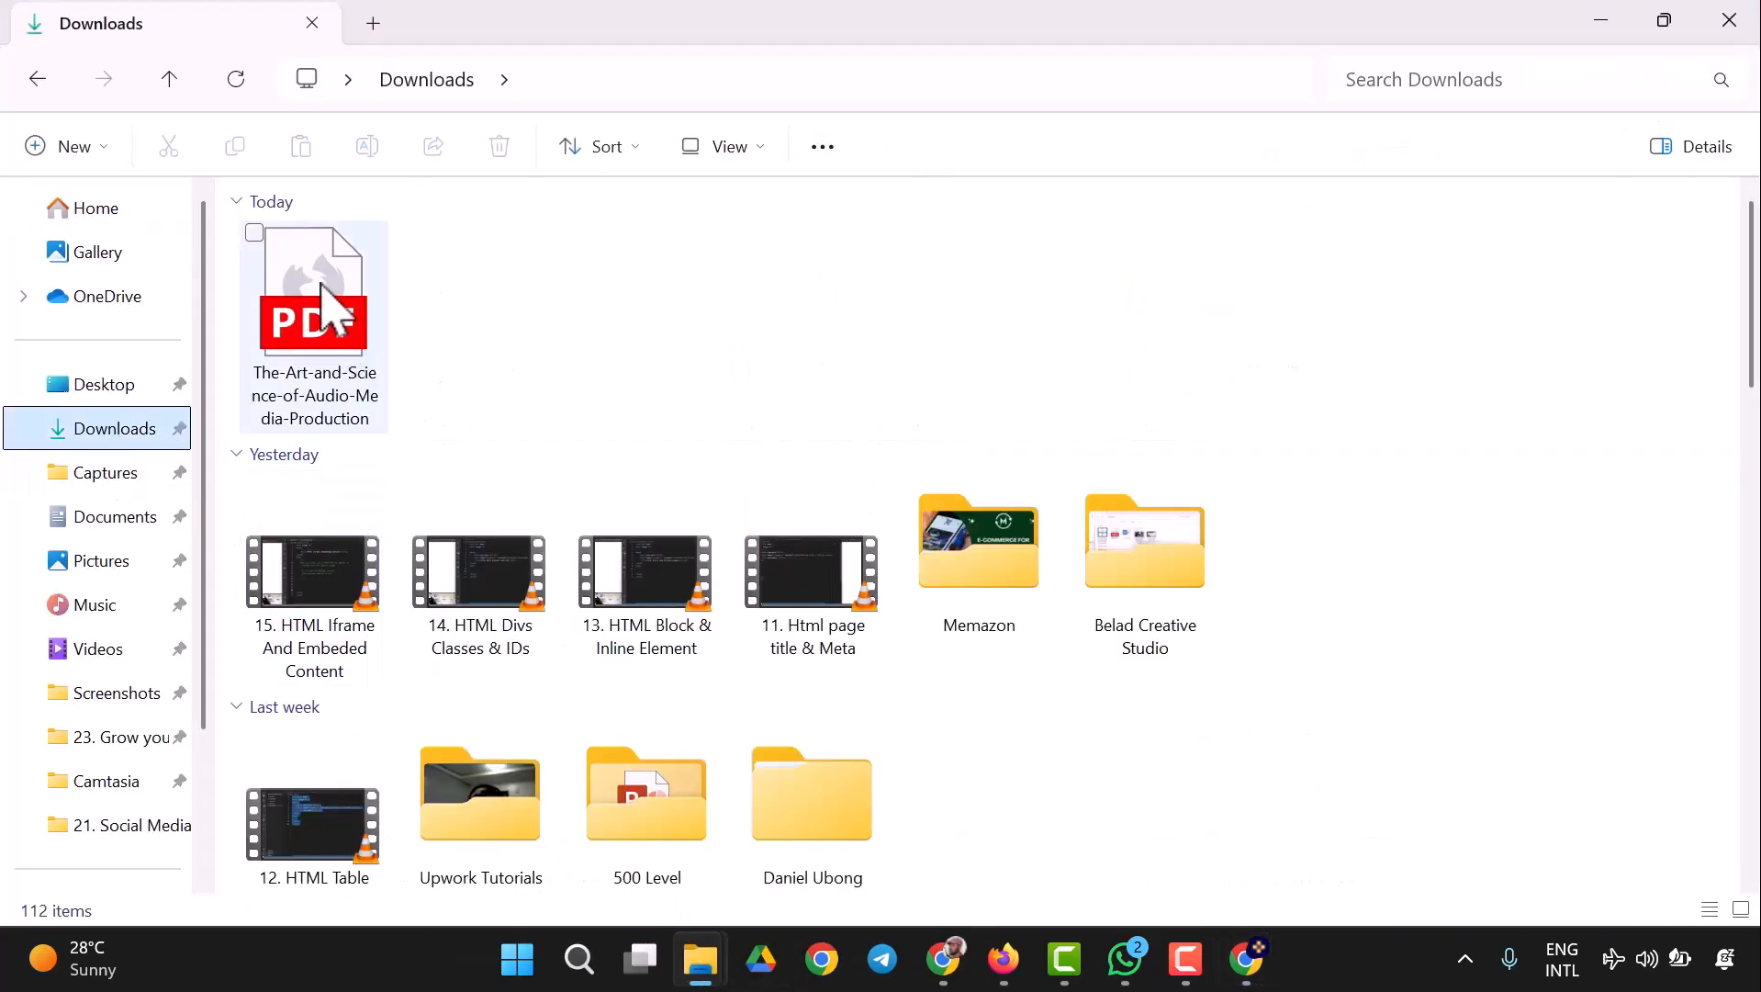
pyautogui.click(323, 296)
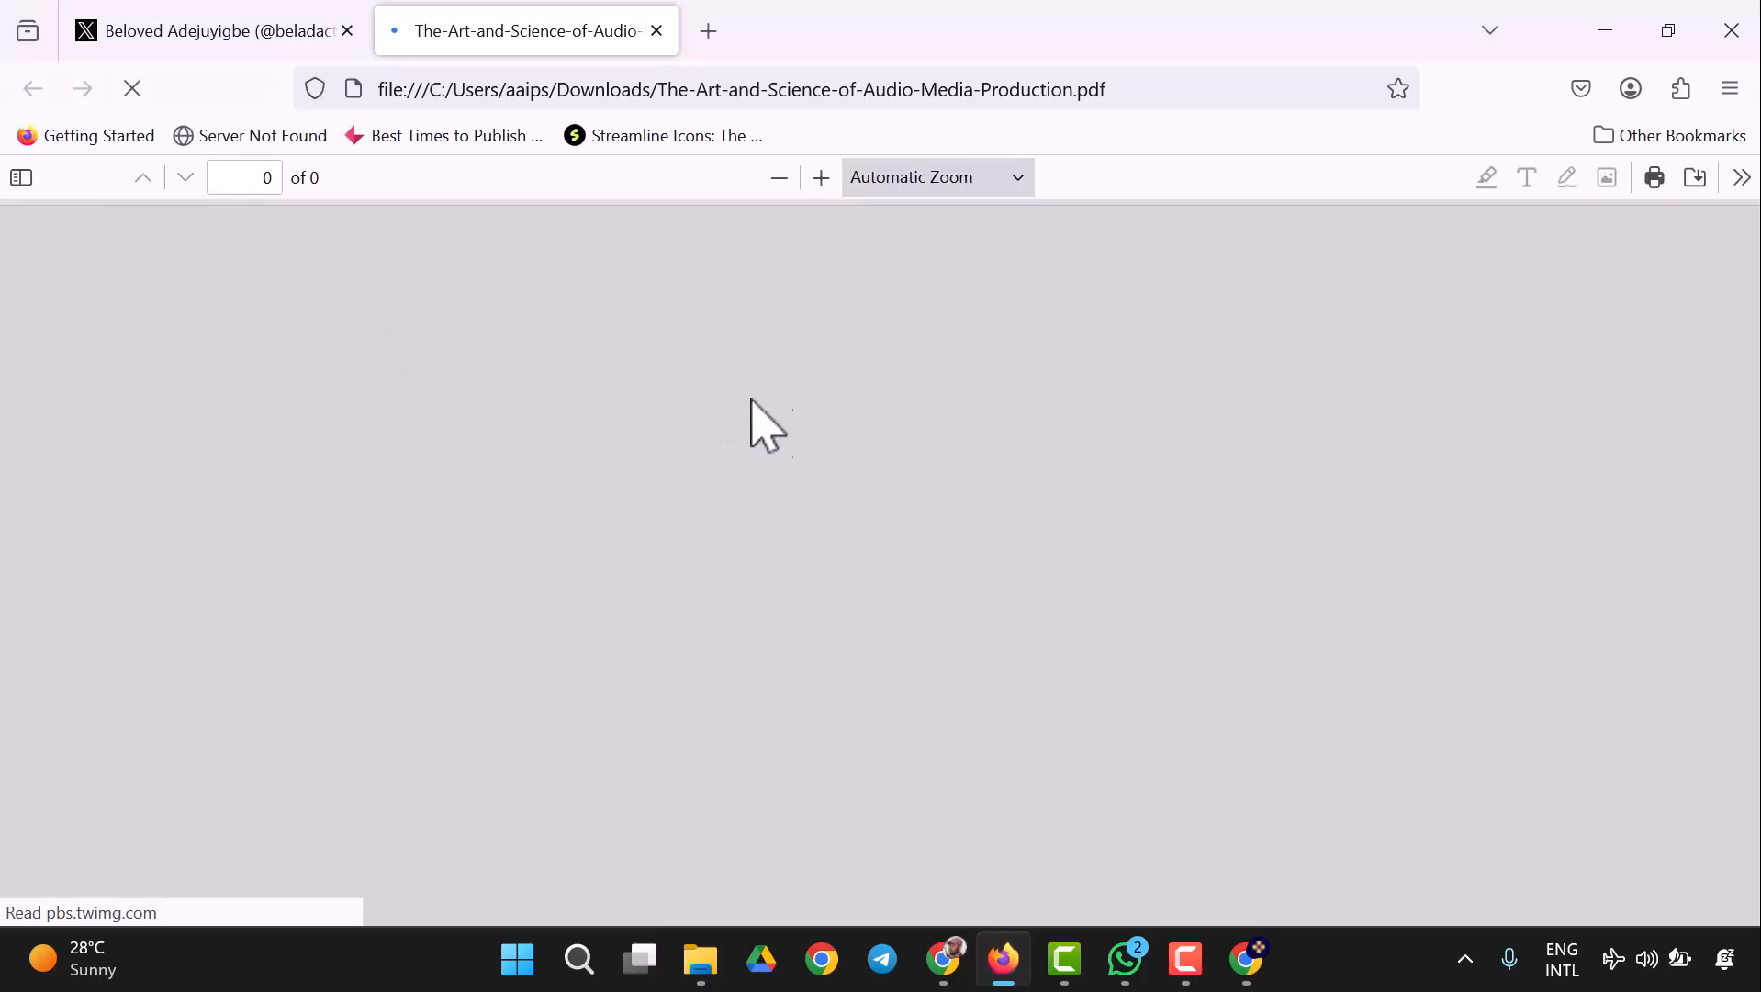
pyautogui.scroll(-2, 1111, 422)
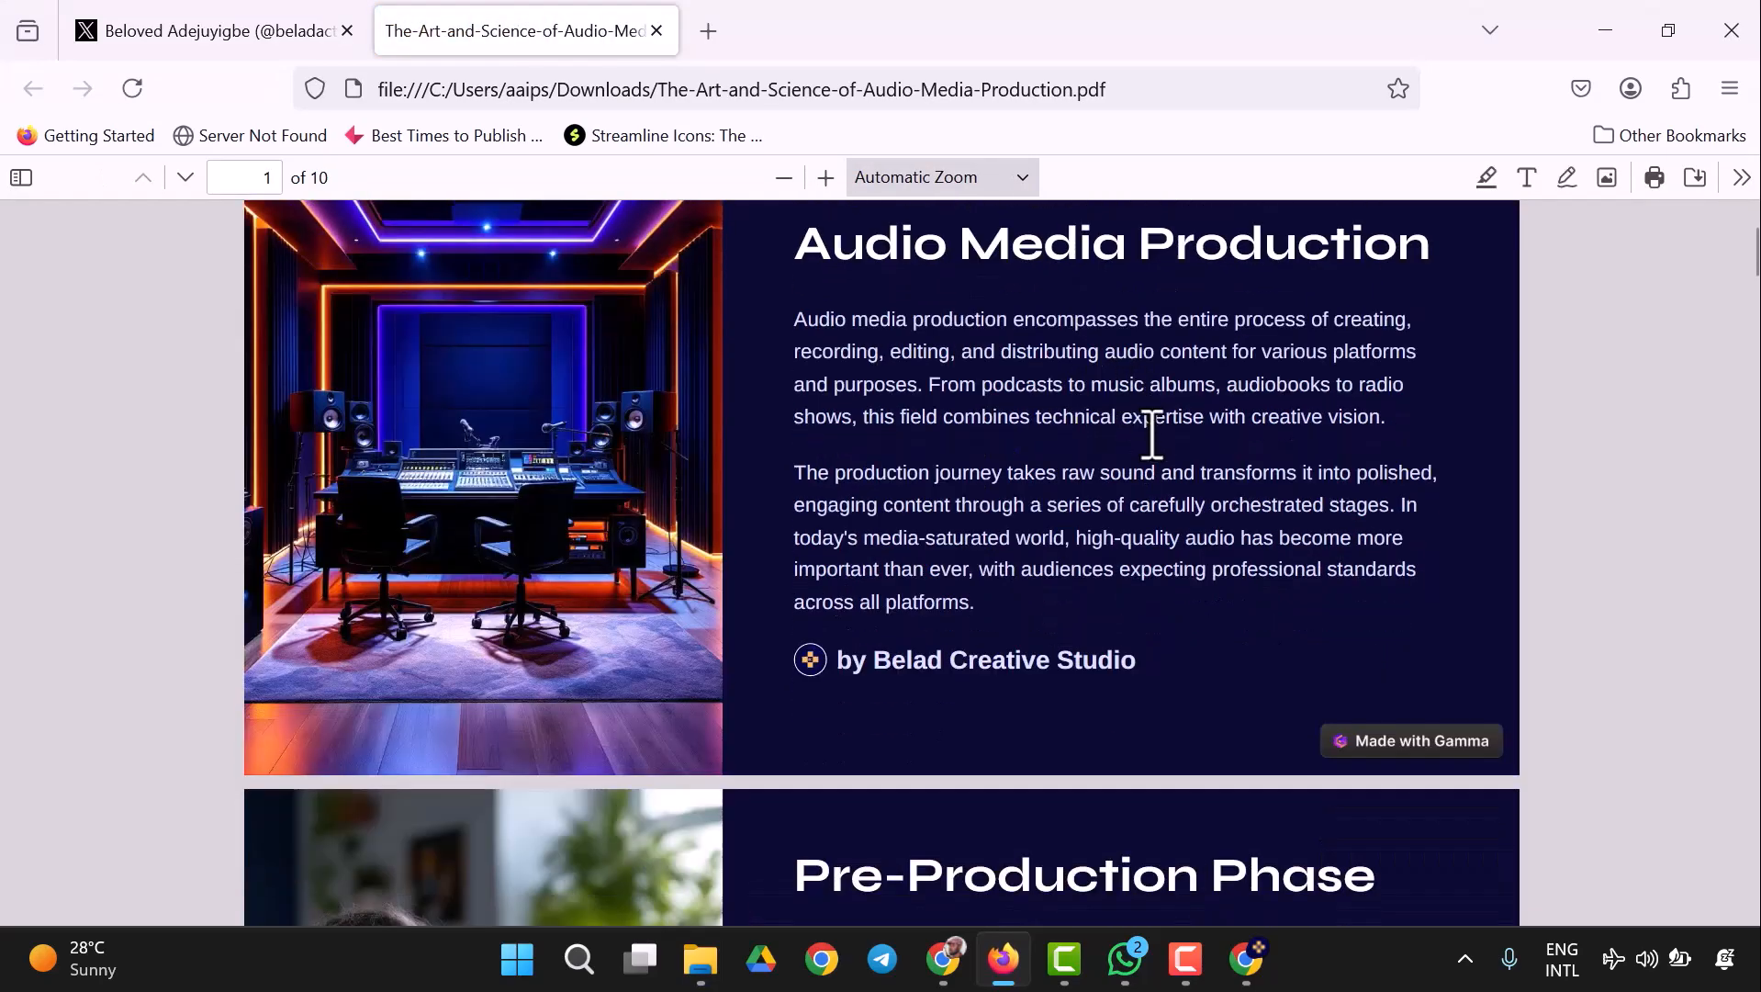
pyautogui.scroll(2, 1152, 436)
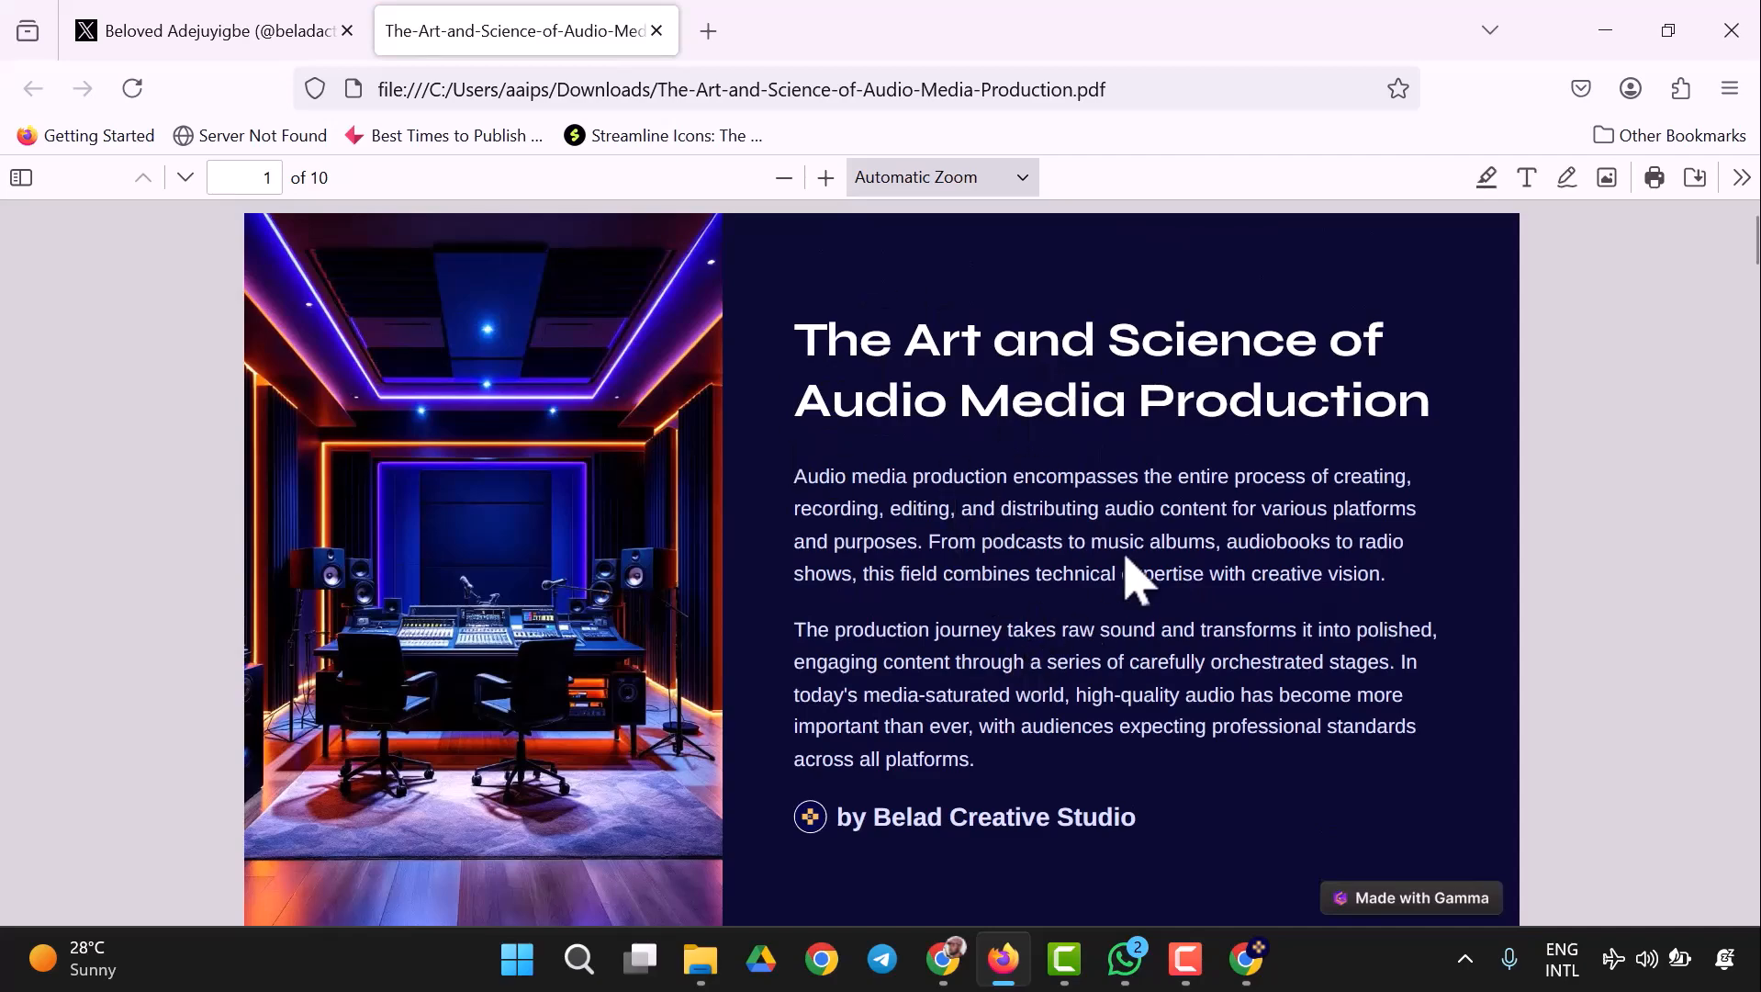
pyautogui.scroll(-20, 1157, 519)
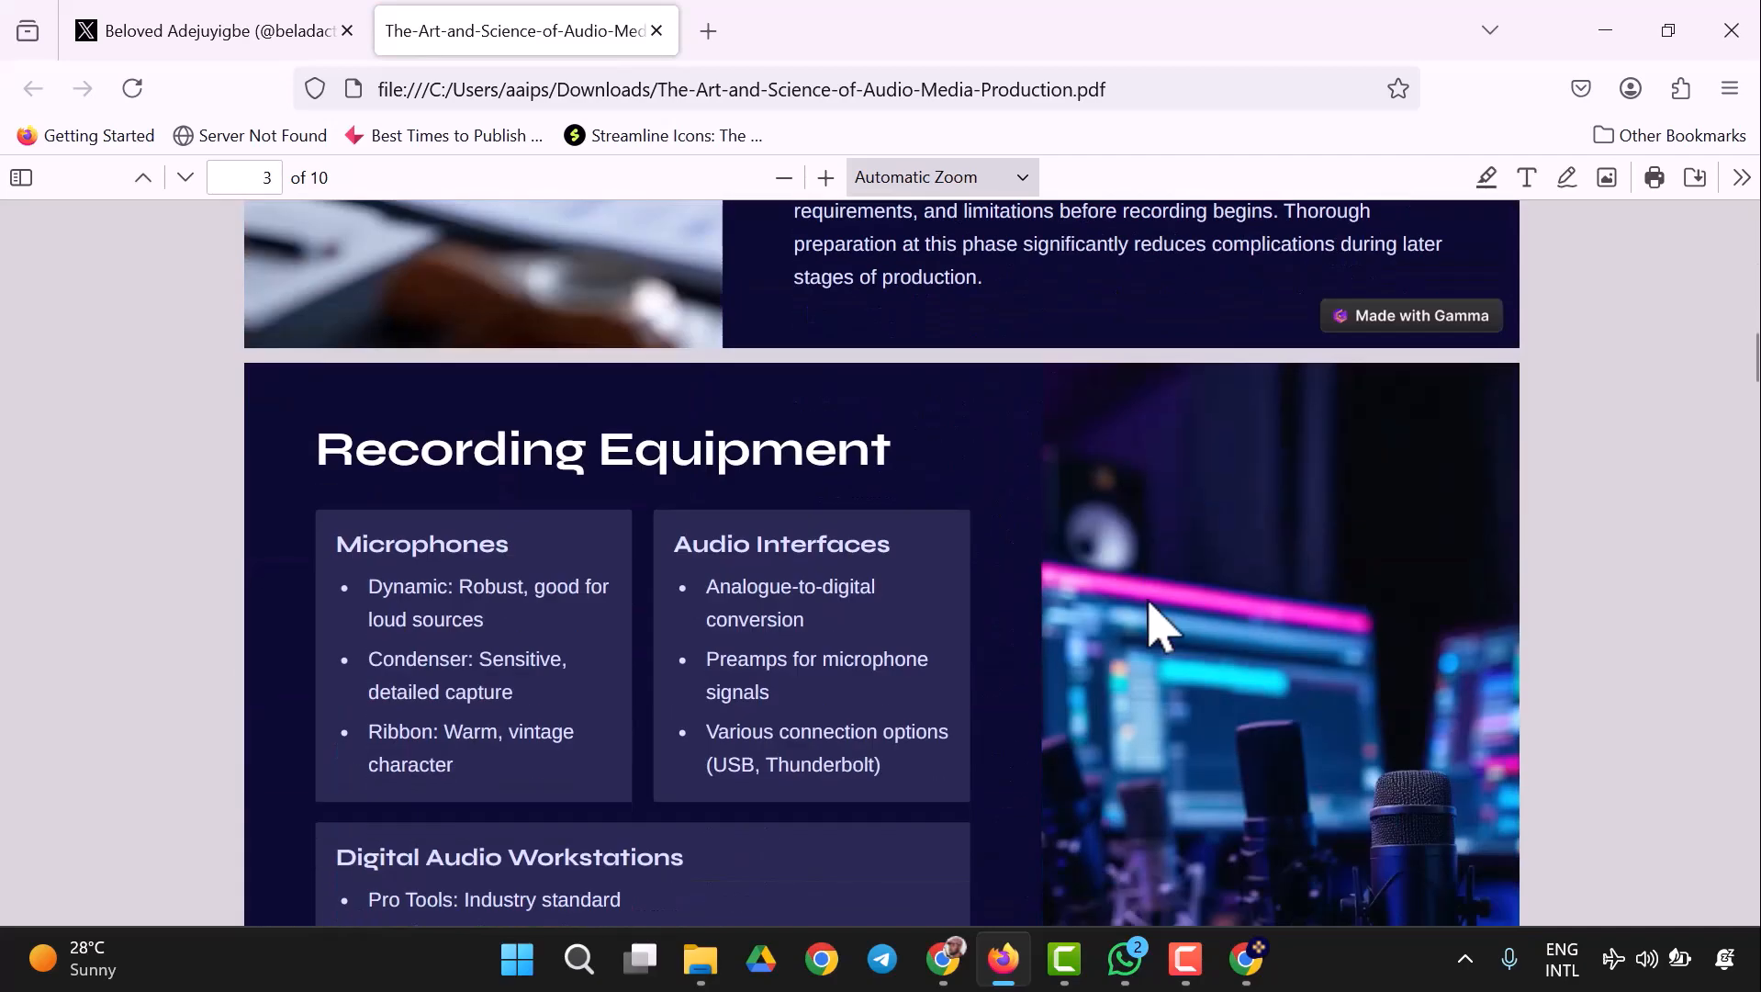
pyautogui.scroll(-2, 1129, 570)
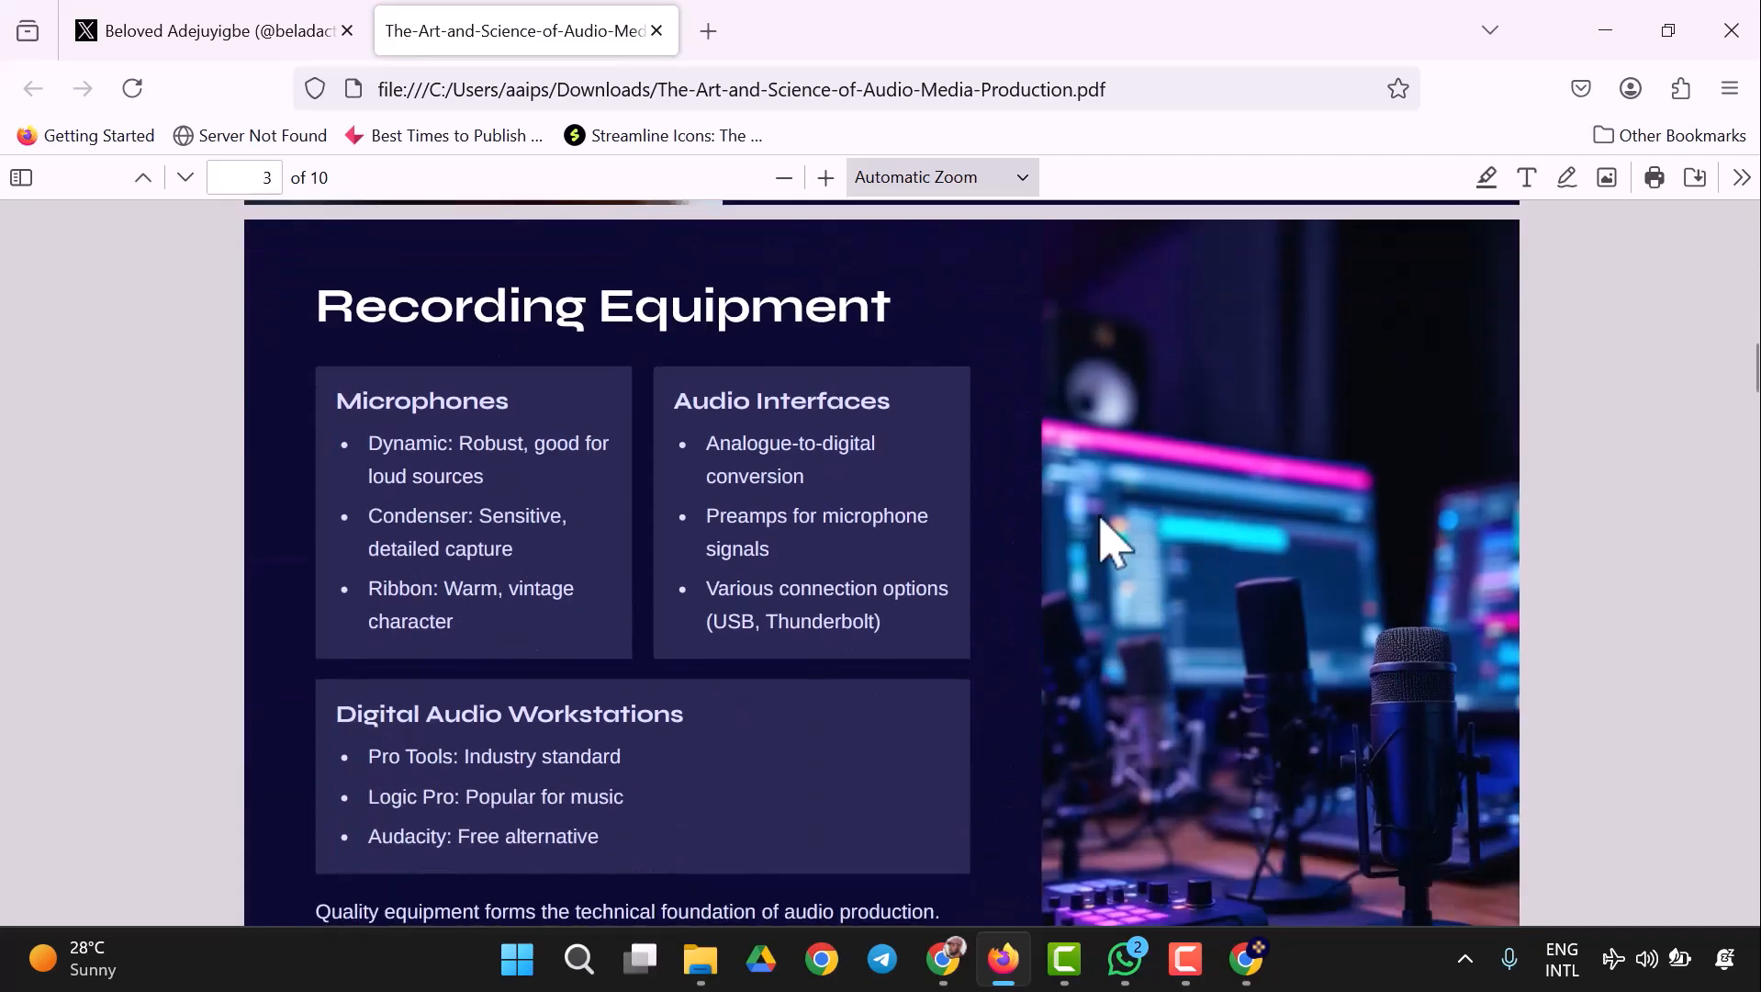
pyautogui.click(657, 31)
# - Switch back to Gamma, dismiss the share window and export notices, and delete the author block from the first card
pyautogui.click(1245, 960)
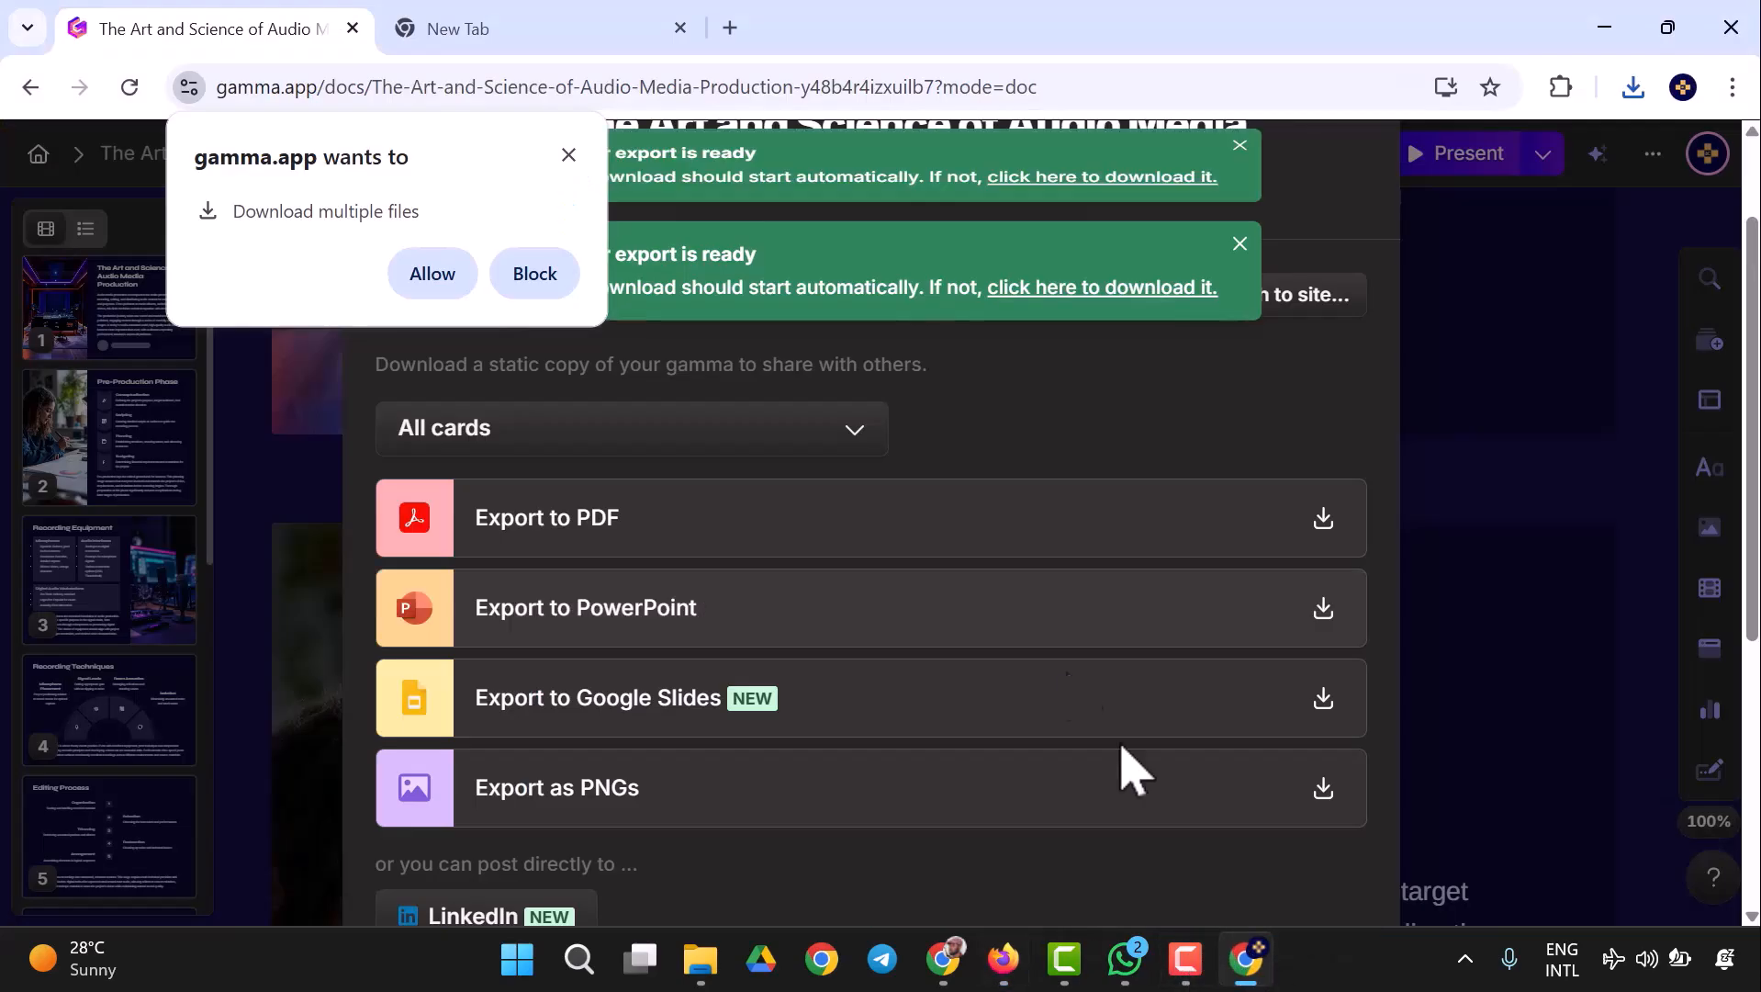
pyautogui.click(1469, 546)
pyautogui.click(1241, 156)
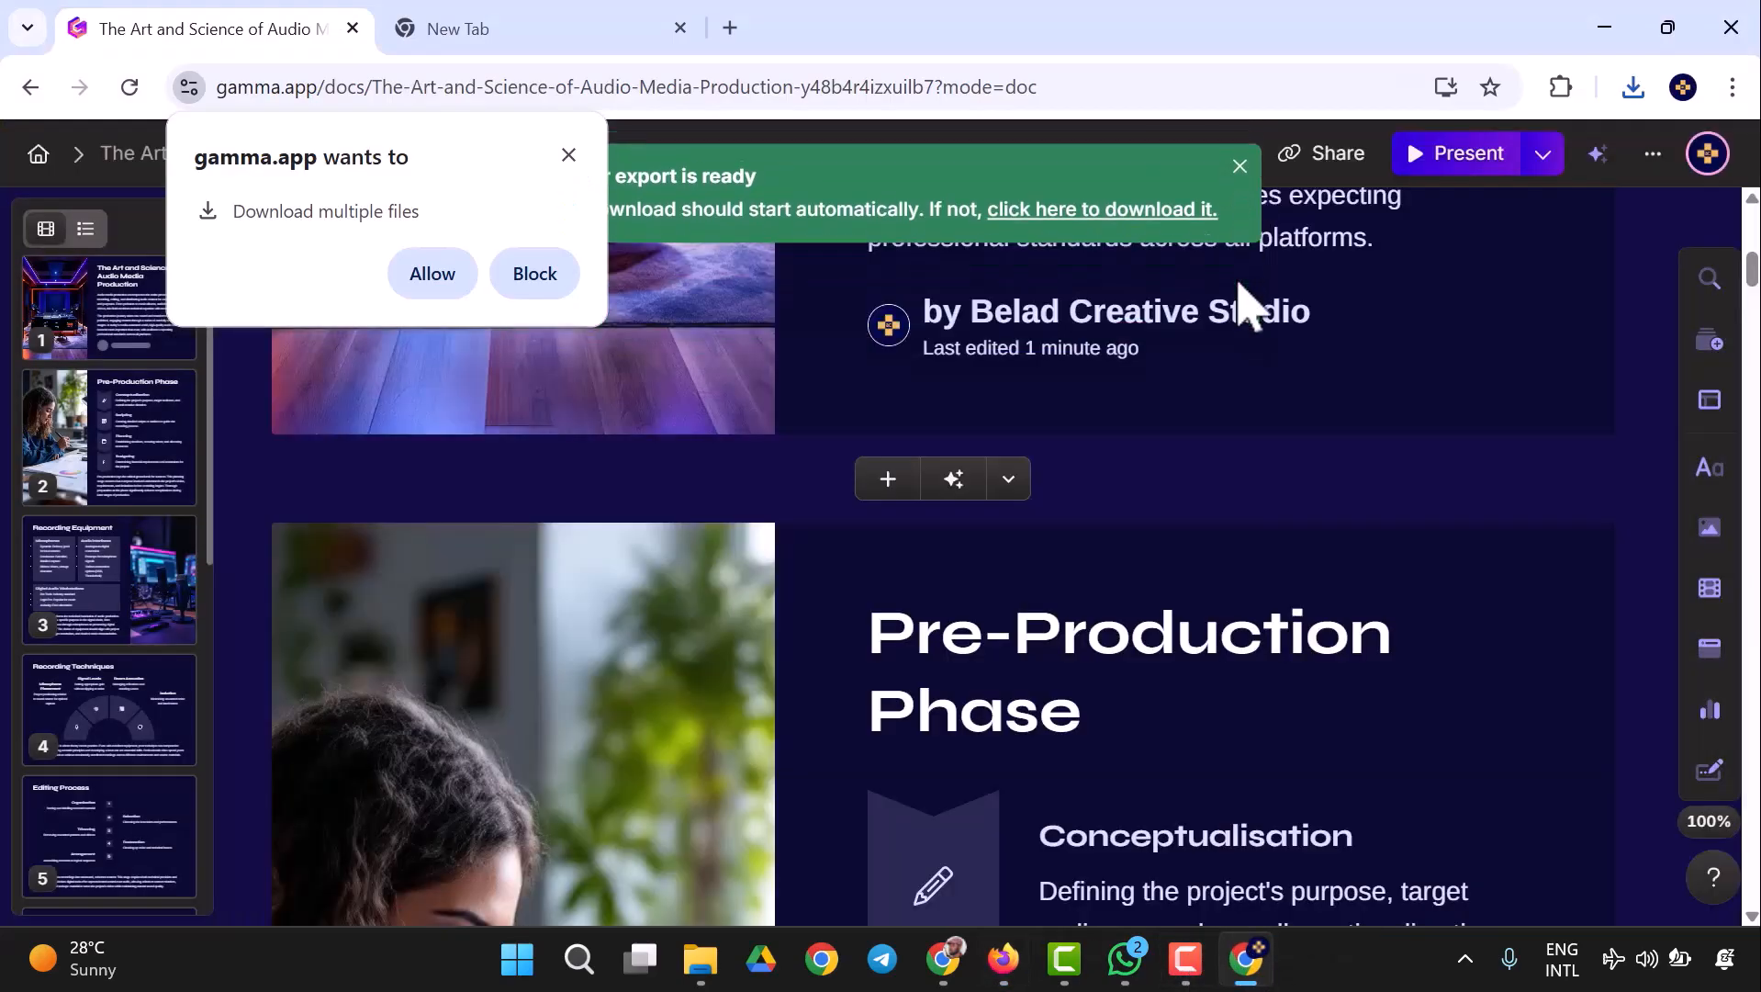
pyautogui.click(1237, 157)
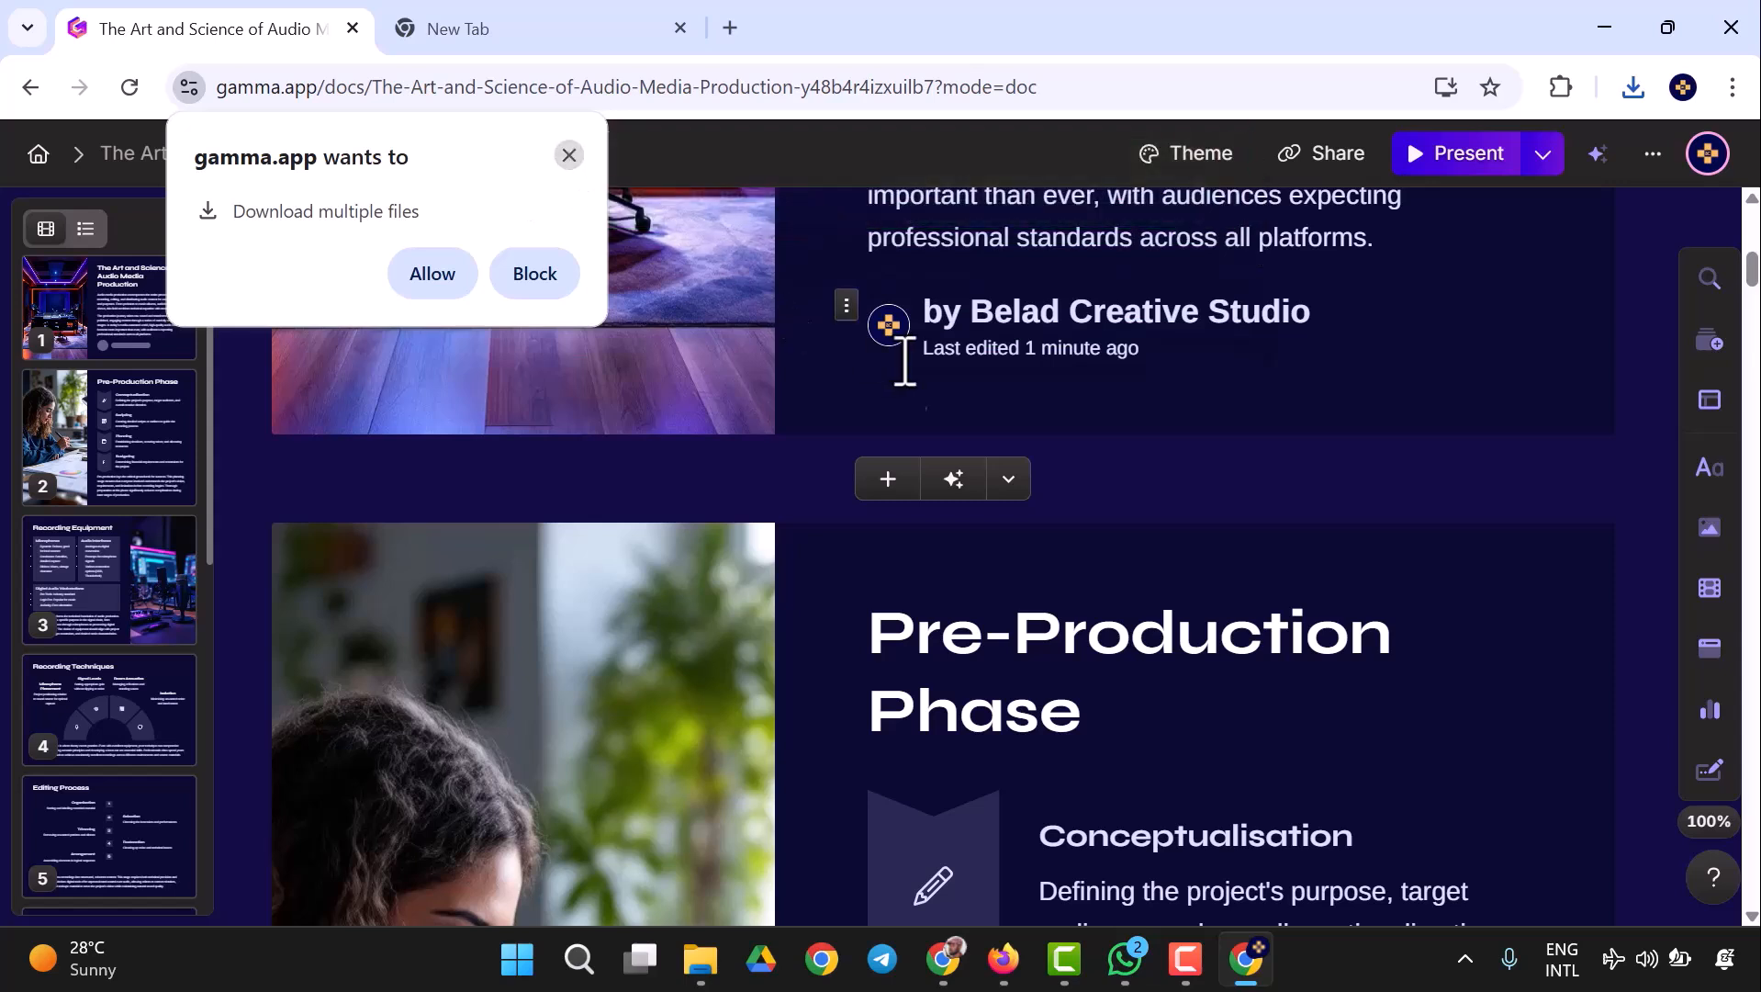
pyautogui.click(1066, 338)
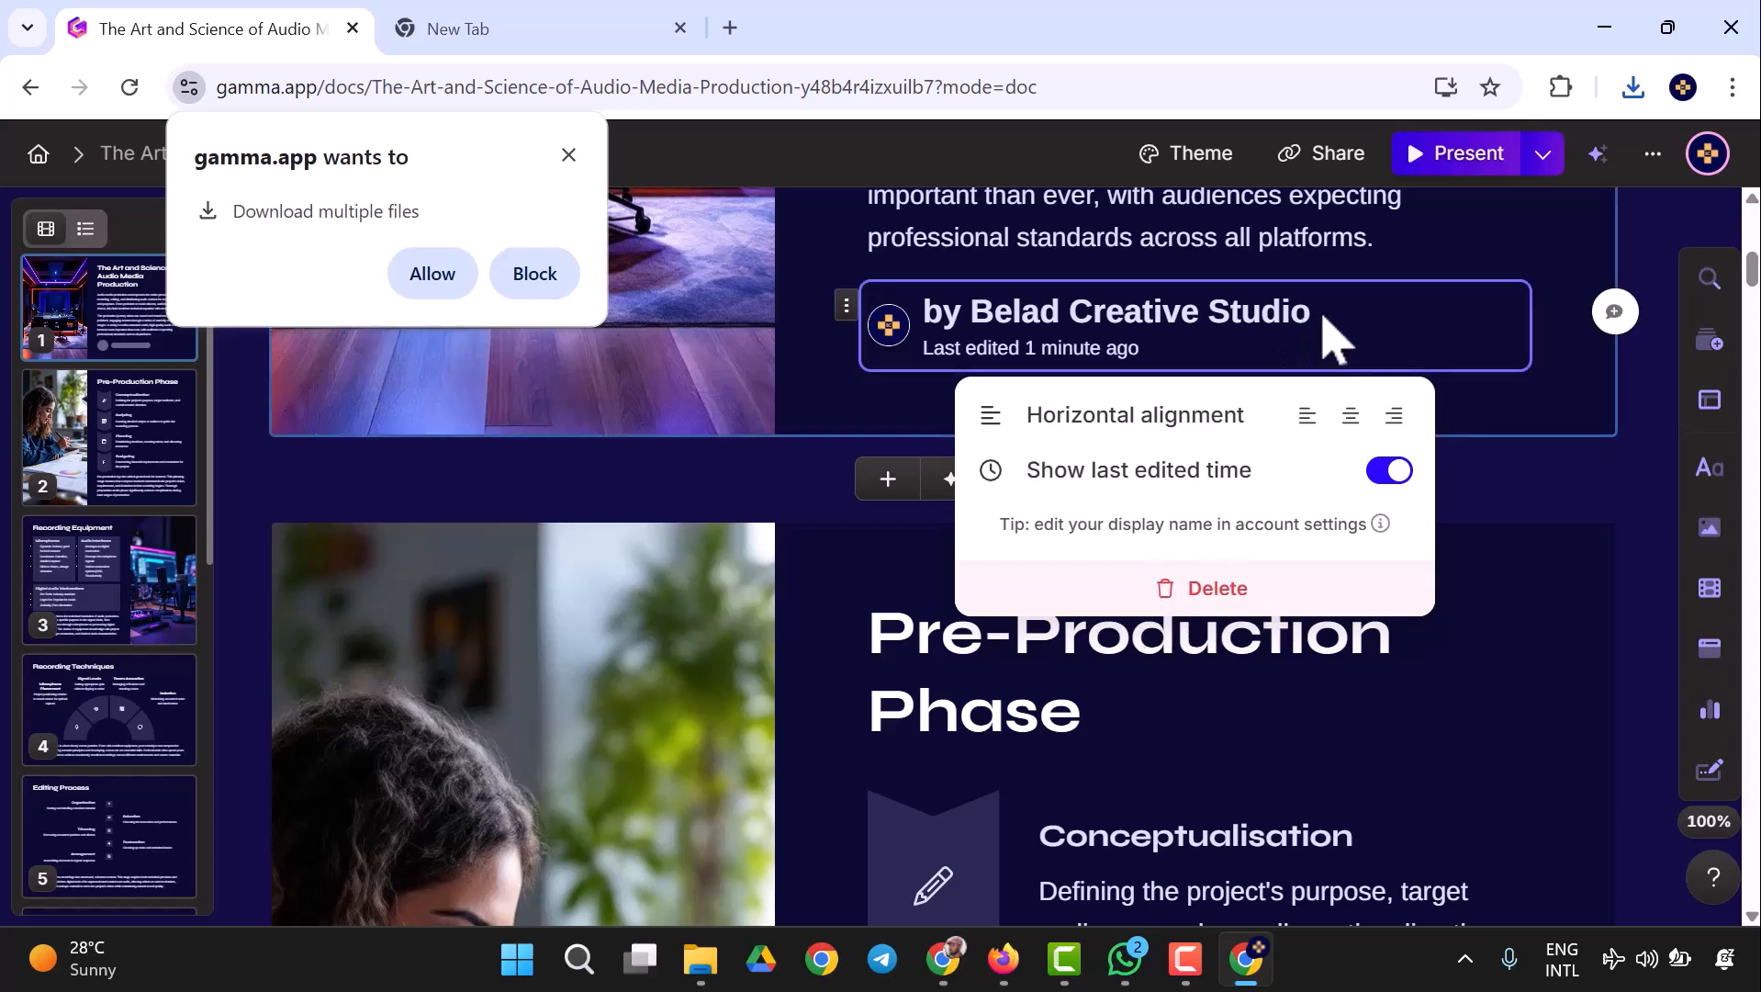
pyautogui.click(1191, 604)
# - Look through the cards from Pre-Production Phase to Conclusion and Future Trends, examining the closing card's statistics and text
pyautogui.scroll(-10, 1212, 561)
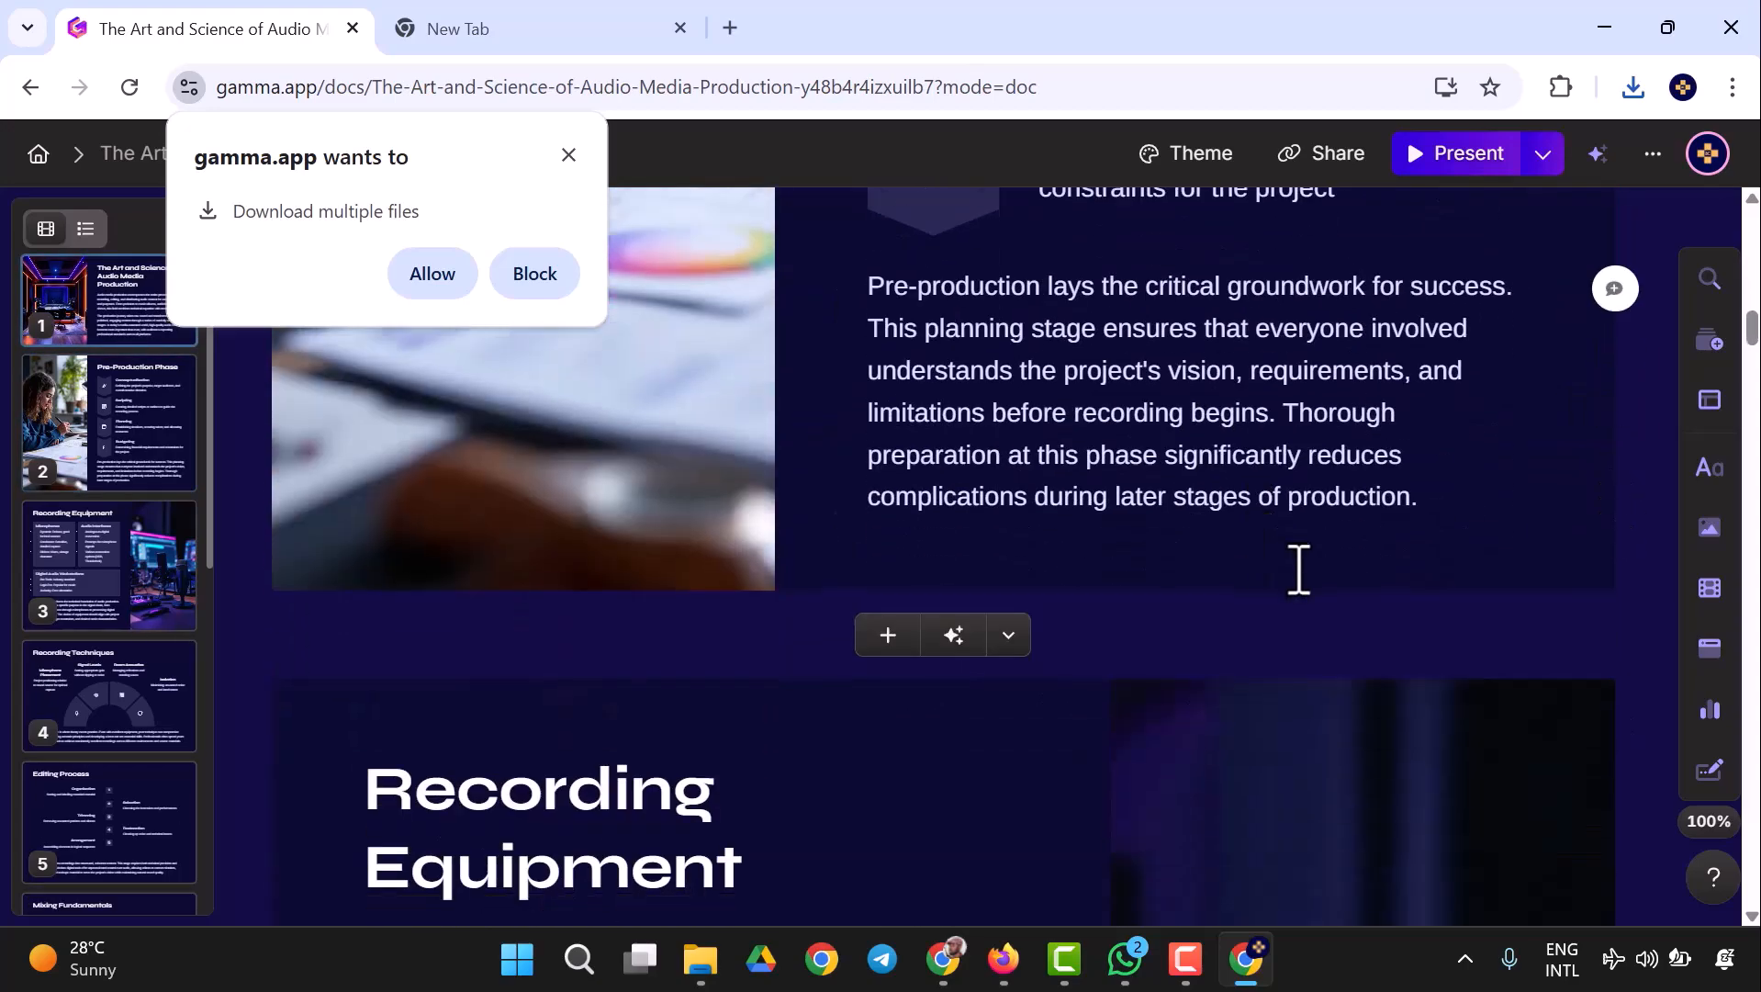
pyautogui.scroll(-15, 1300, 588)
pyautogui.scroll(-20, 1332, 684)
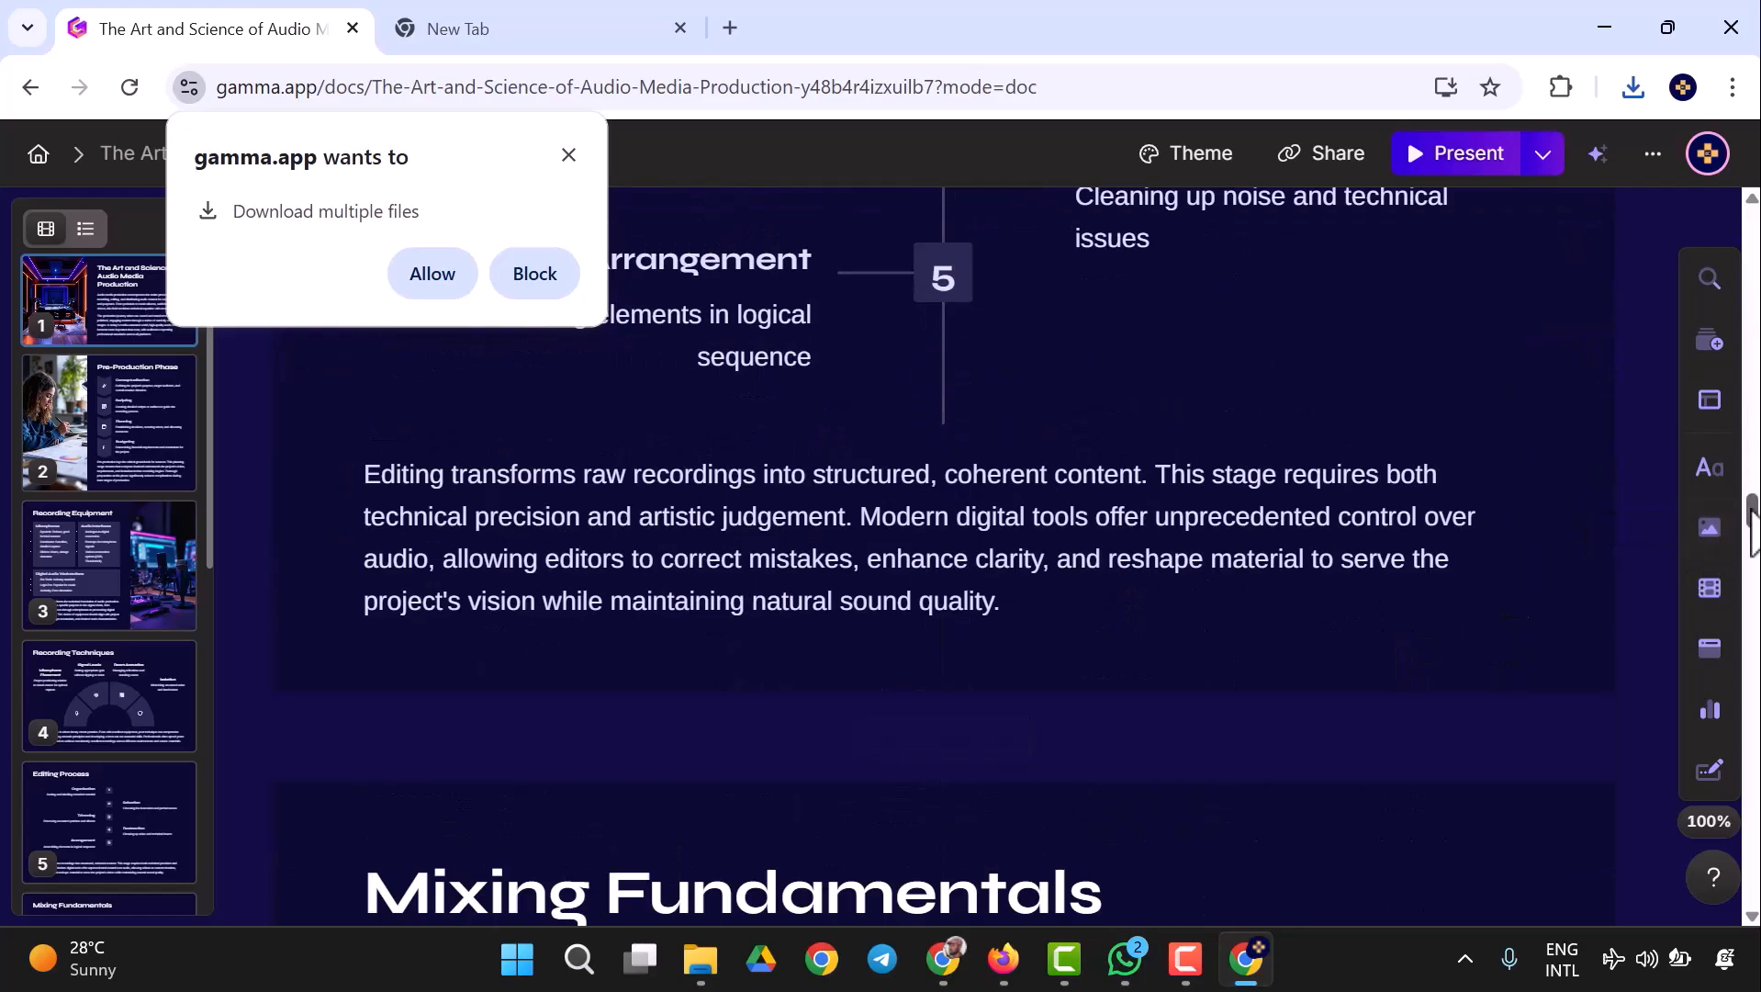
pyautogui.scroll(-20, 1751, 528)
pyautogui.scroll(4, 1345, 739)
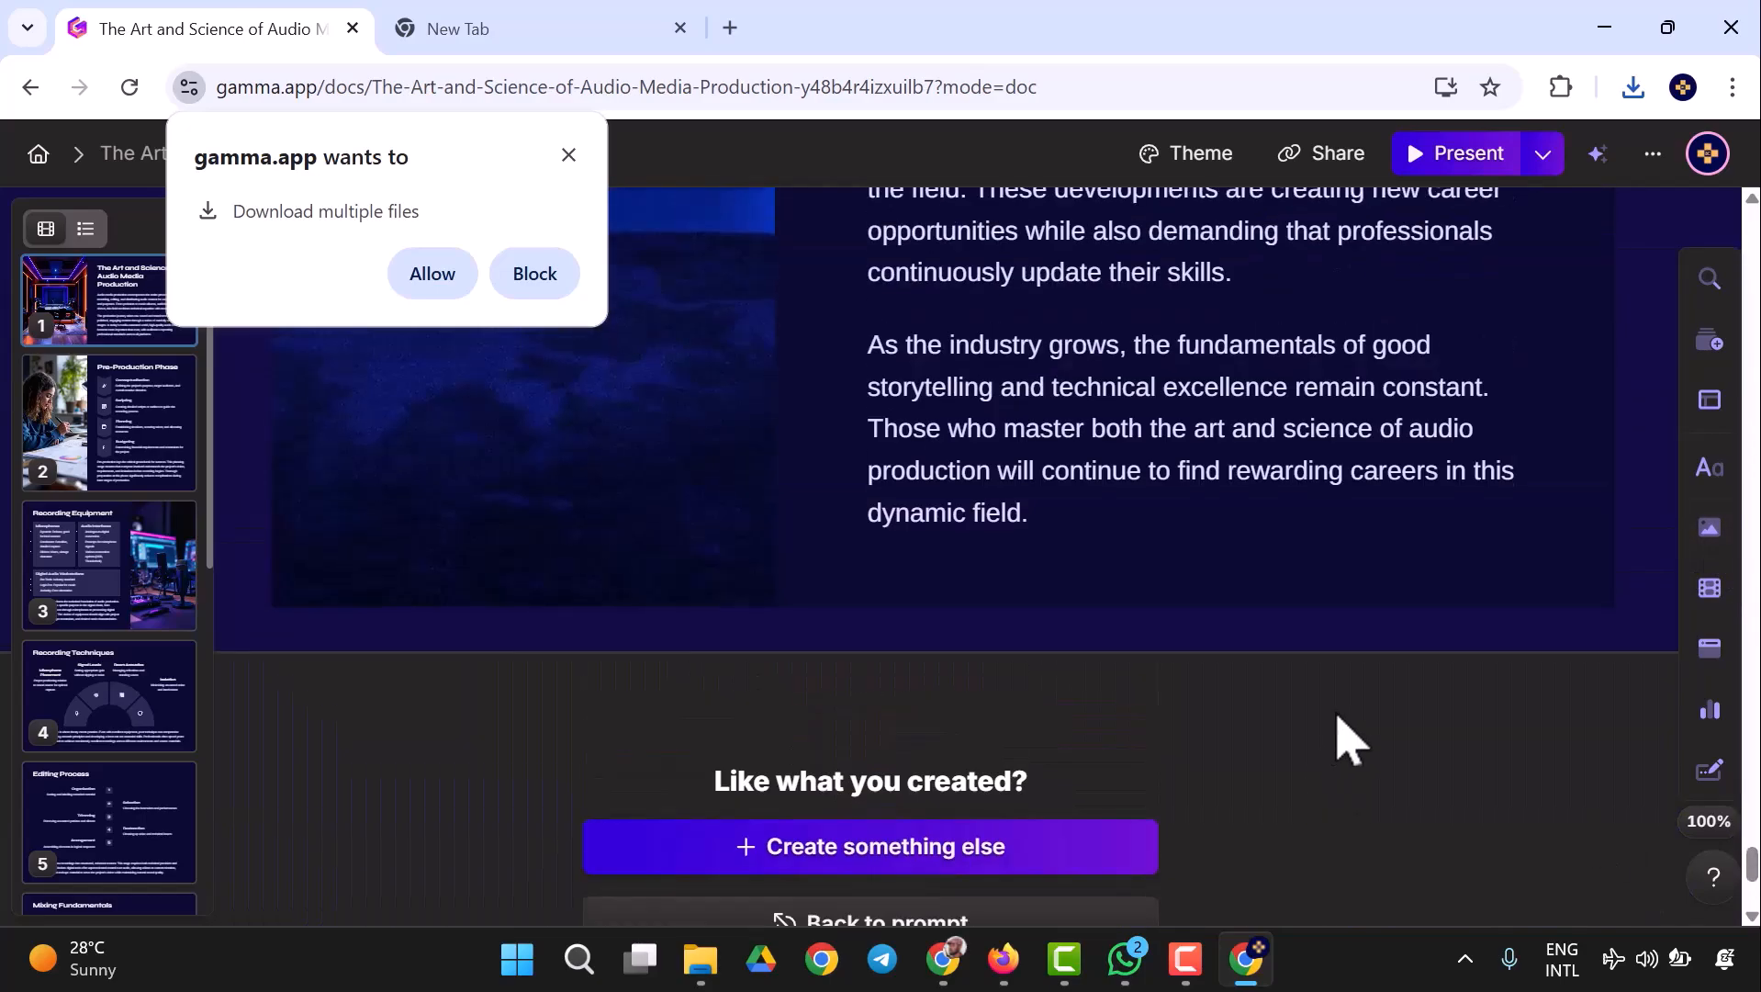
pyautogui.scroll(6, 1345, 739)
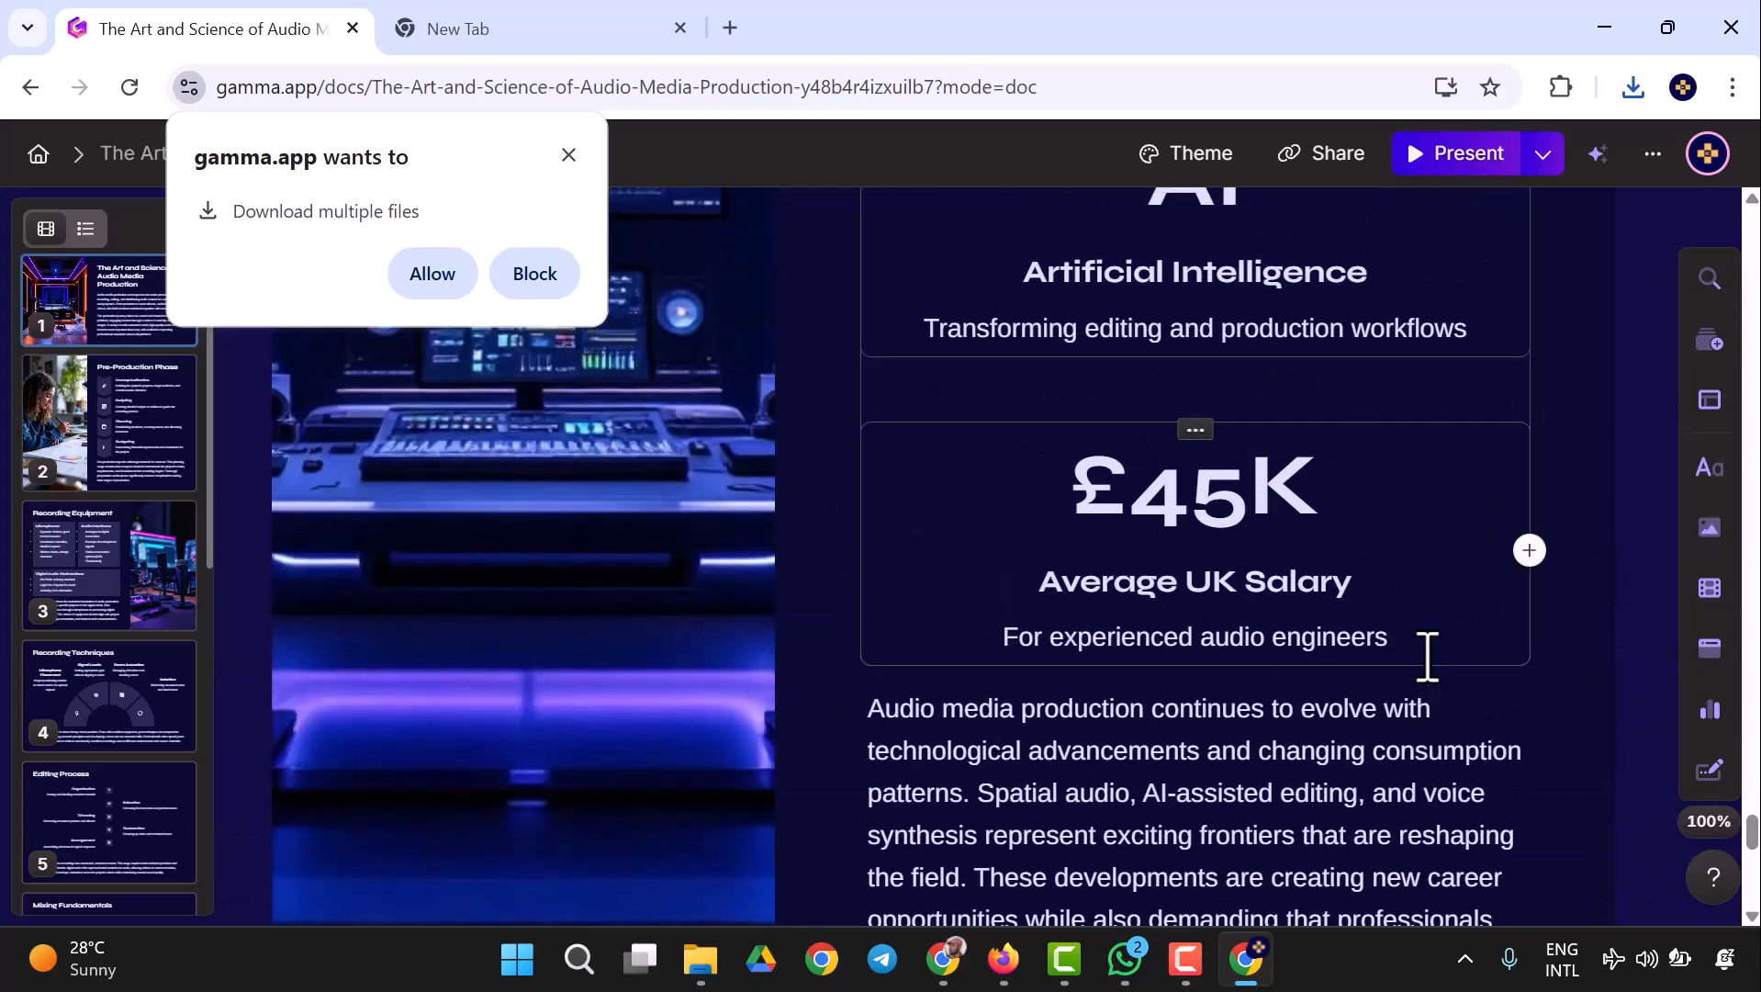
pyautogui.scroll(10, 1419, 630)
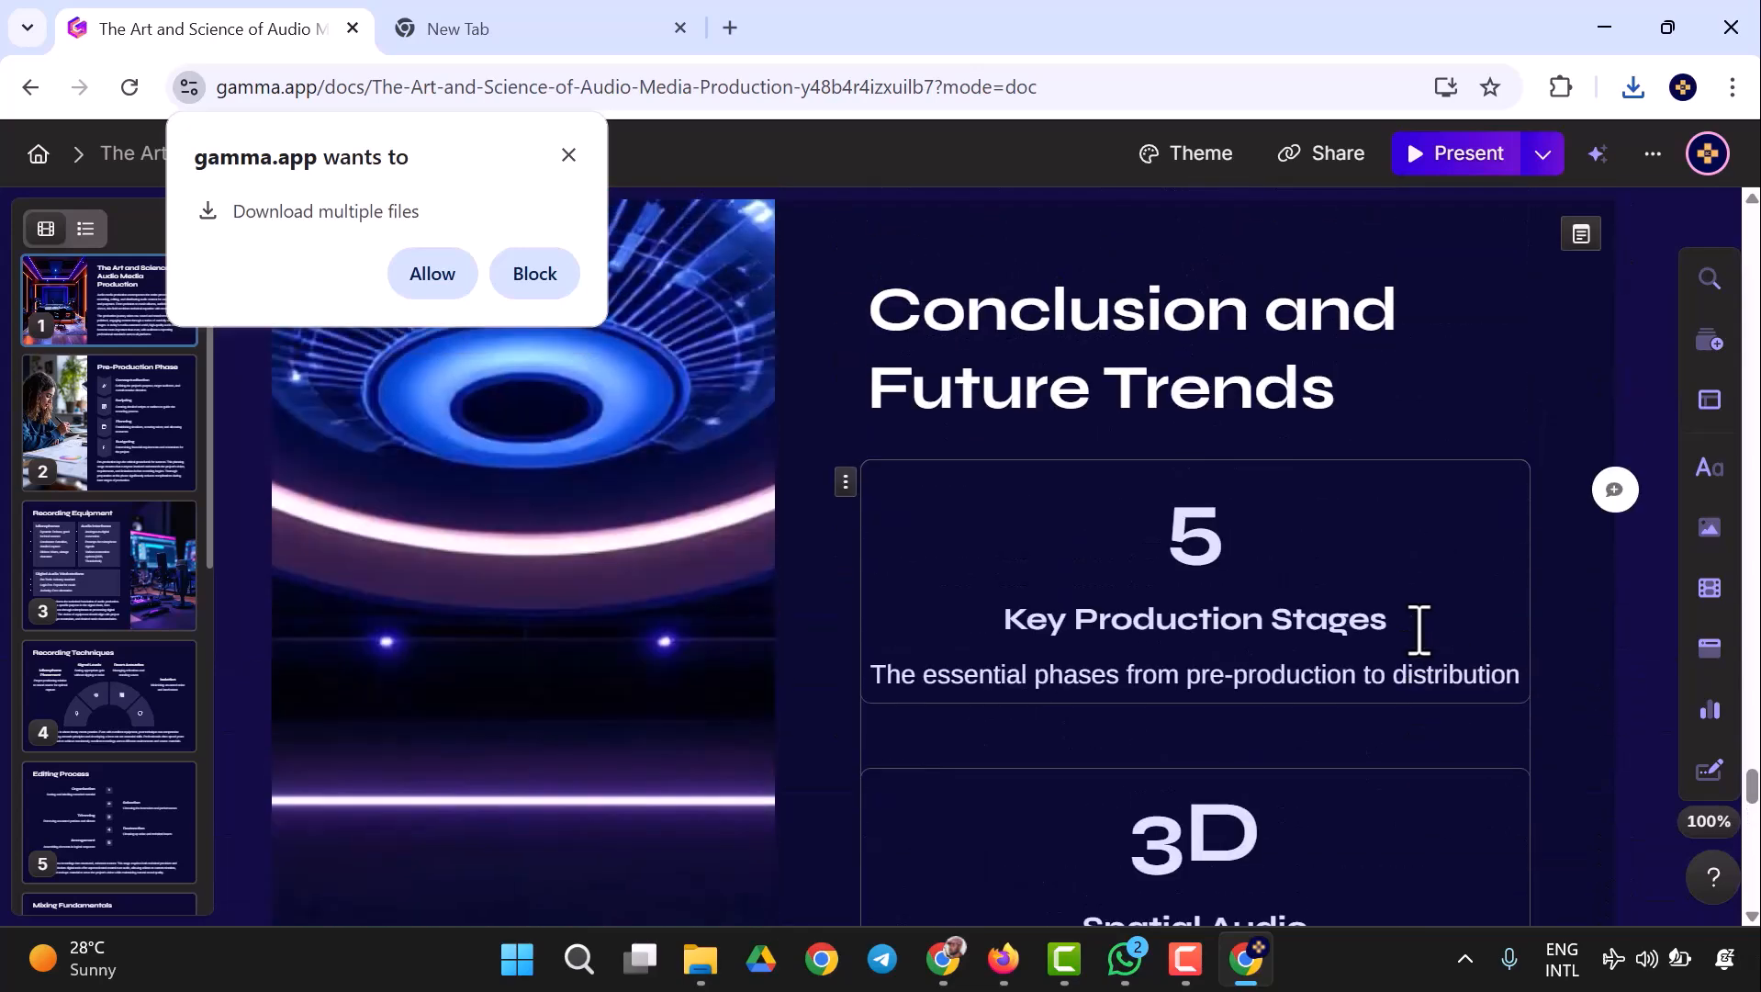
# - Delete the Average UK Salary block from the Conclusion and Future Trends card and review the card's remaining text
pyautogui.scroll(-5, 1366, 569)
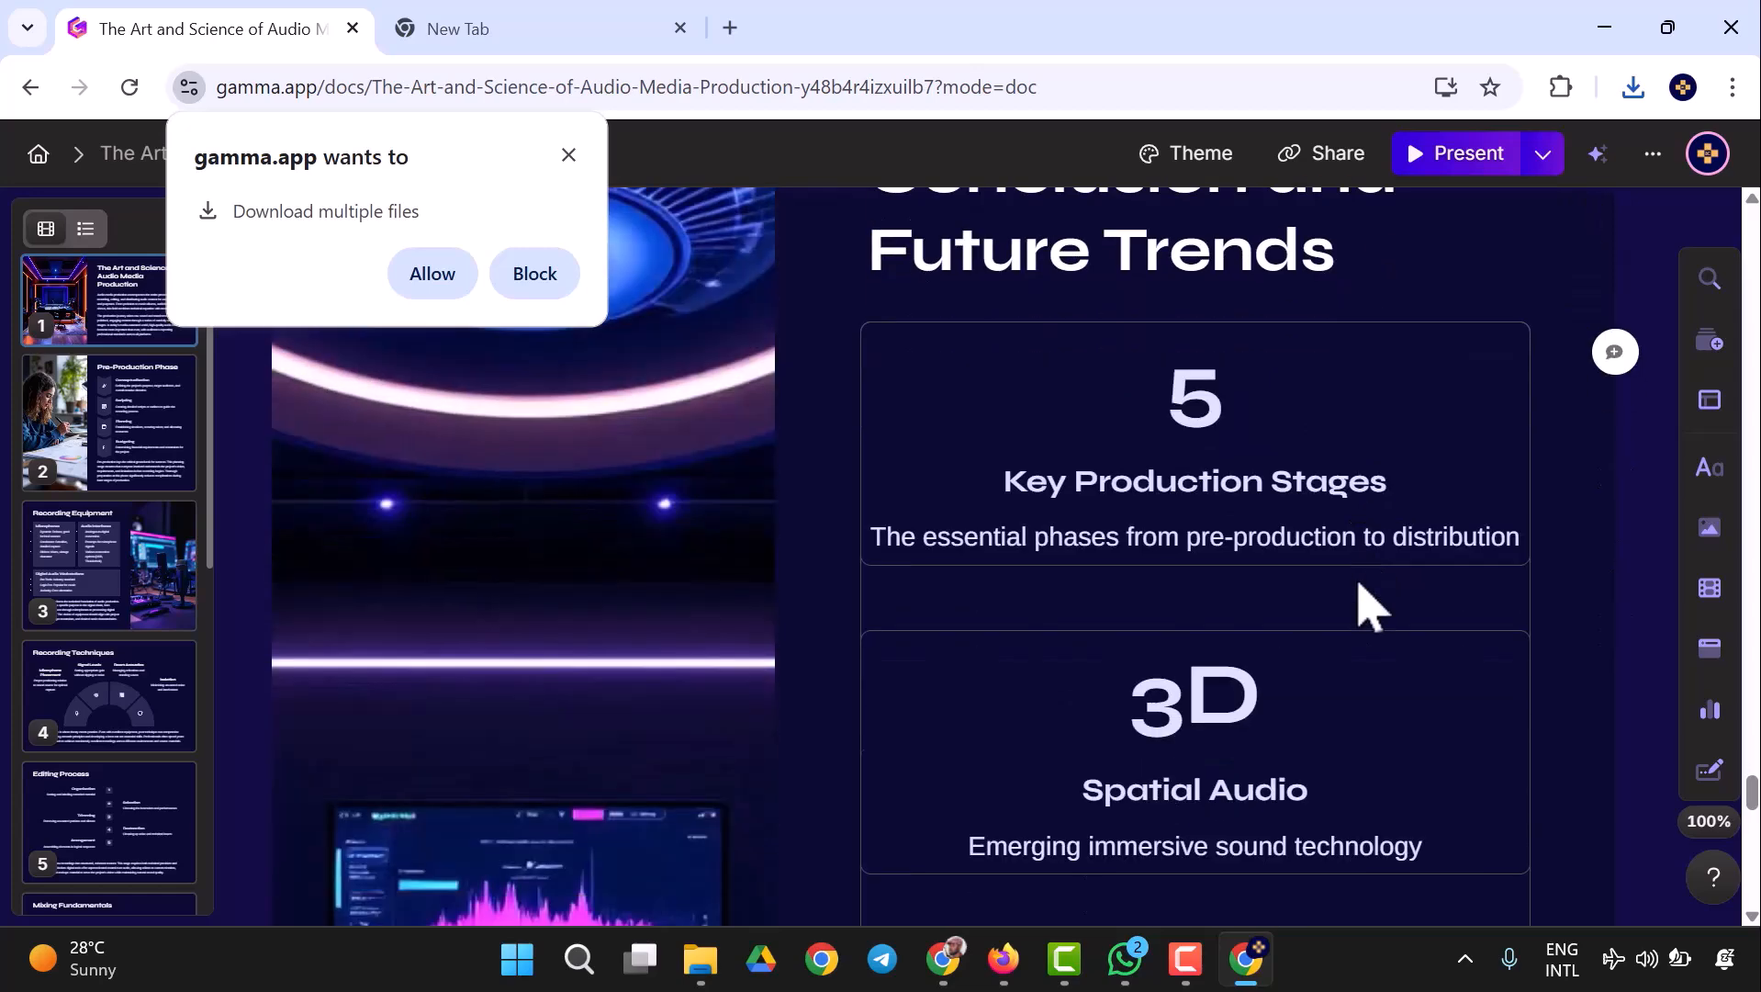
pyautogui.scroll(-6, 1368, 606)
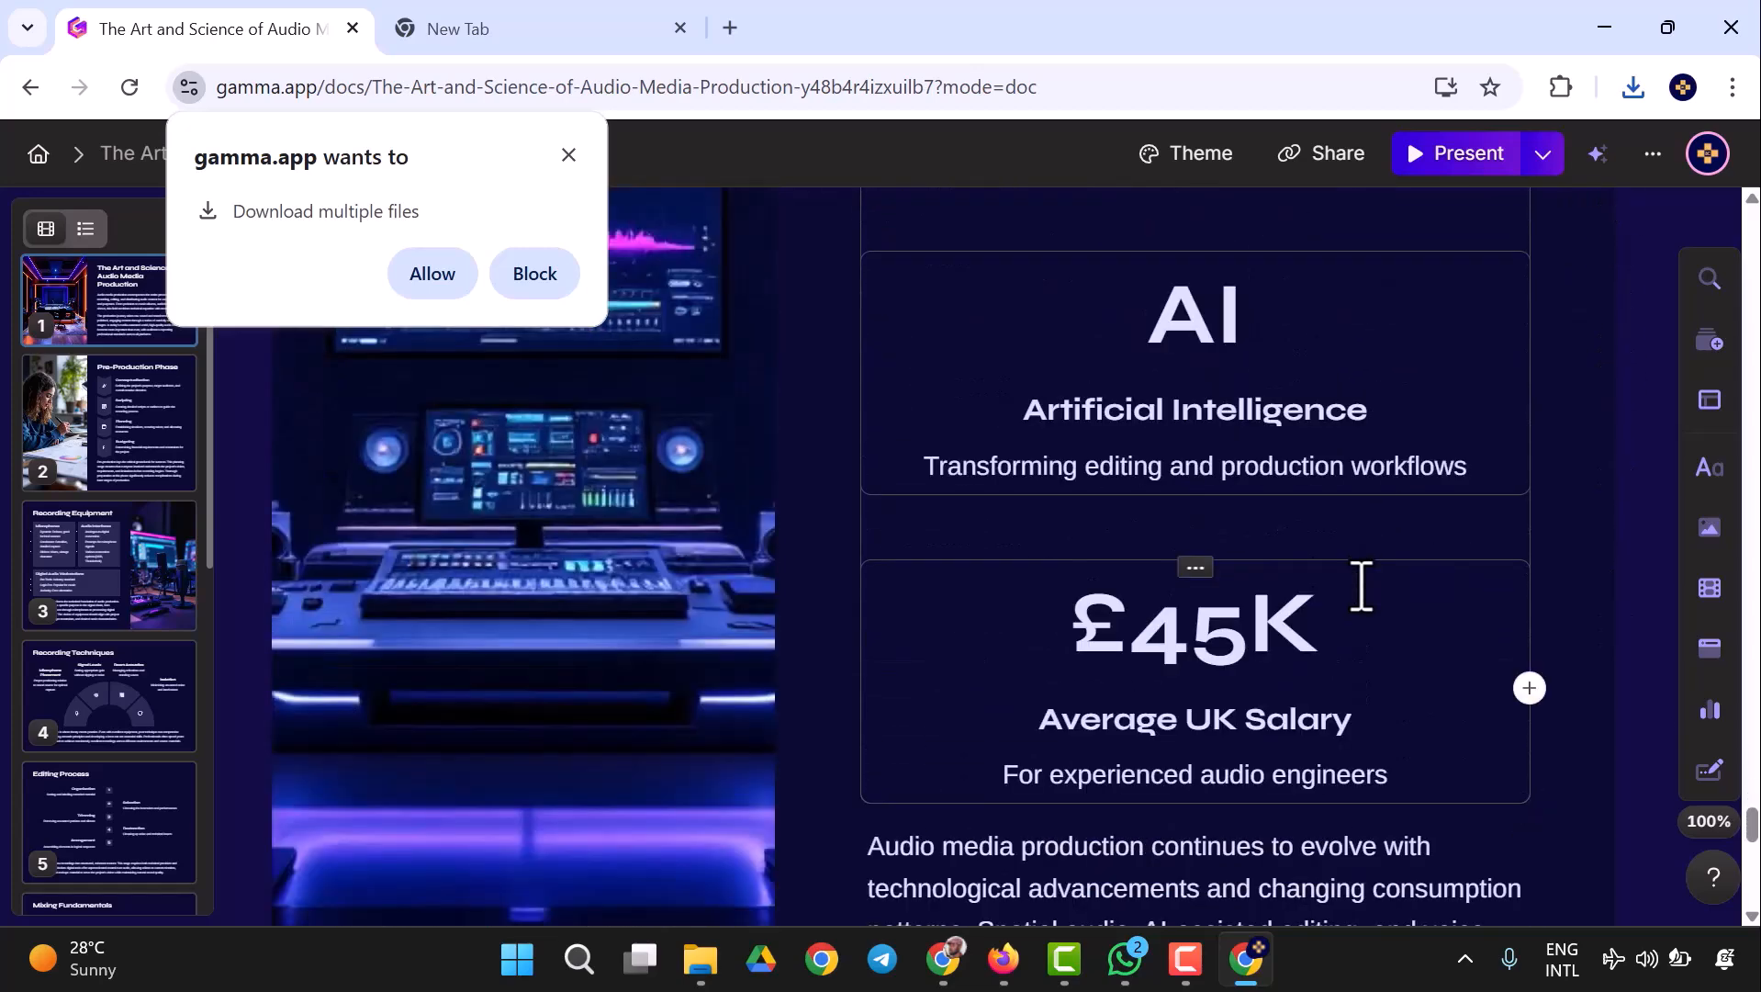
pyautogui.click(1195, 569)
pyautogui.click(1360, 514)
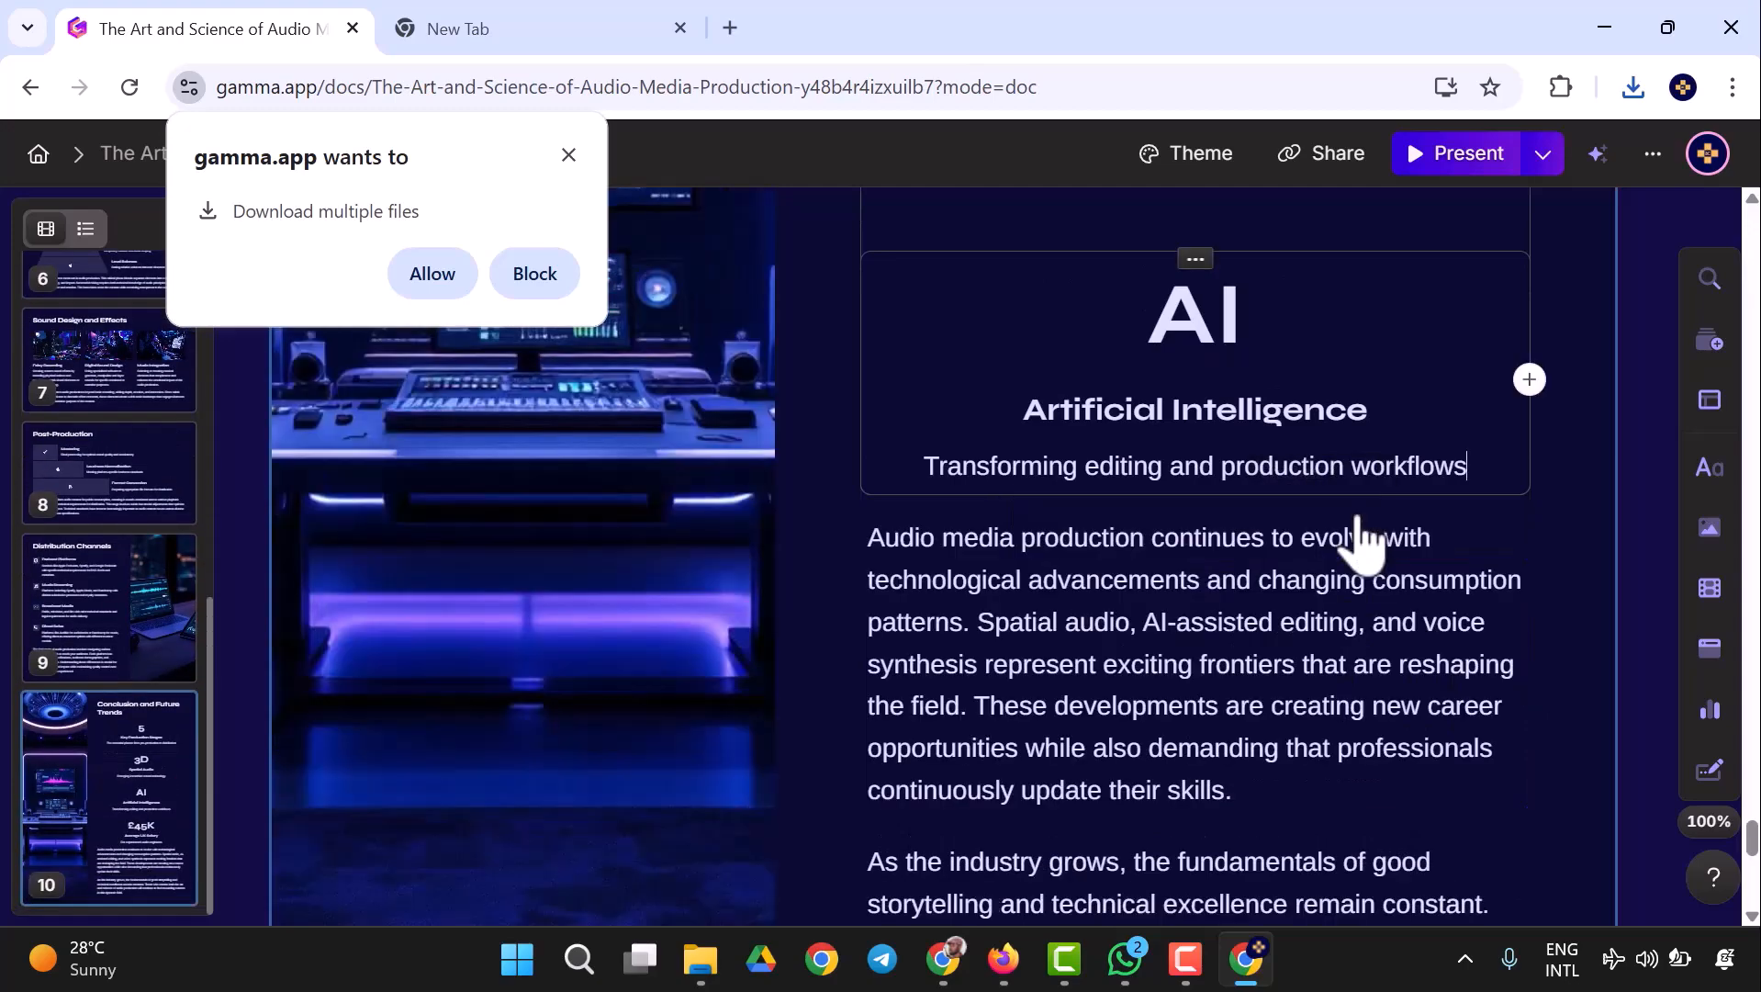
pyautogui.scroll(-6, 1341, 688)
pyautogui.scroll(-2, 1322, 663)
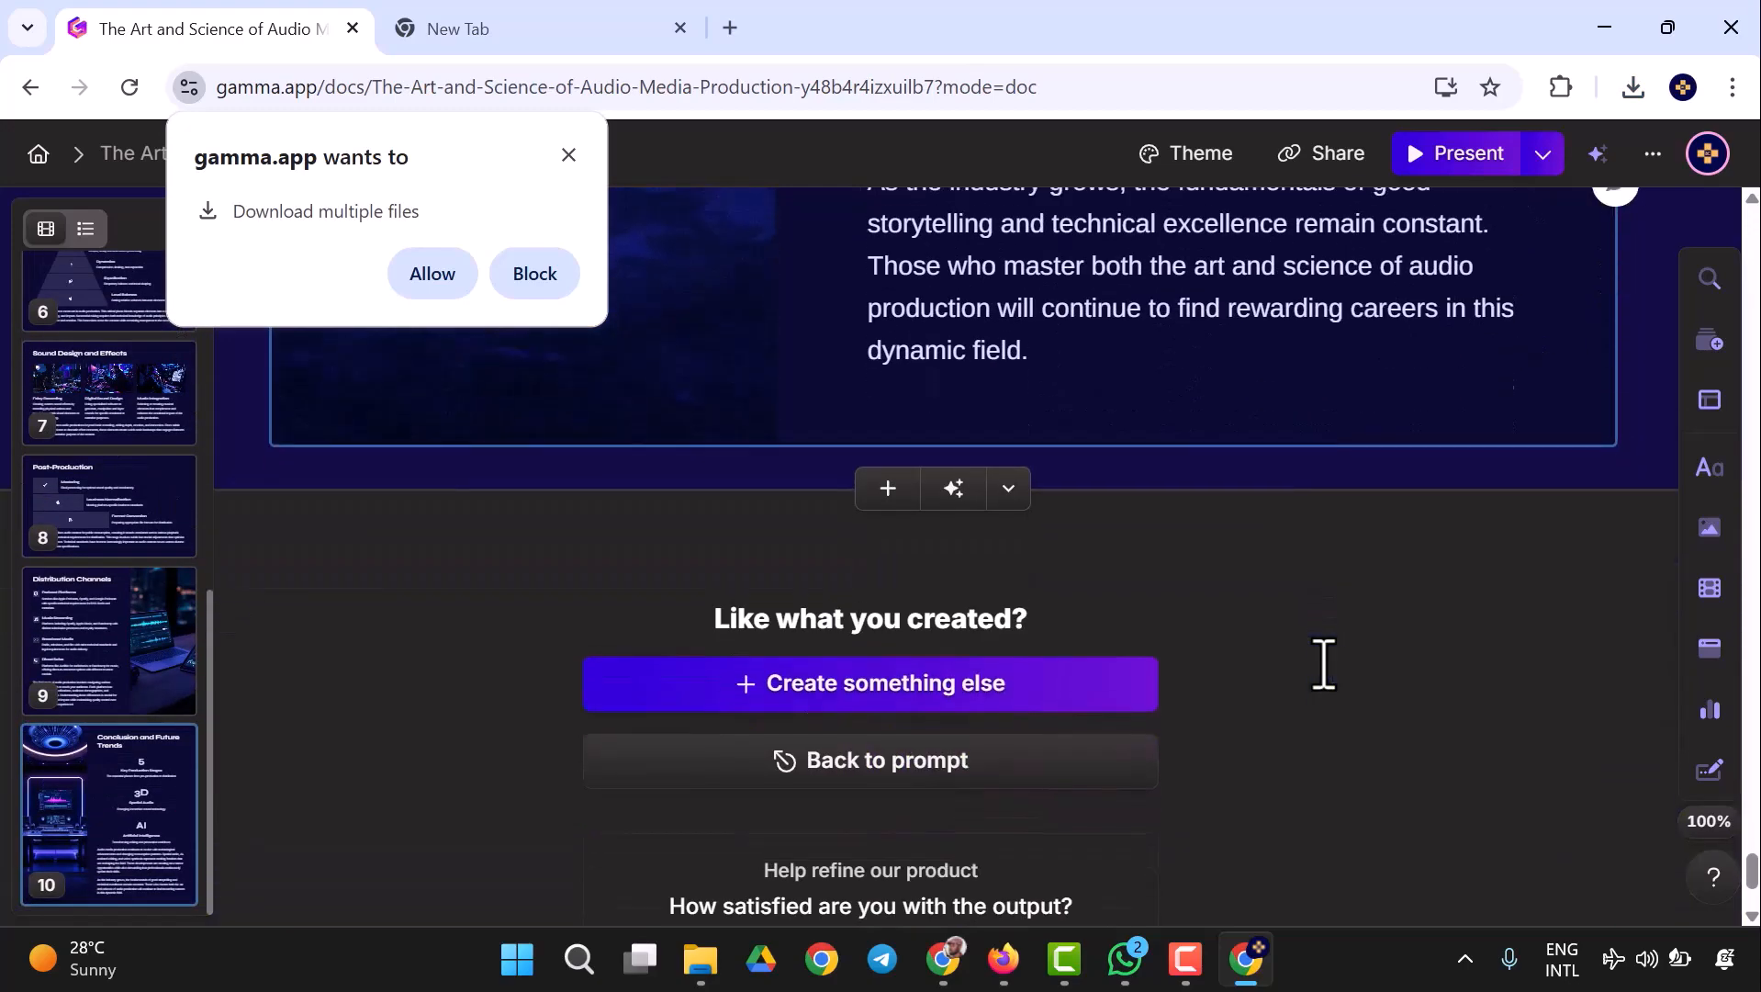
pyautogui.scroll(5, 1318, 643)
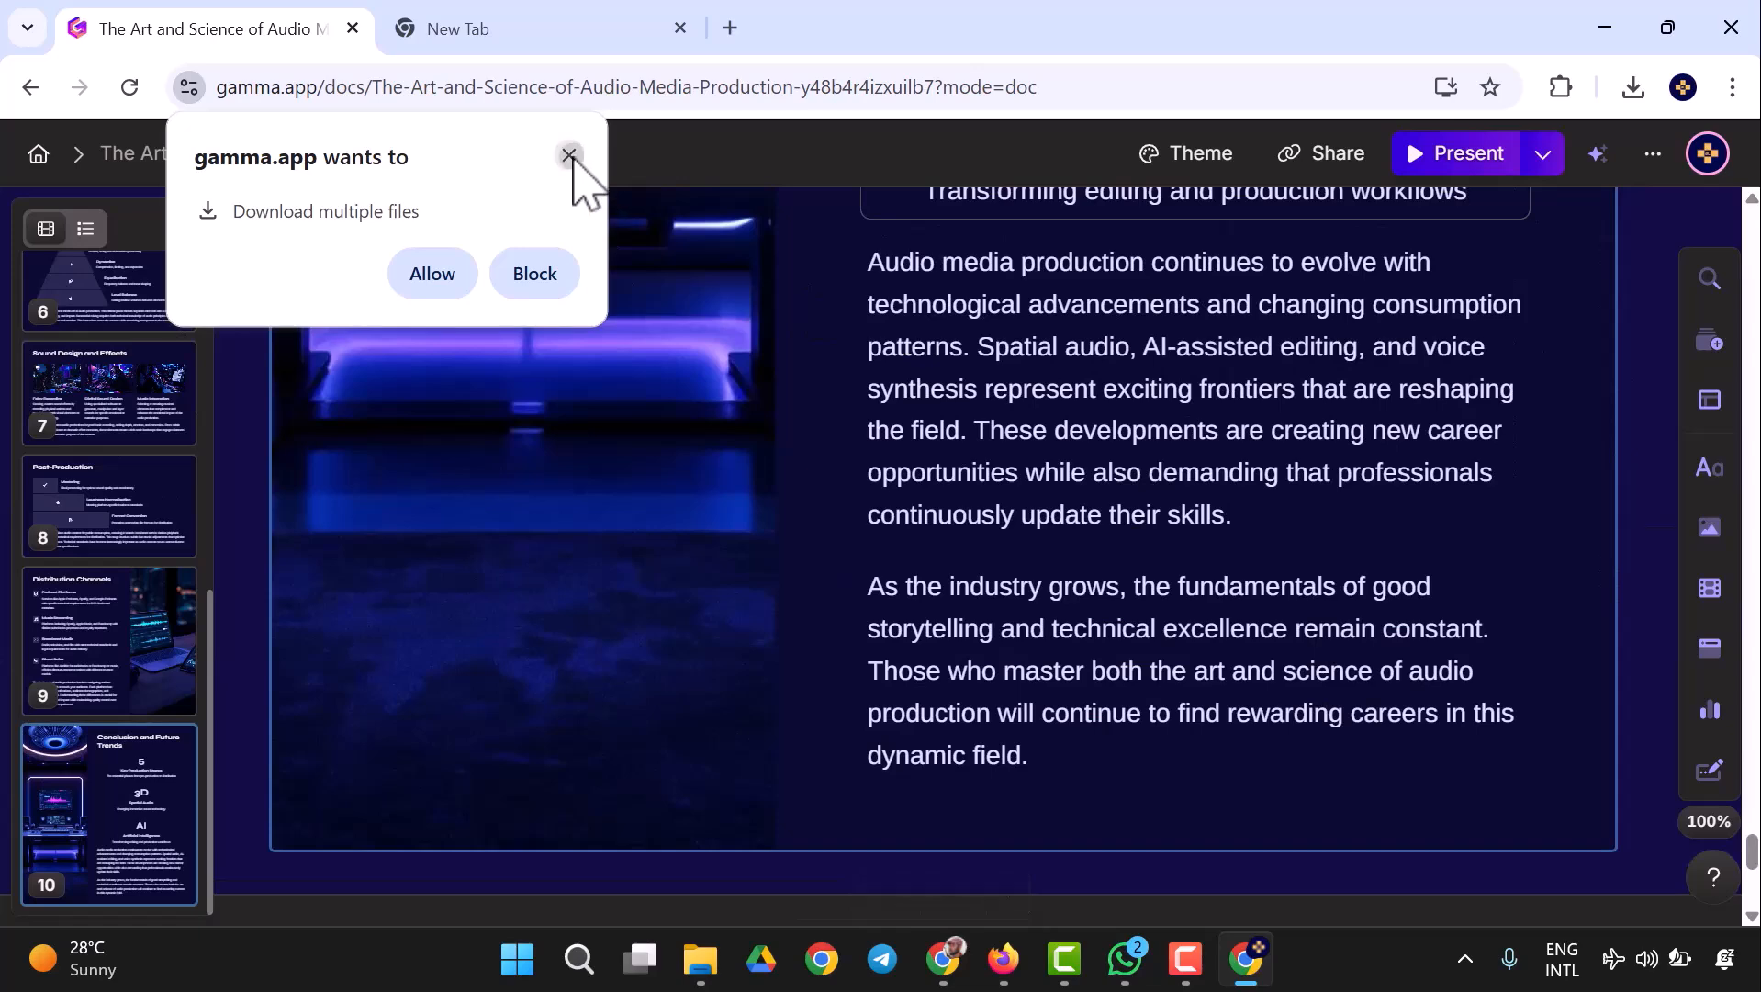
# - Delete the earlier The-Art-and-Science-of-Audio-Media-Production PDF from the Downloads folder and switch back to Gamma
pyautogui.click(700, 960)
pyautogui.click(629, 849)
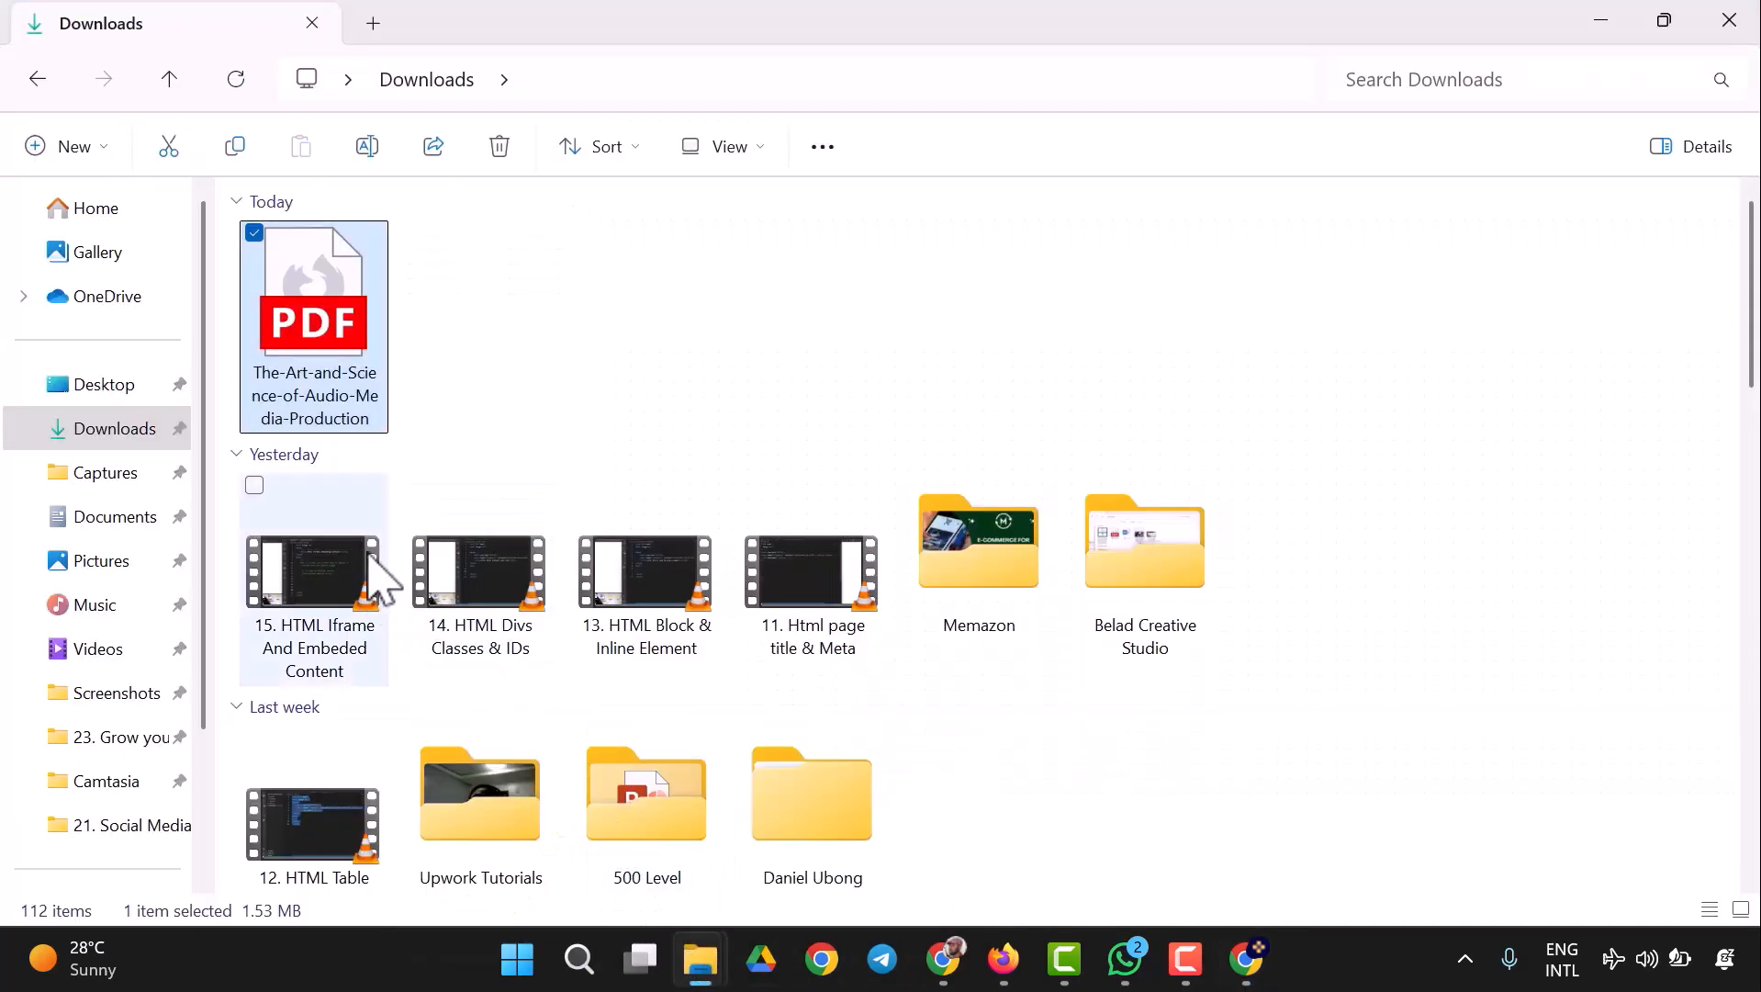
pyautogui.press('Delete')
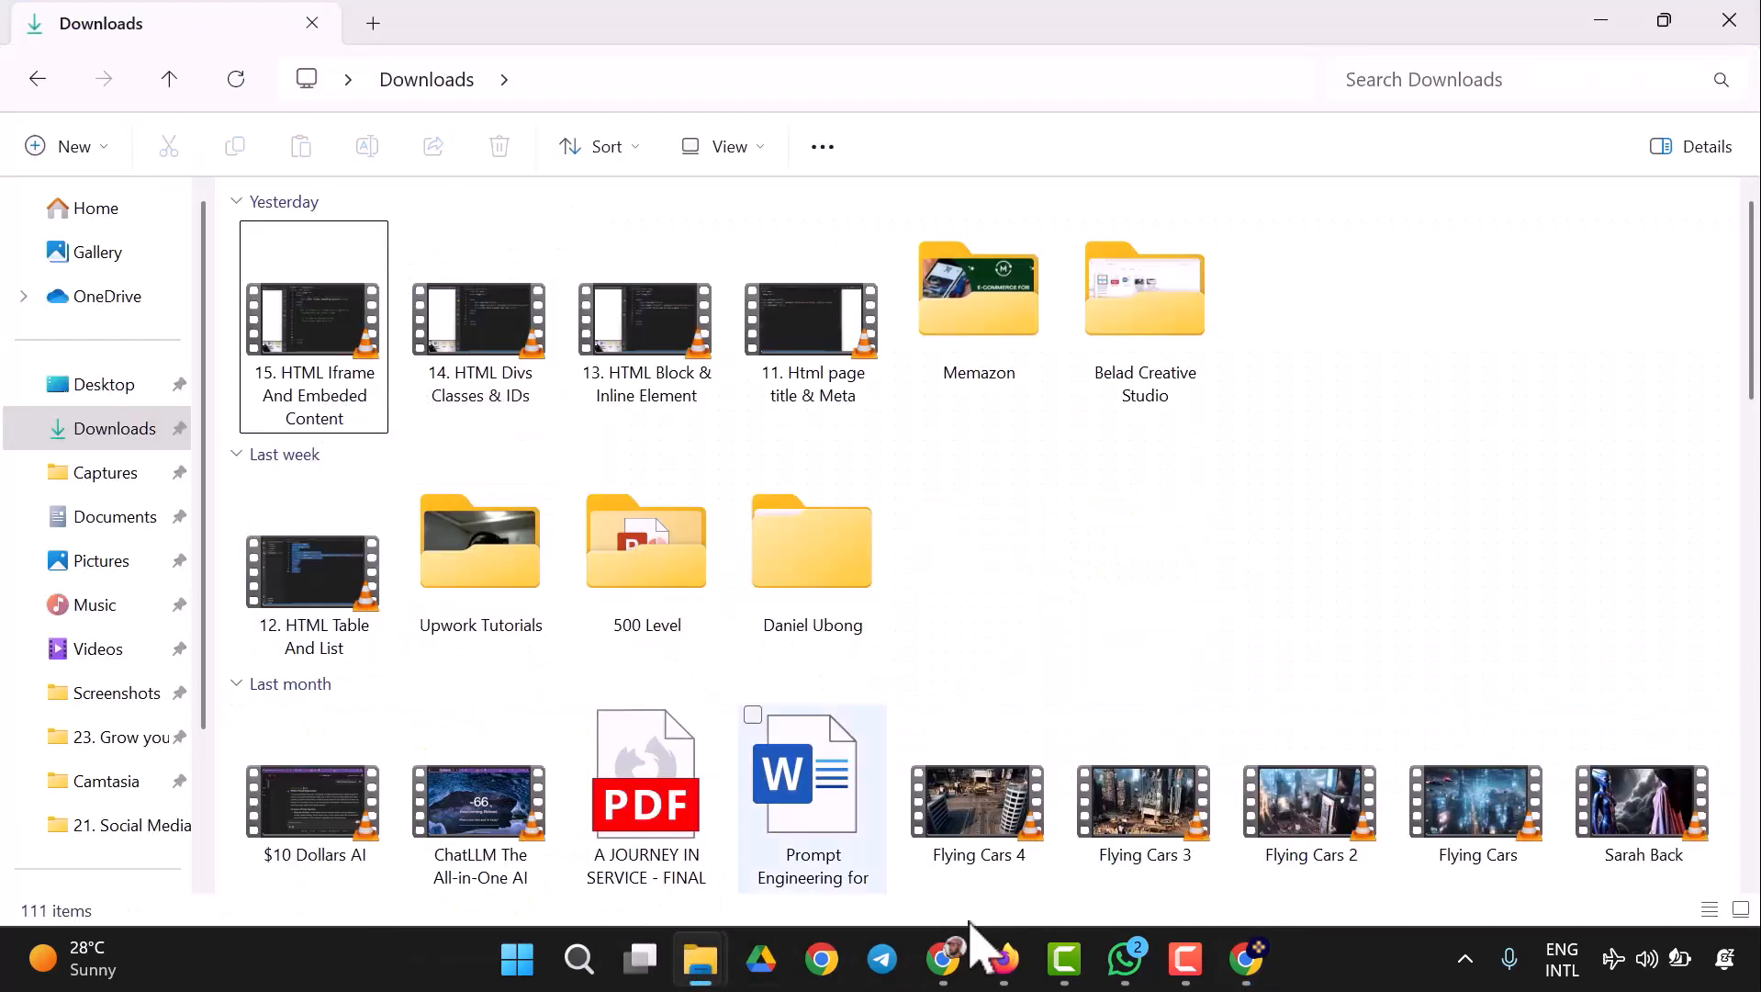
pyautogui.click(1252, 959)
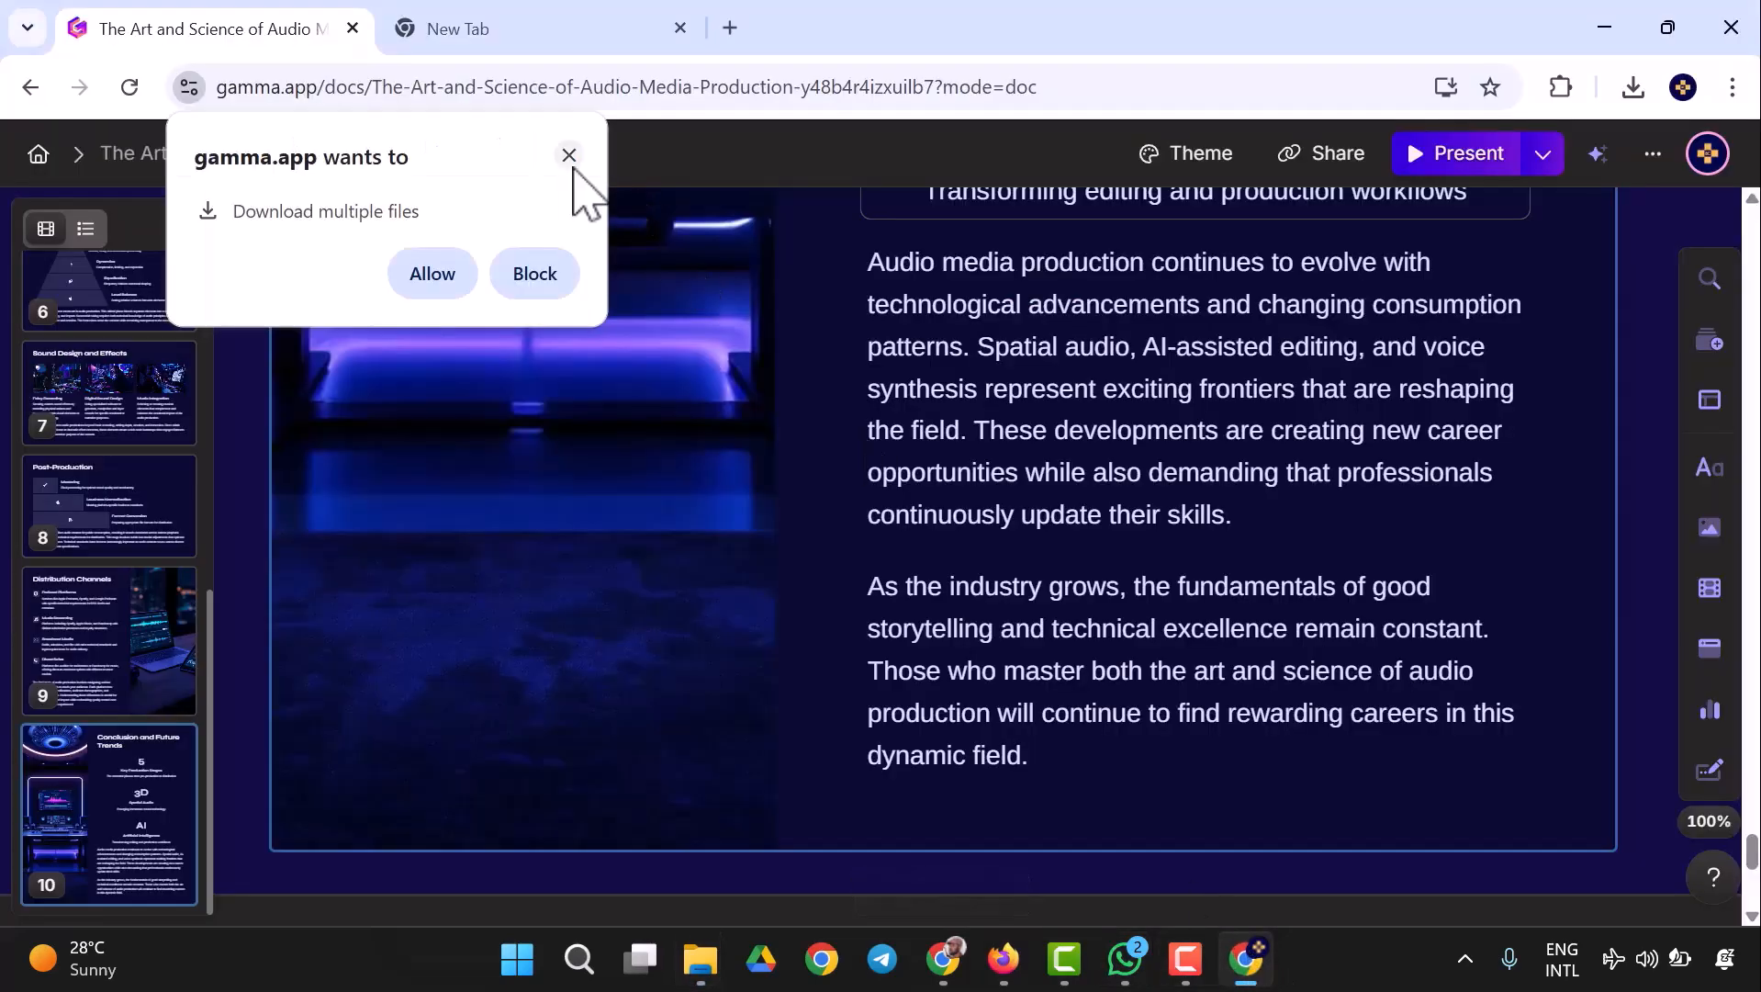
# - Dismiss the multiple-download request and export all cards of the edited presentation to PDF and to PowerPoint again
pyautogui.click(570, 155)
pyautogui.scroll(2, 1372, 413)
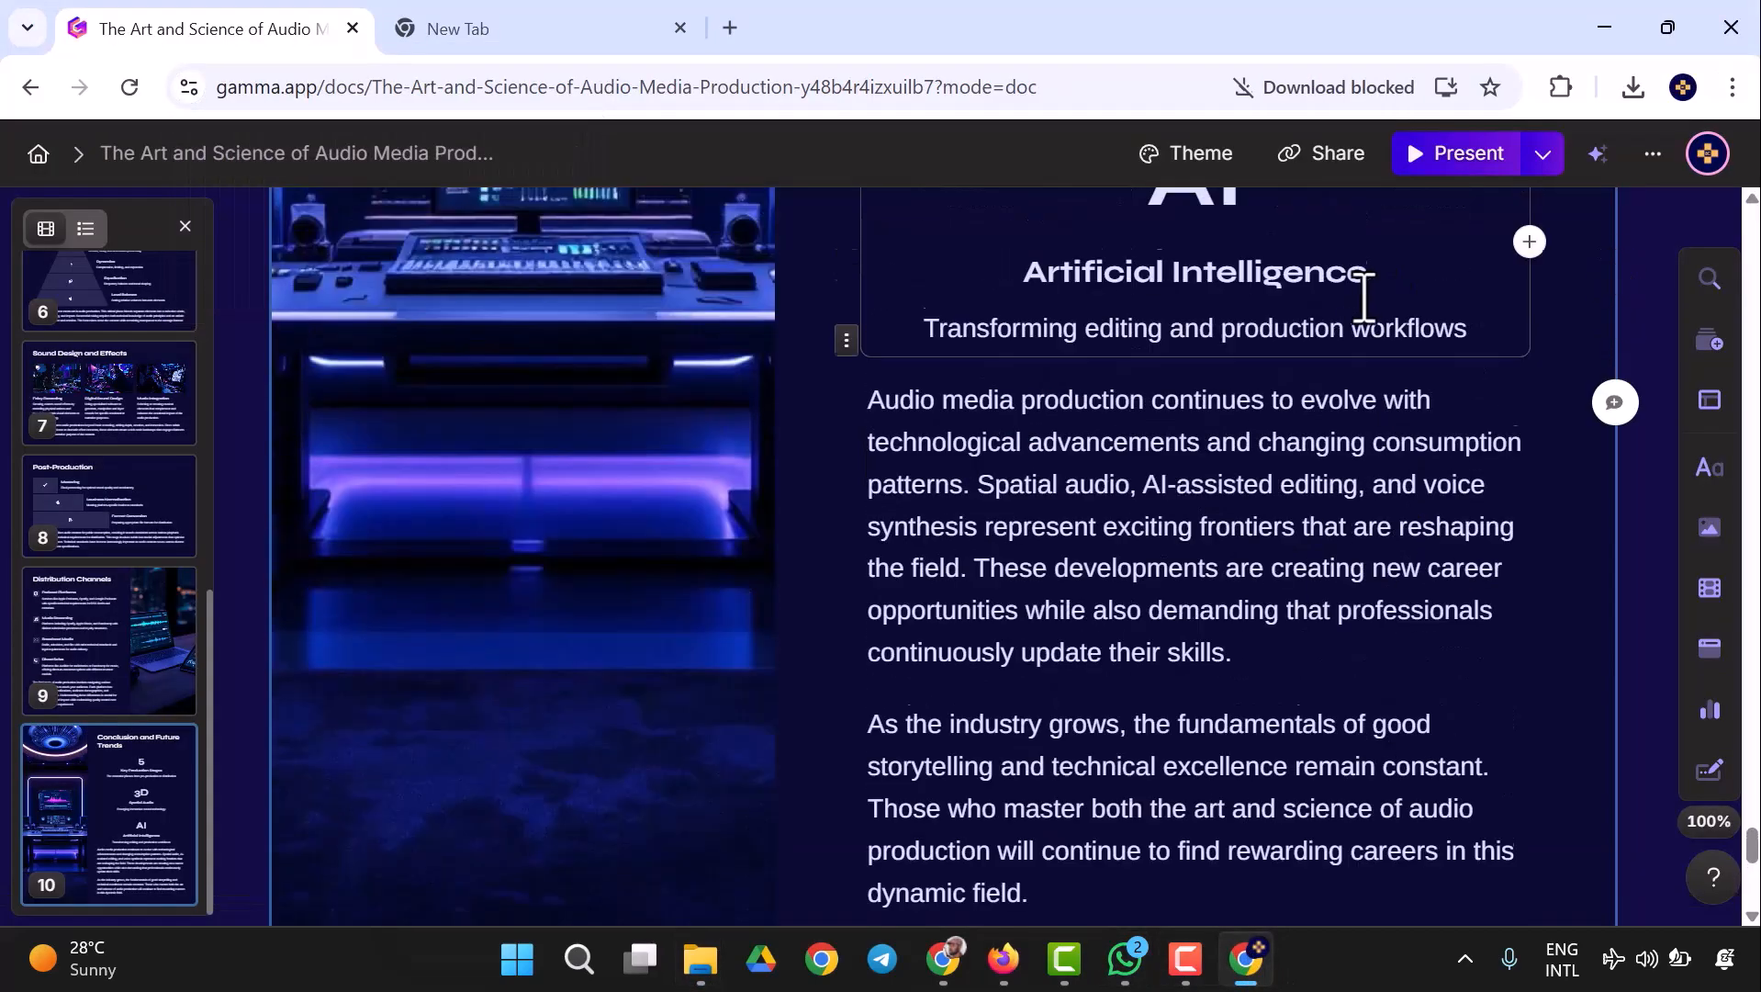
pyautogui.click(1320, 156)
pyautogui.scroll(-2, 877, 588)
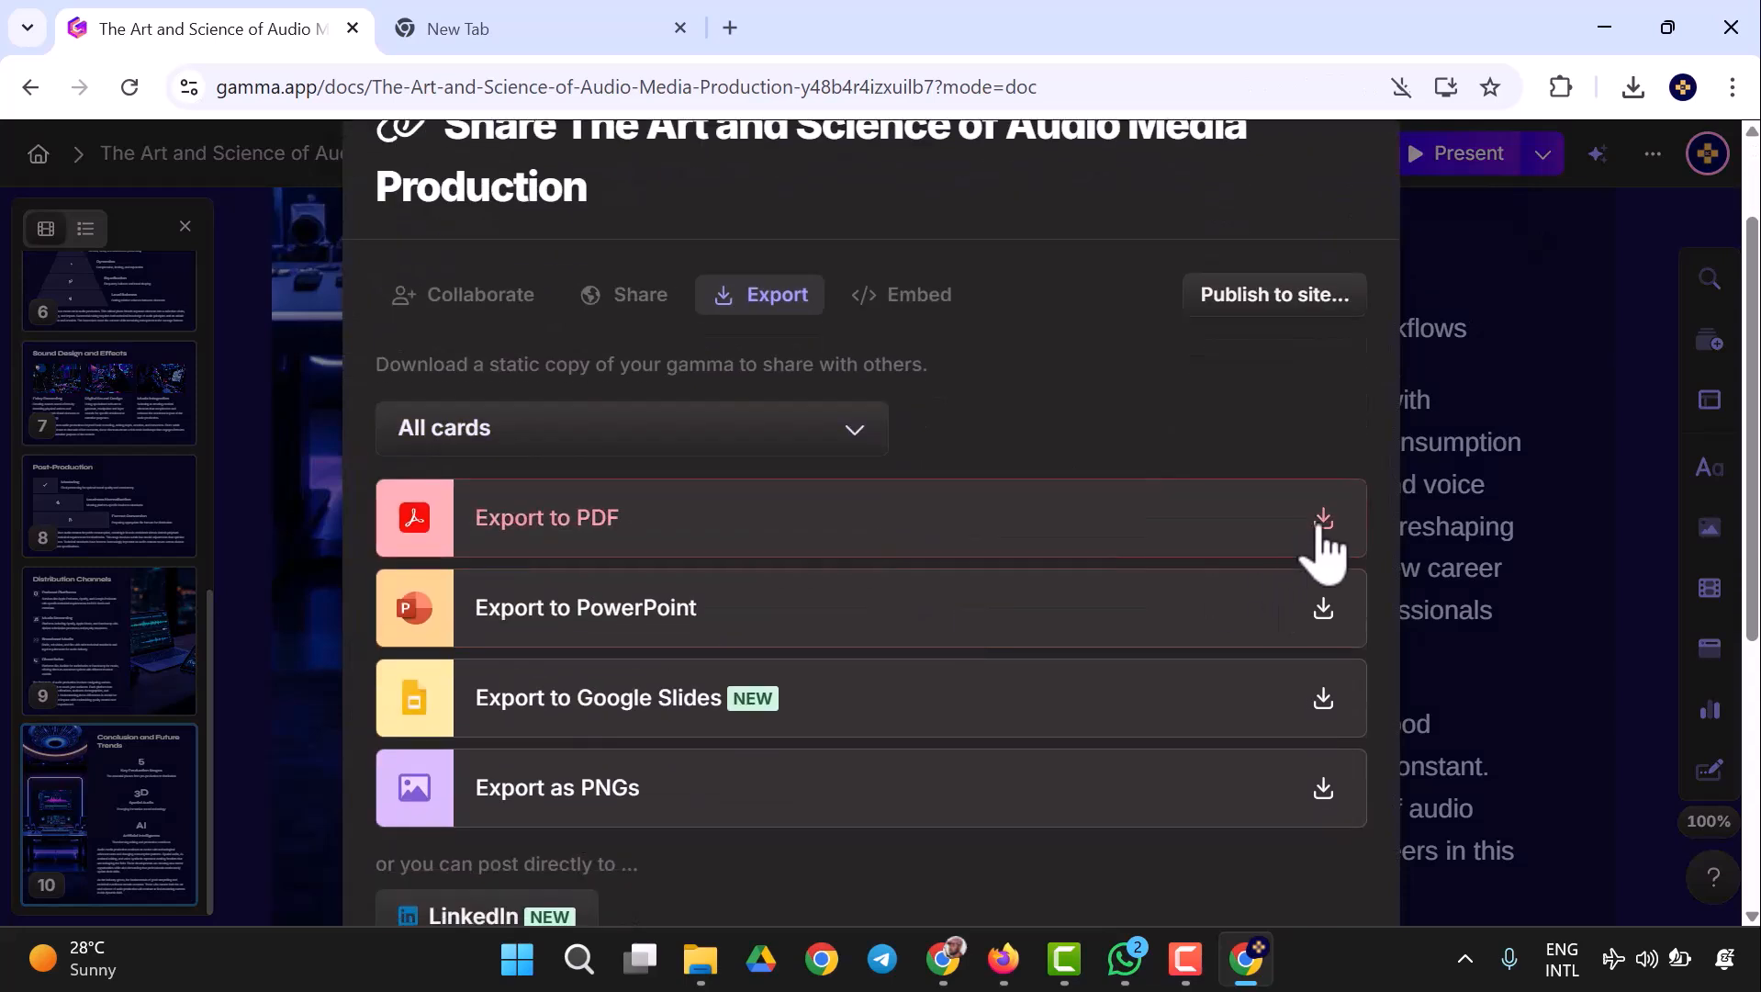
pyautogui.click(1323, 521)
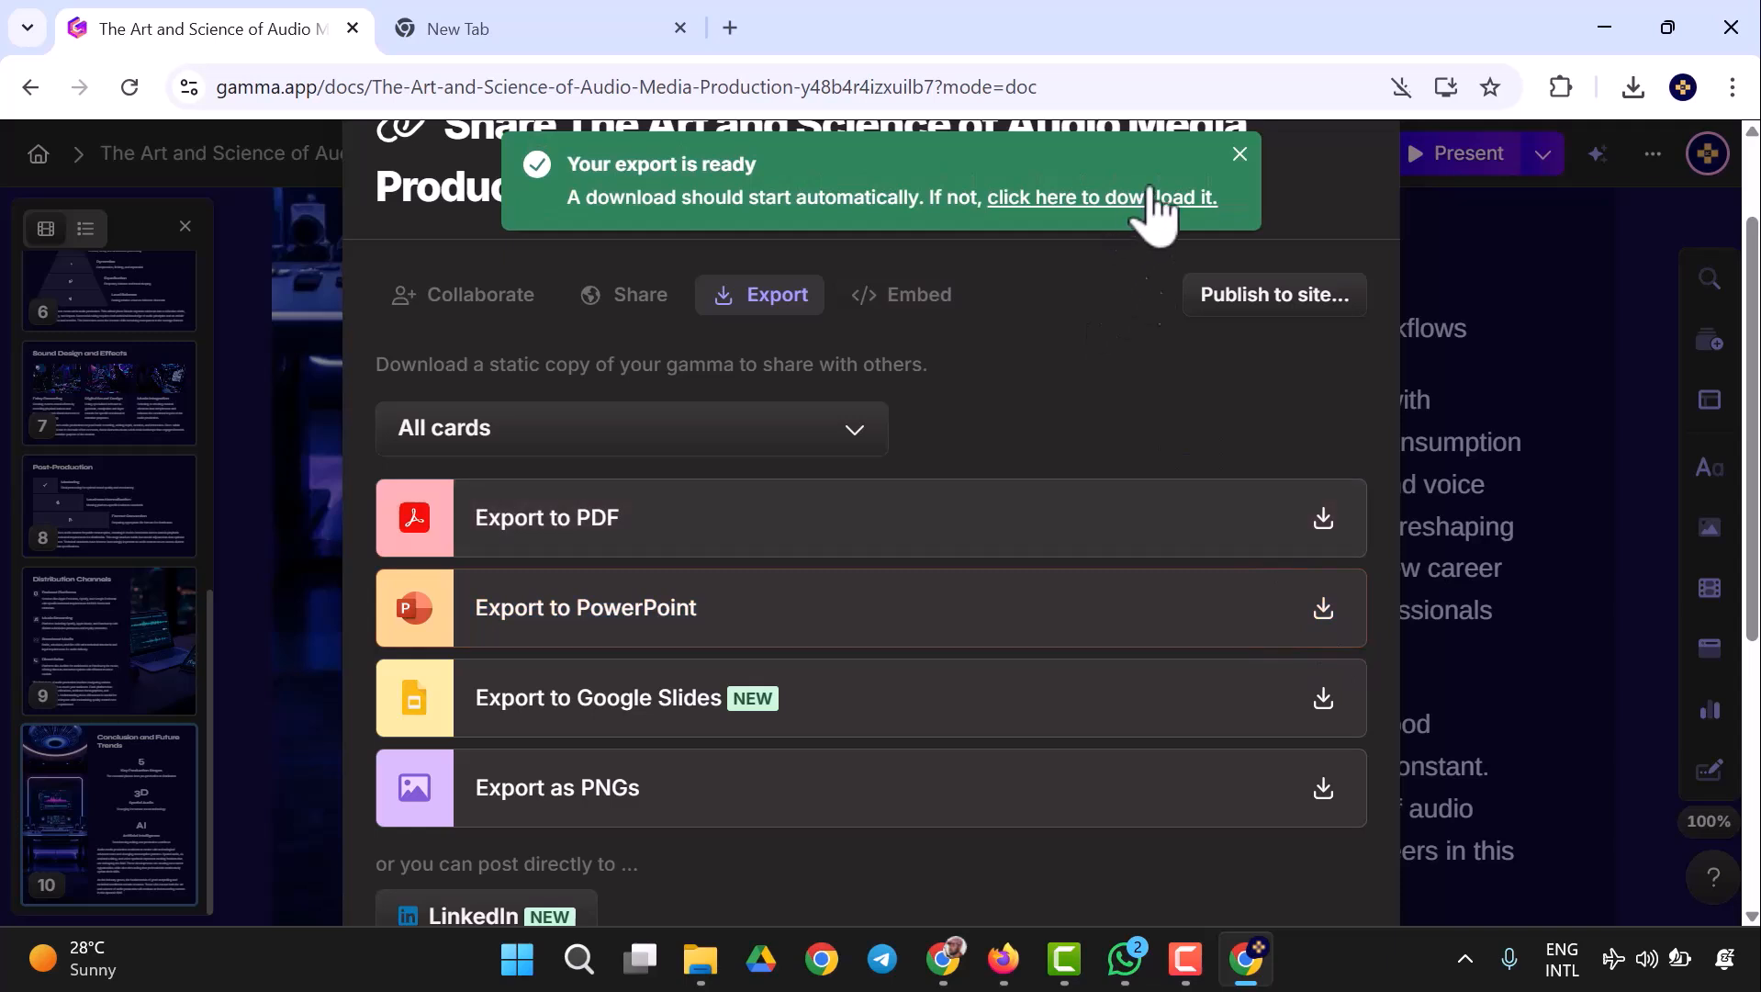
pyautogui.click(1327, 610)
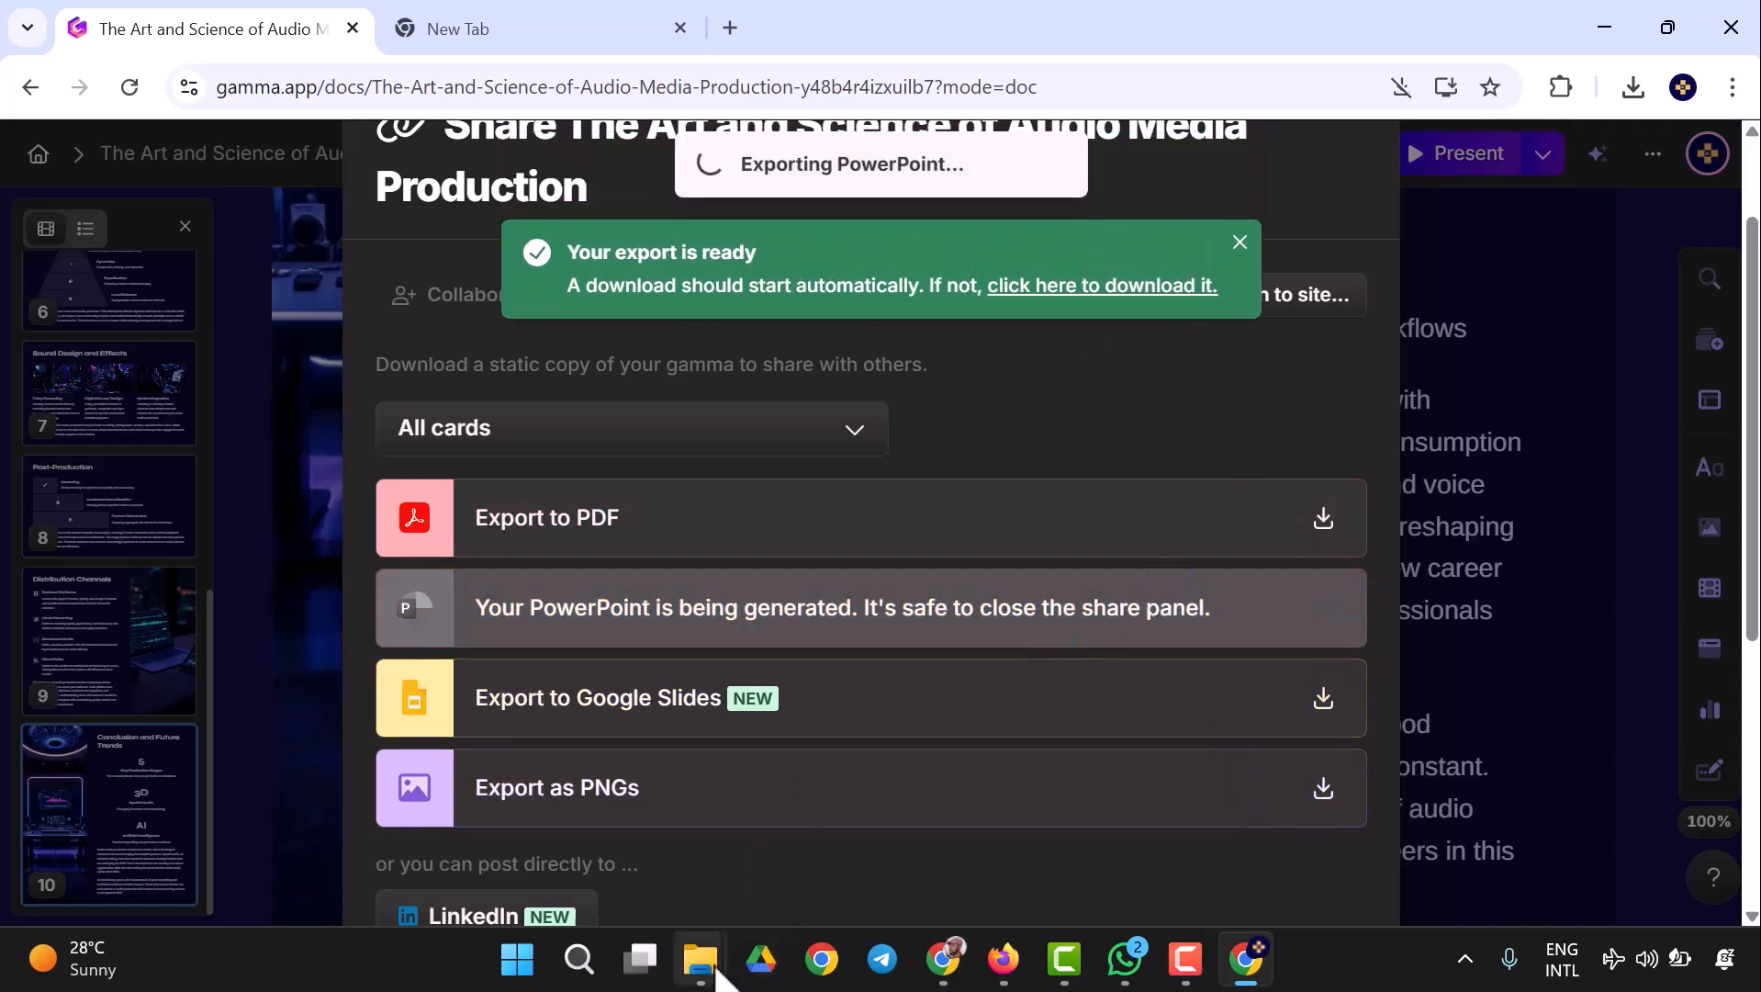
# - Check the Downloads folder for the new exports, return to Gamma, and download them manually through the export-ready notices
pyautogui.moveTo(717, 974)
pyautogui.click(578, 814)
pyautogui.click(154, 424)
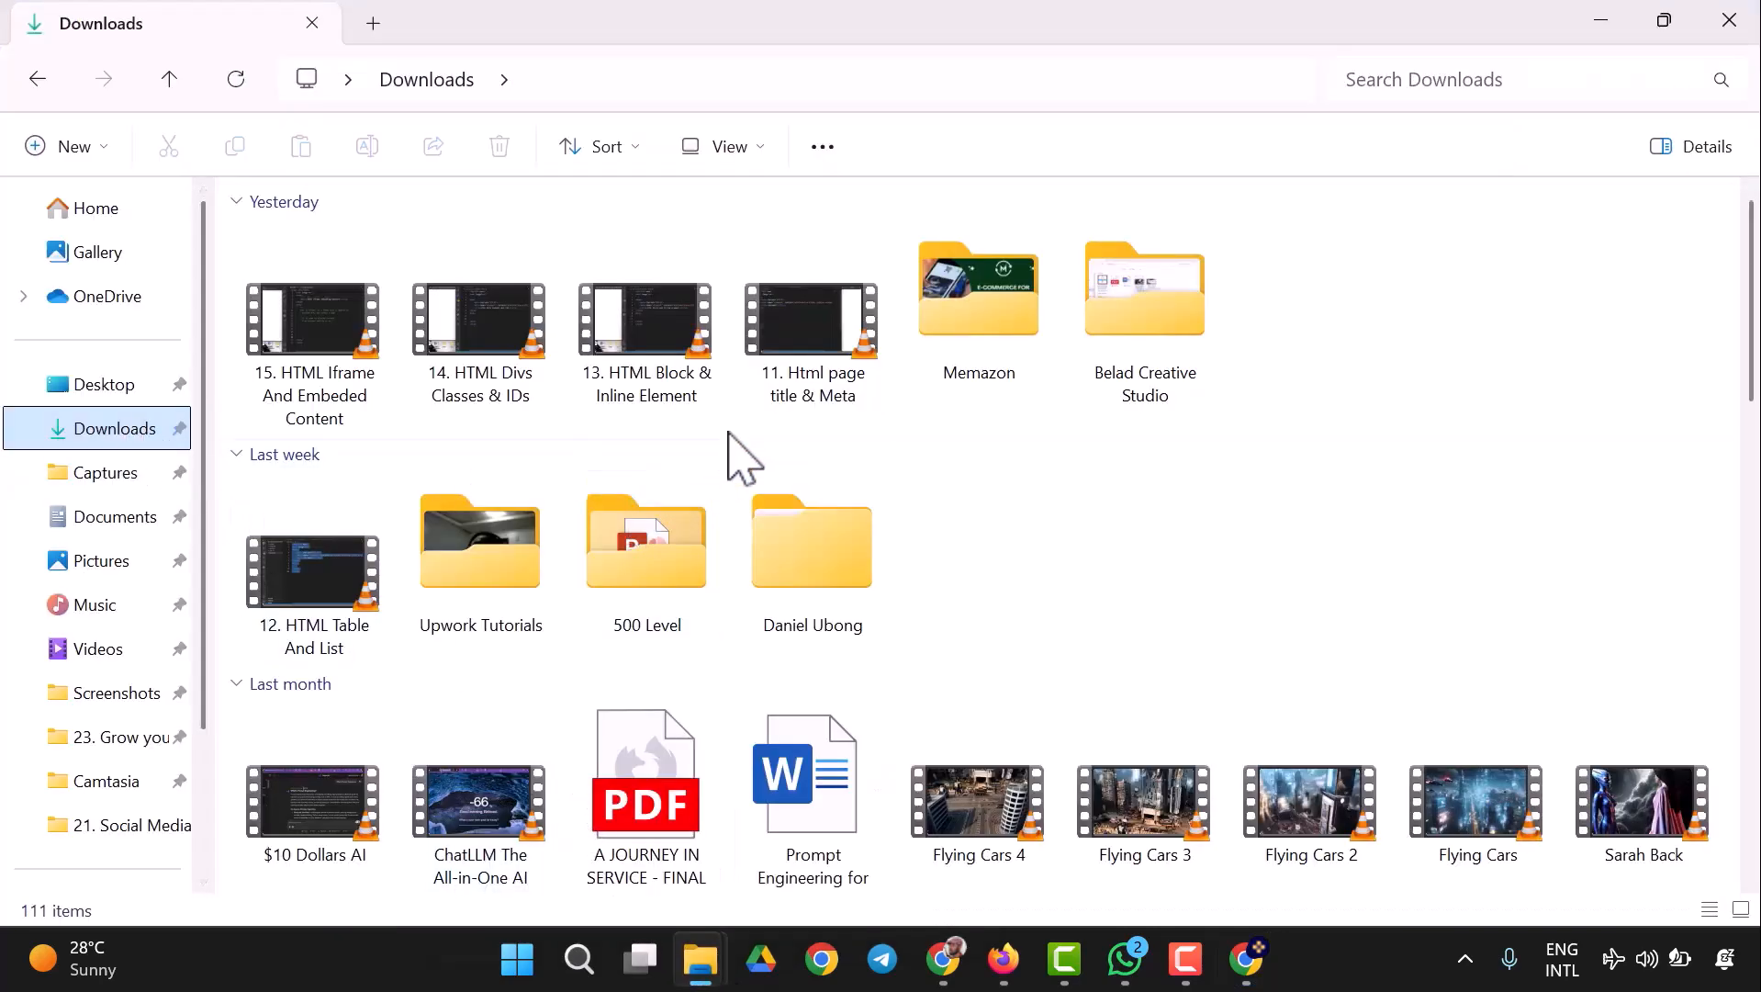
pyautogui.moveTo(1021, 962)
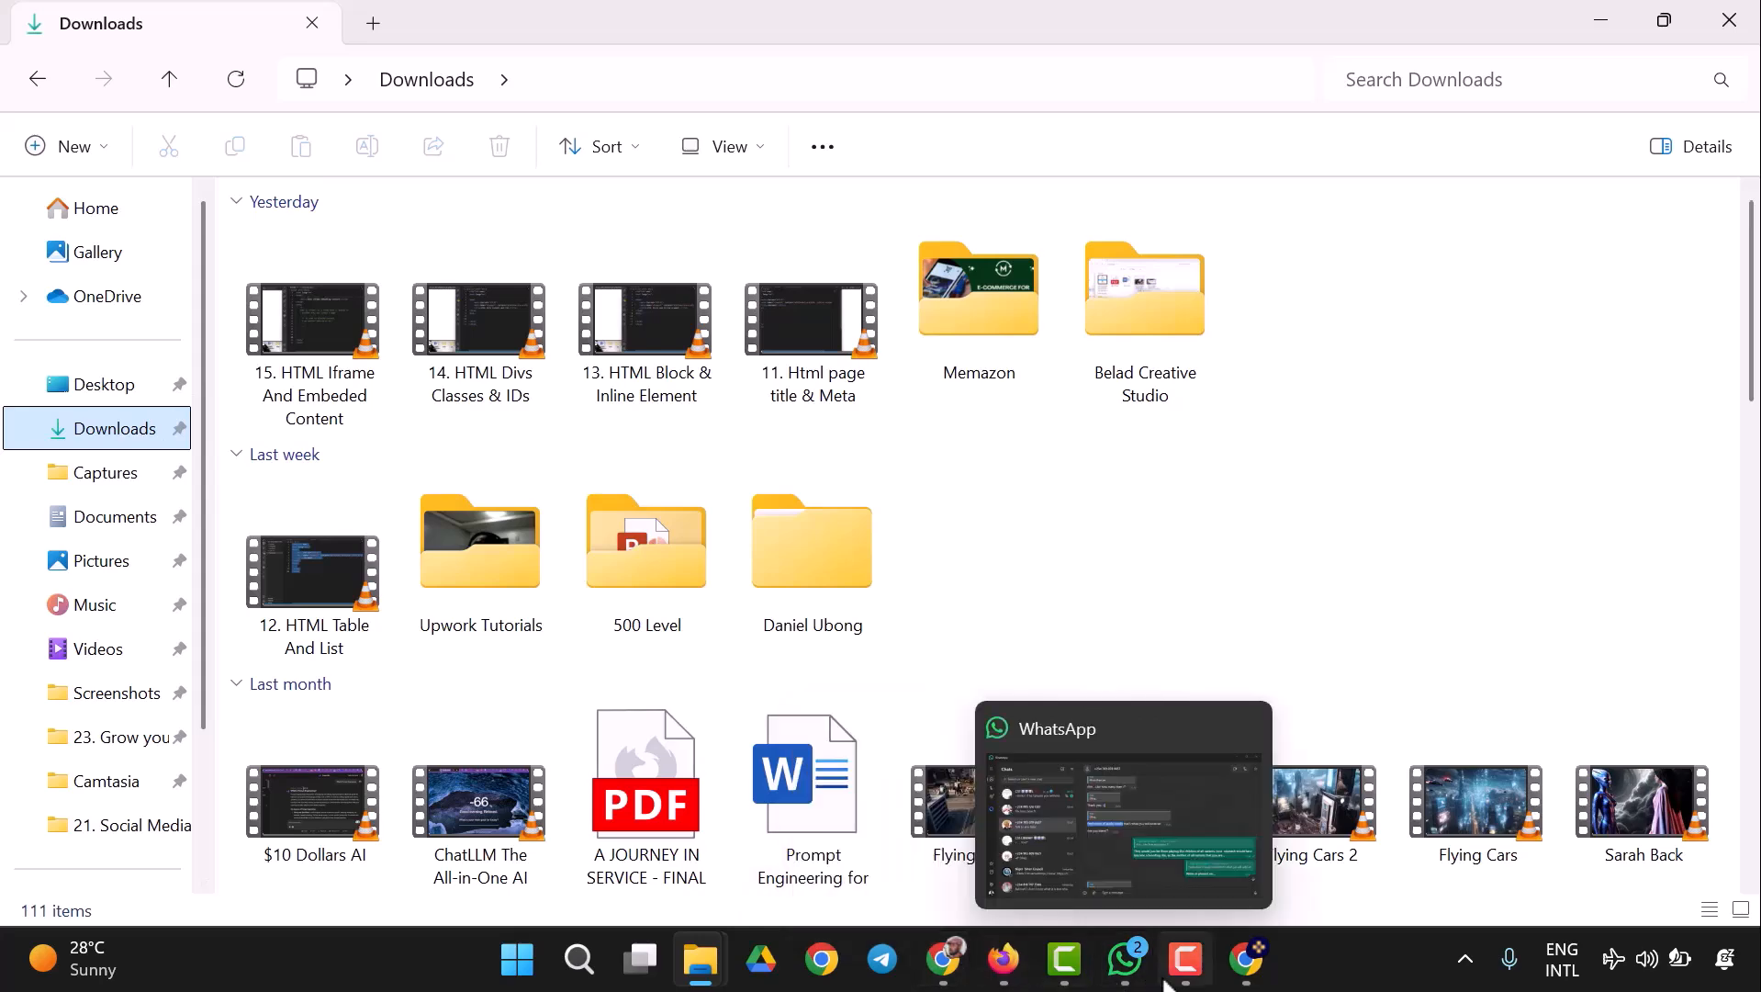
pyautogui.click(1251, 969)
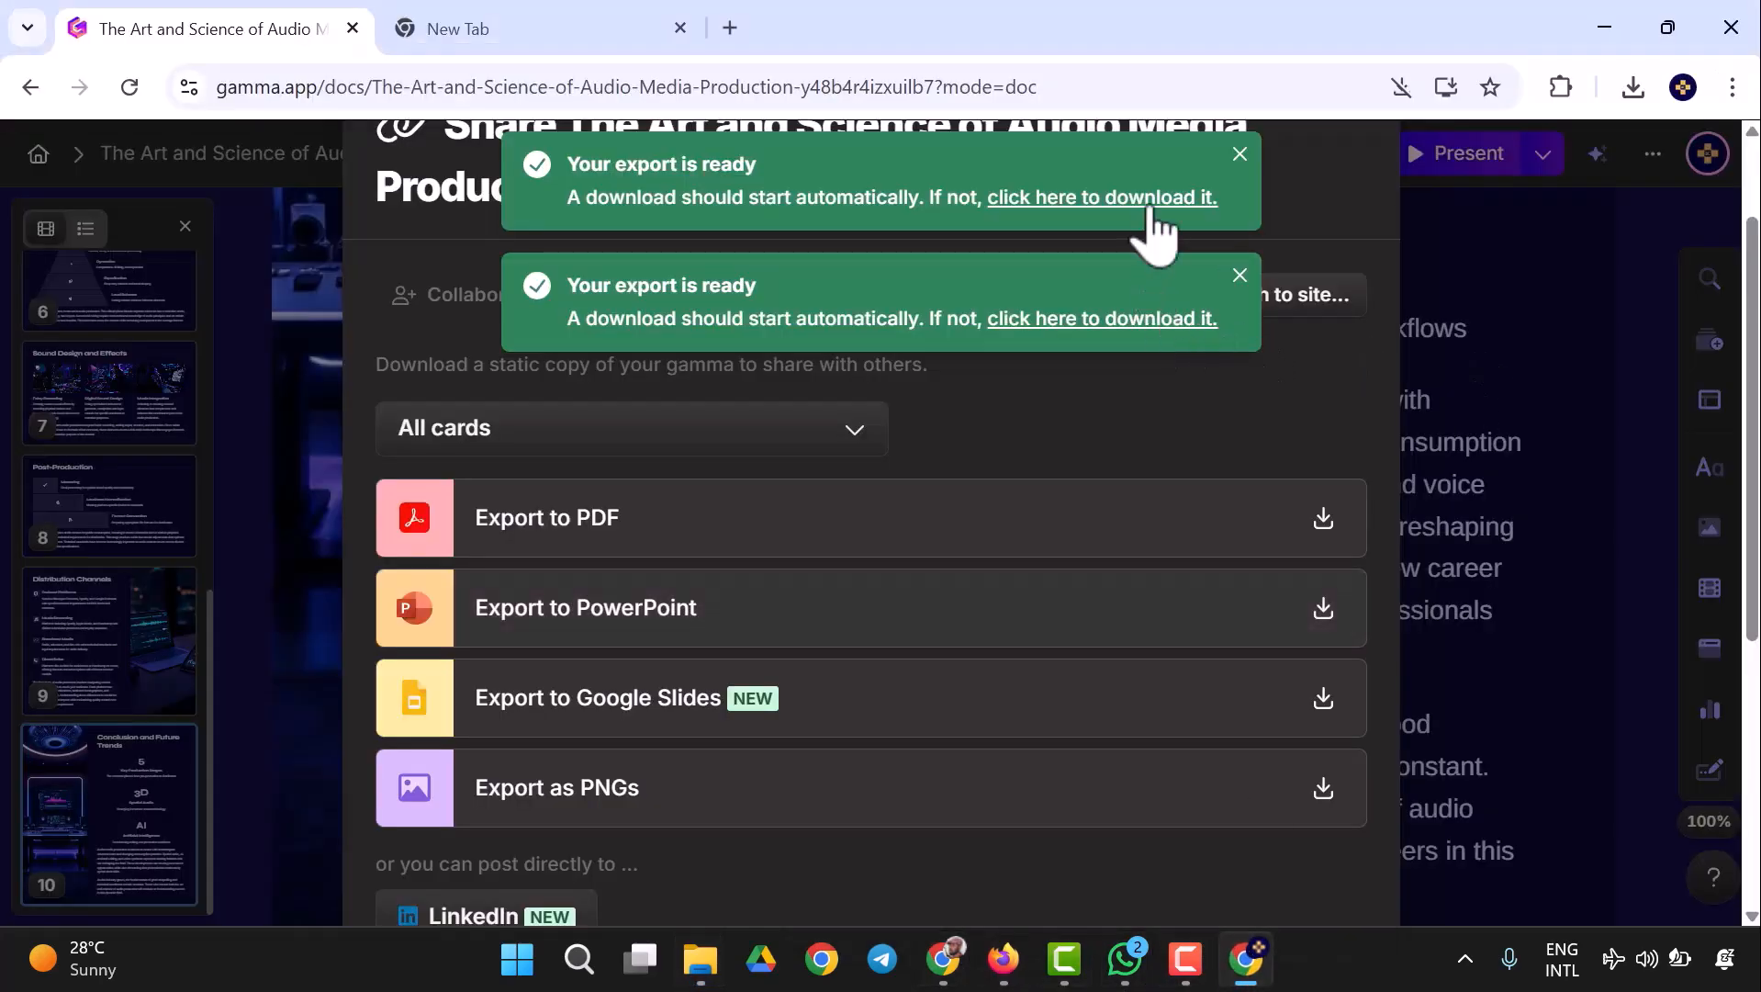
pyautogui.click(1137, 202)
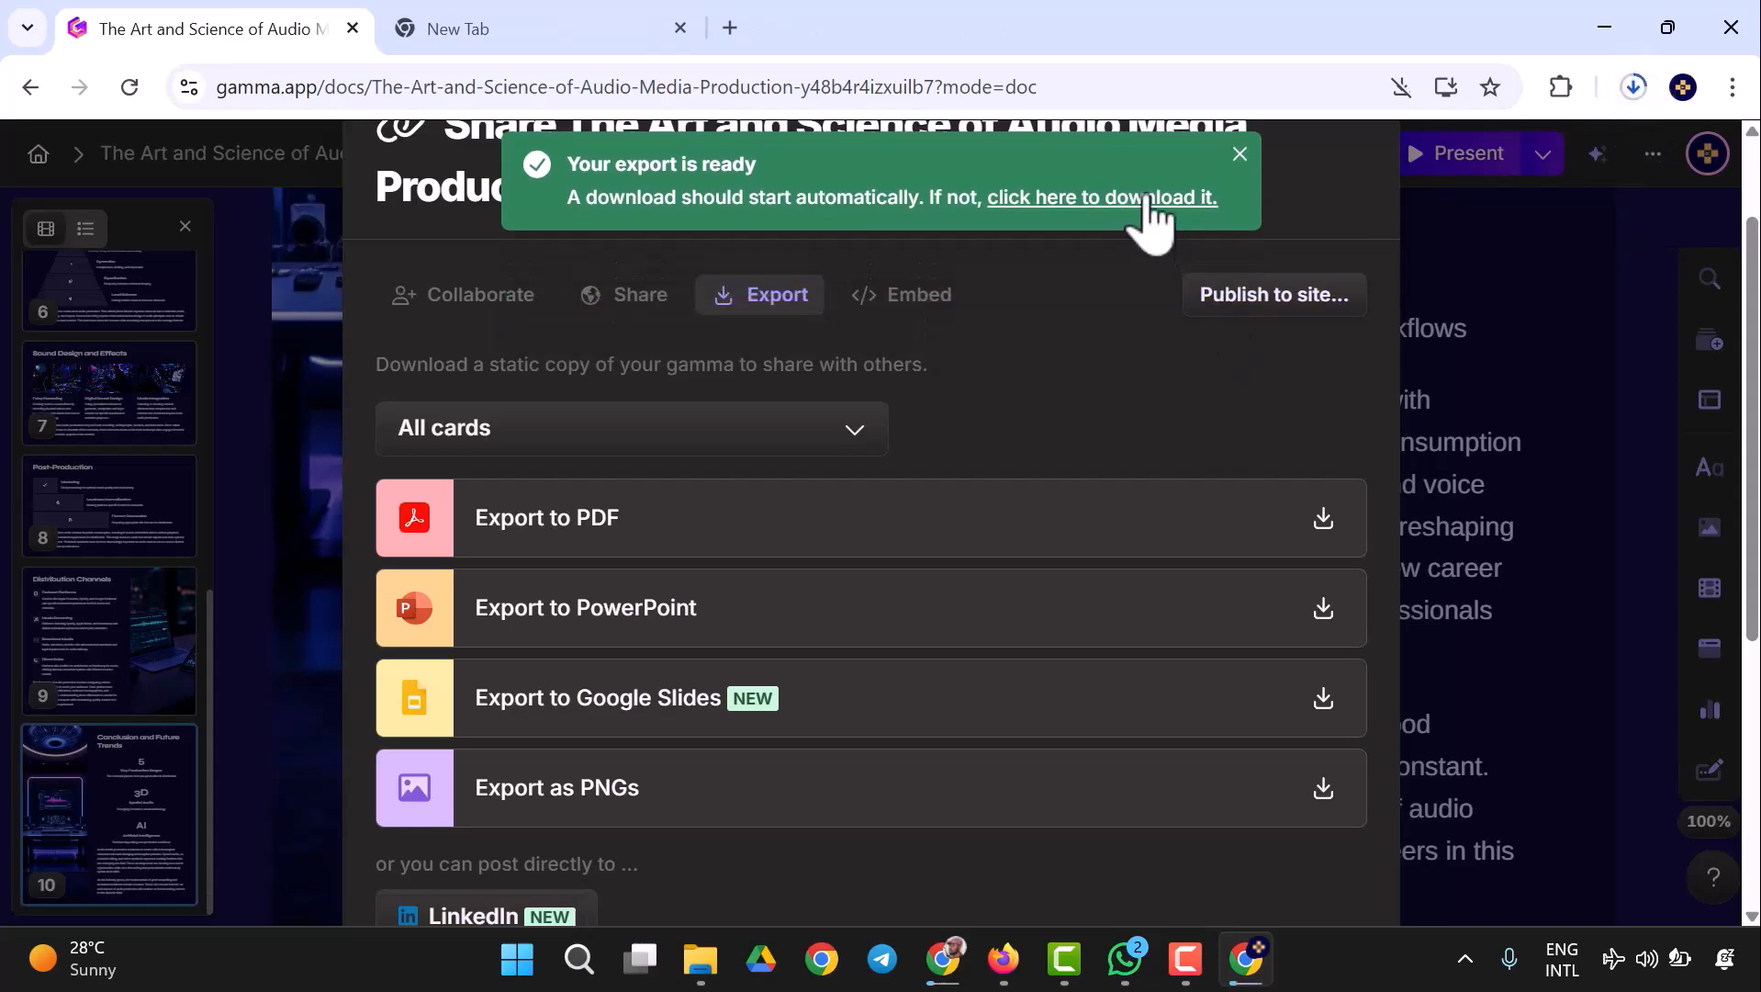
pyautogui.click(1146, 199)
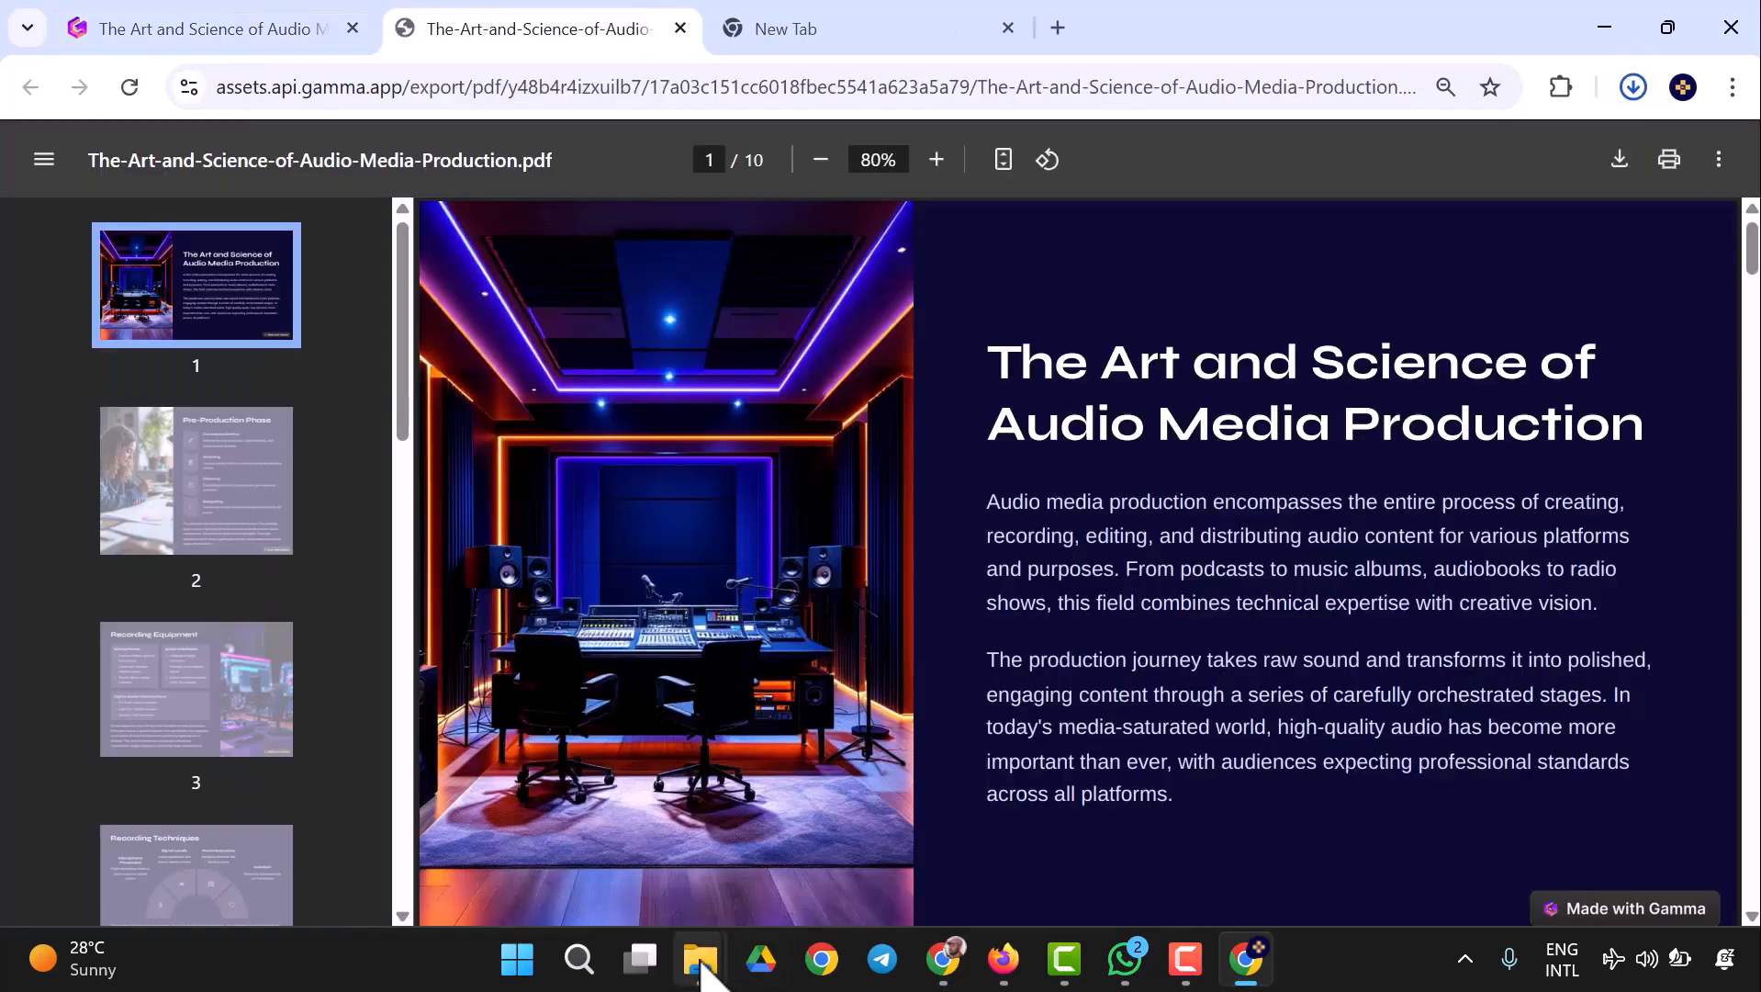
# - Open the exported The-Art-and-Science-of-Audio-Media-Production presentation from the Downloads folder in PowerPoint, enable editing, and dismiss the Camtasia add-in welcome
pyautogui.moveTo(699, 960)
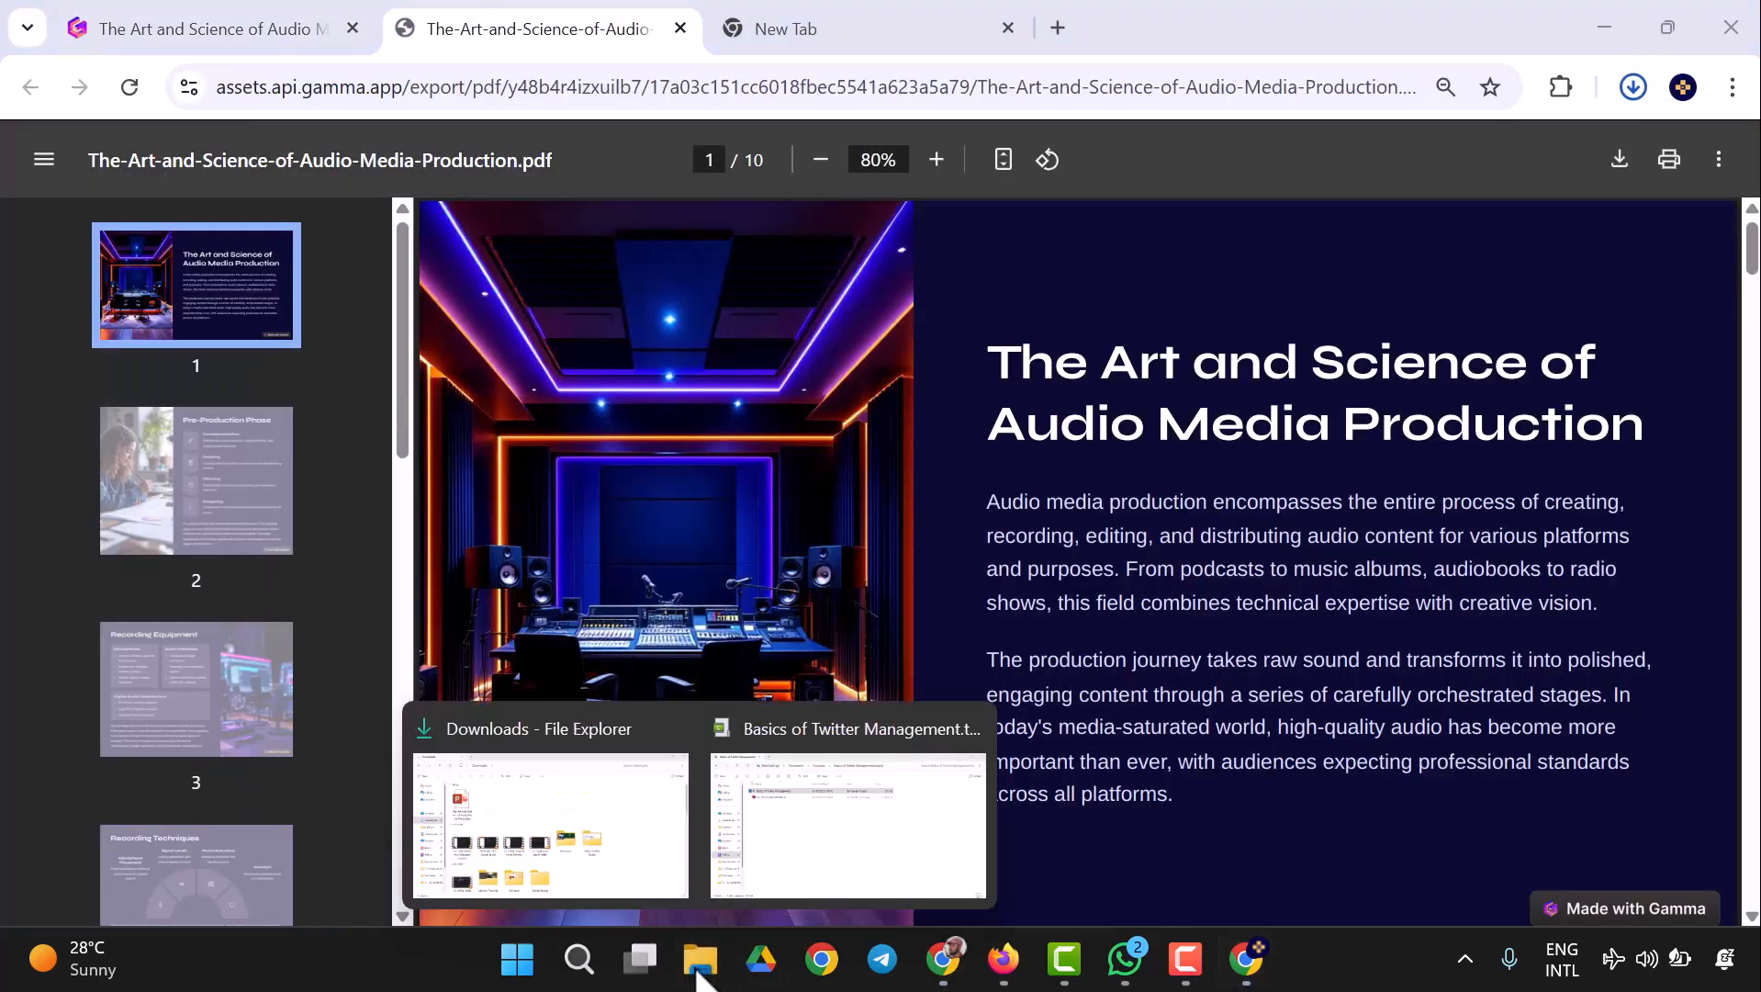
pyautogui.click(606, 843)
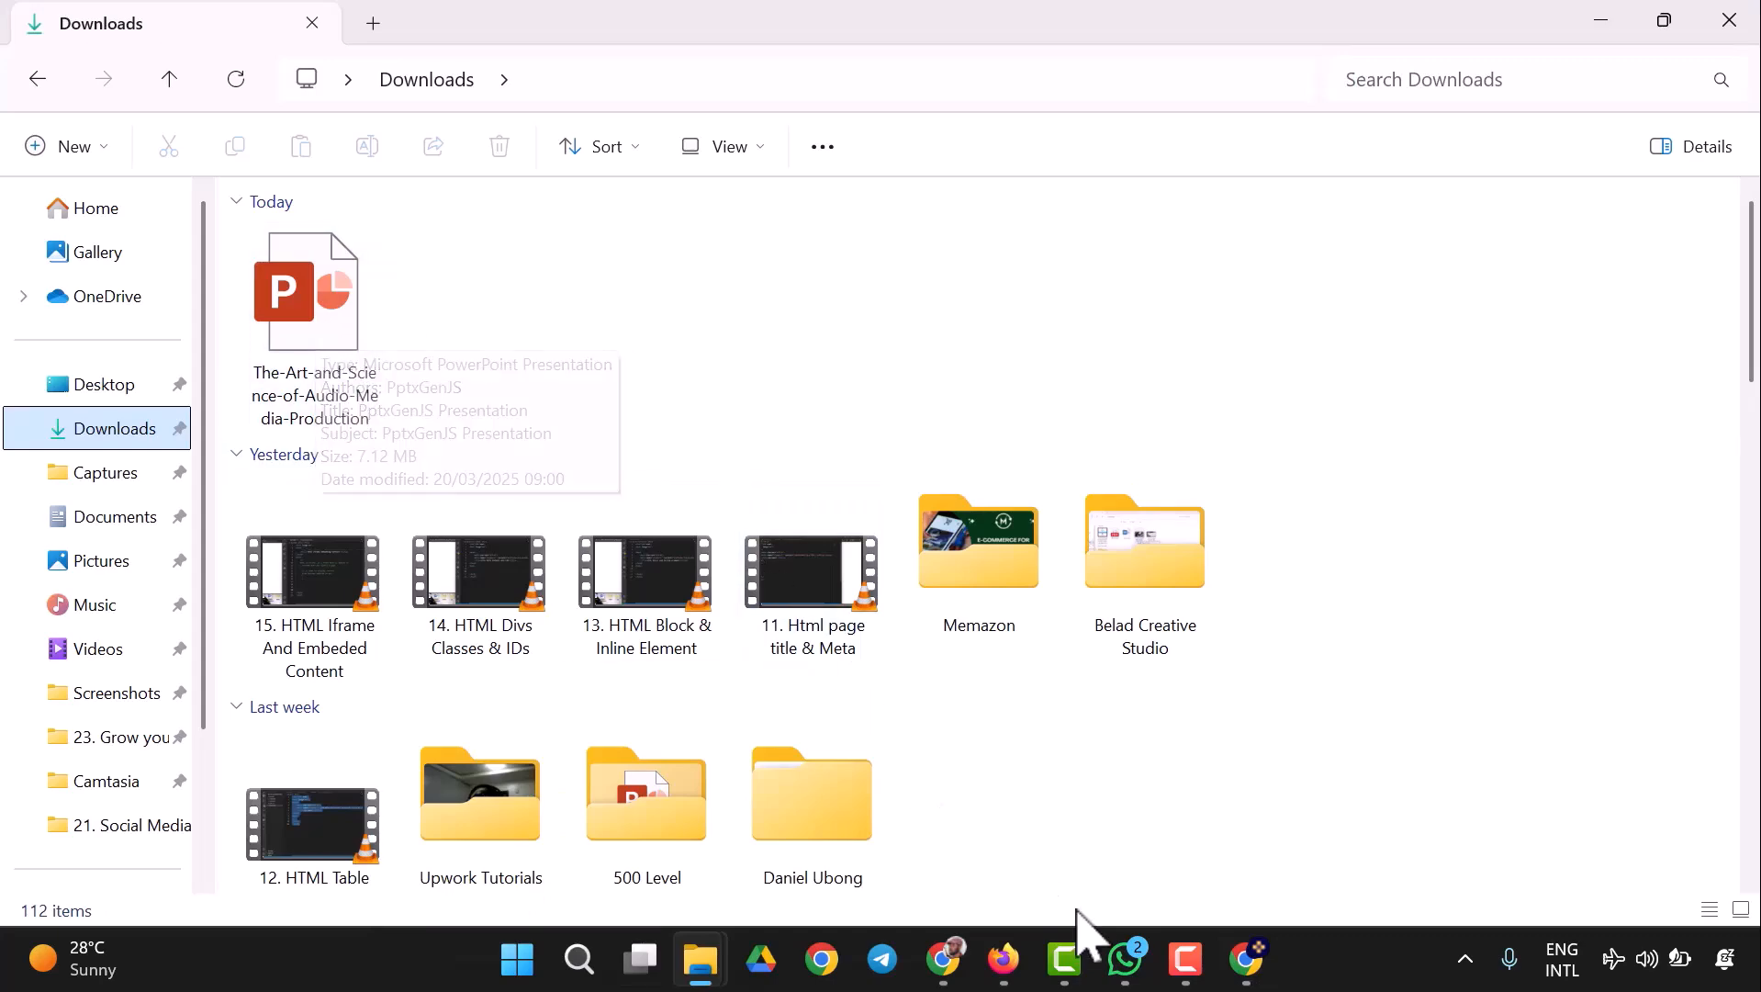
pyautogui.moveTo(1007, 964)
pyautogui.click(943, 959)
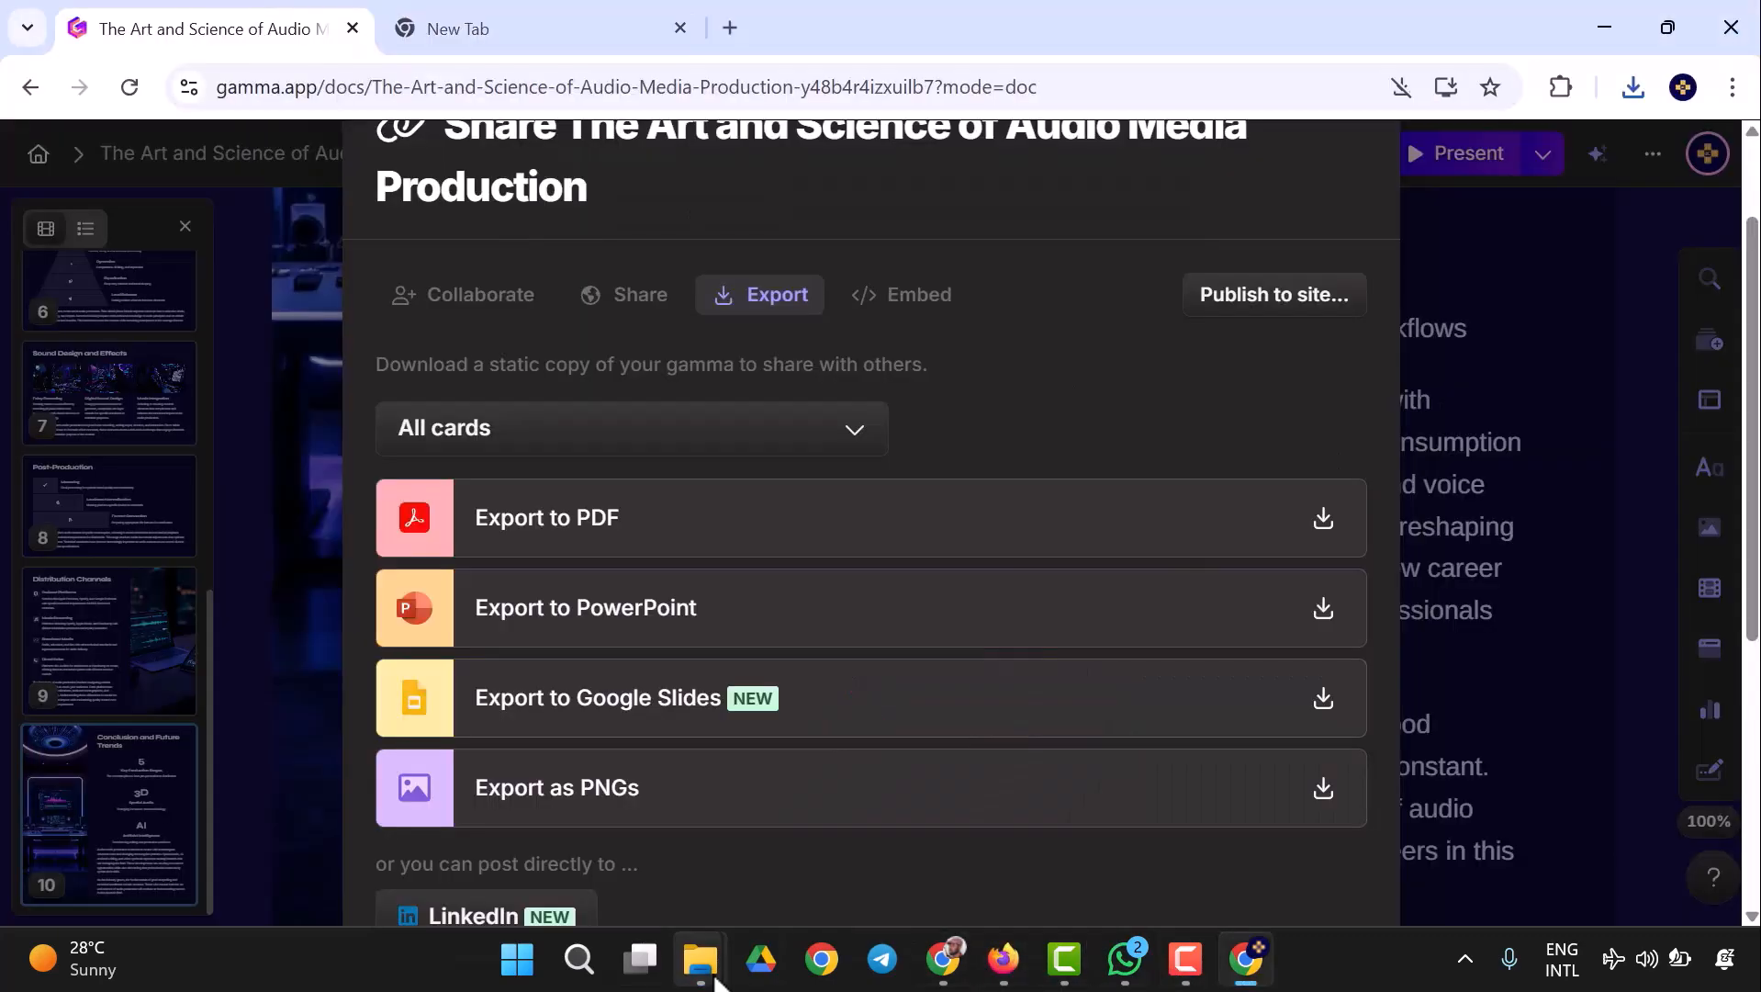
pyautogui.moveTo(701, 959)
pyautogui.click(562, 857)
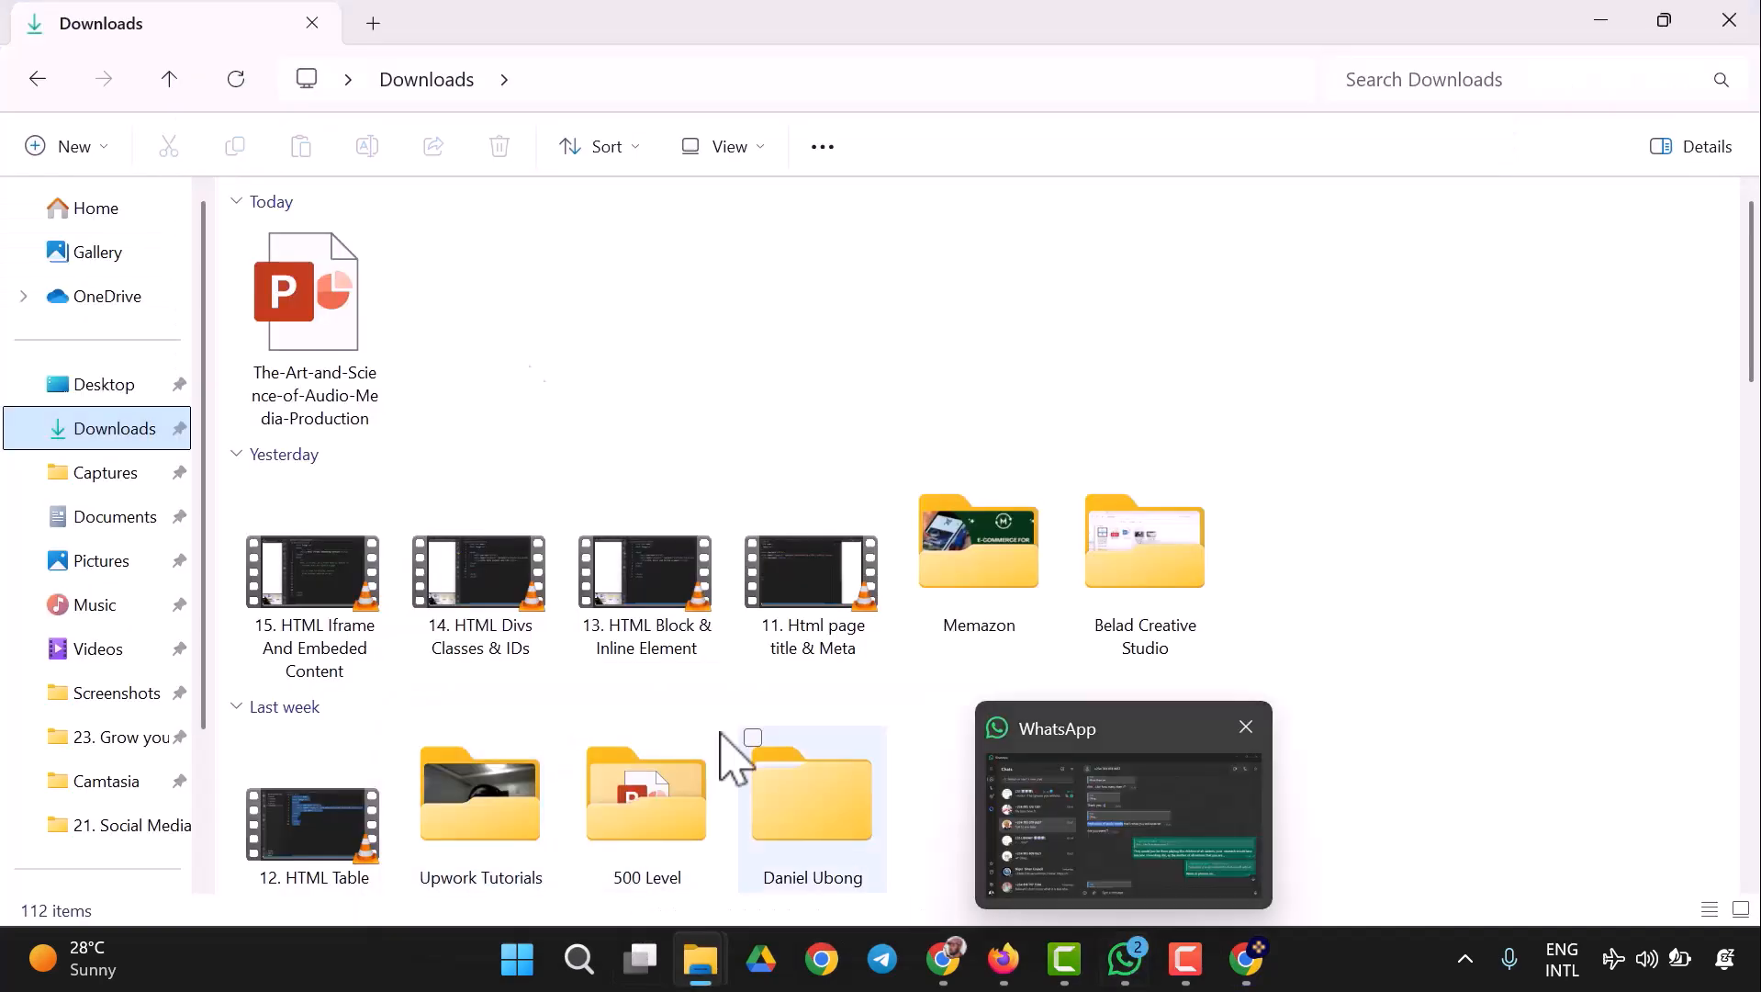
pyautogui.click(356, 319)
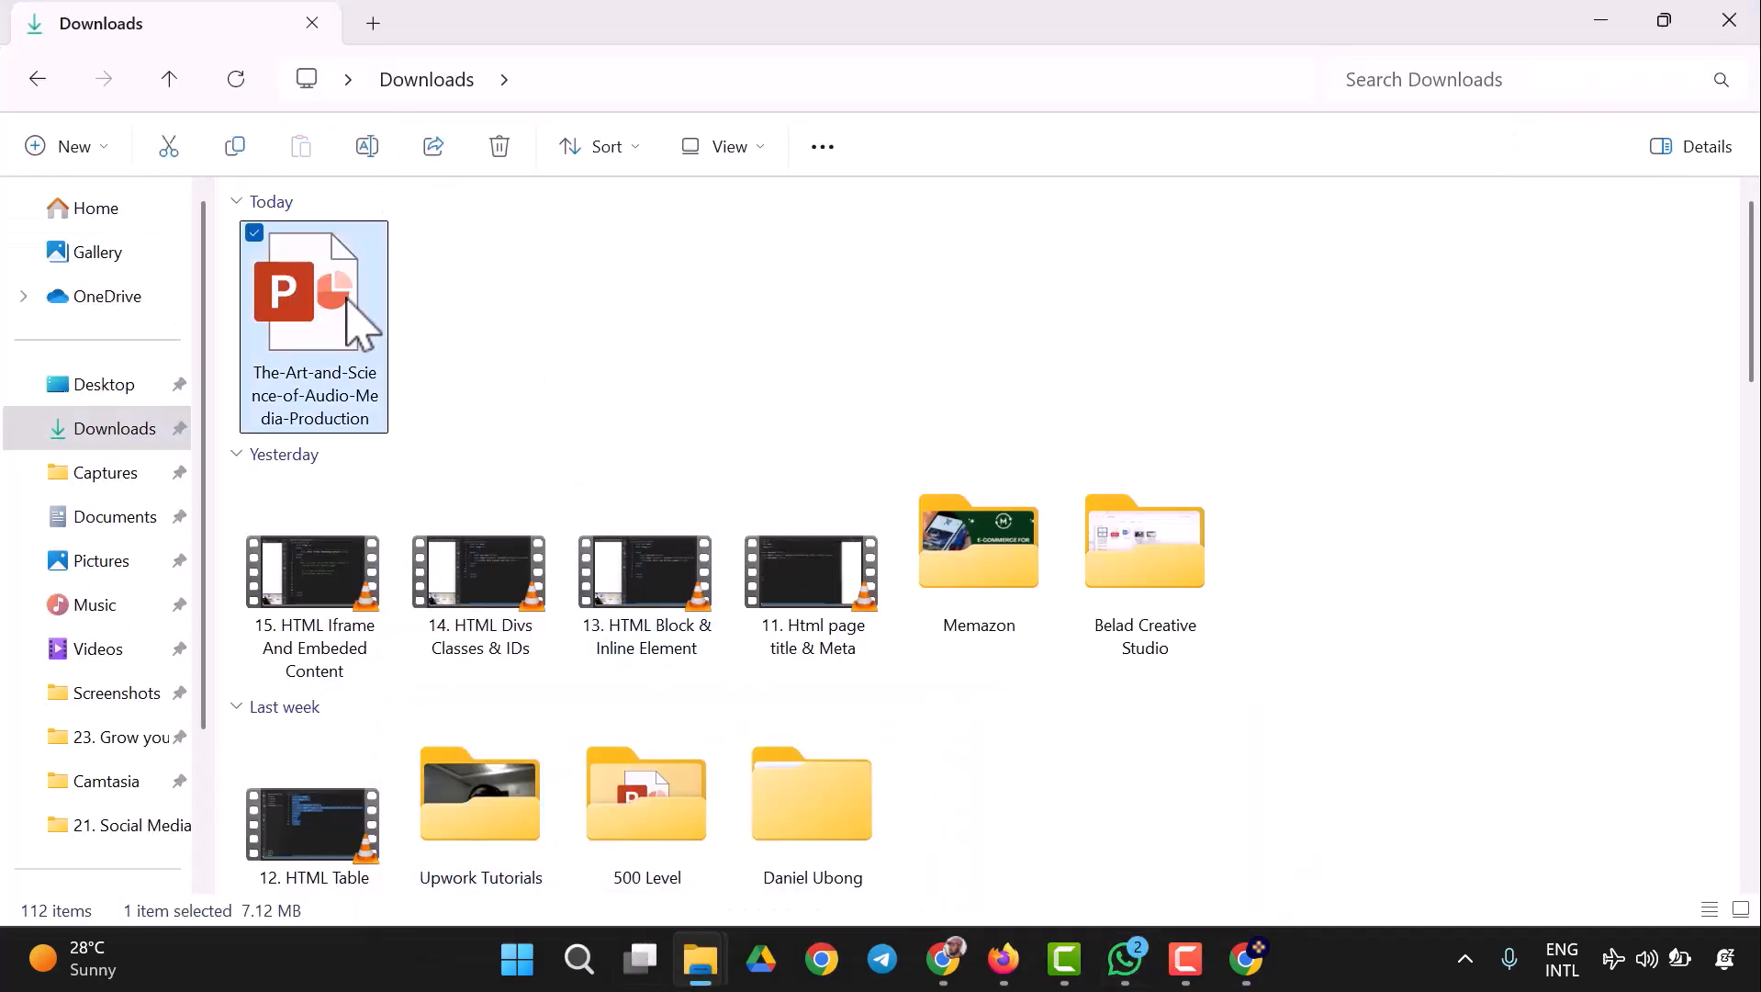
pyautogui.doubleClick(347, 301)
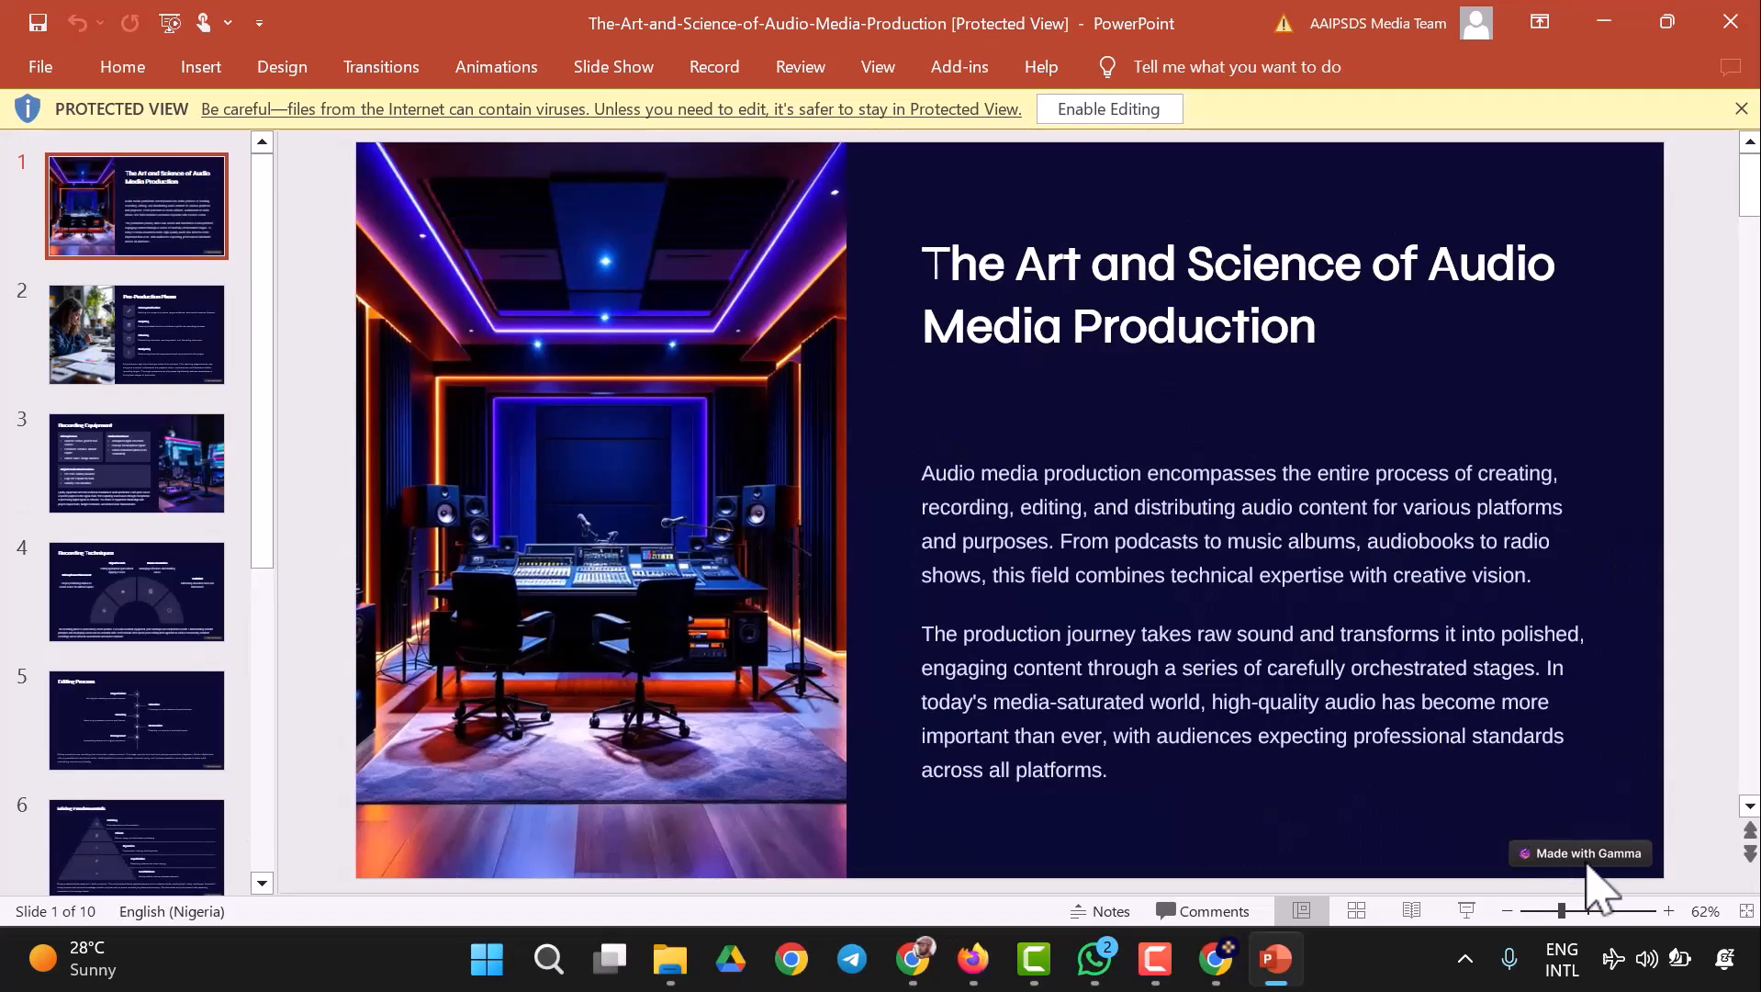
pyautogui.click(1144, 112)
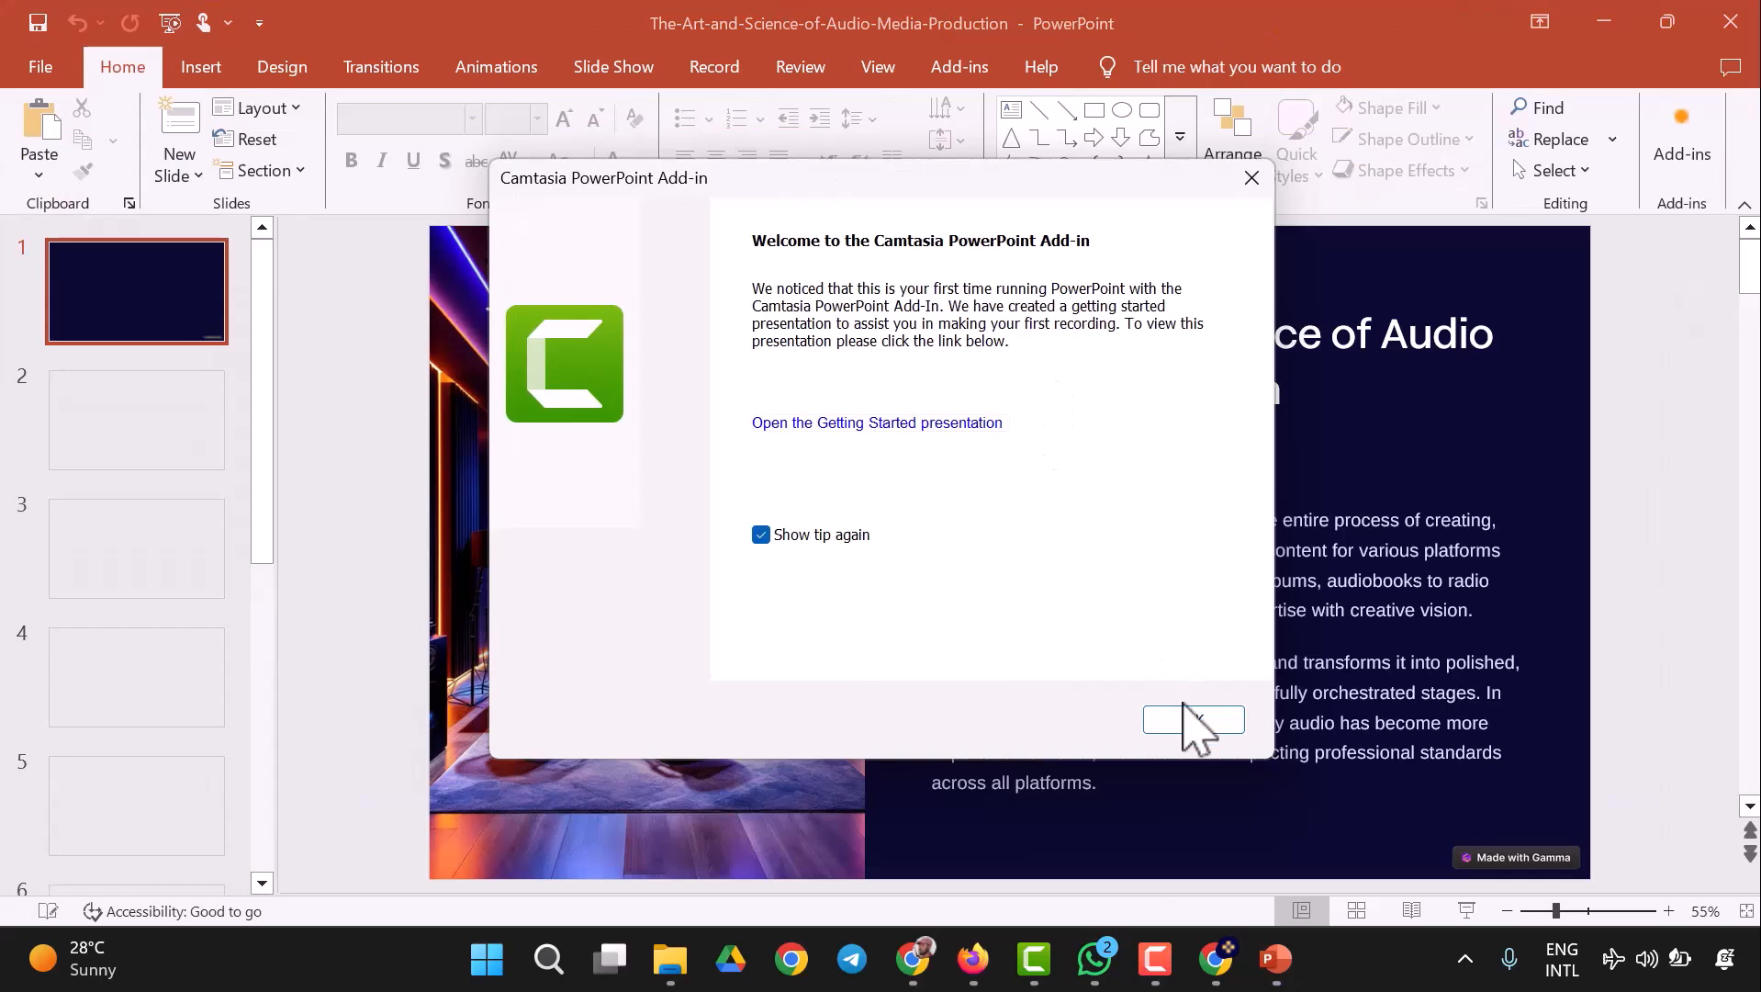
pyautogui.click(1193, 720)
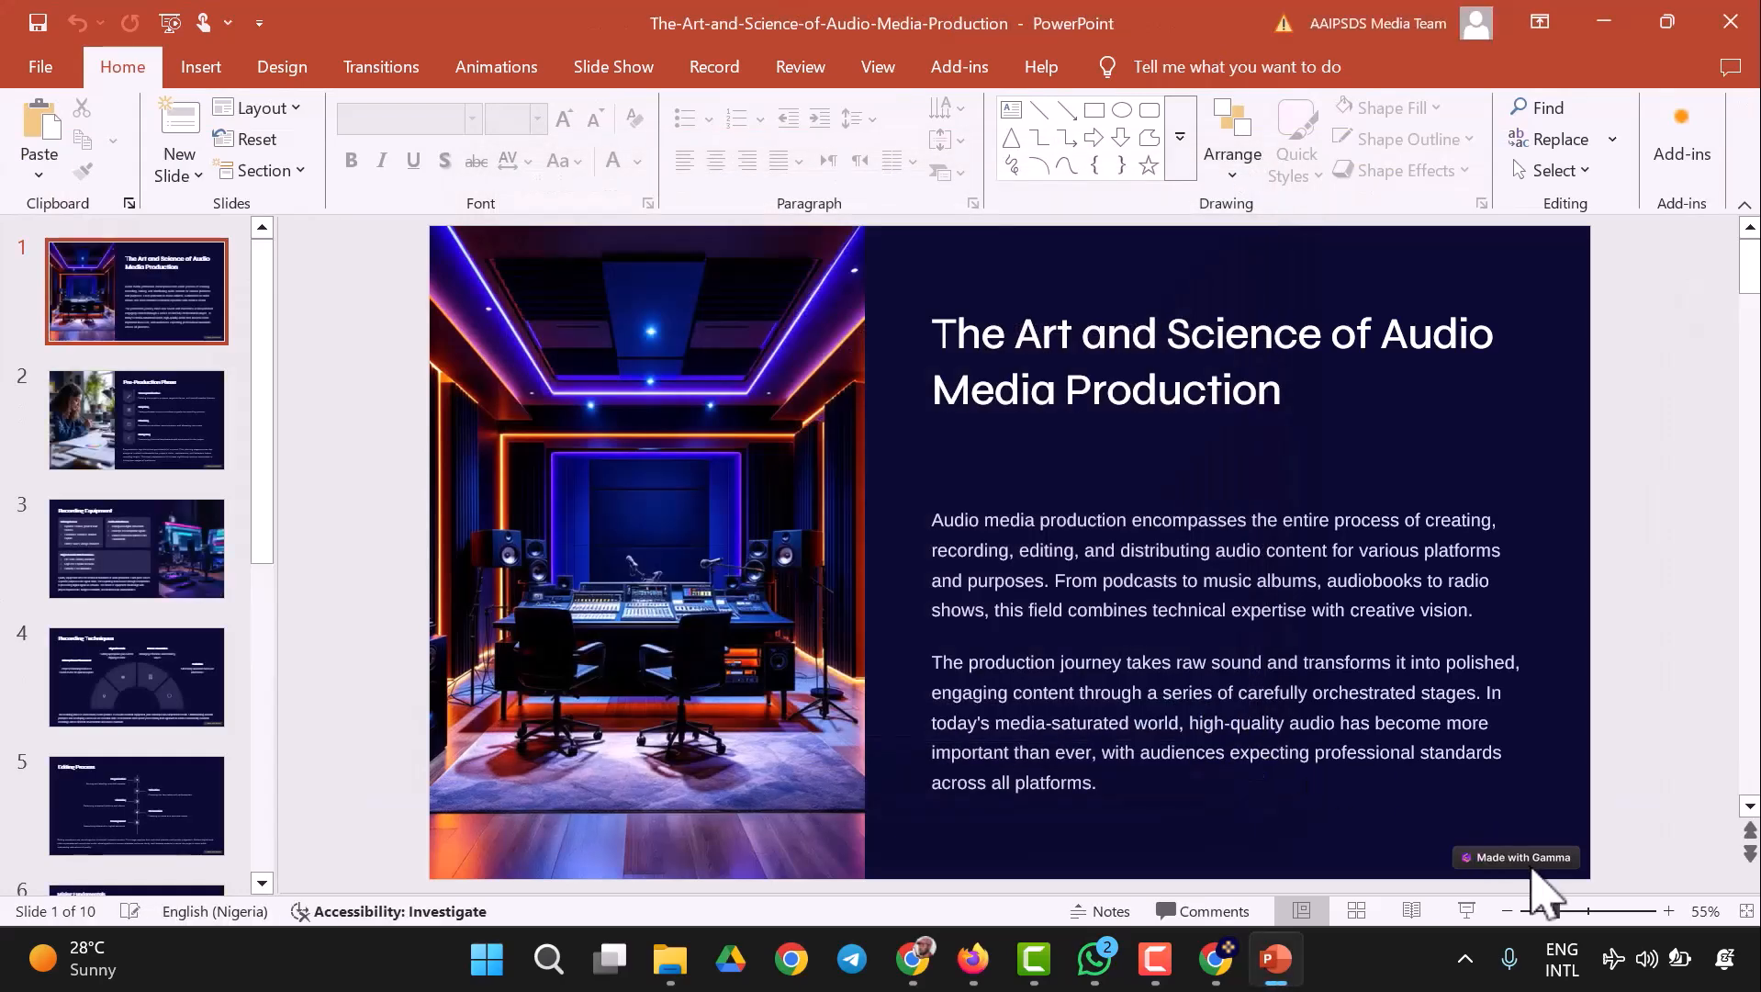
# - Place the cursor in the title and body text boxes on the first two slides to check whether they are editable
pyautogui.click(1198, 524)
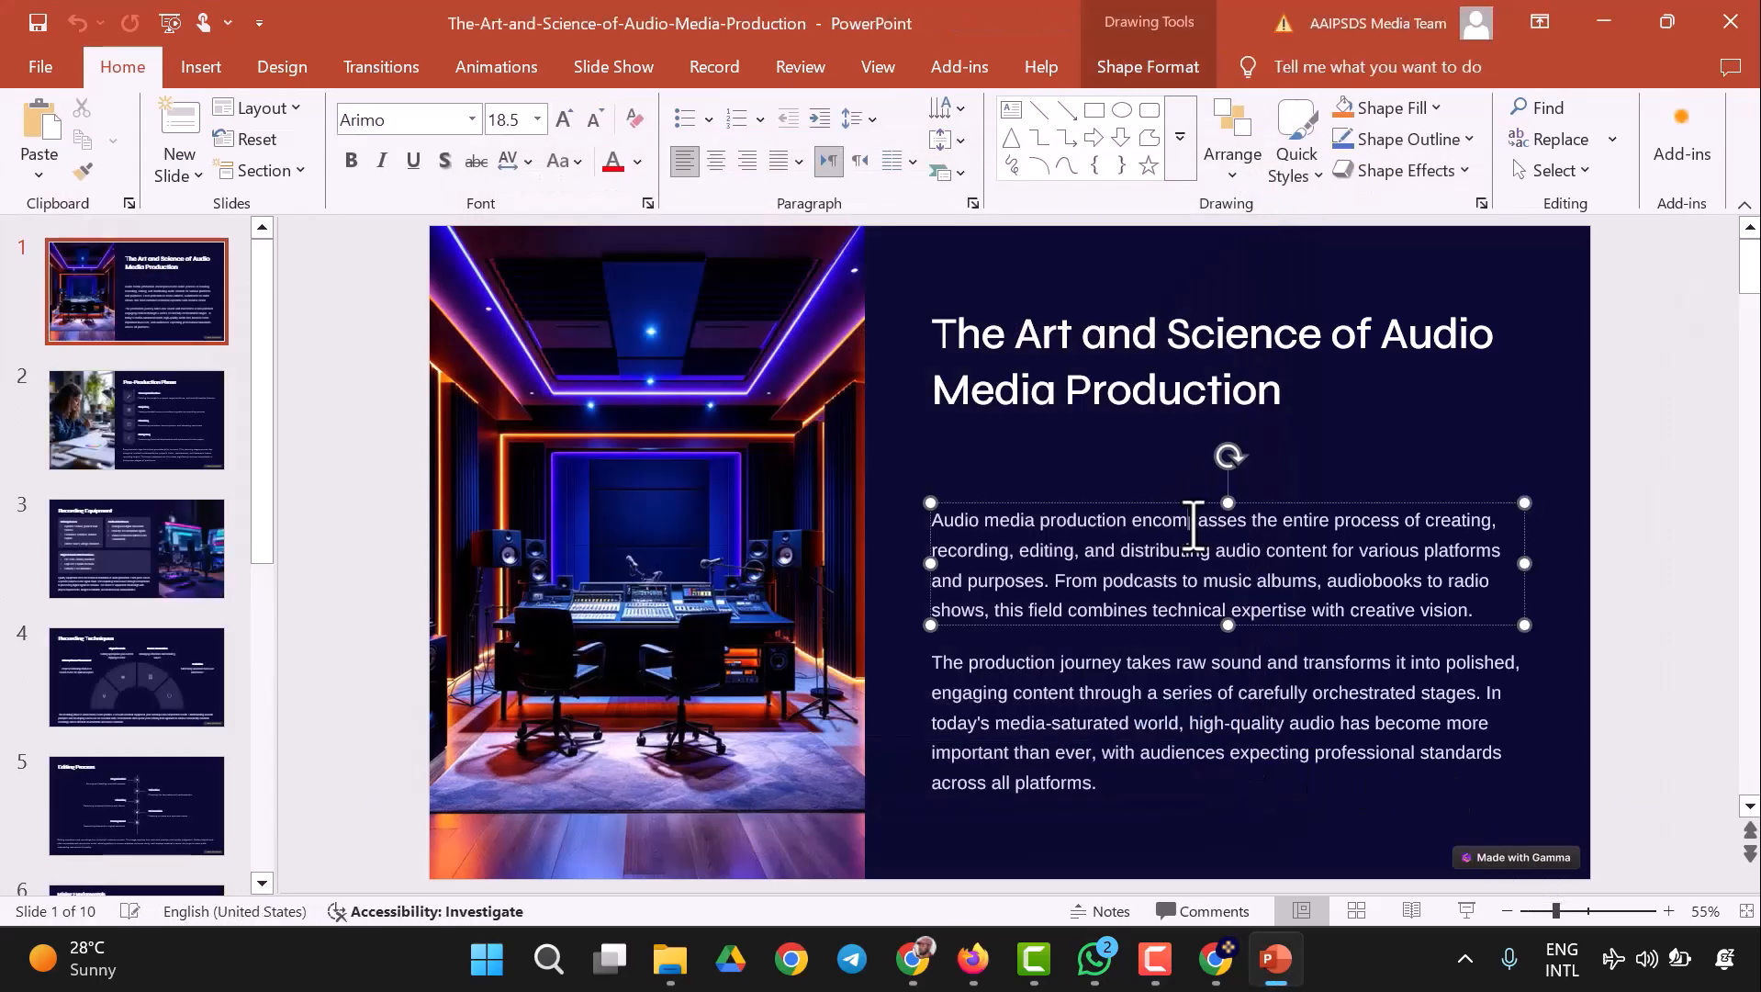
pyautogui.click(1116, 702)
pyautogui.click(1137, 396)
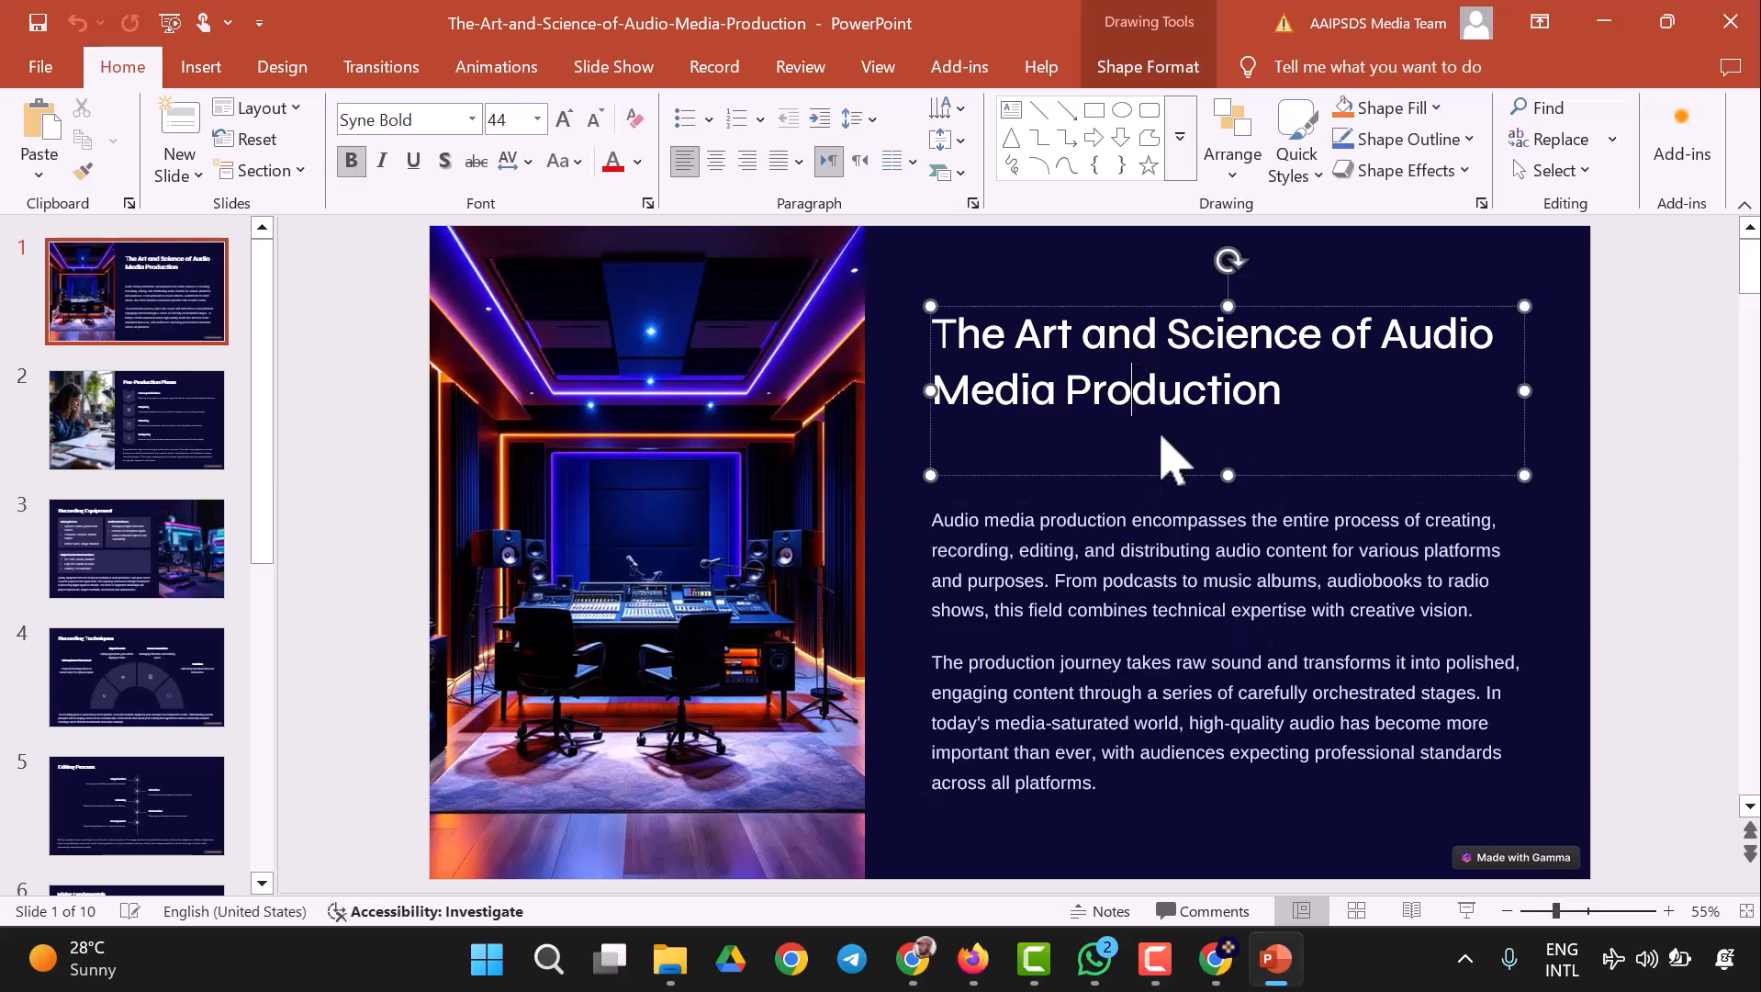
pyautogui.click(1487, 887)
pyautogui.click(130, 423)
pyautogui.click(1402, 749)
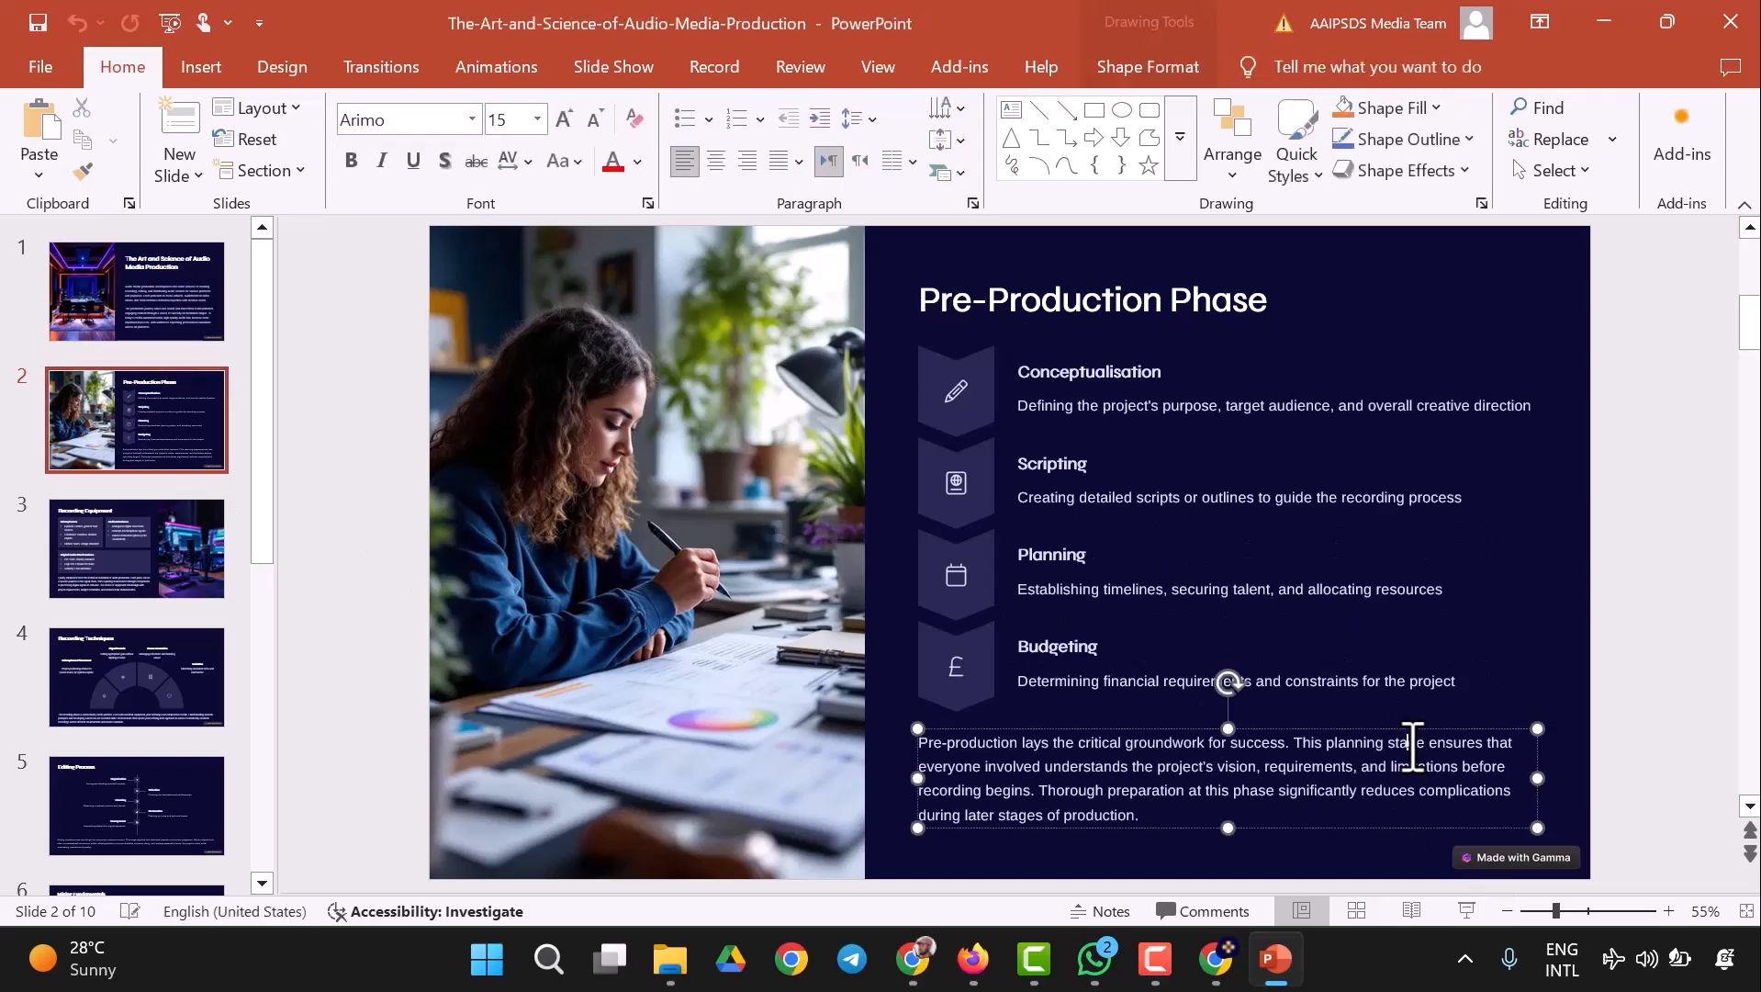
pyautogui.click(1298, 669)
pyautogui.click(1187, 589)
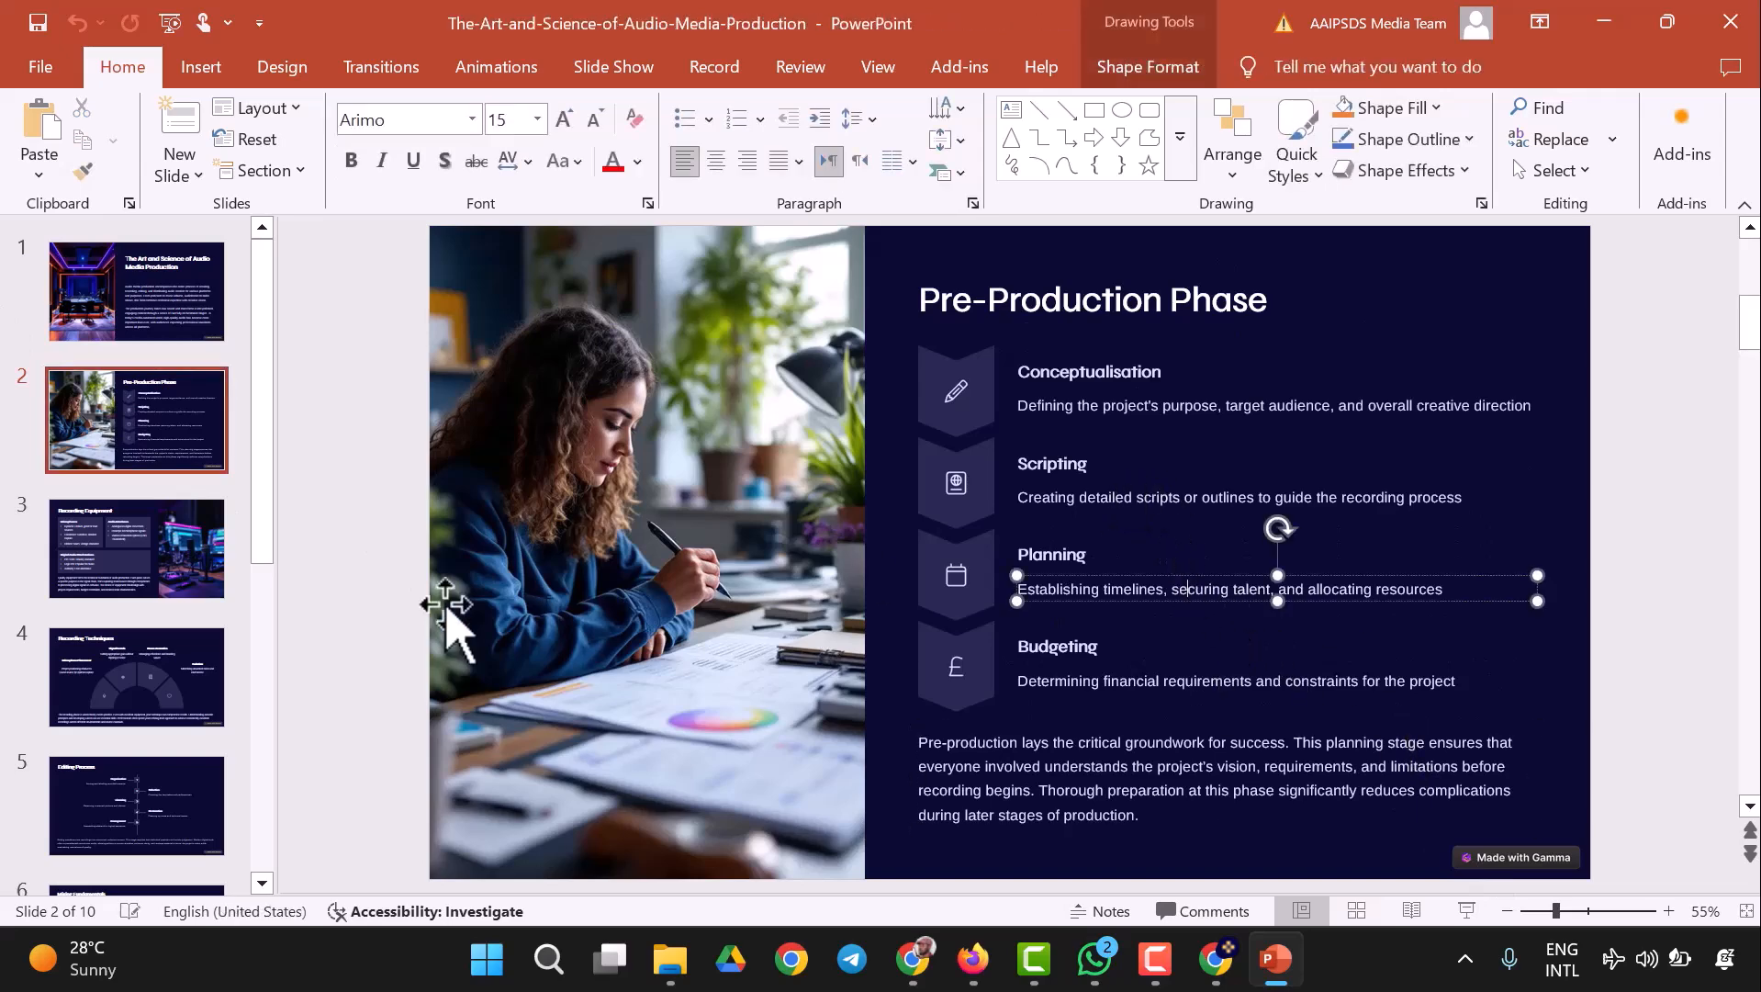
# - Look through the exported slides from Recording Equipment to Editing Process, examining their diagrams and text
pyautogui.click(158, 595)
pyautogui.scroll(-3, 1304, 597)
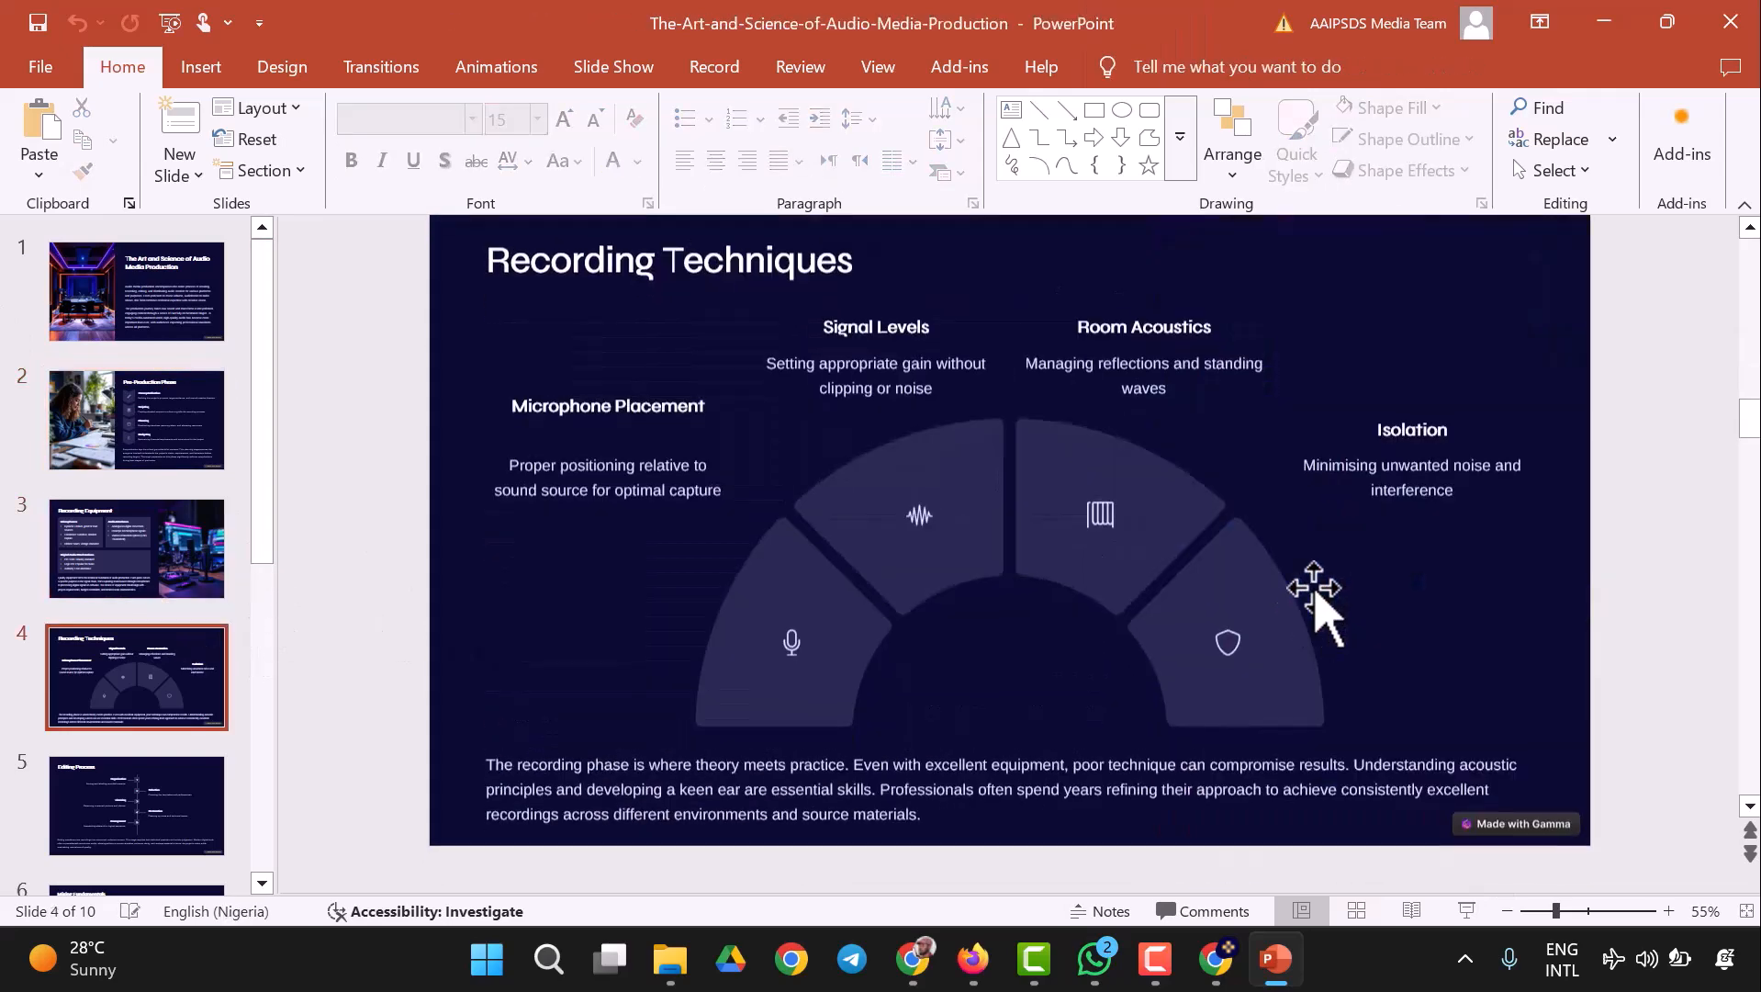
pyautogui.scroll(-4, 1391, 725)
pyautogui.scroll(2, 1102, 702)
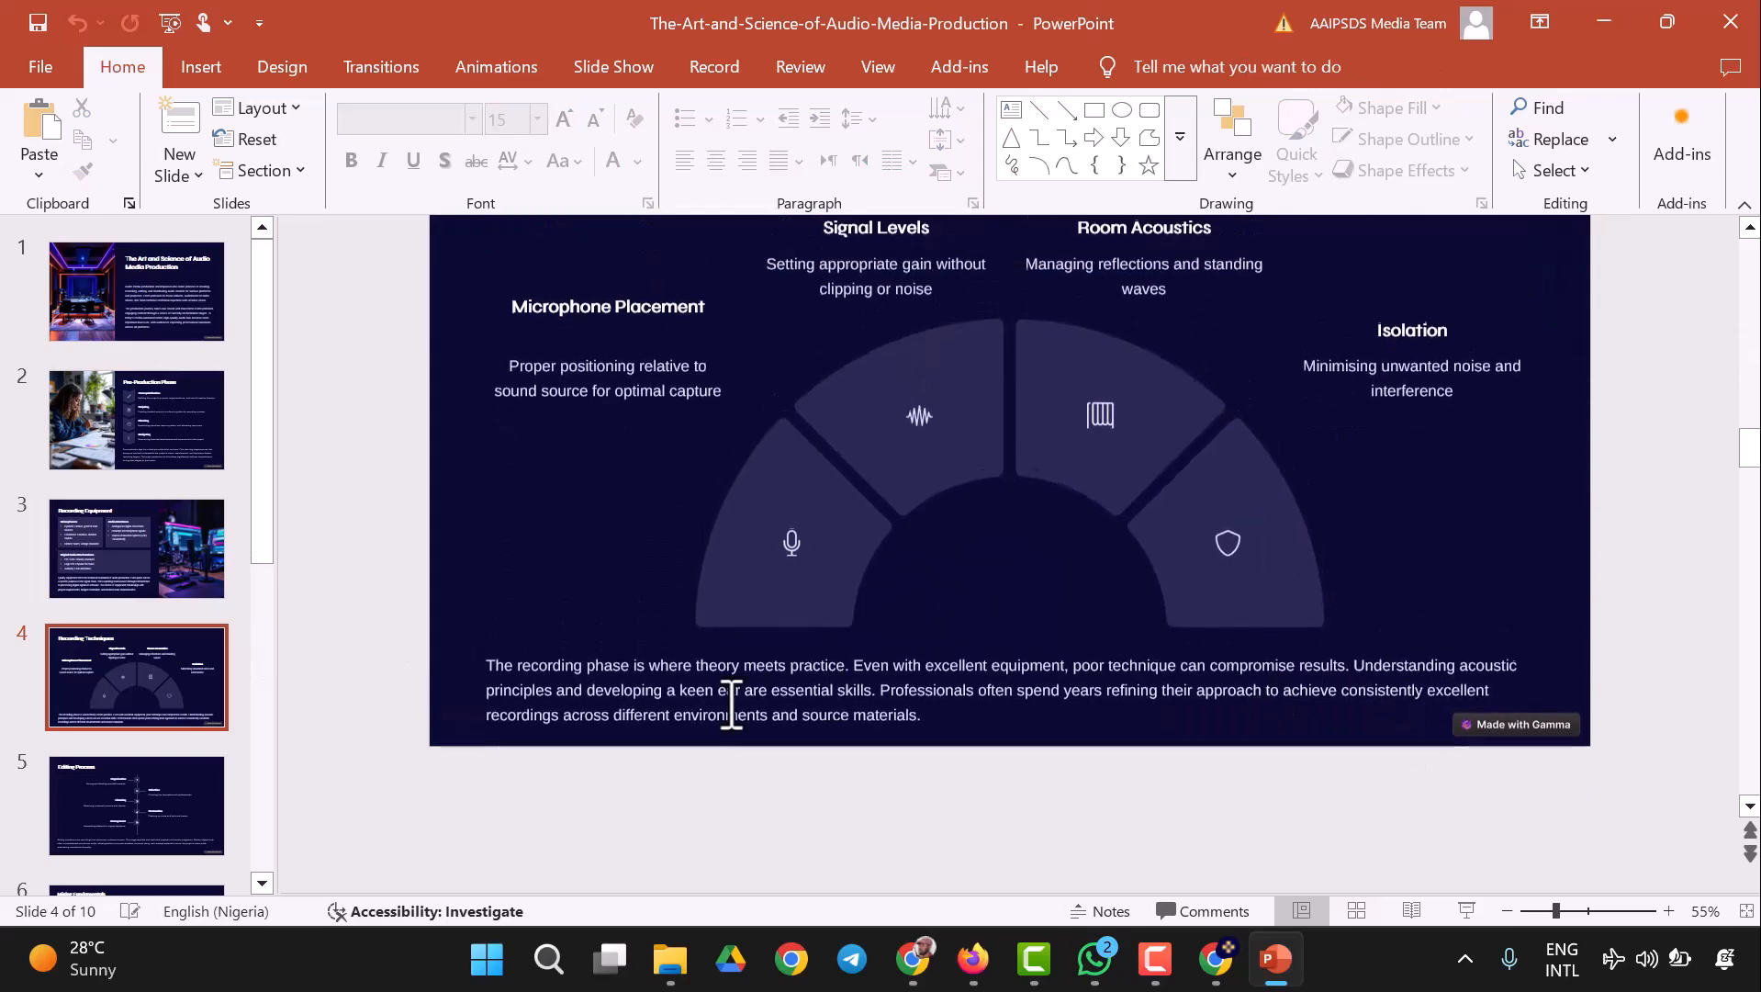
pyautogui.click(207, 810)
pyautogui.scroll(-3, 165, 689)
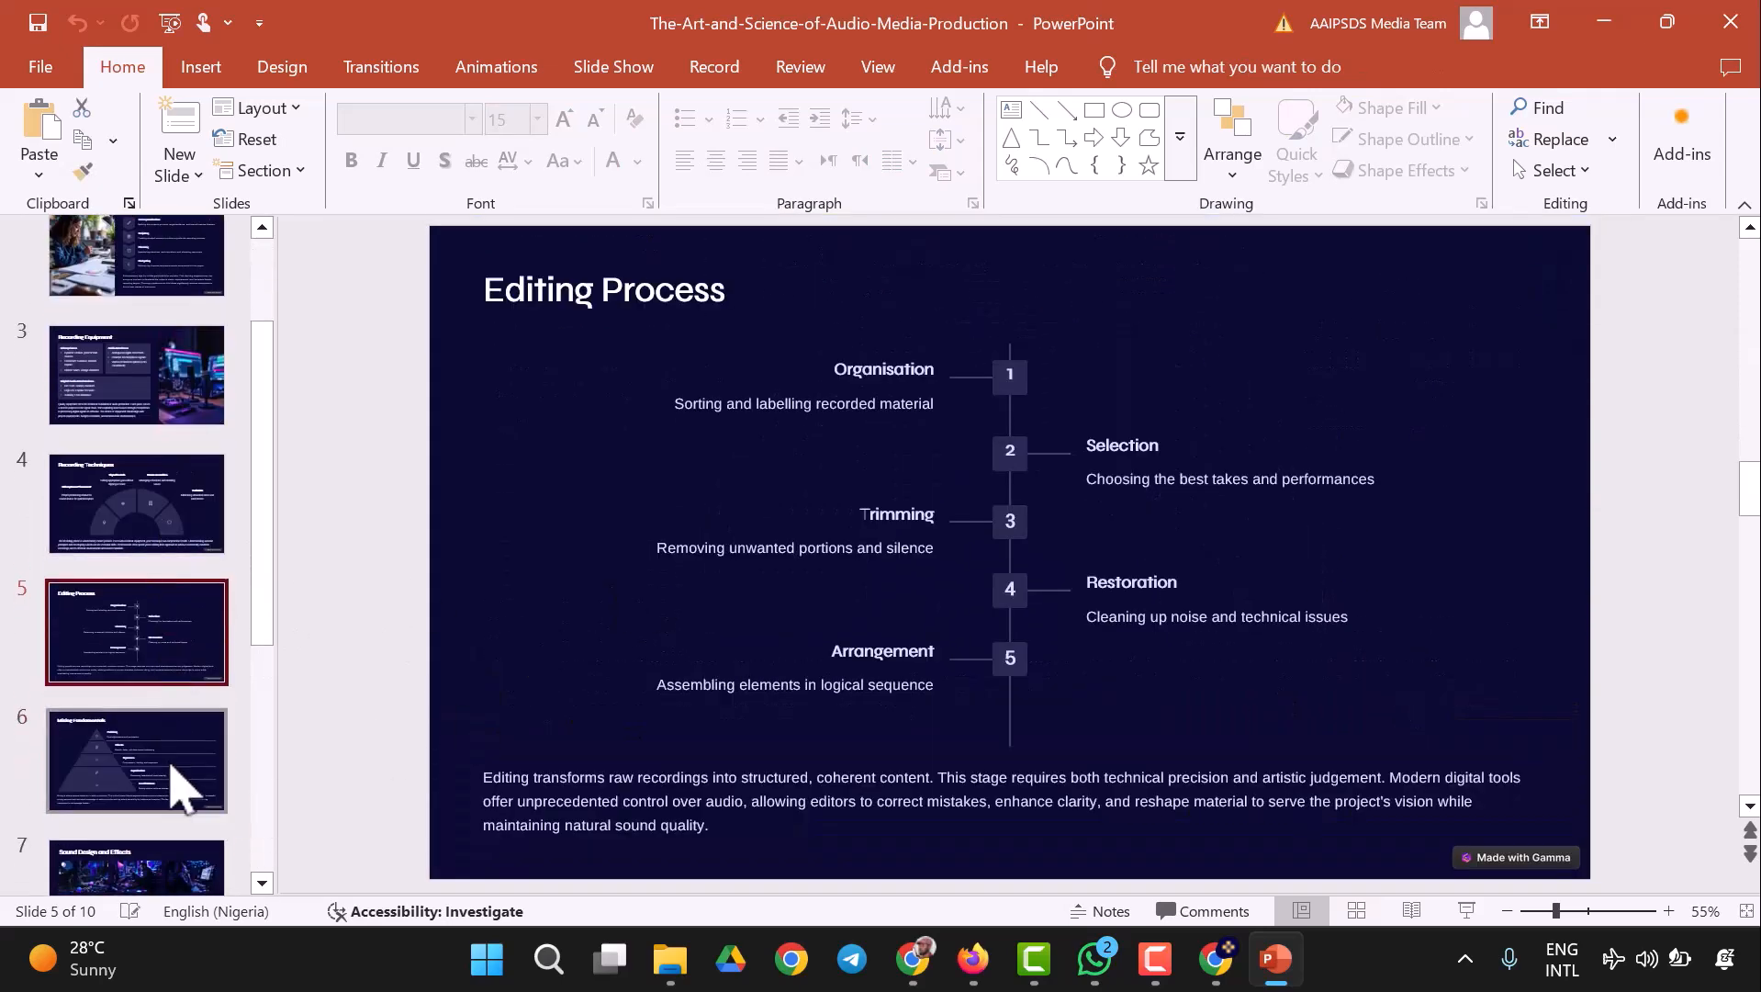